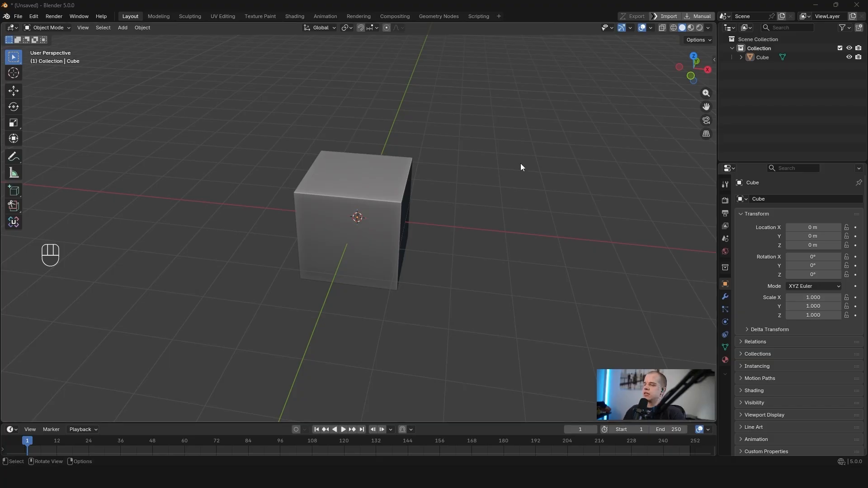
{"action": "middle_click_drag", "start_coordinate": [520, 163], "coordinate": [178, 232]}
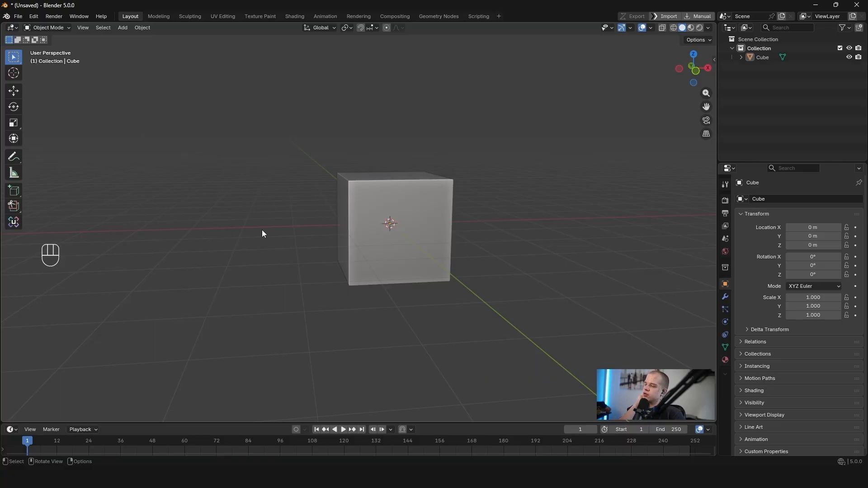
{"action": "key", "text": "a"}
{"action": "key", "text": "s"}
{"action": "key", "text": "d"}
{"action": "key", "text": "a"}
{"action": "key", "text": "s"}
{"action": "key", "text": "d"}
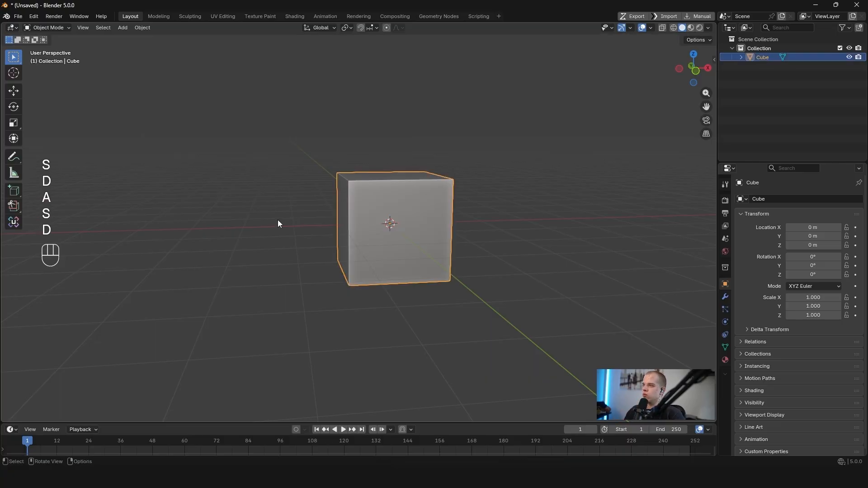
{"action": "key", "text": "alt+a"}
{"action": "middle_click_drag", "start_coordinate": [277, 220], "coordinate": [347, 258]}
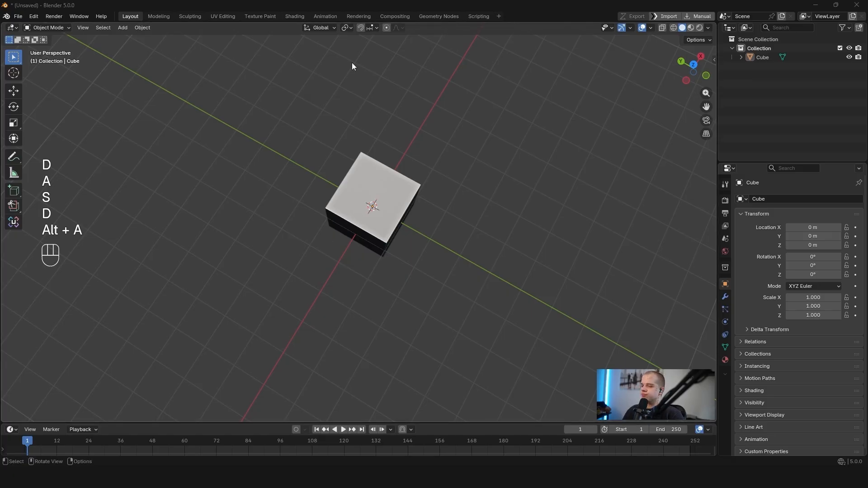
{"action": "middle_click_drag", "start_coordinate": [351, 66], "coordinate": [365, 202]}
{"action": "left_click", "coordinate": [364, 203]}
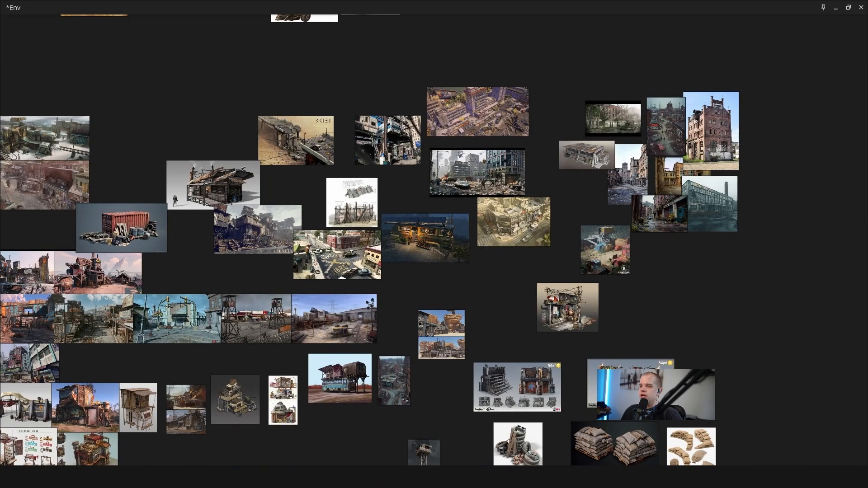
Find the Street View photo of the grey facade on the reference board and shrink its window to float over the 3D viewport
{"action": "scroll", "coordinate": [617, 251], "scroll_direction": "down", "scroll_amount": 8}
{"action": "scroll", "coordinate": [618, 216], "scroll_direction": "up", "scroll_amount": 7}
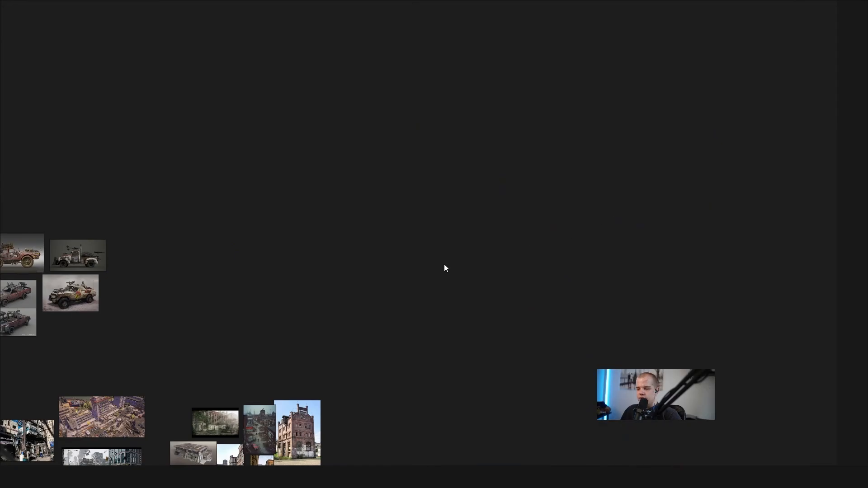
{"action": "scroll", "coordinate": [521, 216], "scroll_direction": "up", "scroll_amount": 8}
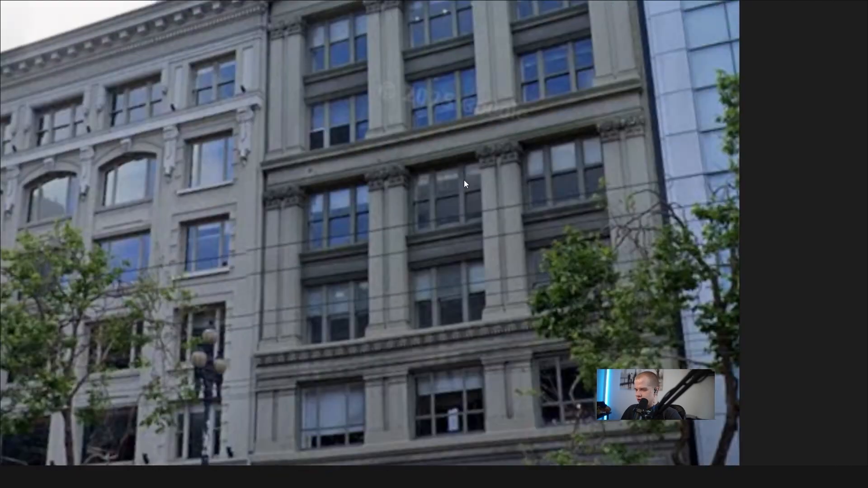
{"action": "scroll", "coordinate": [485, 206], "scroll_direction": "down", "scroll_amount": 2}
{"action": "scroll", "coordinate": [485, 209], "scroll_direction": "up", "scroll_amount": 3}
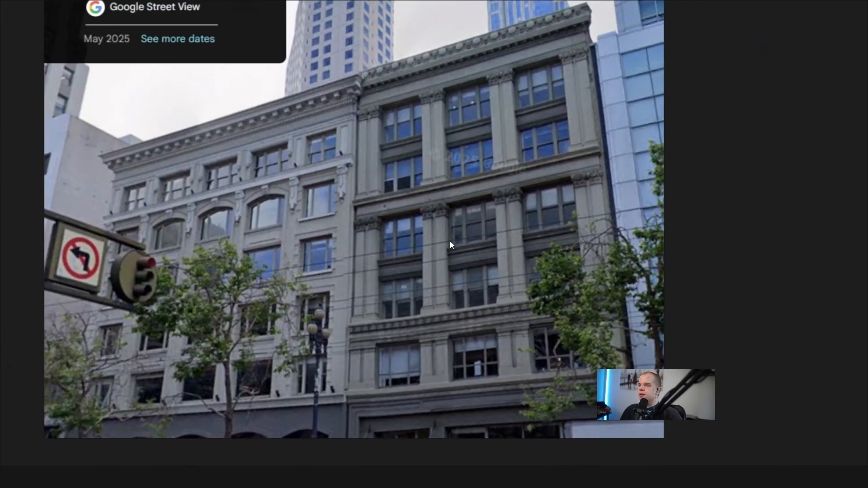
{"action": "key", "text": "ctrl+f"}
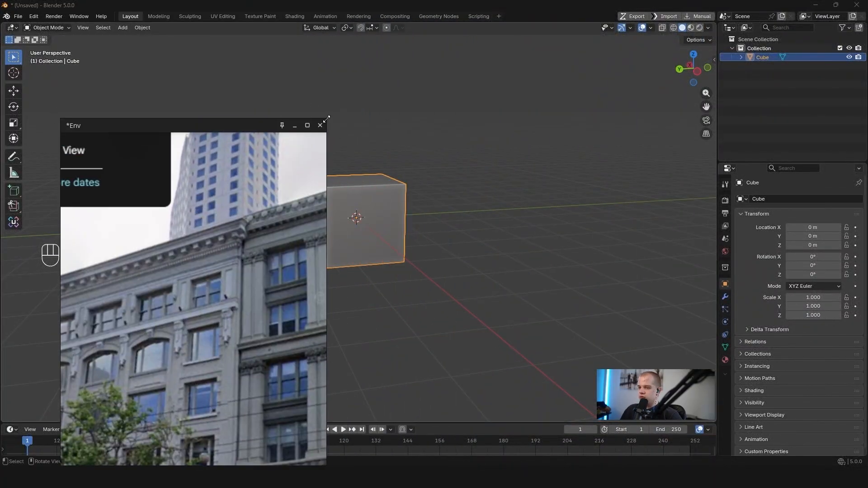
{"action": "left_click_drag", "start_coordinate": [326, 119], "coordinate": [424, 342]}
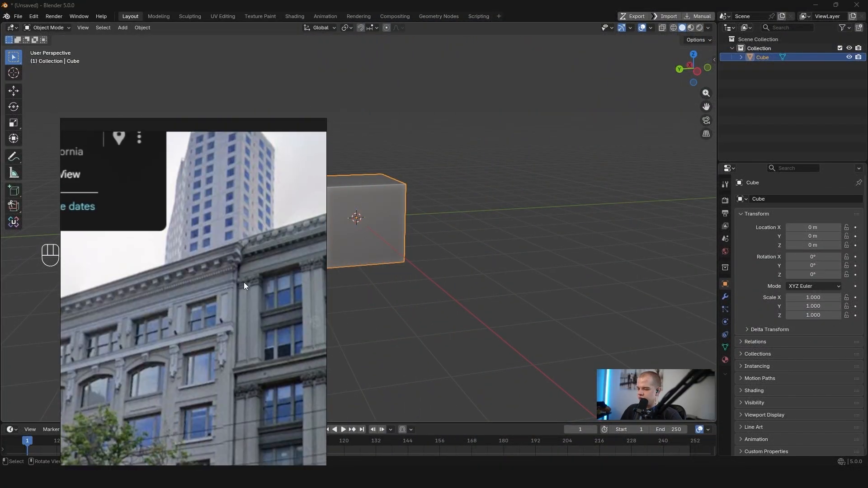
{"action": "scroll", "coordinate": [244, 285], "scroll_direction": "down", "scroll_amount": 5}
{"action": "left_click_drag", "start_coordinate": [329, 116], "coordinate": [540, 271]}
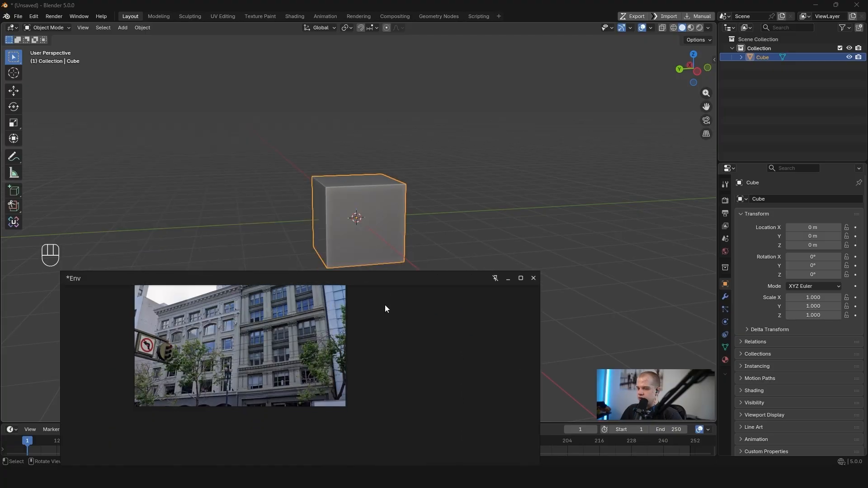
{"action": "mouse_move", "coordinate": [385, 309]}
{"action": "middle_mouse_down"}
{"action": "mouse_move", "coordinate": [267, 202]}
{"action": "mouse_move", "coordinate": [383, 307]}
{"action": "middle_mouse_up"}
Deselect the cube and view it from the front in orthographic projection
{"action": "key", "text": "alt+a"}
{"action": "key", "text": "grave"}
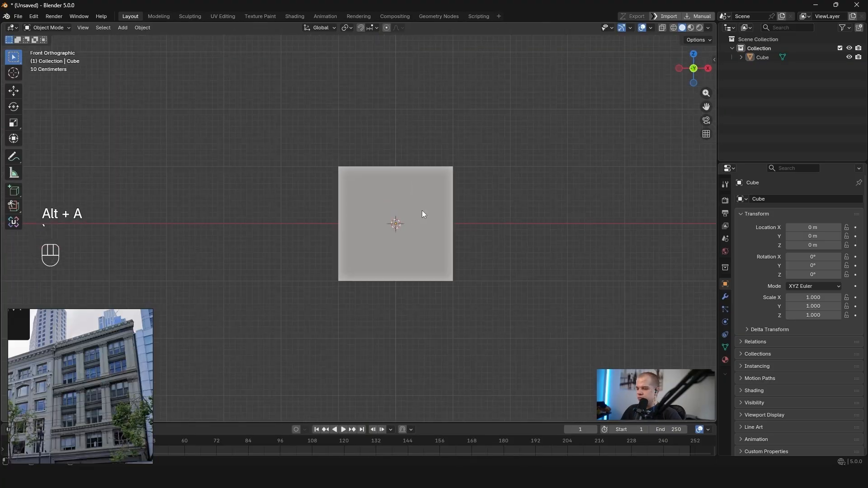
{"action": "scroll", "coordinate": [422, 212], "scroll_direction": "up", "scroll_amount": 1}
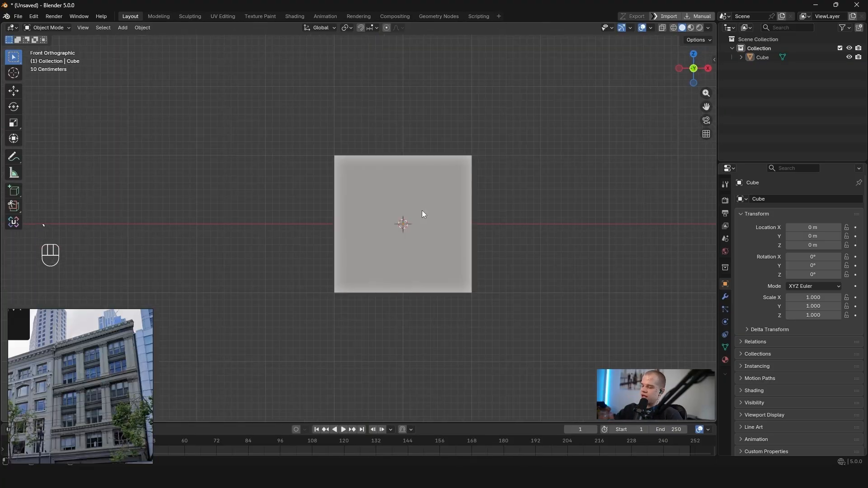
{"action": "middle_click_drag", "start_coordinate": [400, 200], "coordinate": [357, 188]}
{"action": "key", "text": "grave"}
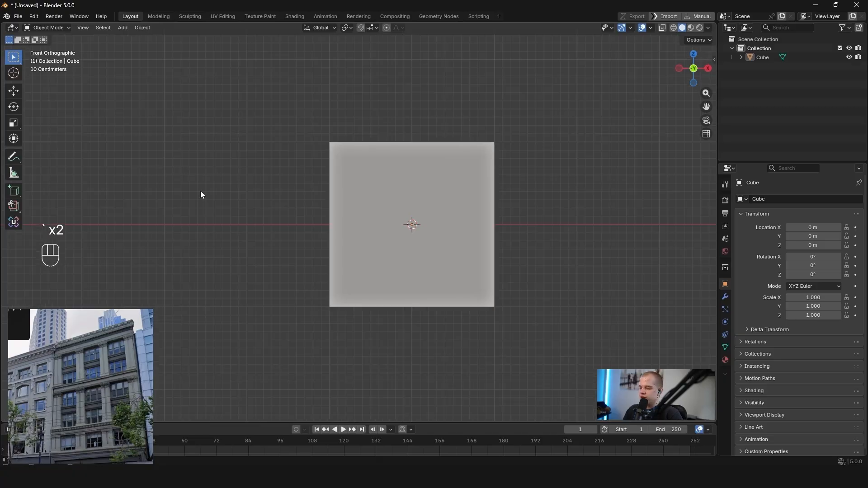
{"action": "key", "text": "grave"}
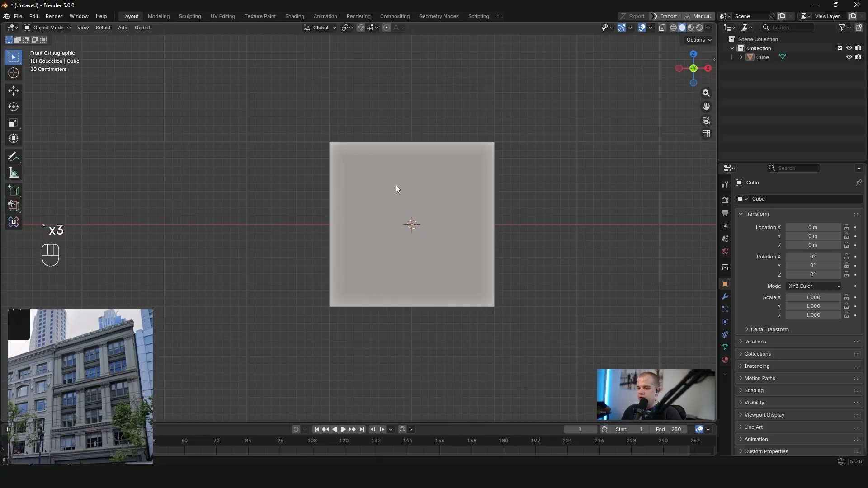
Sketch rough freehand annotations over and below the cube, undoing the strokes
{"action": "key", "text": "ctrl+z"}
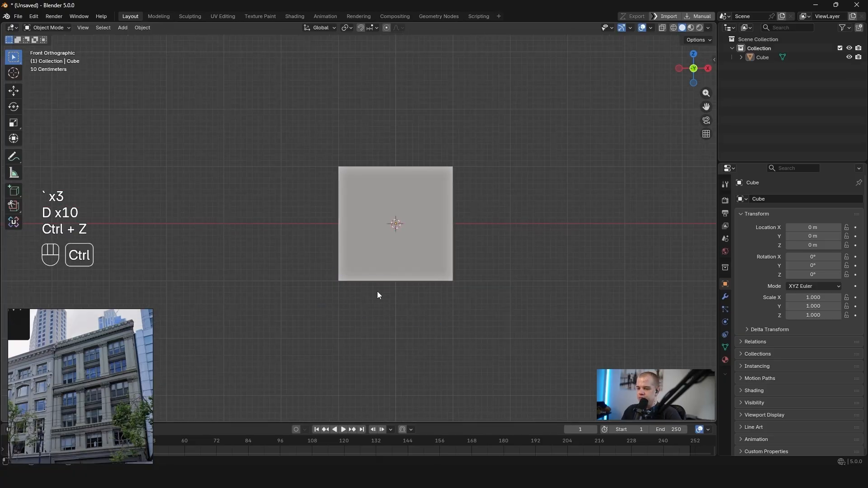
{"action": "left_click_drag", "start_coordinate": [345, 282], "coordinate": [469, 305]}
{"action": "middle_click_drag", "start_coordinate": [347, 280], "coordinate": [367, 313], "text": "shift"}
{"action": "left_click_drag", "start_coordinate": [411, 194], "coordinate": [389, 261]}
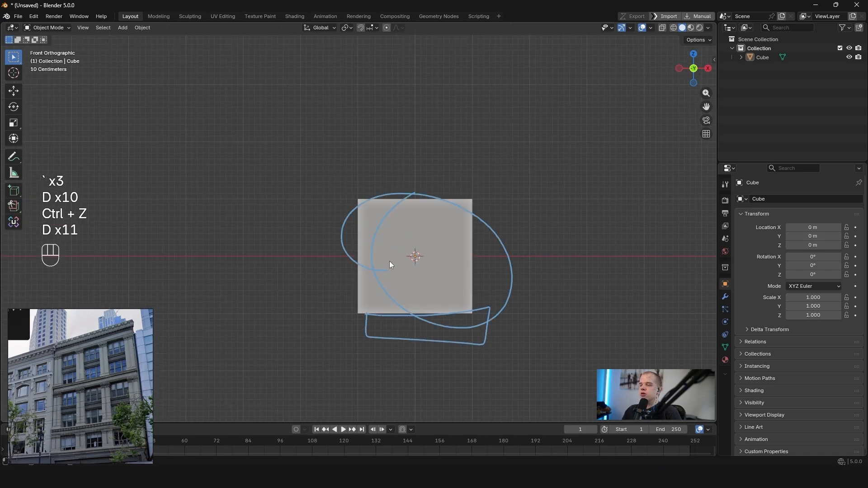
{"action": "key", "text": "ctrl+z"}
{"action": "middle_click_drag", "start_coordinate": [370, 213], "coordinate": [352, 247], "text": "shift"}
{"action": "key", "text": "d"}
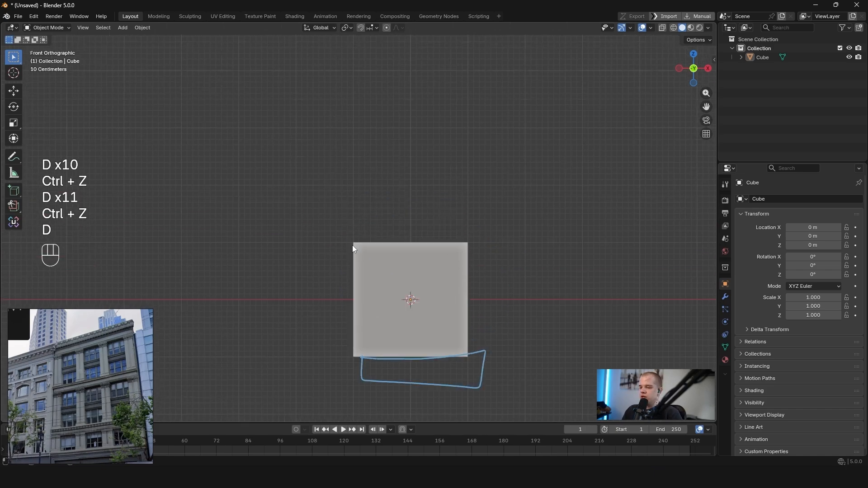
{"action": "left_click_drag", "start_coordinate": [482, 234], "coordinate": [470, 245]}
{"action": "key", "text": "ctrl+z"}
{"action": "middle_click_drag", "start_coordinate": [470, 245], "coordinate": [407, 143], "text": "shift"}
{"action": "key", "text": "ctrl+z"}
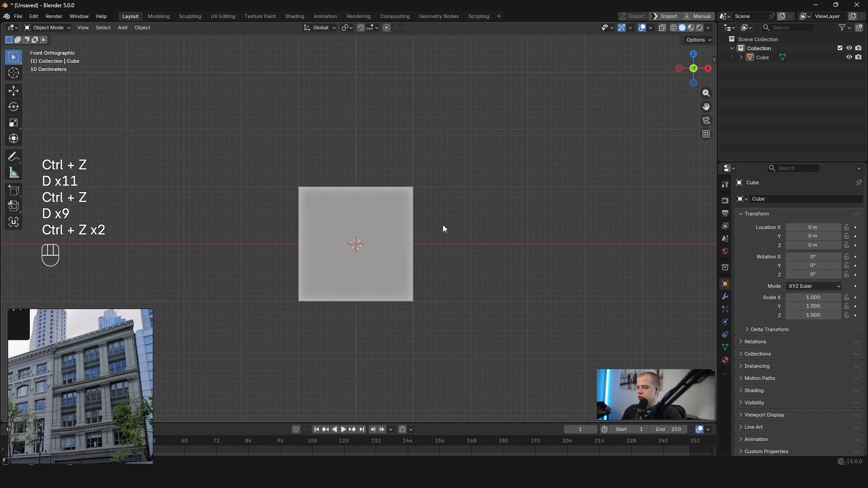
Select the cube and add an Array modifier to it
{"action": "left_click", "coordinate": [395, 231]}
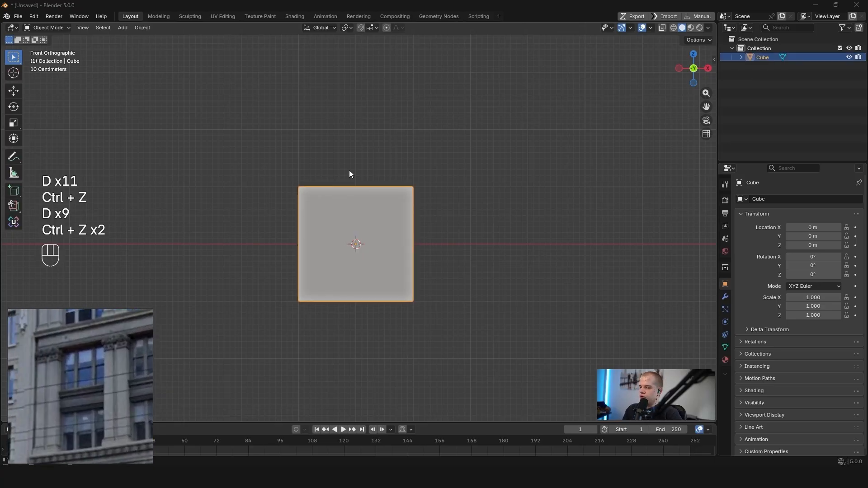
{"action": "middle_click_drag", "start_coordinate": [348, 170], "coordinate": [318, 191]}
{"action": "key", "text": "grave"}
{"action": "scroll", "coordinate": [447, 254], "scroll_direction": "up", "scroll_amount": 1}
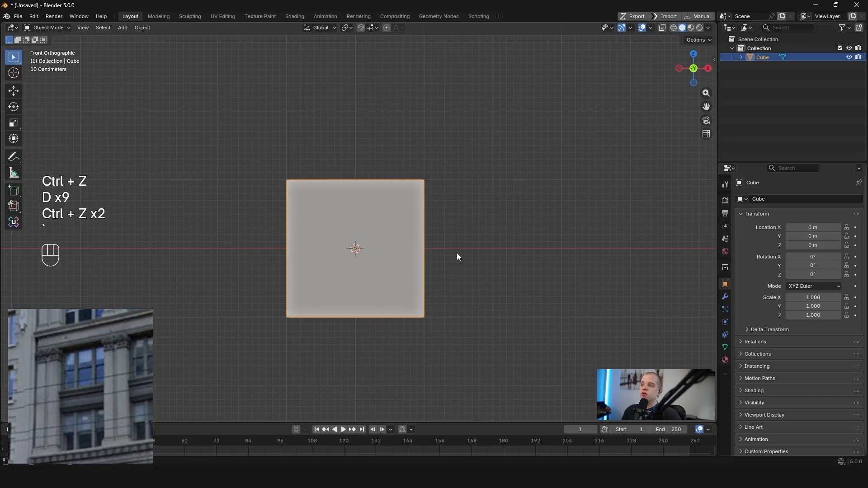
{"action": "left_click", "coordinate": [725, 297]}
{"action": "left_click", "coordinate": [763, 199]}
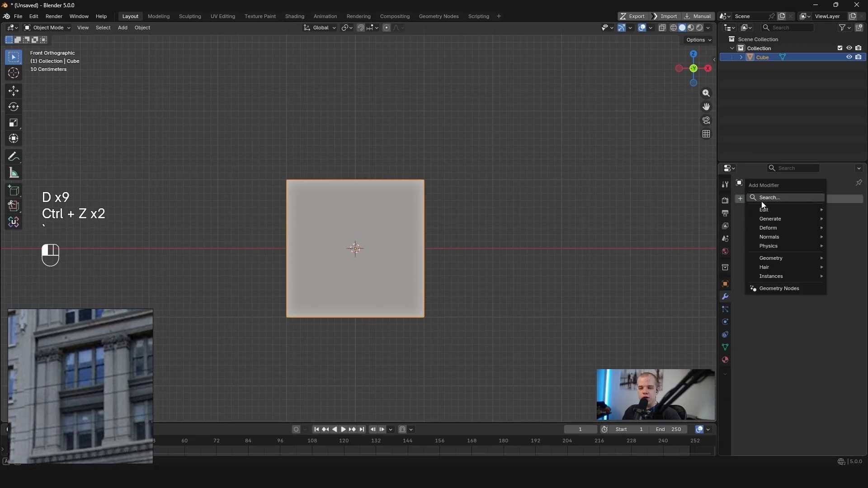
{"action": "left_click", "coordinate": [762, 202]}
{"action": "type", "text": "ar"}
{"action": "key", "text": "Return"}
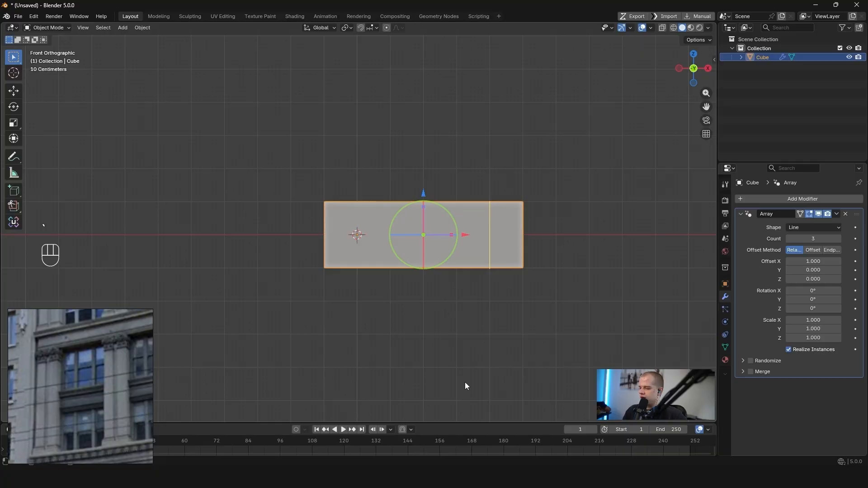
Narrow the cube's mesh along global X in Edit Mode to roughly a third of its width, then return to Object Mode
{"action": "key", "text": "Tab"}
{"action": "key", "text": "s"}
{"action": "scroll", "coordinate": [548, 170], "scroll_direction": "up", "scroll_amount": 4}
{"action": "key", "text": "x"}
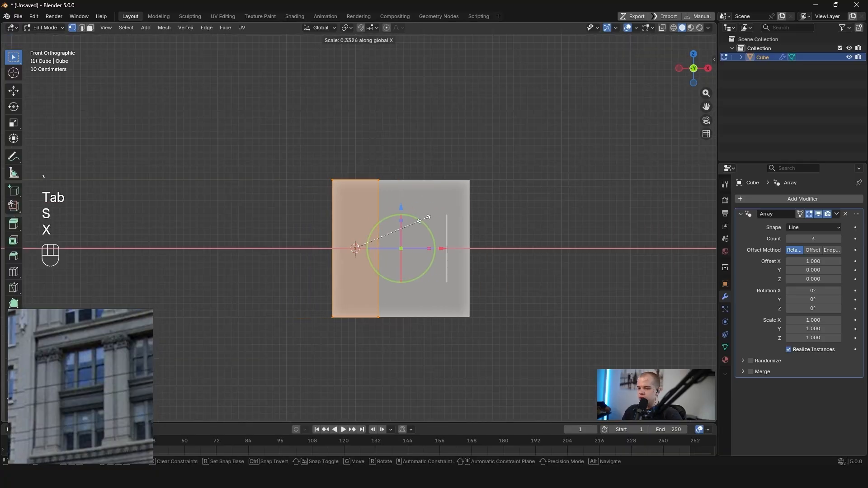
{"action": "left_click", "coordinate": [412, 219]}
{"action": "key", "text": "Tab"}
{"action": "scroll", "coordinate": [543, 252], "scroll_direction": "down", "scroll_amount": 3}
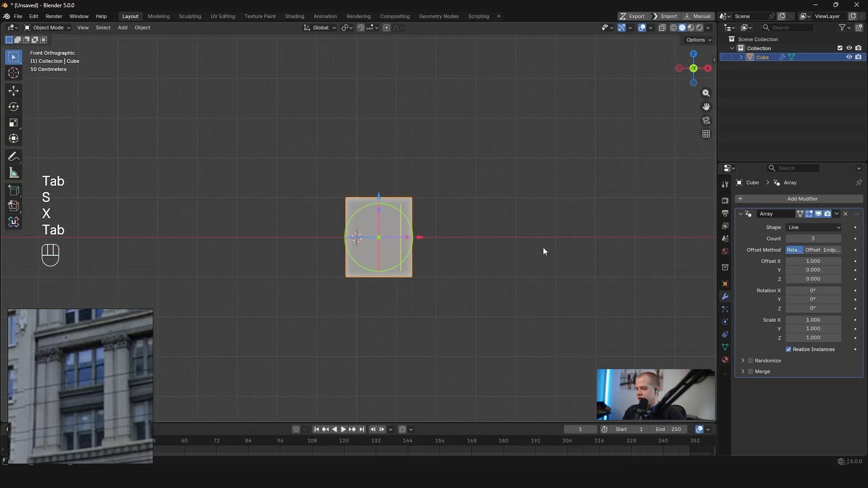
{"action": "scroll", "coordinate": [585, 161], "scroll_direction": "down", "scroll_amount": 3}
{"action": "middle_click_drag", "start_coordinate": [585, 161], "coordinate": [488, 154]}
{"action": "key", "text": "grave"}
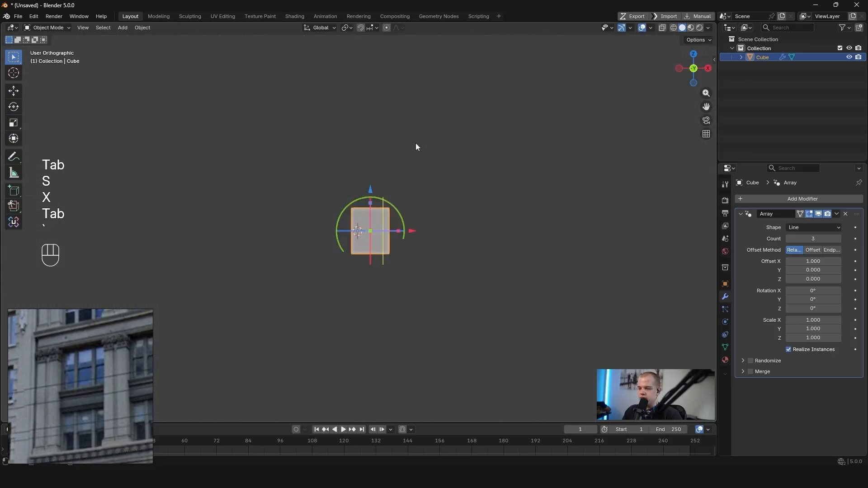
{"action": "scroll", "coordinate": [489, 204], "scroll_direction": "up", "scroll_amount": 5}
{"action": "scroll", "coordinate": [453, 160], "scroll_direction": "down", "scroll_amount": 2}
{"action": "middle_click_drag", "start_coordinate": [438, 133], "coordinate": [427, 104], "text": "shift"}
{"action": "scroll", "coordinate": [400, 121], "scroll_direction": "up", "scroll_amount": 1}
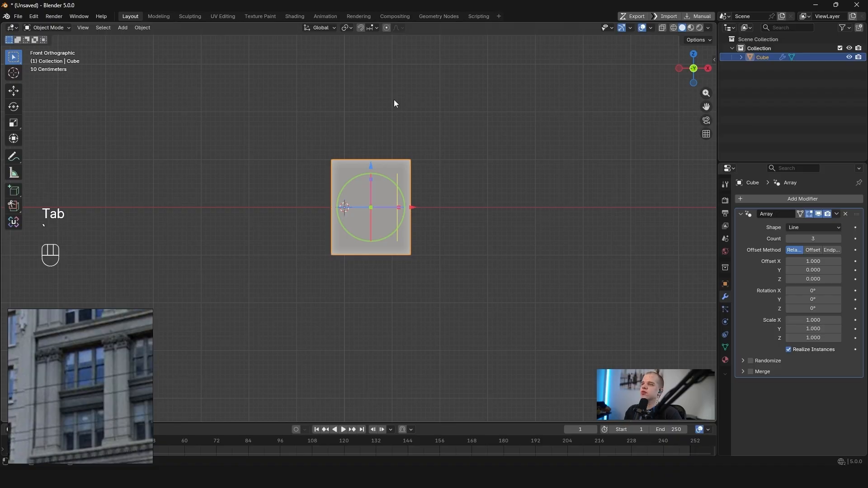
Change the array's offset method to Offset and space the copies 1.55 m apart along X
{"action": "middle_click_drag", "start_coordinate": [511, 136], "coordinate": [500, 162], "text": "shift"}
{"action": "scroll", "coordinate": [543, 170], "scroll_direction": "up", "scroll_amount": 2}
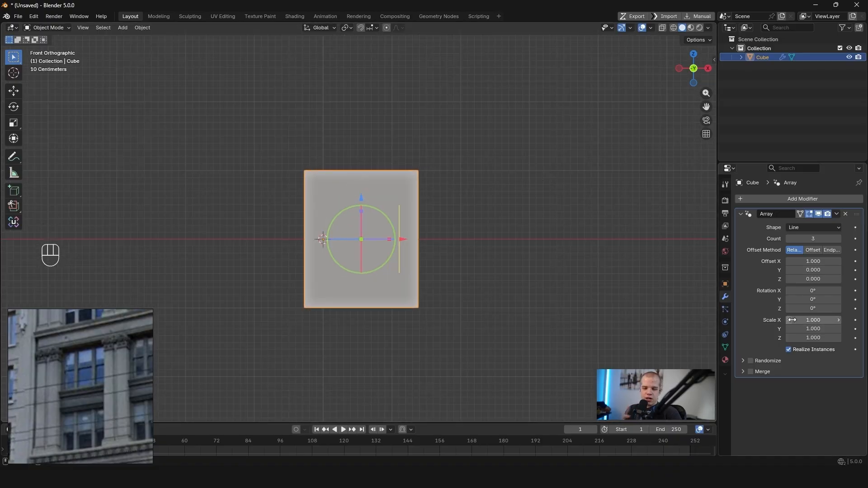
{"action": "left_click", "coordinate": [813, 250]}
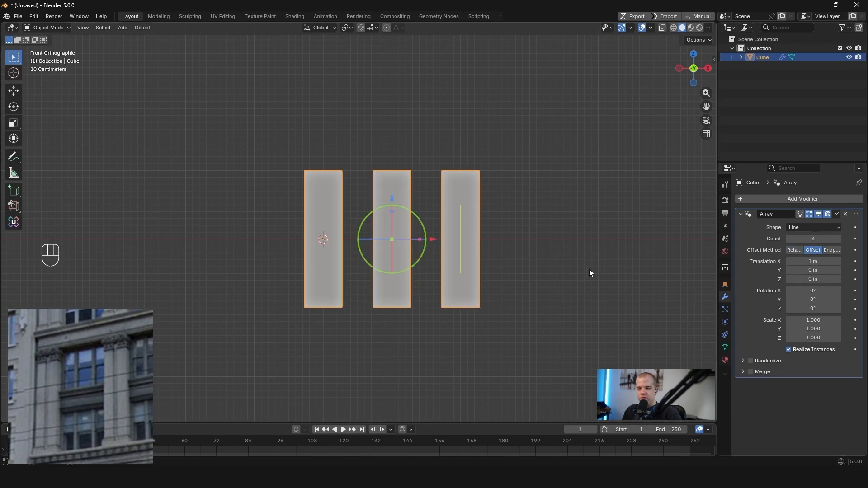
{"action": "left_click_drag", "start_coordinate": [433, 239], "coordinate": [470, 239]}
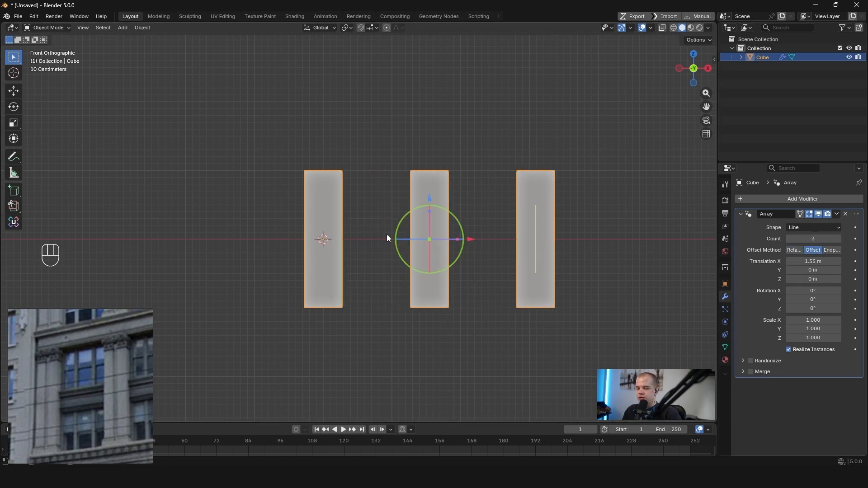
Try different pillar widths by scaling the whole mesh along global X in Edit Mode
{"action": "key", "text": "Tab"}
{"action": "key", "text": "a"}
{"action": "key", "text": "s"}
{"action": "key", "text": "x"}
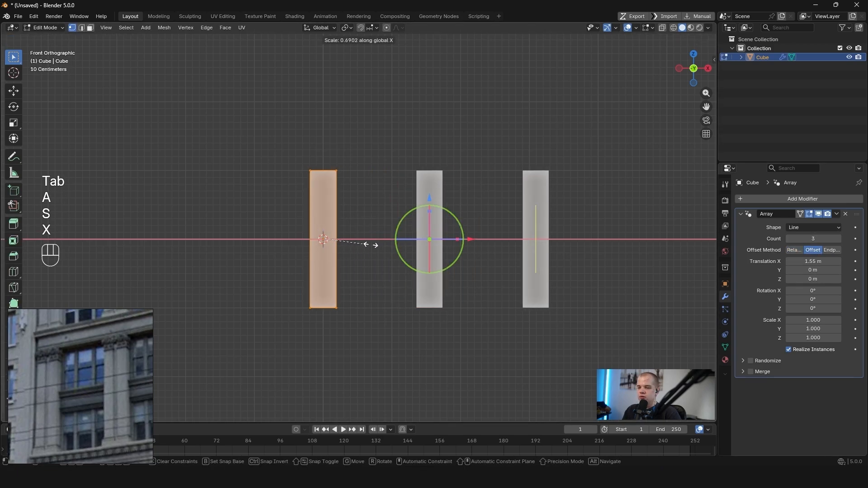
{"action": "left_click", "coordinate": [364, 244]}
{"action": "key", "text": "Tab"}
{"action": "key", "text": "Tab"}
{"action": "scroll", "coordinate": [417, 222], "scroll_direction": "up", "scroll_amount": 3}
{"action": "key", "text": "s"}
{"action": "key", "text": "x"}
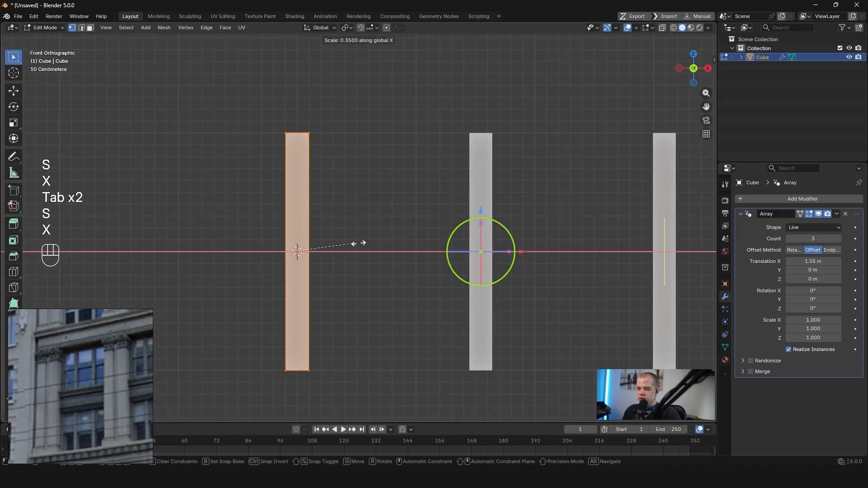
{"action": "left_click", "coordinate": [364, 243]}
{"action": "key", "text": "Tab"}
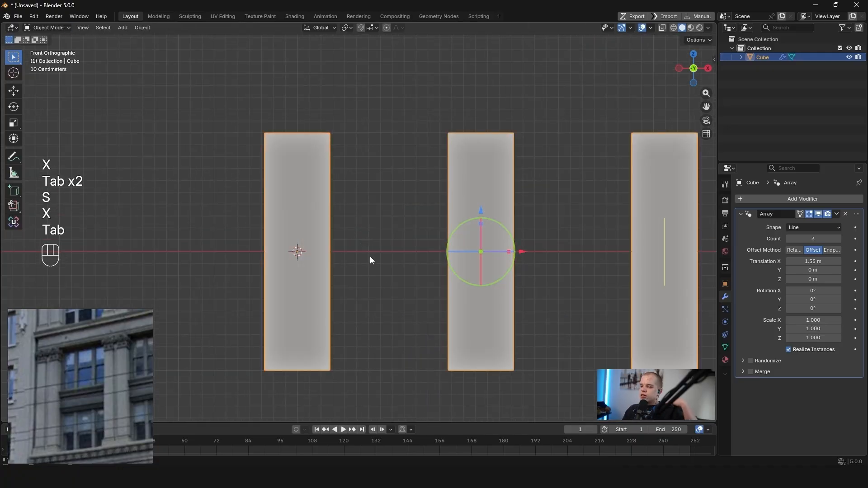
{"action": "key", "text": "Tab"}
{"action": "key", "text": "Tab"}
Scale the whole pillar mesh down along global Y in Edit Mode to make it a thin slab
{"action": "scroll", "coordinate": [370, 256], "scroll_direction": "down", "scroll_amount": 4}
{"action": "middle_click_drag", "start_coordinate": [386, 204], "coordinate": [575, 285]}
{"action": "key", "text": "Tab"}
{"action": "key", "text": "a"}
{"action": "key", "text": "s"}
{"action": "key", "text": "y"}
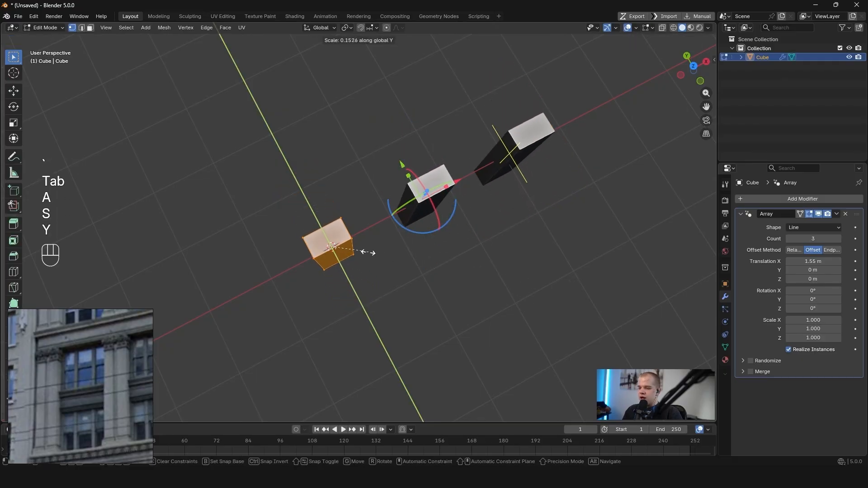
{"action": "left_click", "coordinate": [347, 245]}
{"action": "key", "text": "grave"}
{"action": "key", "text": "alt+a"}
Adjust the pillar mesh's depth along global Y once more, then return to Object Mode in front view with nothing selected
{"action": "middle_click_drag", "start_coordinate": [347, 196], "coordinate": [394, 222]}
{"action": "key", "text": "a"}
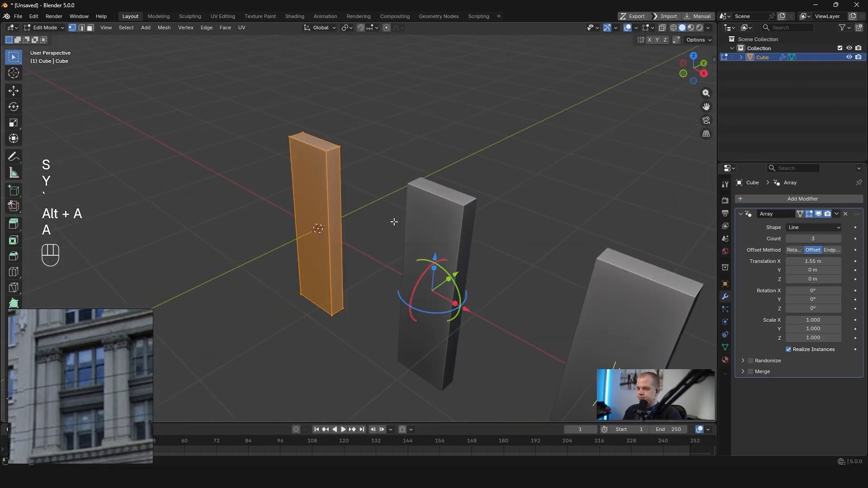
{"action": "key", "text": "s"}
{"action": "key", "text": "y"}
{"action": "left_click", "coordinate": [407, 214]}
{"action": "key", "text": "Tab"}
{"action": "key", "text": "grave"}
{"action": "key", "text": "alt+a"}
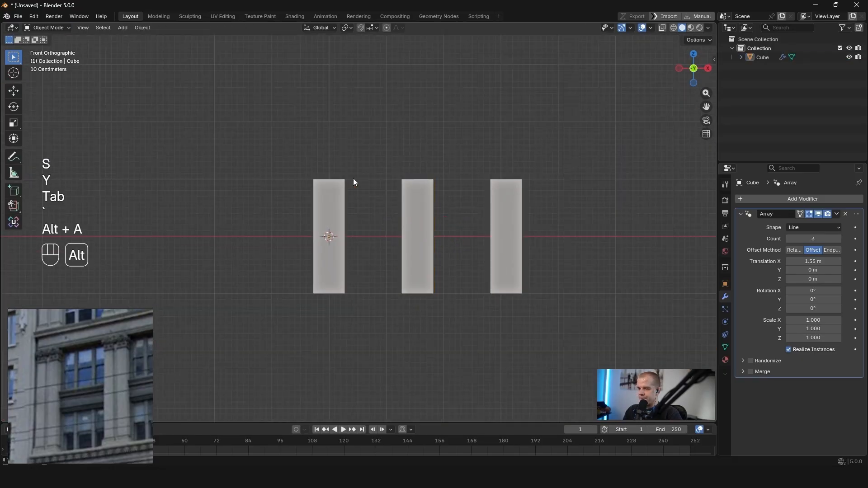
Select the pillar array object
{"action": "scroll", "coordinate": [348, 181], "scroll_direction": "up", "scroll_amount": 3}
{"action": "left_click", "coordinate": [310, 189]}
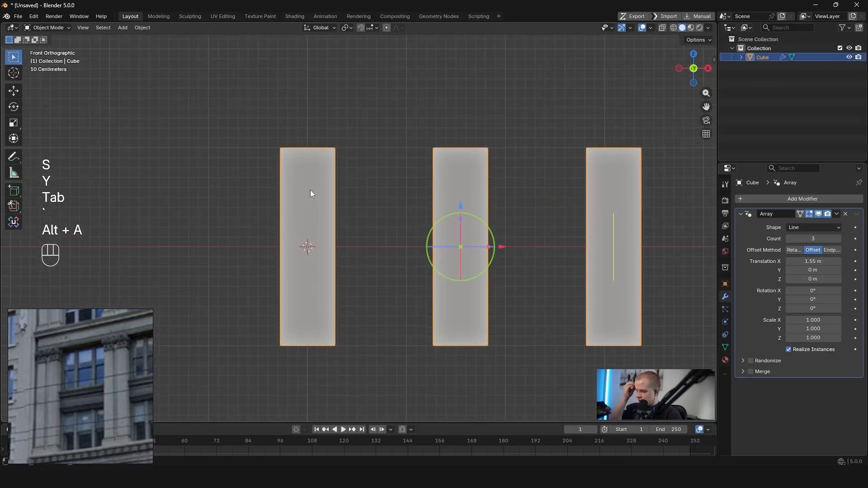
{"action": "scroll", "coordinate": [363, 181], "scroll_direction": "down", "scroll_amount": 5}
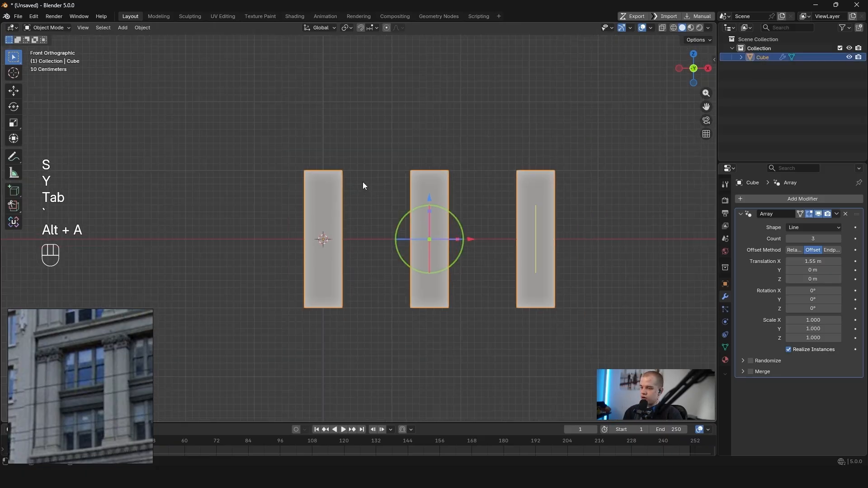
{"action": "middle_click_drag", "start_coordinate": [362, 181], "coordinate": [371, 222]}
{"action": "key", "text": "Tab"}
{"action": "scroll", "coordinate": [316, 210], "scroll_direction": "up", "scroll_amount": 5}
{"action": "key", "text": "alt+a"}
{"action": "key", "text": "3"}
{"action": "middle_click_drag", "start_coordinate": [280, 205], "coordinate": [354, 213]}
{"action": "left_click", "coordinate": [383, 208]}
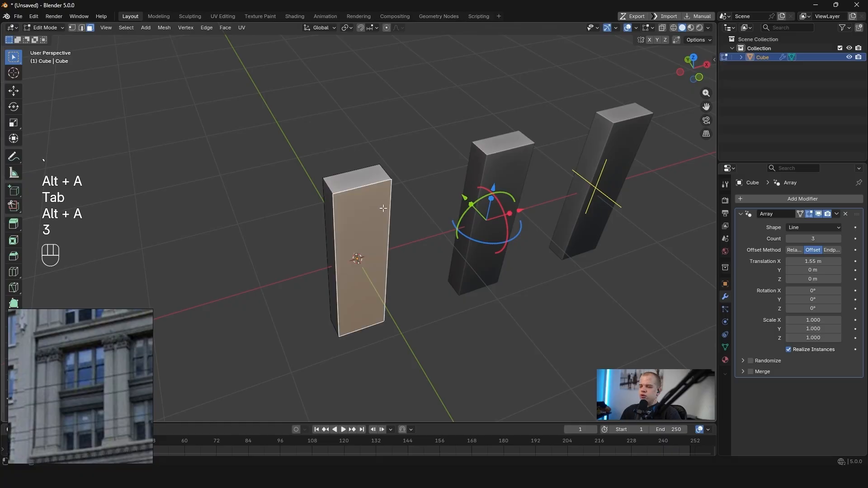
{"action": "key", "text": "`"}
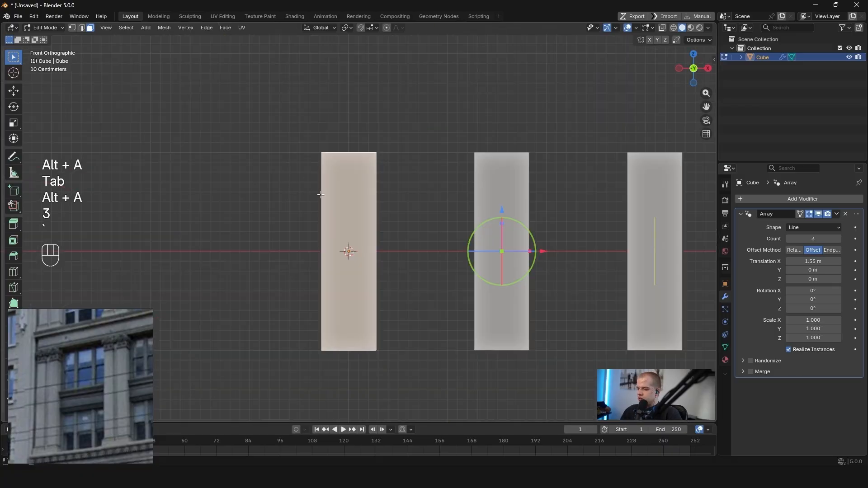
{"action": "key", "text": "Tab"}
{"action": "key", "text": "shift+a"}
{"action": "key", "text": "Escape"}
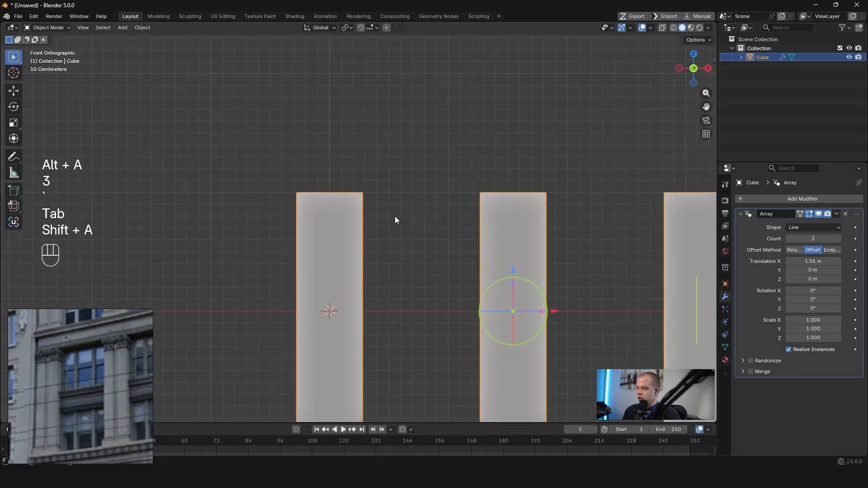
Open the pillar mesh in Edit Mode in front view and clear its selection
{"action": "key", "text": "Tab"}
{"action": "scroll", "coordinate": [396, 216], "scroll_direction": "down", "scroll_amount": 4}
{"action": "key", "text": "z"}
{"action": "key", "text": "z"}
{"action": "scroll", "coordinate": [412, 216], "scroll_direction": "up", "scroll_amount": 1}
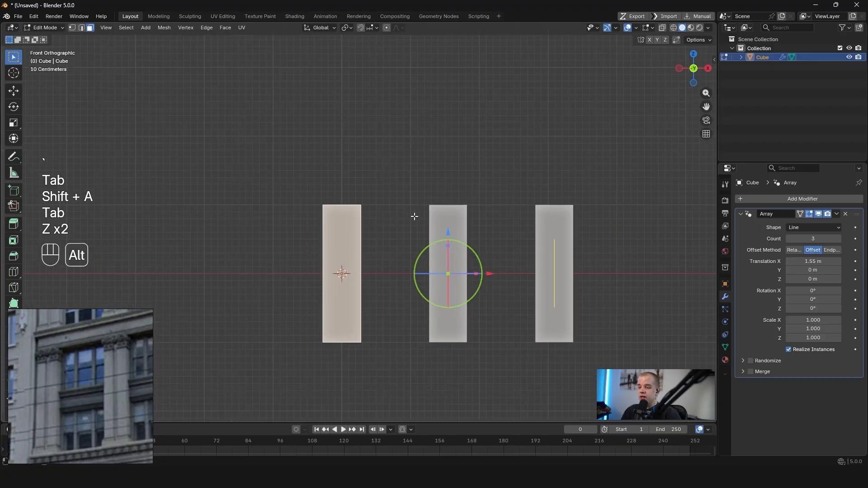
{"action": "key", "text": "alt+a"}
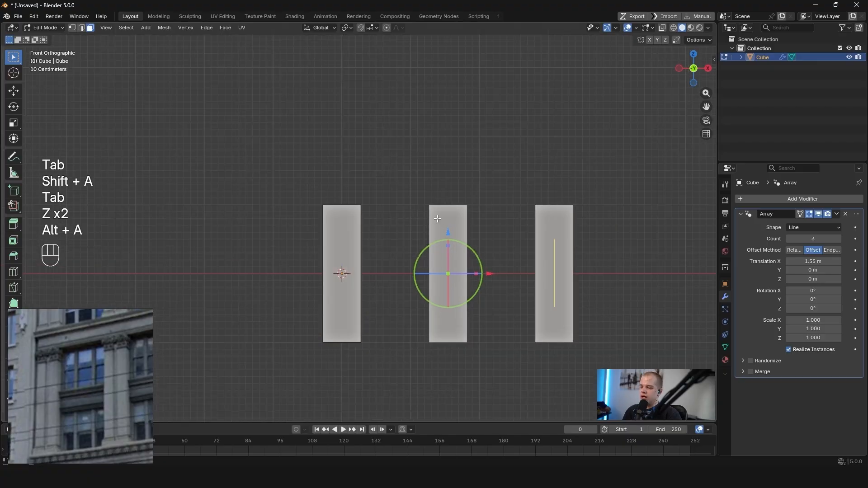
{"action": "scroll", "coordinate": [437, 219], "scroll_direction": "up", "scroll_amount": 3}
{"action": "key", "text": "z"}
{"action": "key", "text": "z"}
{"action": "key", "text": "a"}
{"action": "scroll", "coordinate": [300, 205], "scroll_direction": "down", "scroll_amount": 2}
{"action": "key", "text": "alt+a"}
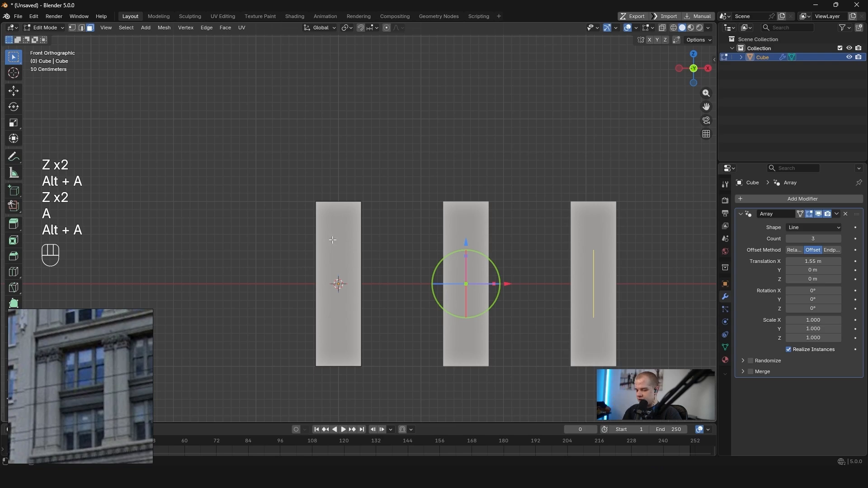
Duplicate the whole linked pillar, place the copy above the original and rotate it 90° about Y
{"action": "key", "text": "l"}
{"action": "middle_click_drag", "start_coordinate": [397, 269], "coordinate": [365, 212], "text": "shift"}
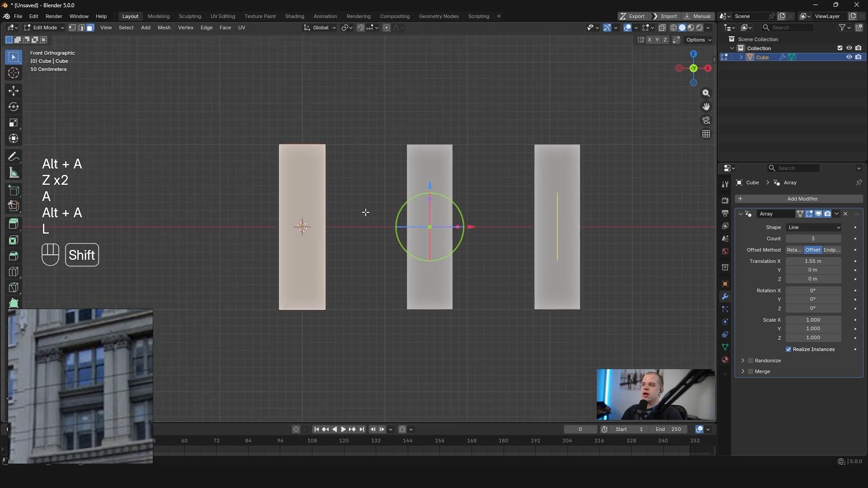
{"action": "key", "text": "shift+d"}
{"action": "left_click", "coordinate": [345, 94]}
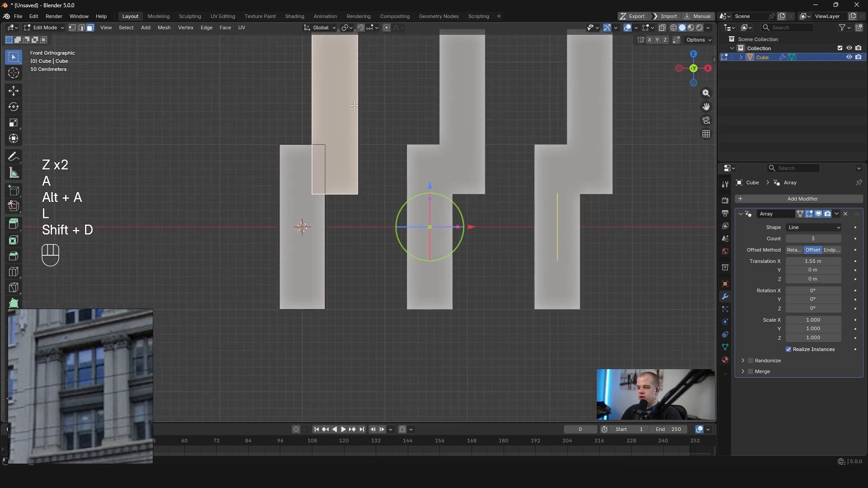
{"action": "type", "text": "ry90"}
{"action": "key", "text": "Return"}
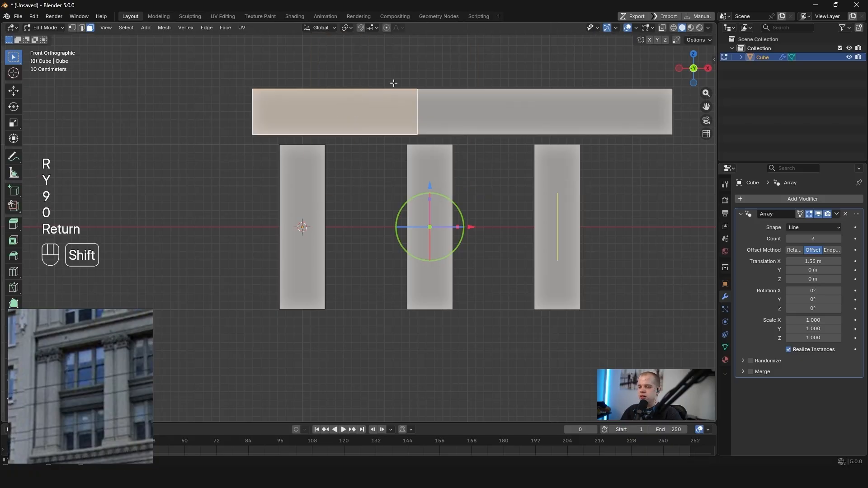
{"action": "scroll", "coordinate": [393, 81], "scroll_direction": "up", "scroll_amount": 3}
{"action": "key", "text": "g"}
{"action": "right_click", "coordinate": [397, 169]}
{"action": "scroll", "coordinate": [505, 169], "scroll_direction": "down", "scroll_amount": 3}
{"action": "key", "text": "z"}
{"action": "key", "text": "g"}
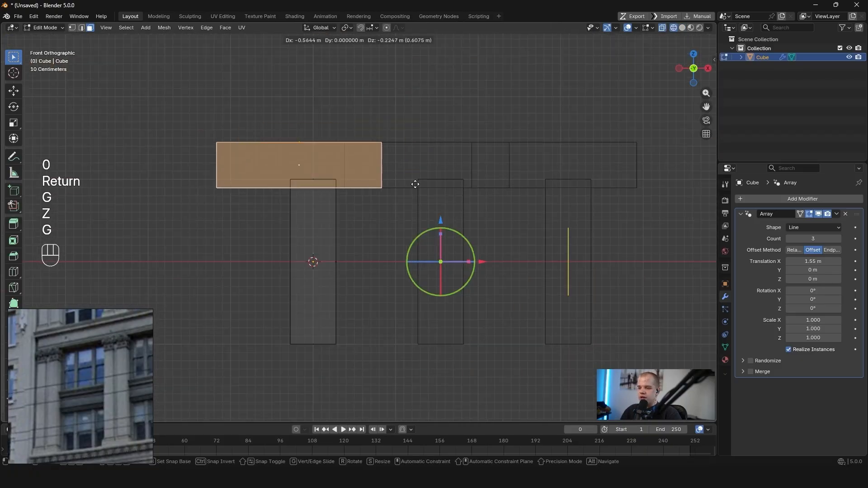
{"action": "right_click", "coordinate": [418, 183]}
Scale the horizontal copy down along global X to roughly half its length
{"action": "key", "text": "s"}
{"action": "key", "text": "y"}
{"action": "key", "text": "s"}
{"action": "key", "text": "x"}
{"action": "left_click", "coordinate": [421, 143]}
{"action": "key", "text": "z"}
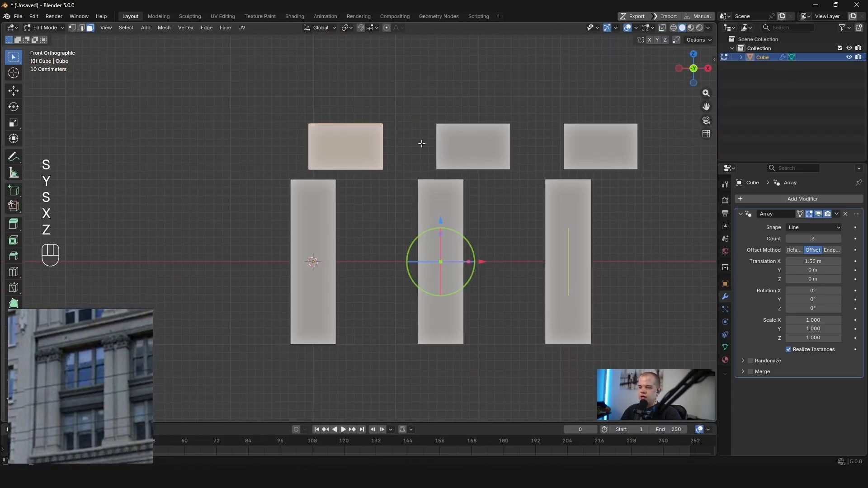
Set the snap target to Vertex in front view
{"action": "middle_click_drag", "start_coordinate": [392, 128], "coordinate": [433, 197]}
{"action": "scroll", "coordinate": [434, 197], "scroll_direction": "up", "scroll_amount": 2}
{"action": "key", "text": "grave"}
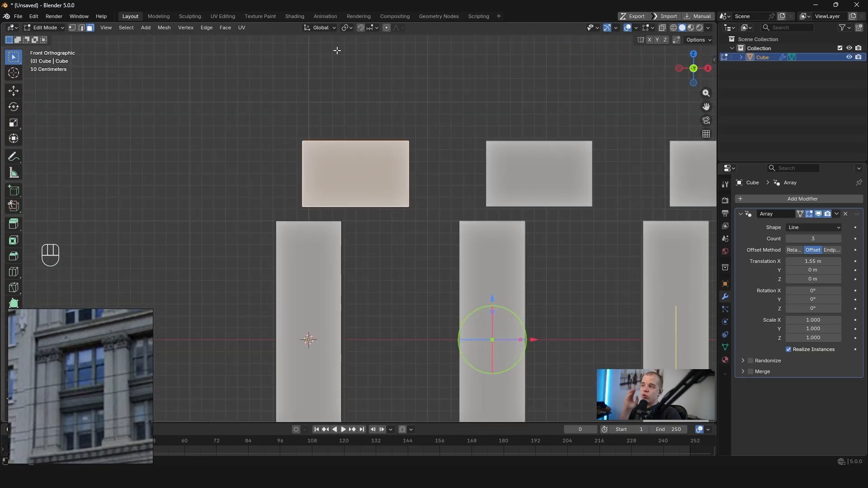
{"action": "left_click", "coordinate": [373, 29]}
{"action": "left_click", "coordinate": [347, 92]}
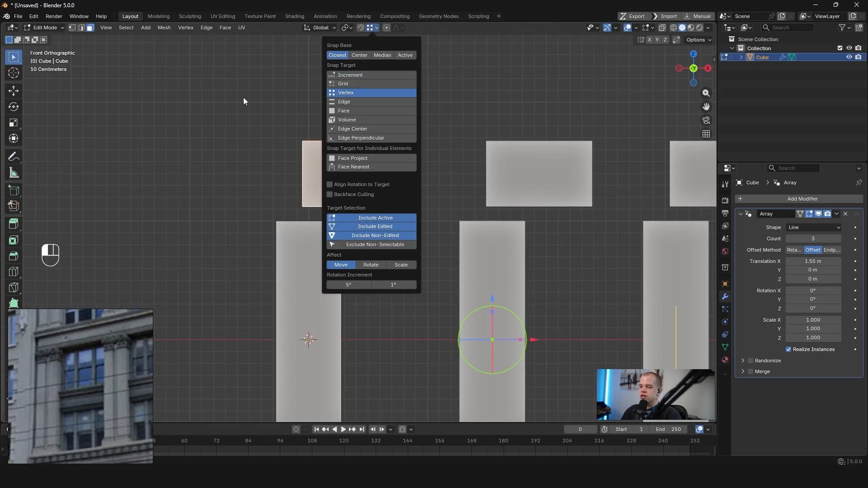
Snap the left-end vertices of the horizontal block along global X to the pillar's left edge, then clear the selection
{"action": "key", "text": "z"}
{"action": "key", "text": "1"}
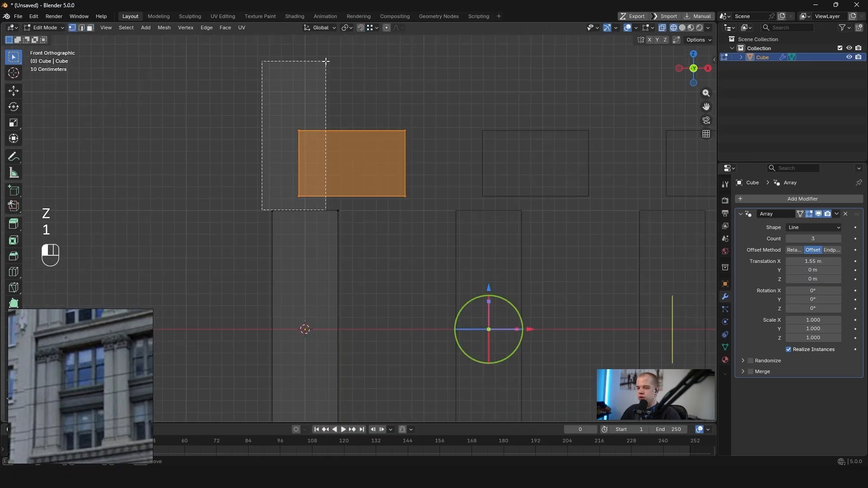
{"action": "key", "text": "g"}
{"action": "key", "text": "x"}
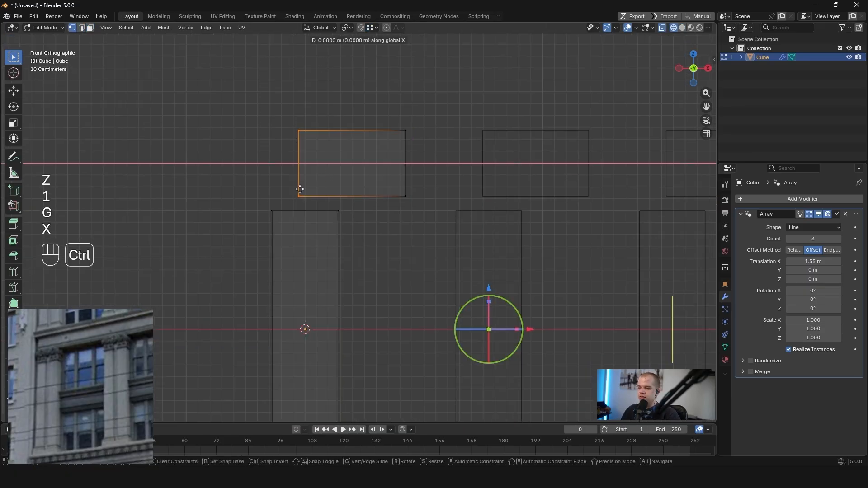
{"action": "left_click", "coordinate": [271, 210], "text": "ctrl"}
{"action": "left_click_drag", "start_coordinate": [238, 204], "coordinate": [456, 181]}
{"action": "key", "text": "alt+a"}
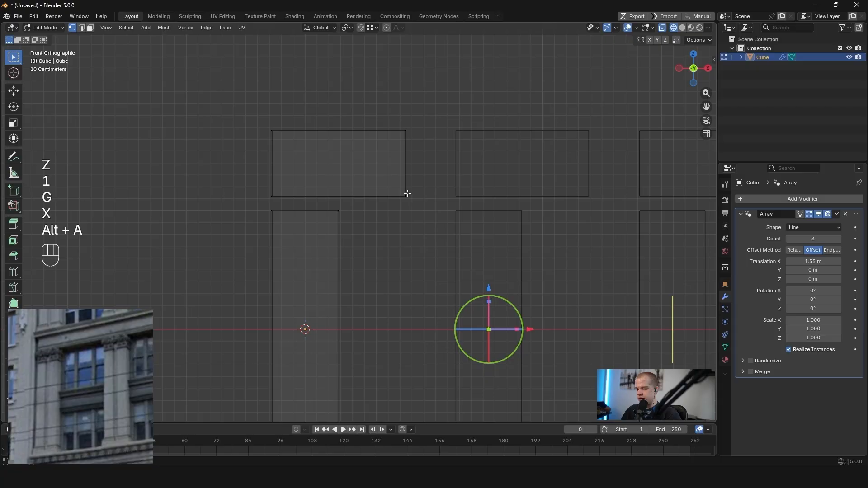
Move the whole horizontal block along global Z, snapping its underside onto the pillar's top, then deselect it
{"action": "key", "text": "l"}
{"action": "key", "text": "u"}
{"action": "key", "text": "F1"}
{"action": "key", "text": "g"}
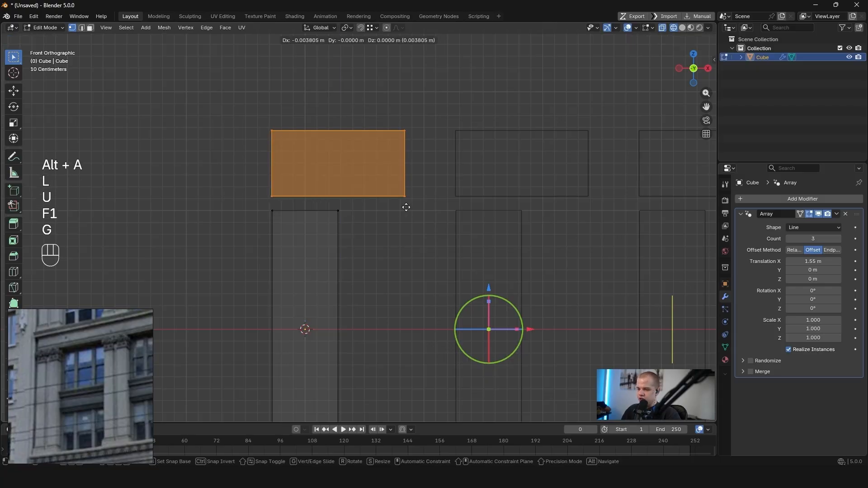
{"action": "key", "text": "z"}
{"action": "left_click", "coordinate": [339, 211], "text": "ctrl"}
{"action": "key", "text": "alt+a"}
{"action": "key", "text": "z"}
{"action": "left_click", "coordinate": [294, 200]}
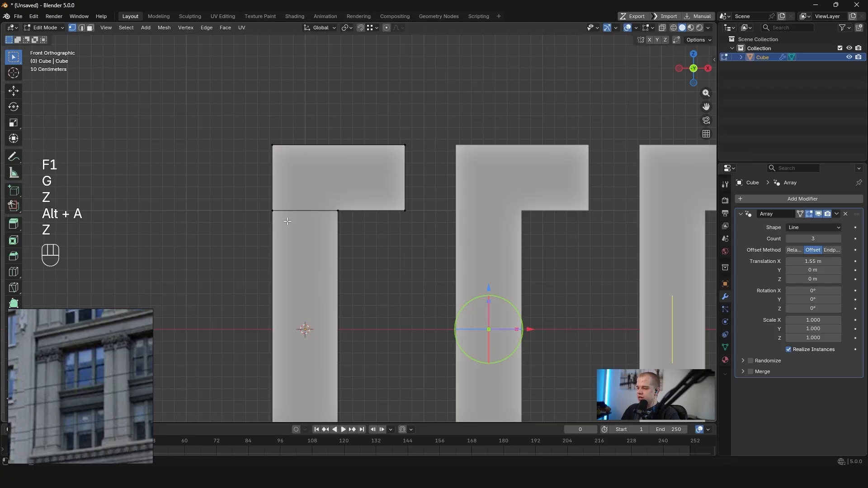
Lower the horizontal block's top vertices along global Z to turn it into a thin beam
{"action": "key", "text": "z"}
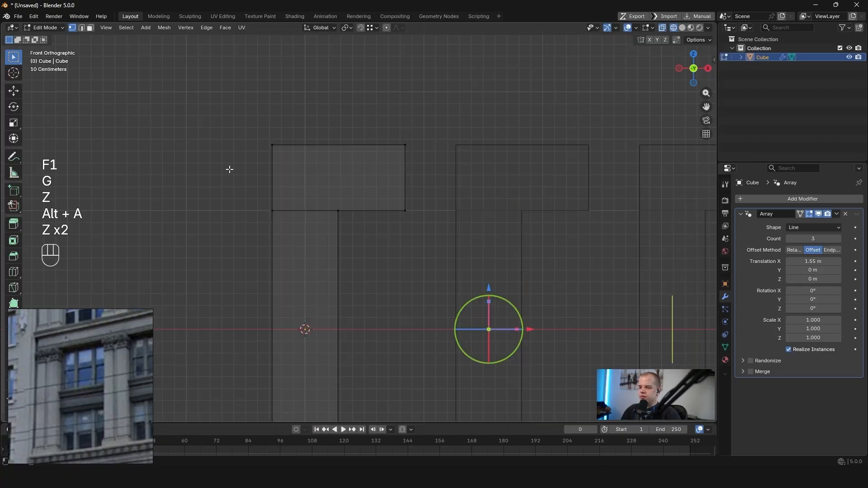
{"action": "left_click_drag", "start_coordinate": [229, 169], "coordinate": [465, 113]}
{"action": "key", "text": "z"}
{"action": "key", "text": "g"}
{"action": "key", "text": "z"}
{"action": "left_click", "coordinate": [415, 186]}
{"action": "key", "text": "z"}
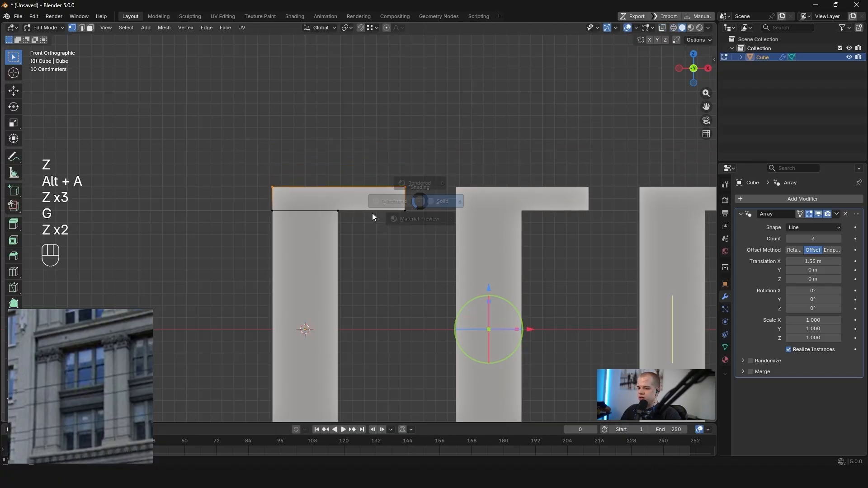
Select the vertices at the beam's free right end
{"action": "left_click_drag", "start_coordinate": [372, 226], "coordinate": [452, 172]}
{"action": "key", "text": "z"}
{"action": "key", "text": "g"}
{"action": "key", "text": "y"}
{"action": "right_click", "coordinate": [458, 210]}
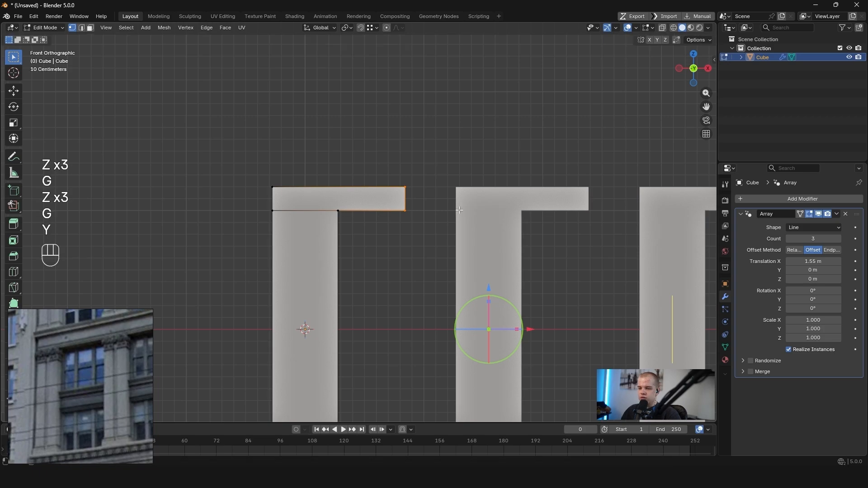
{"action": "key", "text": "g"}
{"action": "key", "text": "x"}
{"action": "right_click", "coordinate": [459, 210]}
{"action": "key", "text": "g"}
{"action": "key", "text": "x"}
{"action": "right_click", "coordinate": [454, 209]}
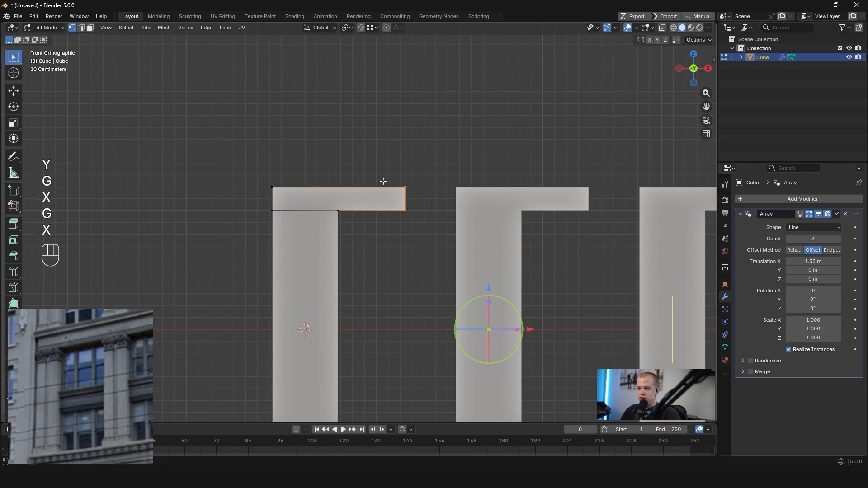
{"action": "mouse_move", "coordinate": [426, 165]}
{"action": "middle_mouse_down", "text": "shift"}
{"action": "mouse_move", "coordinate": [393, 167]}
{"action": "mouse_move", "coordinate": [429, 181]}
{"action": "middle_mouse_up", "text": "shift"}
{"action": "key", "text": "g"}
{"action": "right_click", "coordinate": [362, 221]}
{"action": "key", "text": "z"}
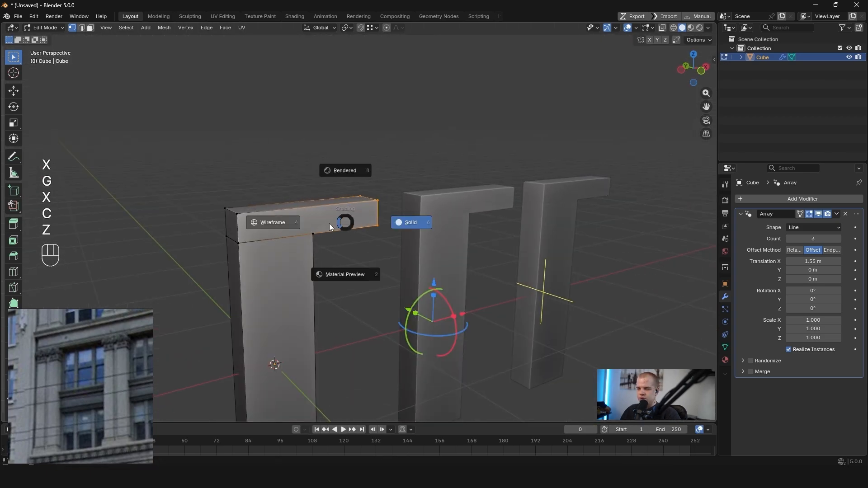
{"action": "key", "text": "g"}
{"action": "key", "text": "x"}
{"action": "right_click", "coordinate": [418, 220]}
{"action": "key", "text": "Tab"}
{"action": "key", "text": "z"}
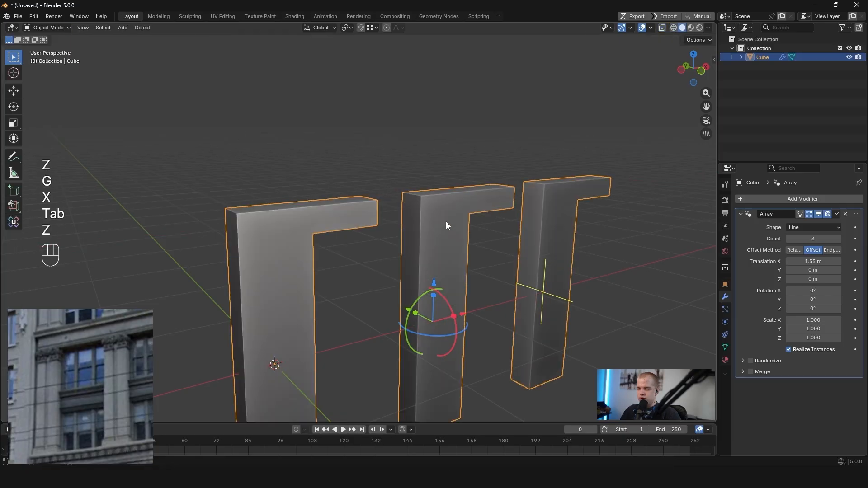
{"action": "key", "text": "Tab"}
{"action": "key", "text": "Tab"}
Extend the beam's right end along global X toward the second pillar in wireframe front view
{"action": "key", "text": "grave"}
{"action": "key", "text": "z"}
{"action": "key", "text": "Tab"}
{"action": "scroll", "coordinate": [396, 227], "scroll_direction": "down", "scroll_amount": 3}
{"action": "middle_click_drag", "start_coordinate": [388, 235], "coordinate": [382, 189], "text": "shift"}
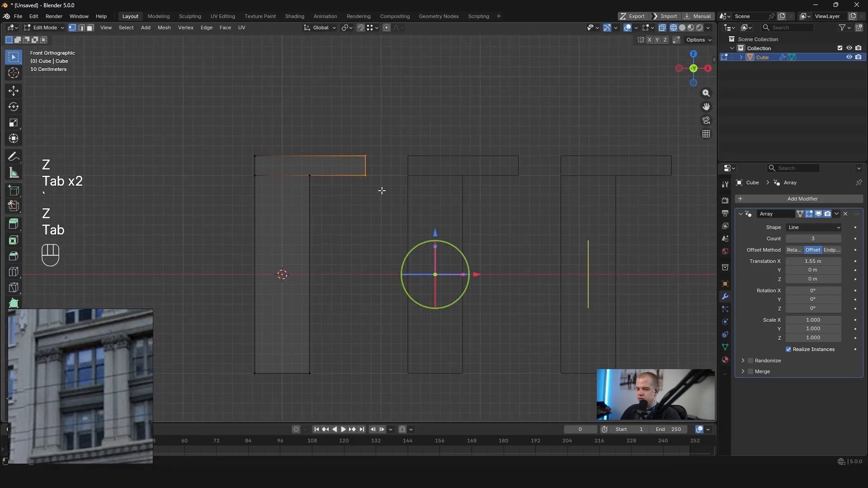
{"action": "key", "text": "g"}
{"action": "key", "text": "x"}
{"action": "left_click", "coordinate": [415, 199]}
Nudge the beam's right end further along global X to close the gap to the next copy, then leave Edit Mode
{"action": "scroll", "coordinate": [405, 239], "scroll_direction": "up", "scroll_amount": 4}
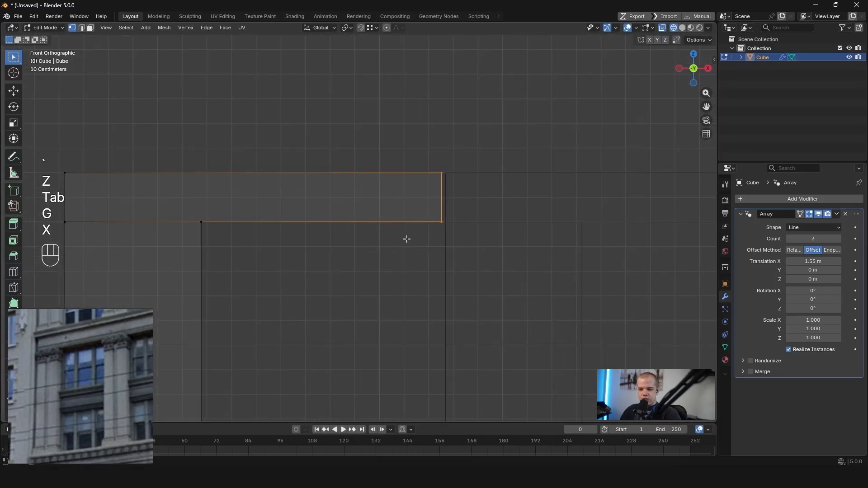
{"action": "key", "text": "g"}
{"action": "key", "text": "x"}
{"action": "left_click", "coordinate": [394, 226]}
{"action": "scroll", "coordinate": [384, 228], "scroll_direction": "down", "scroll_amount": 7}
{"action": "key", "text": "Tab"}
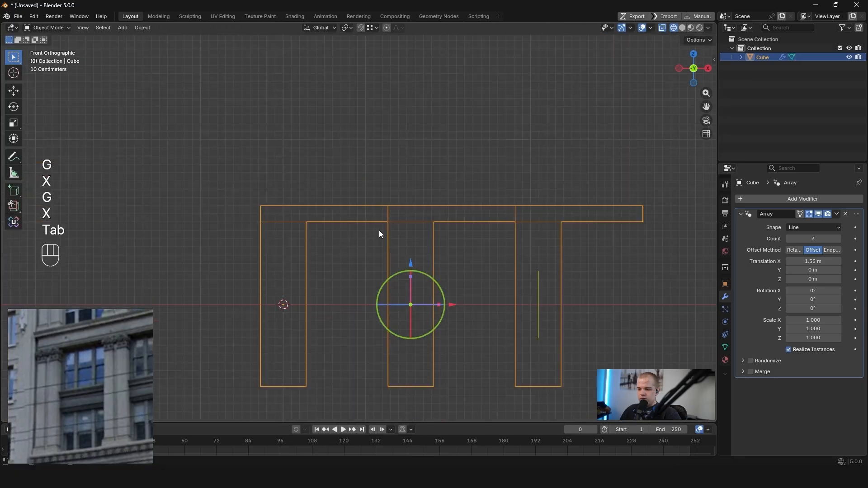
Fine-tune the beam's right end along global X so it meets the start of the next copy flush
{"action": "key", "text": "shift+z"}
{"action": "key", "text": "Tab"}
{"action": "key", "text": "shift+z"}
{"action": "scroll", "coordinate": [400, 222], "scroll_direction": "up", "scroll_amount": 6}
{"action": "middle_click_drag", "start_coordinate": [393, 211], "coordinate": [463, 218], "text": "shift"}
{"action": "scroll", "coordinate": [486, 228], "scroll_direction": "up", "scroll_amount": 5}
{"action": "key", "text": "g"}
{"action": "key", "text": "x"}
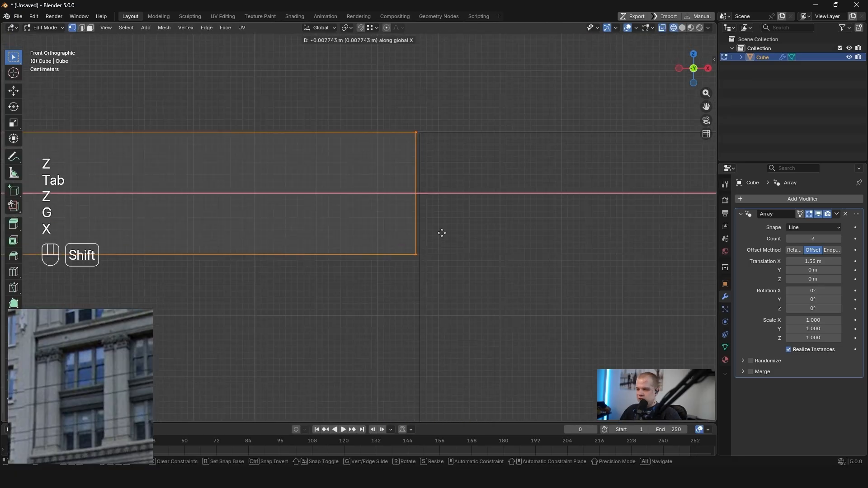
{"action": "left_click", "coordinate": [484, 231]}
Examine the joints between the beam copies and pillars in front and perspective views, in both solid and wireframe shading
{"action": "scroll", "coordinate": [482, 227], "scroll_direction": "down", "scroll_amount": 8}
{"action": "middle_click_drag", "start_coordinate": [349, 223], "coordinate": [452, 212], "text": "shift"}
{"action": "scroll", "coordinate": [448, 212], "scroll_direction": "down", "scroll_amount": 3}
{"action": "middle_click_drag", "start_coordinate": [432, 211], "coordinate": [455, 236]}
{"action": "key", "text": "alt+a"}
{"action": "key", "text": "z"}
{"action": "key", "text": "Tab"}
{"action": "key", "text": "grave"}
{"action": "scroll", "coordinate": [360, 219], "scroll_direction": "up", "scroll_amount": 3}
{"action": "key", "text": "Tab"}
{"action": "key", "text": "z"}
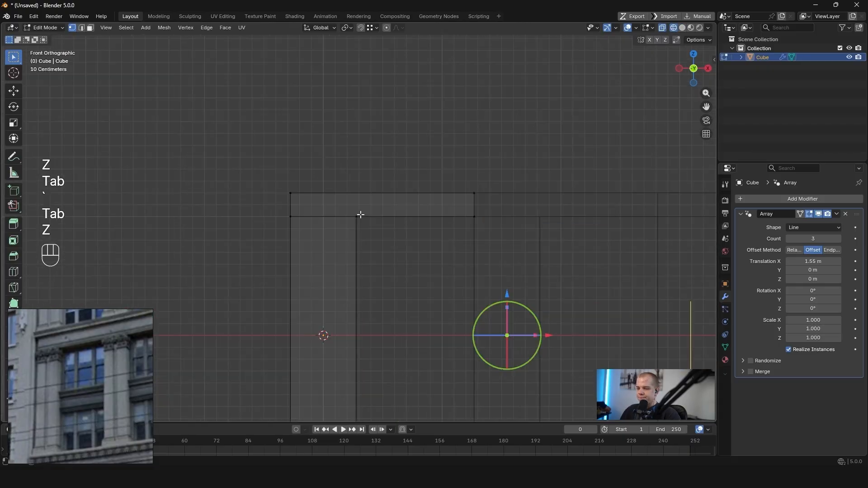
{"action": "key", "text": "a"}
{"action": "key", "text": "z"}
{"action": "scroll", "coordinate": [602, 213], "scroll_direction": "down", "scroll_amount": 3}
{"action": "middle_click_drag", "start_coordinate": [602, 213], "coordinate": [533, 177], "text": "shift"}
{"action": "mouse_move", "coordinate": [534, 177]}
{"action": "middle_mouse_down"}
{"action": "mouse_move", "coordinate": [412, 169]}
{"action": "mouse_move", "coordinate": [406, 178]}
{"action": "middle_mouse_up"}
Move the beam's front face outward along global Y so it projects past the pillars, then return to Object Mode
{"action": "key", "text": "Tab"}
{"action": "key", "text": "alt+a"}
{"action": "left_click", "coordinate": [413, 164]}
{"action": "key", "text": "Tab"}
{"action": "key", "text": "3"}
{"action": "left_click", "coordinate": [413, 162]}
{"action": "scroll", "coordinate": [405, 178], "scroll_direction": "up", "scroll_amount": 3}
{"action": "key", "text": "g"}
{"action": "key", "text": "y"}
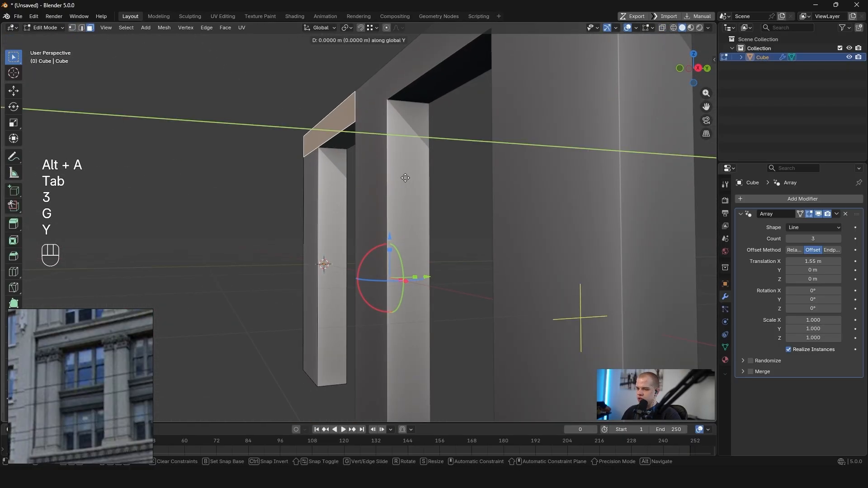
{"action": "left_click", "coordinate": [354, 174]}
{"action": "key", "text": "Tab"}
{"action": "key", "text": "grave"}
{"action": "scroll", "coordinate": [330, 99], "scroll_direction": "down", "scroll_amount": 4}
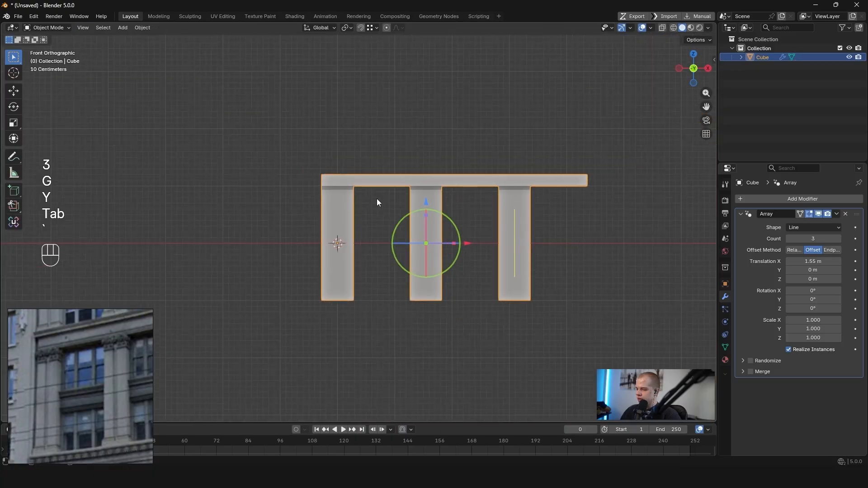
Add a second Array modifier and set its offset method to Offset
{"action": "left_click", "coordinate": [812, 200]}
{"action": "type", "text": "ar"}
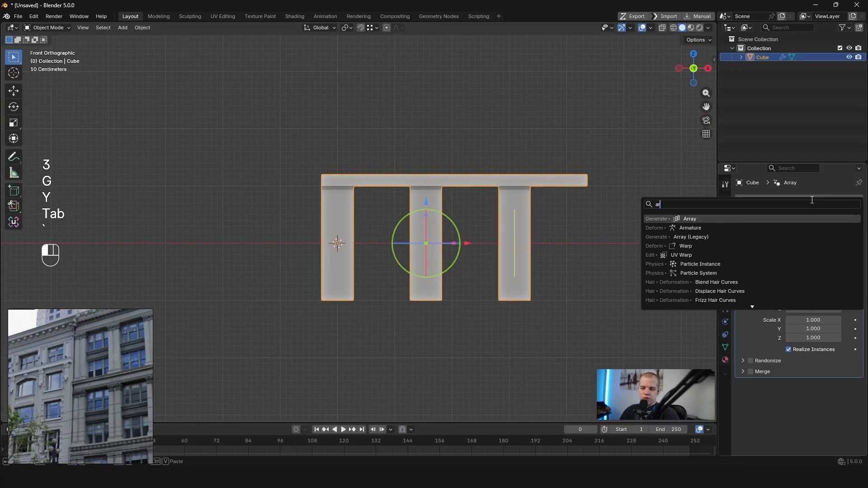
{"action": "key", "text": "Return"}
{"action": "scroll", "coordinate": [828, 369], "scroll_direction": "down", "scroll_amount": 3}
{"action": "left_click", "coordinate": [812, 367]}
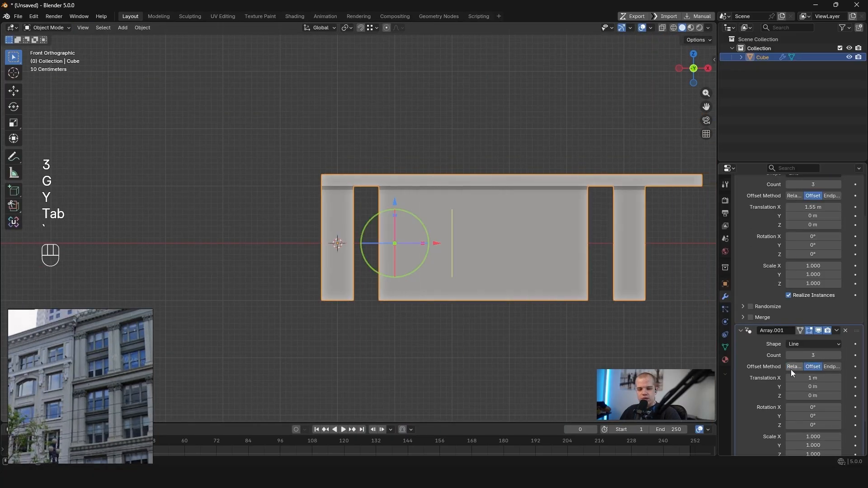
Try to stack the second array's copies vertically with translation offsets, setting Translation X to 0 m
{"action": "mouse_move", "coordinate": [810, 395]}
{"action": "left_mouse_down"}
{"action": "mouse_move", "coordinate": [839, 395]}
{"action": "mouse_move", "coordinate": [814, 407]}
{"action": "left_mouse_up"}
{"action": "right_click", "coordinate": [839, 395]}
{"action": "left_click", "coordinate": [811, 379]}
{"action": "type", "text": "0"}
{"action": "key", "text": "Return"}
{"action": "left_click_drag", "start_coordinate": [813, 395], "coordinate": [836, 395], "text": "shift"}
Switch the second array's offset method to Relative, with Offset X at 0 and Offset Z at 1
{"action": "left_click", "coordinate": [794, 366]}
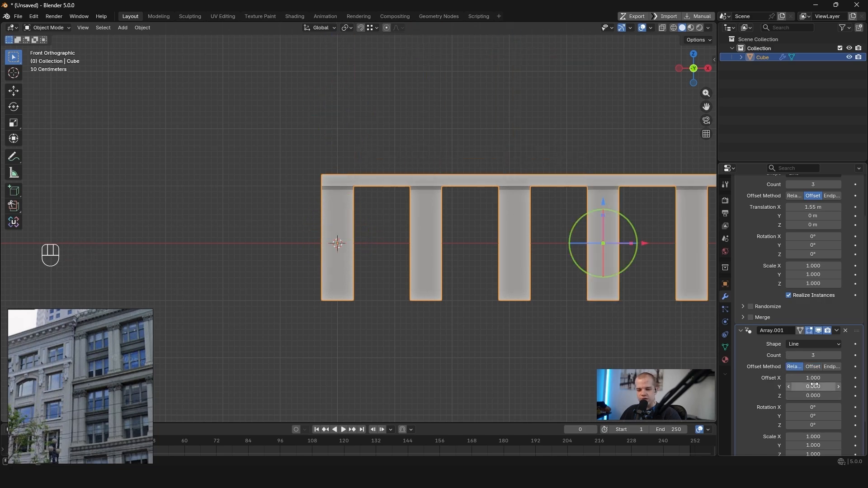
{"action": "type", "text": "0"}
{"action": "key", "text": "Return"}
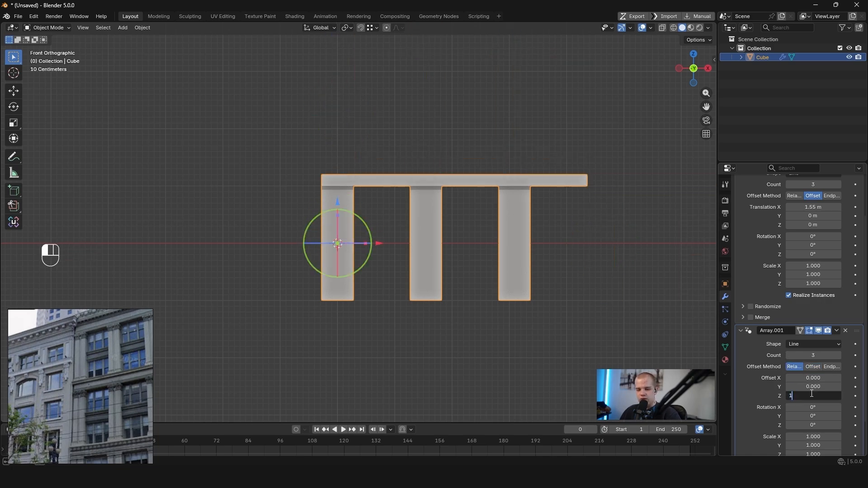
{"action": "key", "text": "Return"}
Examine the stacked pillars and beams from several angles in both Object Mode and Edit Mode
{"action": "key", "text": "alt+a"}
{"action": "middle_click_drag", "start_coordinate": [544, 212], "coordinate": [423, 264]}
{"action": "left_click", "coordinate": [379, 213]}
{"action": "key", "text": "Tab"}
{"action": "scroll", "coordinate": [439, 230], "scroll_direction": "up", "scroll_amount": 3}
{"action": "key", "text": "alt+a"}
{"action": "scroll", "coordinate": [423, 263], "scroll_direction": "up", "scroll_amount": 4}
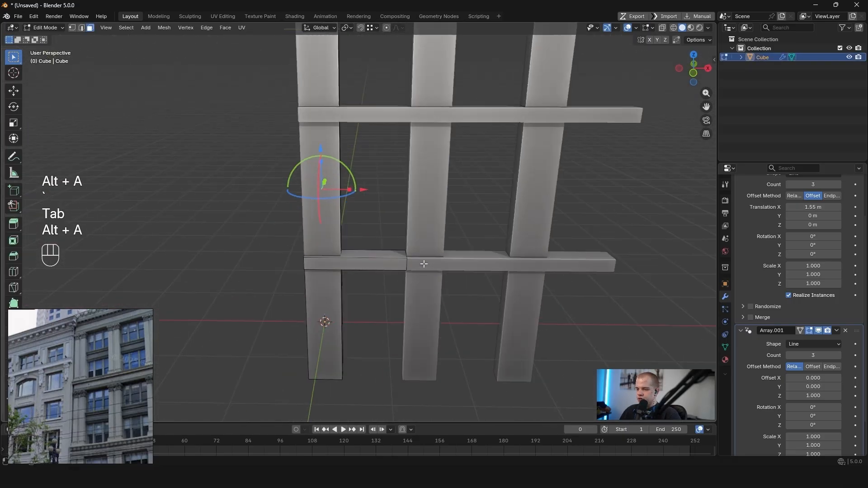
{"action": "key", "text": "Tab"}
{"action": "key", "text": "Tab"}
{"action": "middle_click_drag", "start_coordinate": [338, 240], "coordinate": [360, 233], "text": "shift"}
{"action": "key", "text": "alt+a"}
{"action": "middle_click_drag", "start_coordinate": [368, 291], "coordinate": [372, 265]}
{"action": "key", "text": "Tab"}
{"action": "key", "text": "Tab"}
{"action": "scroll", "coordinate": [373, 265], "scroll_direction": "down", "scroll_amount": 4}
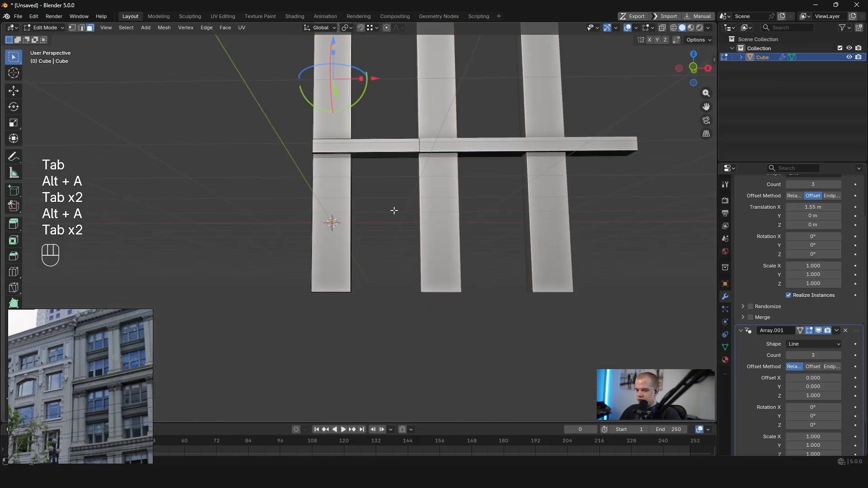
Add a horizontal loop cut around the lower part of the first pillar
{"action": "key", "text": "a"}
{"action": "middle_click_drag", "start_coordinate": [266, 279], "coordinate": [348, 238]}
{"action": "key", "text": "ctrl+r"}
{"action": "left_click", "coordinate": [349, 231]}
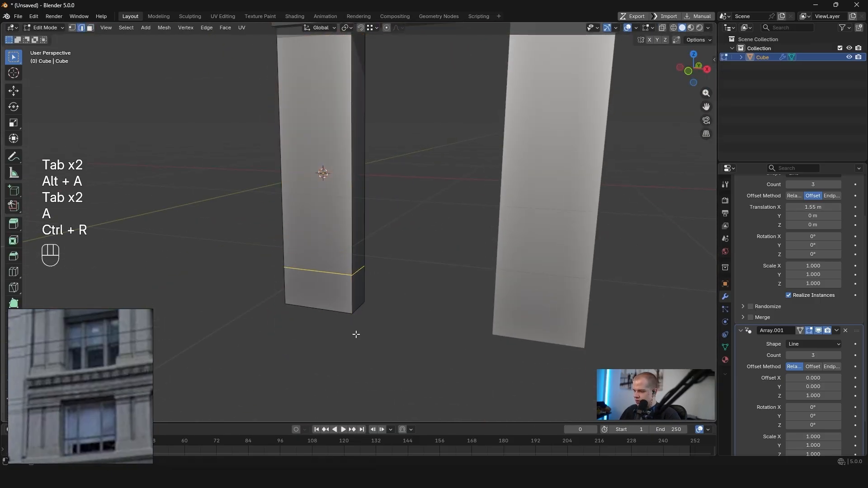
Lower the new edge loop along global Z and select the band of faces around the pillar's foot
{"action": "key", "text": "grave"}
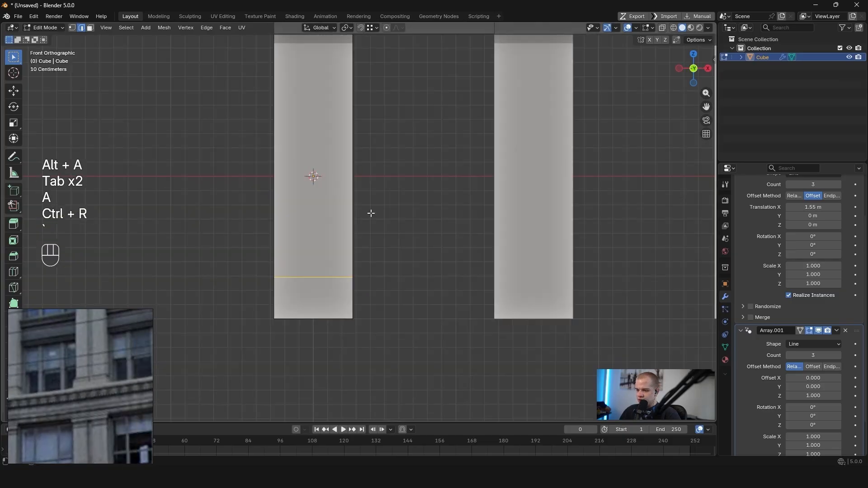
{"action": "key", "text": "g"}
{"action": "key", "text": "z"}
{"action": "middle_click_drag", "start_coordinate": [415, 266], "coordinate": [383, 281]}
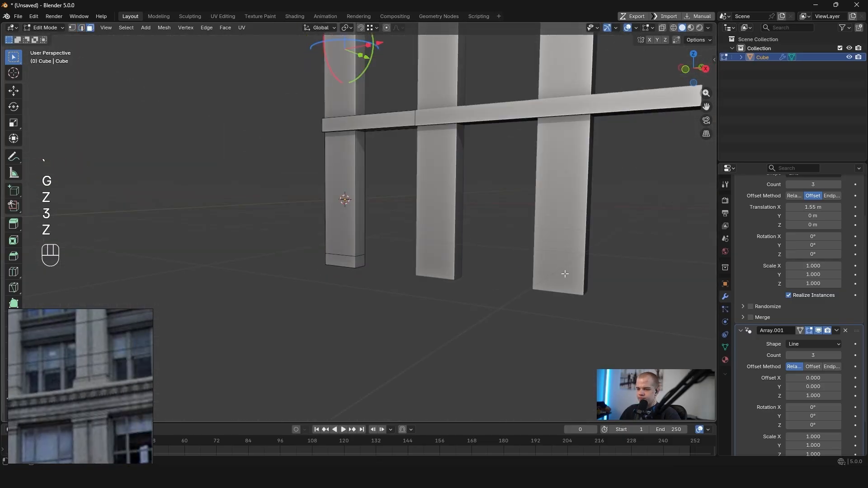
{"action": "left_click", "coordinate": [350, 266]}
Try extruding the foot band and scaling it outward on X and Y only, then check the base in perspective
{"action": "key", "text": "grave"}
{"action": "scroll", "coordinate": [405, 246], "scroll_direction": "up", "scroll_amount": 2}
{"action": "key", "text": "e"}
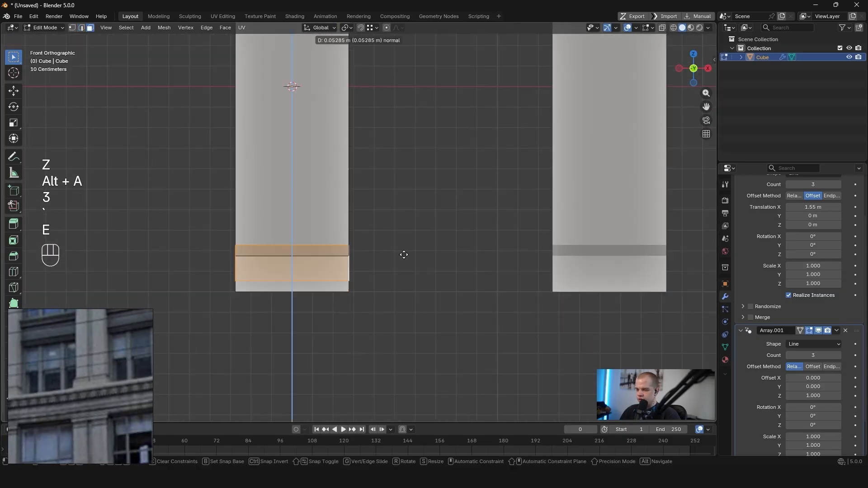
{"action": "key", "text": "s"}
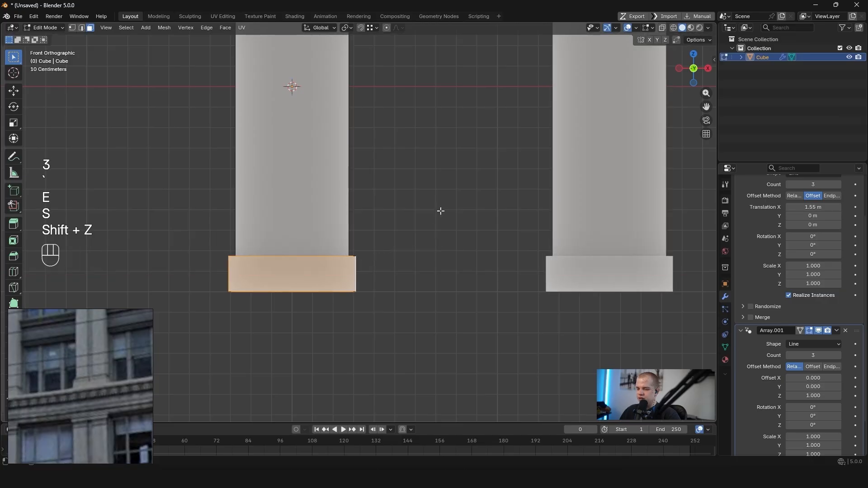
{"action": "middle_click_drag", "start_coordinate": [440, 210], "coordinate": [401, 234]}
{"action": "key", "text": "alt+a"}
{"action": "key", "text": "Tab"}
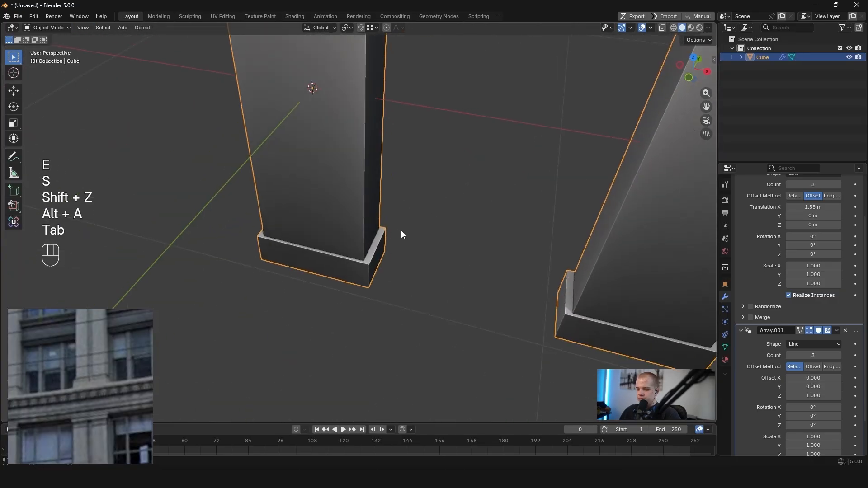
{"action": "key", "text": "Tab"}
{"action": "key", "text": "Tab"}
Show the item transform values in the viewport and return to editing the pillar mesh
{"action": "key", "text": "n"}
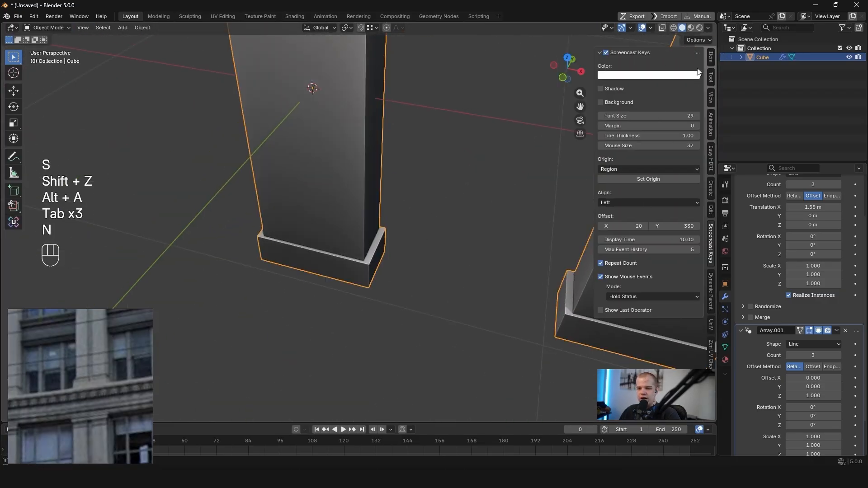
{"action": "left_click", "coordinate": [711, 57]}
{"action": "key", "text": "Tab"}
{"action": "middle_click_drag", "start_coordinate": [481, 222], "coordinate": [413, 240]}
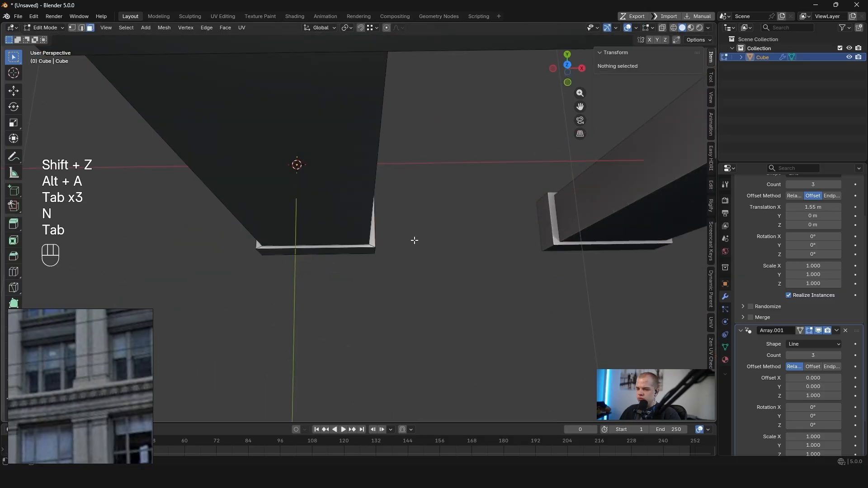
Undo the scaled extrusion of the pillar's foot, back to the selected flat band of faces
{"action": "key", "text": "ctrl+z"}
{"action": "key", "text": "ctrl+z"}
{"action": "key", "text": "ctrl+z"}
{"action": "key", "text": "ctrl+z"}
{"action": "key", "text": "ctrl+z"}
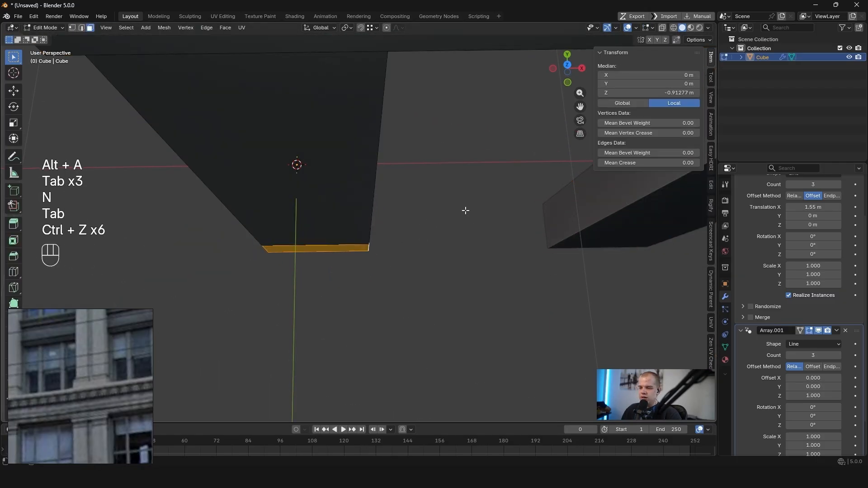
Extrude the foot band in place and undo the trial move of the extruded faces
{"action": "middle_click_drag", "start_coordinate": [465, 210], "coordinate": [425, 209]}
{"action": "key", "text": "e"}
{"action": "key", "text": "g"}
{"action": "key", "text": "ctrl+z"}
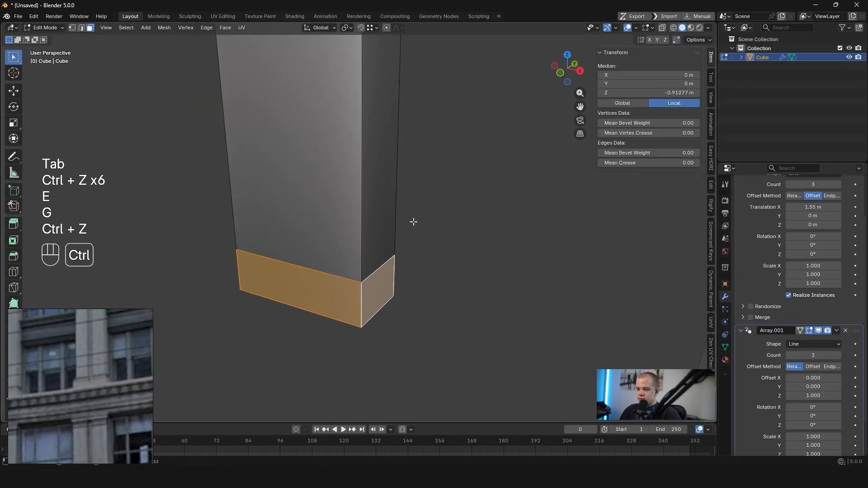
{"action": "key", "text": "g"}
{"action": "key", "text": "b"}
{"action": "key", "text": "g"}
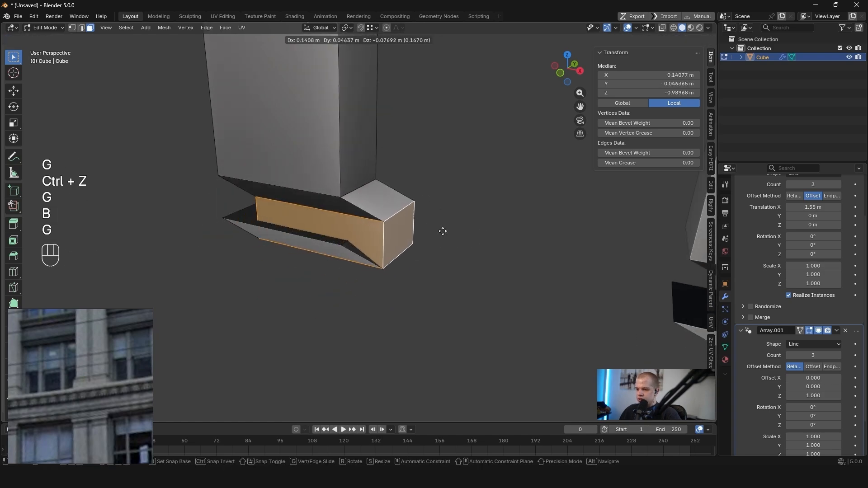
{"action": "key", "text": "z"}
{"action": "key", "text": "z"}
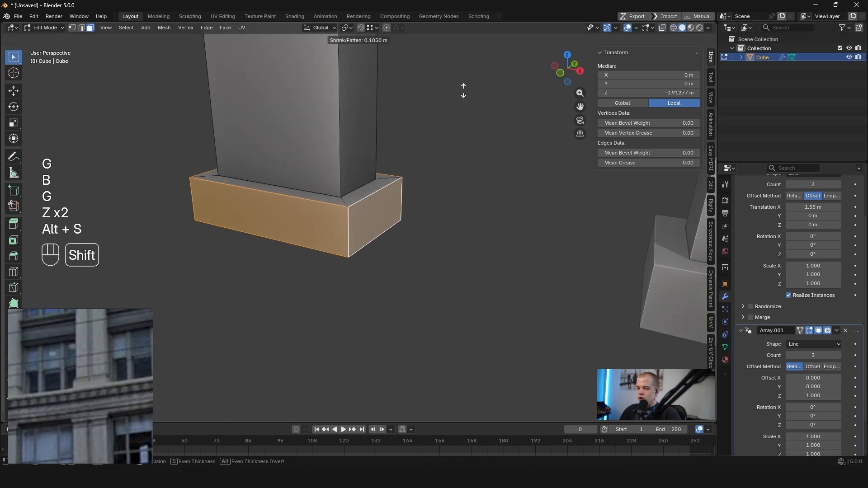
Widen the extruded foot band around the pillar with Shrink/Fatten and Offset Even enabled, then return to Object Mode
{"action": "middle_click_drag", "start_coordinate": [475, 132], "coordinate": [452, 224]}
{"action": "left_click_drag", "start_coordinate": [112, 312], "coordinate": [186, 171]}
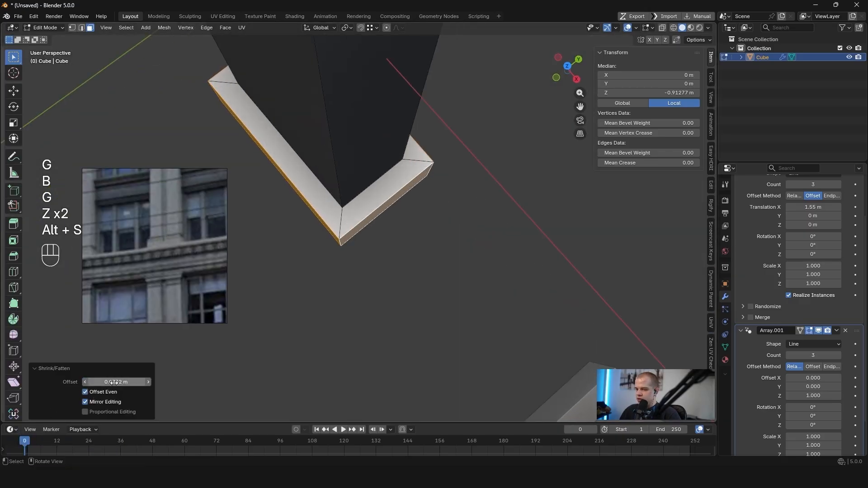
{"action": "left_click_drag", "start_coordinate": [176, 194], "coordinate": [248, 291]}
{"action": "middle_click_drag", "start_coordinate": [488, 244], "coordinate": [438, 219]}
{"action": "key", "text": "Tab"}
{"action": "scroll", "coordinate": [445, 220], "scroll_direction": "down", "scroll_amount": 6}
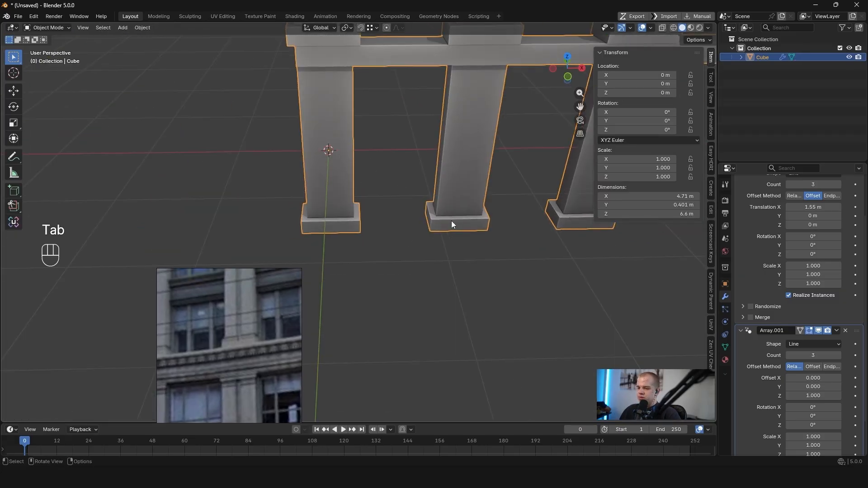
Move the beam's front face farther outward along global Y, then return to Object Mode with nothing selected
{"action": "key", "text": "grave"}
{"action": "scroll", "coordinate": [419, 173], "scroll_direction": "down", "scroll_amount": 3}
{"action": "middle_click_drag", "start_coordinate": [408, 184], "coordinate": [368, 254]}
{"action": "key", "text": "alt+a"}
{"action": "key", "text": "Tab"}
{"action": "scroll", "coordinate": [371, 188], "scroll_direction": "up", "scroll_amount": 3}
{"action": "key", "text": "Tab"}
{"action": "key", "text": "Tab"}
{"action": "key", "text": "3"}
{"action": "left_click", "coordinate": [362, 211]}
{"action": "scroll", "coordinate": [350, 208], "scroll_direction": "up", "scroll_amount": 4}
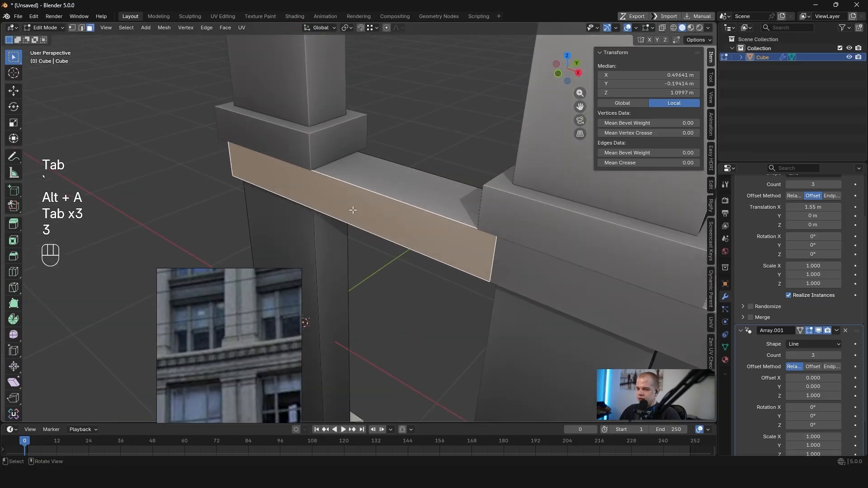
{"action": "key", "text": "g"}
{"action": "key", "text": "y"}
{"action": "left_click", "coordinate": [346, 215]}
{"action": "key", "text": "Tab"}
{"action": "key", "text": "alt+a"}
Compare the beam with the reference photo, then open the facade mesh for editing in front view with nothing selected
{"action": "middle_click_drag", "start_coordinate": [308, 209], "coordinate": [381, 186]}
{"action": "scroll", "coordinate": [382, 185], "scroll_direction": "up", "scroll_amount": 2}
{"action": "scroll", "coordinate": [219, 316], "scroll_direction": "down", "scroll_amount": 3}
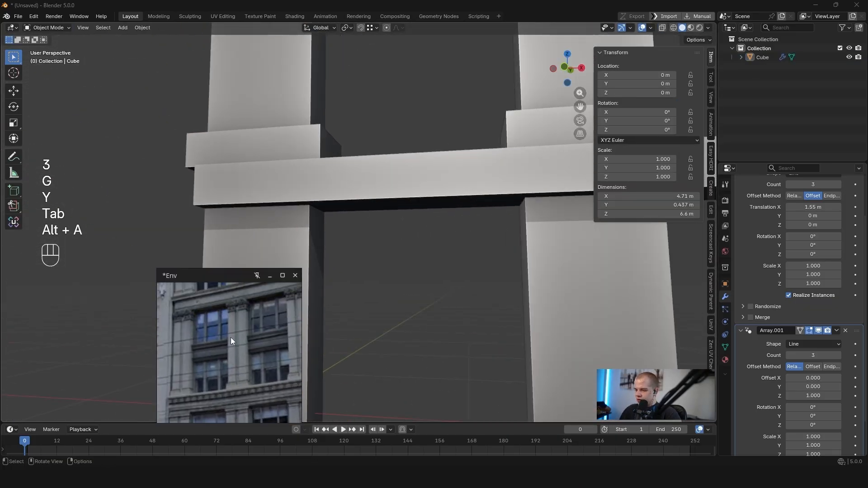
{"action": "scroll", "coordinate": [387, 248], "scroll_direction": "down", "scroll_amount": 4}
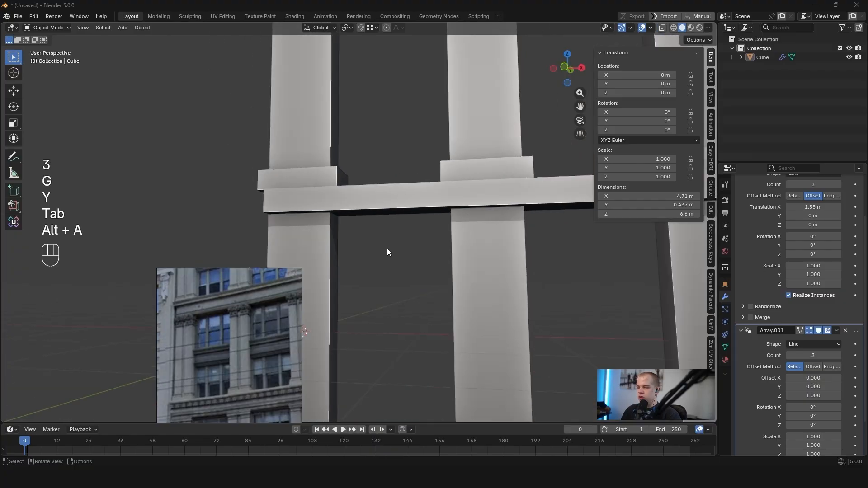
{"action": "key", "text": "grave"}
{"action": "left_click", "coordinate": [357, 222]}
{"action": "key", "text": "Tab"}
{"action": "key", "text": "alt+a"}
Try adding a centred loop cut across the first pillar and sliding it, then undo the cuts
{"action": "key", "text": "ctrl+r"}
{"action": "left_click", "coordinate": [385, 222]}
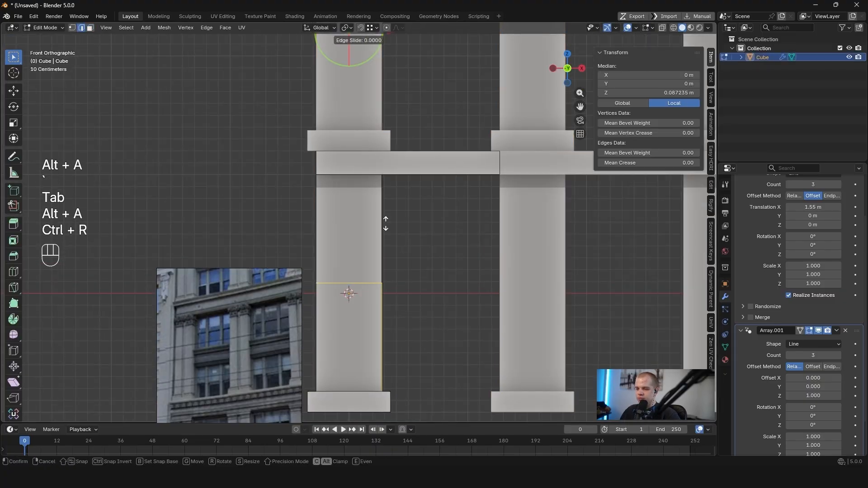
{"action": "key", "text": "g"}
{"action": "key", "text": "g"}
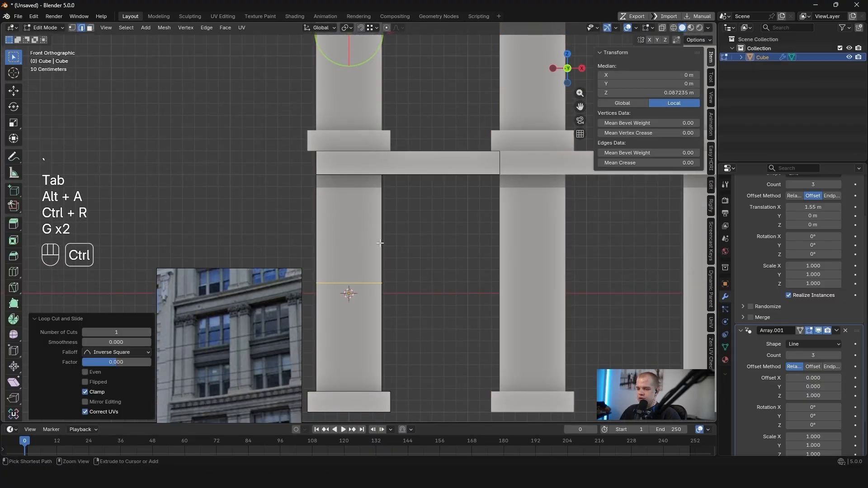
{"action": "key", "text": "ctrl+z"}
{"action": "key", "text": "ctrl+r"}
{"action": "key", "text": "ctrl+r"}
{"action": "left_click", "coordinate": [383, 275]}
{"action": "left_click", "coordinate": [392, 280]}
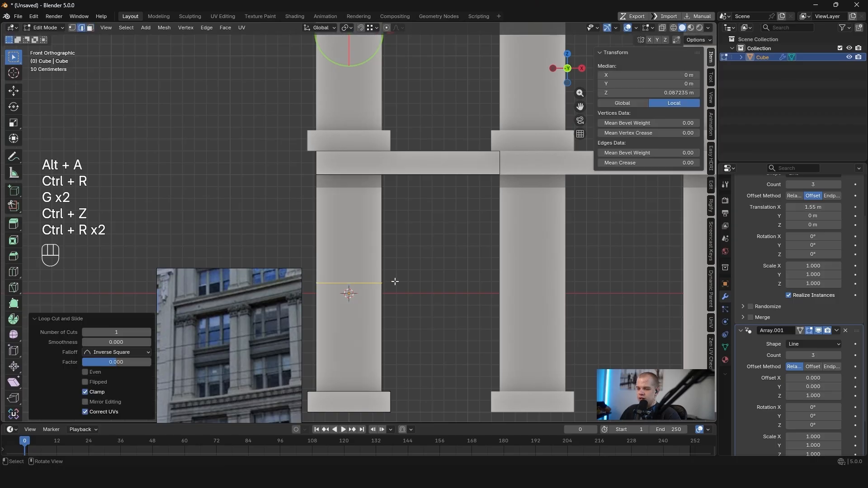
{"action": "key", "text": "ctrl+z"}
Add a horizontal loop cut to the first pillar and slide it up to just below the beam
{"action": "key", "text": "r"}
{"action": "key", "text": "ctrl+r"}
{"action": "left_click", "coordinate": [385, 277]}
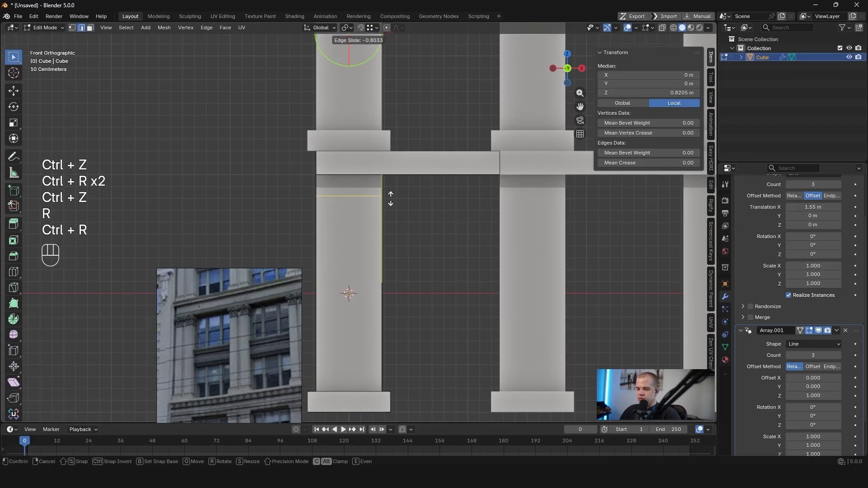
{"action": "left_click", "coordinate": [390, 198]}
{"action": "key", "text": "alt+a"}
Extrude the face band beneath the beam in place, fatten it outward by about 0.072 m, and return to Object Mode
{"action": "key", "text": "3"}
{"action": "left_click", "coordinate": [357, 187]}
{"action": "scroll", "coordinate": [183, 322], "scroll_direction": "up", "scroll_amount": 2}
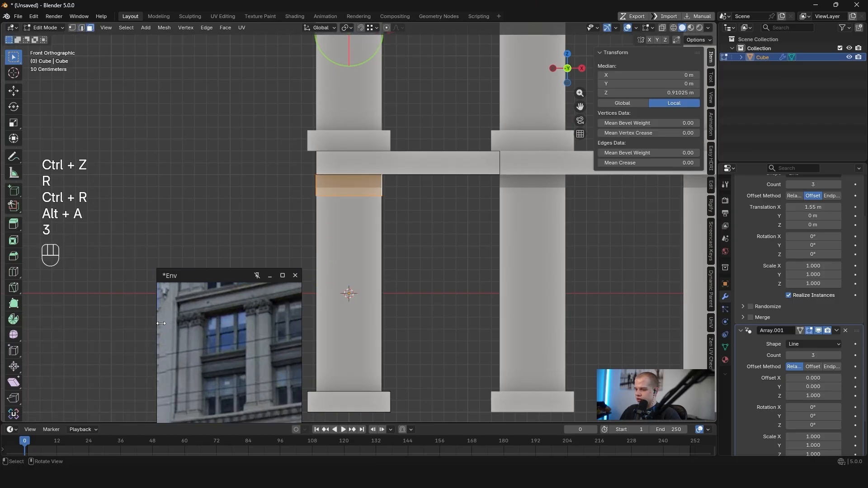
{"action": "middle_click_drag", "start_coordinate": [183, 325], "coordinate": [162, 280]}
{"action": "key", "text": "e"}
{"action": "right_click", "coordinate": [447, 194]}
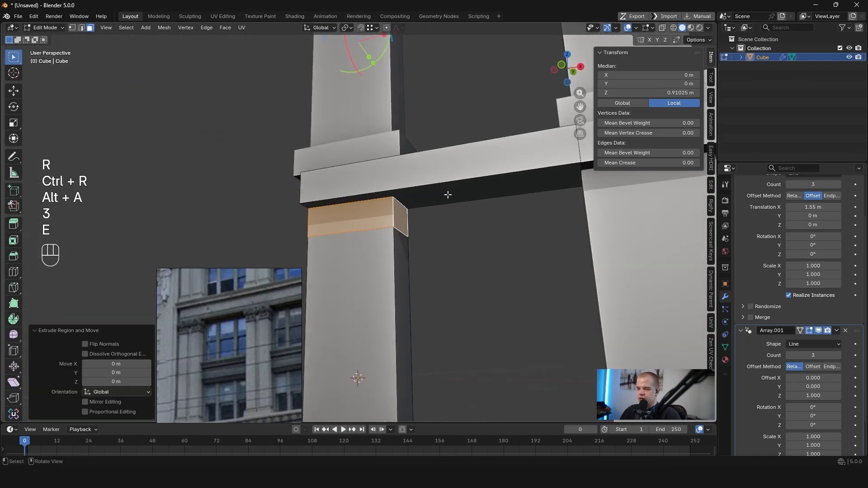
{"action": "key", "text": "alt+s"}
{"action": "left_click", "coordinate": [448, 191]}
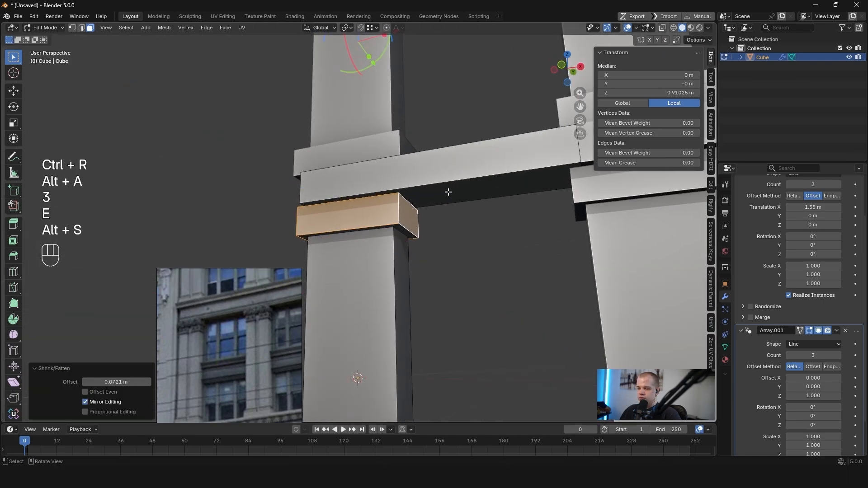
{"action": "middle_click_drag", "start_coordinate": [447, 192], "coordinate": [396, 218]}
{"action": "key", "text": "Tab"}
{"action": "key", "text": "alt+a"}
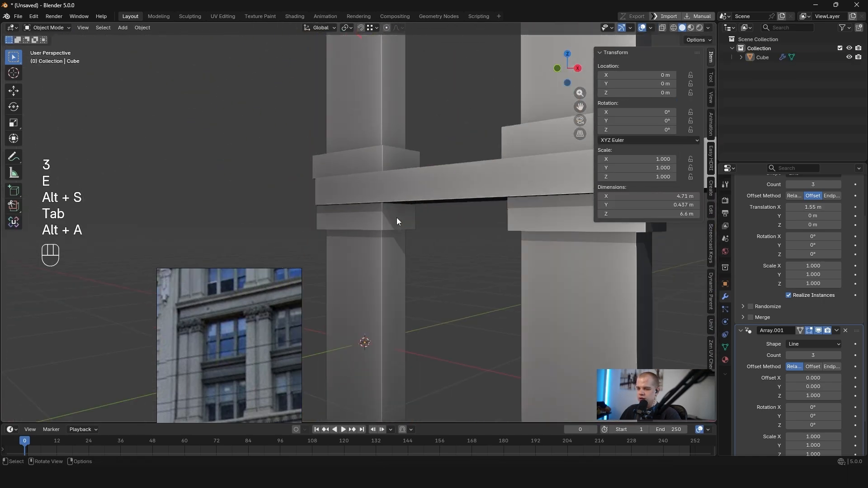
Examine the pillar bases, capitals and beams of the whole facade in perspective and front views
{"action": "scroll", "coordinate": [396, 217], "scroll_direction": "down", "scroll_amount": 2}
{"action": "scroll", "coordinate": [391, 187], "scroll_direction": "down", "scroll_amount": 3}
{"action": "middle_click_drag", "start_coordinate": [408, 255], "coordinate": [367, 247]}
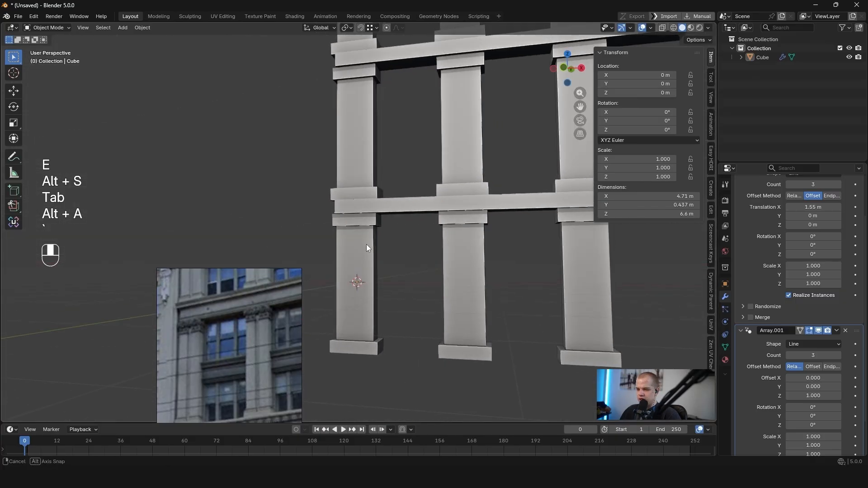
{"action": "left_click", "coordinate": [366, 246]}
{"action": "key", "text": "alt+a"}
{"action": "key", "text": "grave"}
{"action": "middle_click_drag", "start_coordinate": [373, 212], "coordinate": [338, 169]}
{"action": "left_click", "coordinate": [357, 229]}
{"action": "key", "text": "grave"}
{"action": "left_click", "coordinate": [392, 183]}
Inspect the vertices at the beam's right end in Edit Mode, then return to Object Mode
{"action": "key", "text": "Tab"}
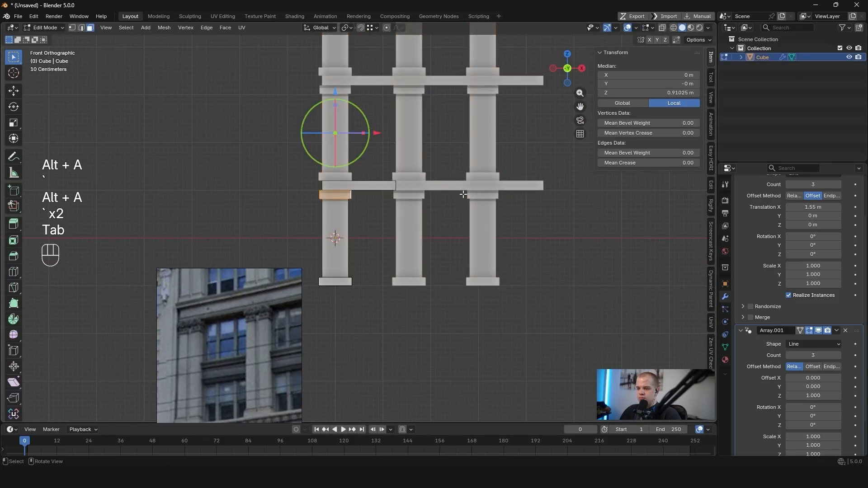
{"action": "key", "text": "Tab"}
{"action": "key", "text": "Tab"}
{"action": "key", "text": "z"}
{"action": "key", "text": "1"}
{"action": "key", "text": "z"}
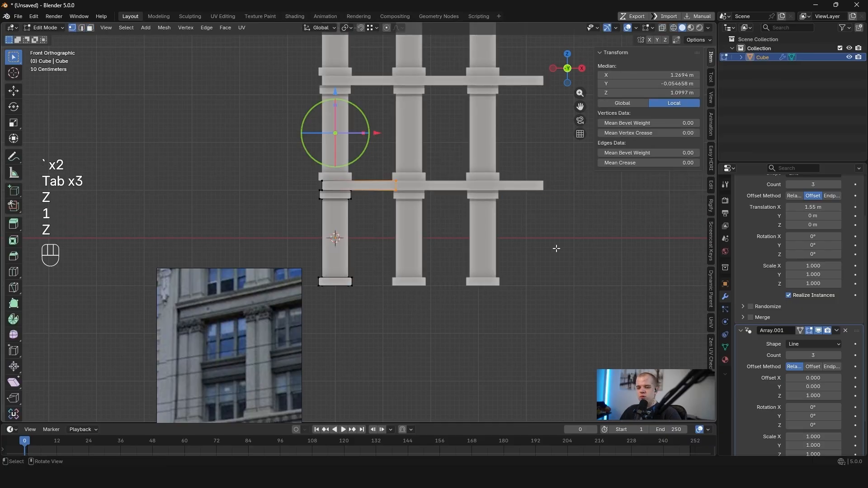
{"action": "key", "text": "Tab"}
{"action": "key", "text": "alt+a"}
{"action": "scroll", "coordinate": [442, 240], "scroll_direction": "up", "scroll_amount": 2}
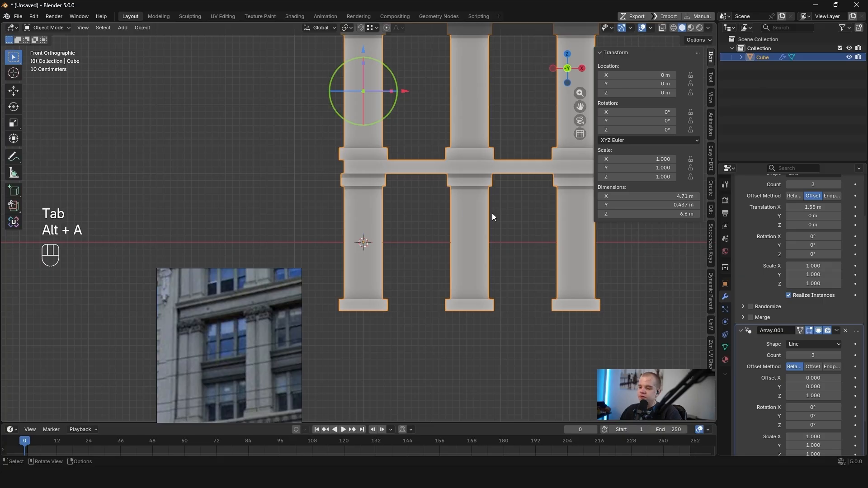
{"action": "key", "text": "Tab"}
{"action": "key", "text": "Tab"}
{"action": "key", "text": "alt+a"}
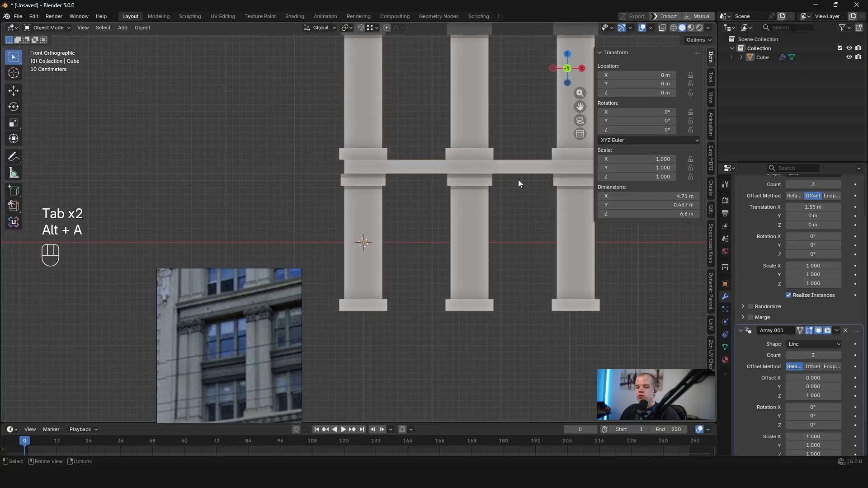
{"action": "key", "text": "Tab"}
{"action": "key", "text": "alt+a"}
{"action": "key", "text": "Tab"}
{"action": "key", "text": "z"}
{"action": "key", "text": "z"}
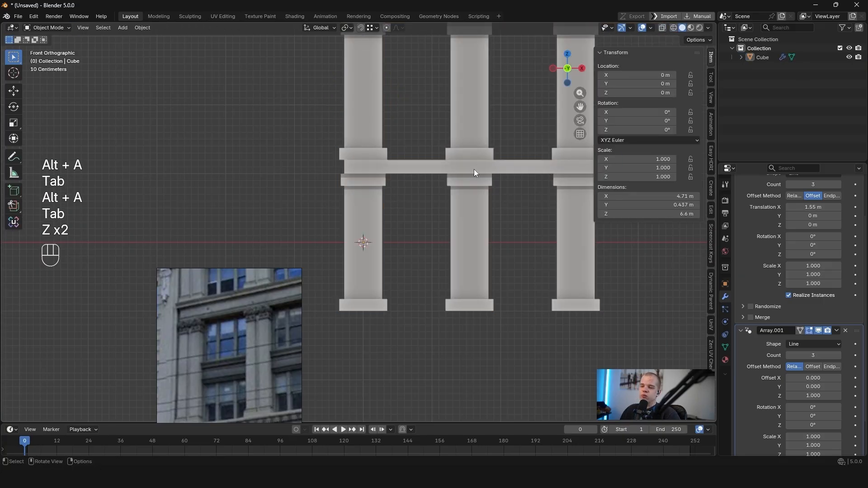
Examine the openings between the facade's pillars and beams from the front, in Object Mode and Edit Mode
{"action": "middle_click_drag", "start_coordinate": [483, 171], "coordinate": [499, 182], "text": "shift"}
{"action": "scroll", "coordinate": [473, 188], "scroll_direction": "down", "scroll_amount": 2}
{"action": "scroll", "coordinate": [473, 187], "scroll_direction": "up", "scroll_amount": 2}
{"action": "scroll", "coordinate": [473, 185], "scroll_direction": "down", "scroll_amount": 2}
{"action": "scroll", "coordinate": [500, 182], "scroll_direction": "up", "scroll_amount": 1}
{"action": "key", "text": "grave"}
{"action": "middle_click_drag", "start_coordinate": [468, 158], "coordinate": [413, 131], "text": "shift"}
{"action": "left_click", "coordinate": [337, 153]}
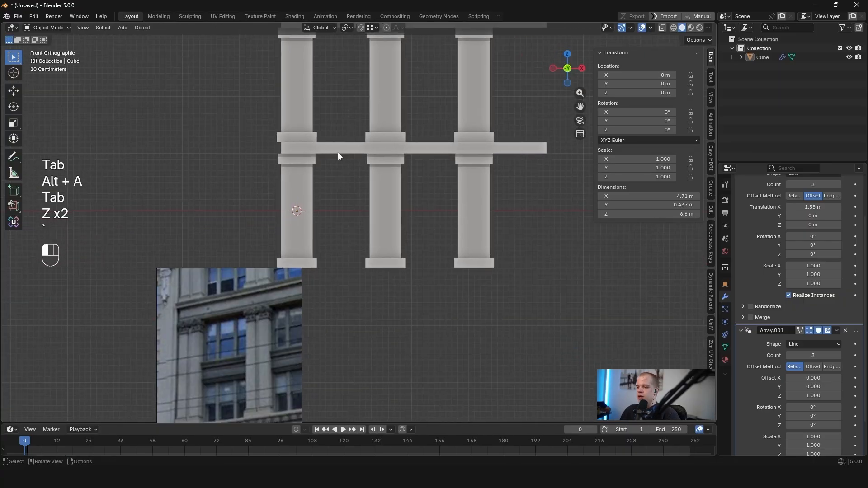
{"action": "key", "text": "alt+a"}
{"action": "middle_click_drag", "start_coordinate": [318, 146], "coordinate": [381, 161], "text": "shift"}
{"action": "scroll", "coordinate": [374, 131], "scroll_direction": "up", "scroll_amount": 2}
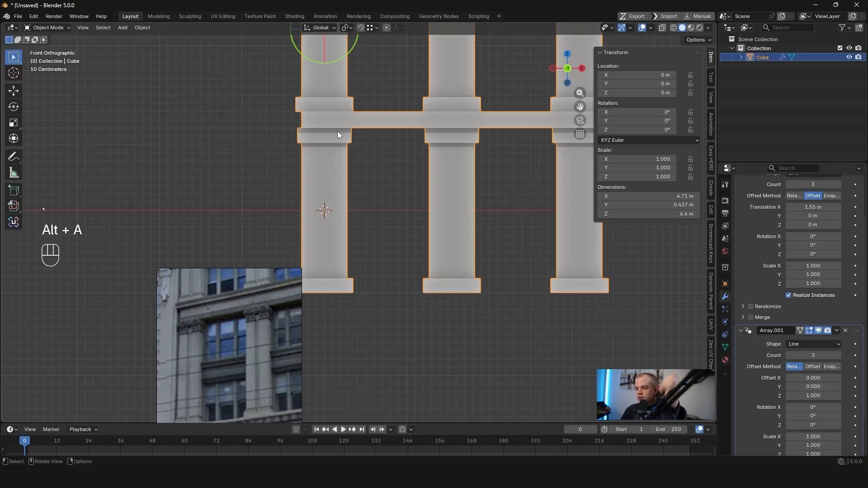
{"action": "key", "text": "Tab"}
{"action": "middle_click_drag", "start_coordinate": [451, 173], "coordinate": [441, 193], "text": "shift"}
{"action": "key", "text": "alt+a"}
{"action": "middle_click_drag", "start_coordinate": [398, 195], "coordinate": [360, 200]}
{"action": "key", "text": "Tab"}
{"action": "key", "text": "grave"}
Add a cube to the facade mesh in Edit Mode and scale it down to about 0.264
{"action": "key", "text": "shift+a"}
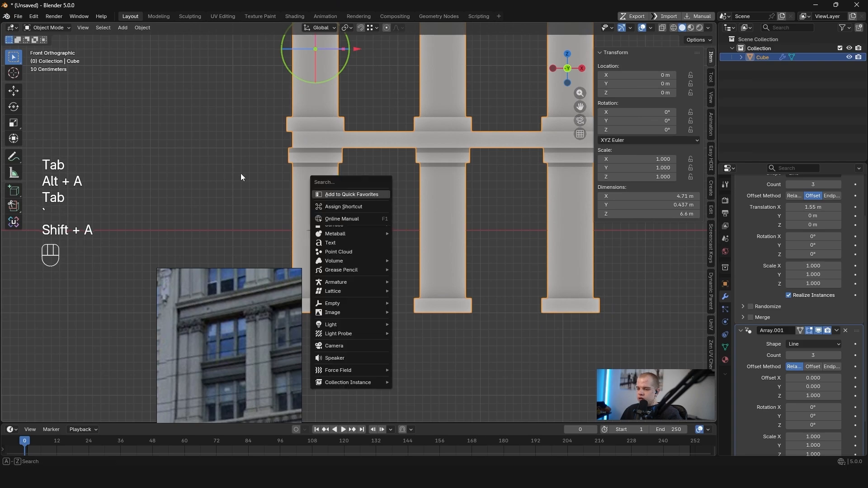
{"action": "key", "text": "Escape"}
{"action": "key", "text": "Tab"}
{"action": "scroll", "coordinate": [325, 156], "scroll_direction": "down", "scroll_amount": 3}
{"action": "key", "text": "a"}
{"action": "key", "text": "shift+a"}
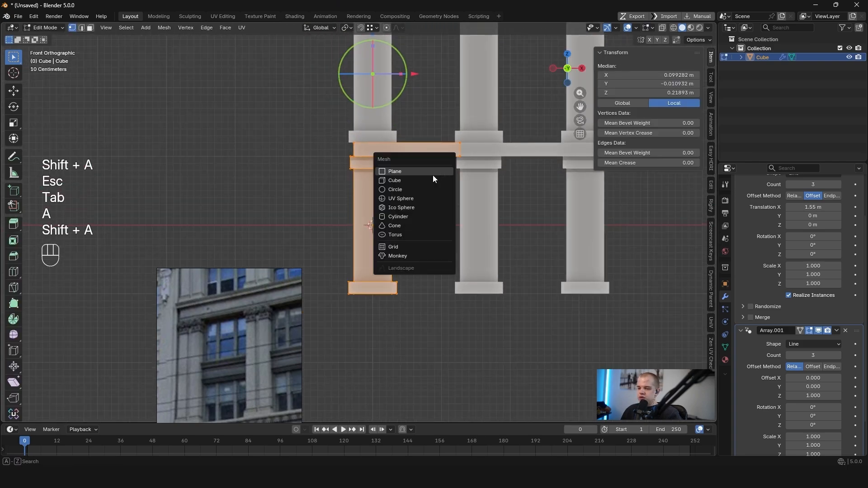
{"action": "left_click", "coordinate": [432, 175]}
{"action": "scroll", "coordinate": [572, 184], "scroll_direction": "down", "scroll_amount": 5}
{"action": "key", "text": "s"}
{"action": "left_click", "coordinate": [411, 217]}
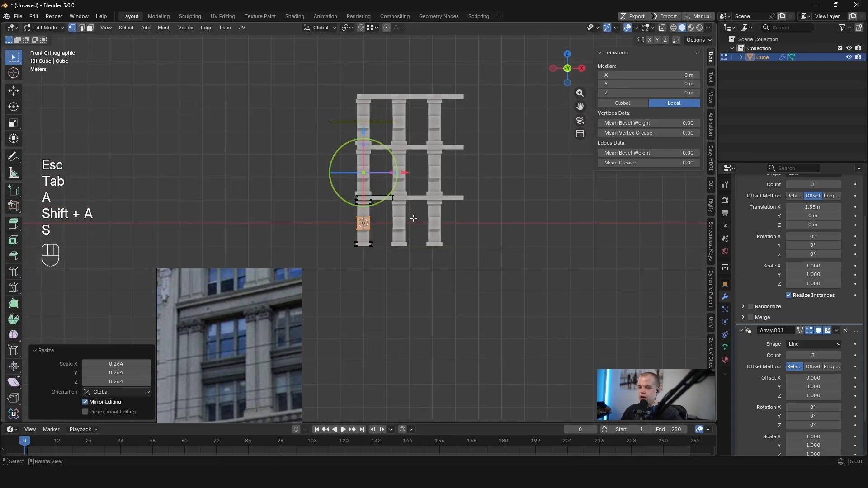
Move the cube into the gap beside the first pillar and shrink it to about 0.31 m wide
{"action": "scroll", "coordinate": [411, 217], "scroll_direction": "up", "scroll_amount": 4}
{"action": "key", "text": "g"}
{"action": "left_click", "coordinate": [534, 219]}
{"action": "key", "text": "s"}
{"action": "left_click", "coordinate": [496, 225]}
{"action": "scroll", "coordinate": [496, 225], "scroll_direction": "up", "scroll_amount": 2}
{"action": "key", "text": "g"}
{"action": "left_click", "coordinate": [486, 235]}
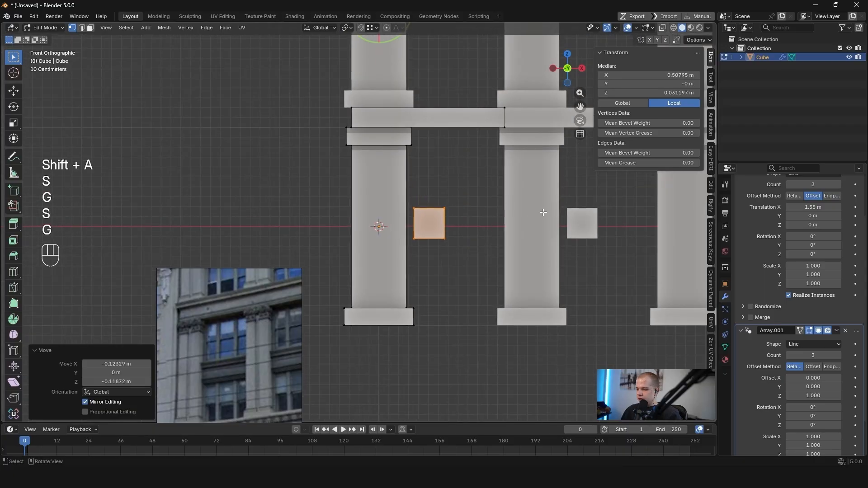
Shift the cube about 0.09 m back along Y, clear the selection and switch to face selection
{"action": "middle_click_drag", "start_coordinate": [544, 212], "coordinate": [373, 230], "text": "shift"}
{"action": "key", "text": "g"}
{"action": "key", "text": "y"}
{"action": "left_click", "coordinate": [484, 226]}
{"action": "key", "text": "alt+a"}
{"action": "key", "text": "3"}
{"action": "key", "text": "3"}
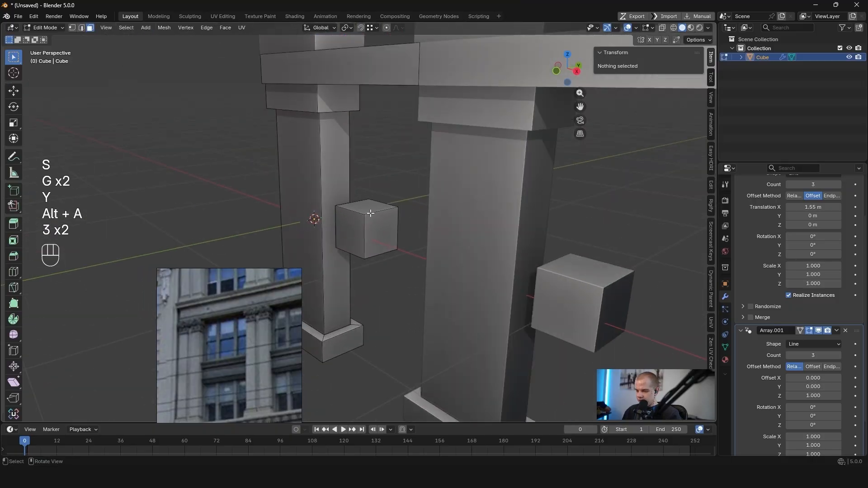
Select the face of the new cube that points toward the first pillar
{"action": "key", "text": "l"}
{"action": "scroll", "coordinate": [425, 212], "scroll_direction": "up", "scroll_amount": 4}
{"action": "middle_click_drag", "start_coordinate": [445, 212], "coordinate": [496, 206]}
{"action": "scroll", "coordinate": [470, 203], "scroll_direction": "down", "scroll_amount": 4}
{"action": "key", "text": "grave"}
{"action": "key", "text": "z"}
{"action": "mouse_move", "coordinate": [345, 239]}
{"action": "middle_mouse_down"}
{"action": "mouse_move", "coordinate": [361, 224]}
{"action": "mouse_move", "coordinate": [360, 206]}
{"action": "mouse_move", "coordinate": [362, 236]}
{"action": "middle_mouse_up"}
{"action": "key", "text": "3"}
{"action": "left_click", "coordinate": [344, 222]}
{"action": "key", "text": "z"}
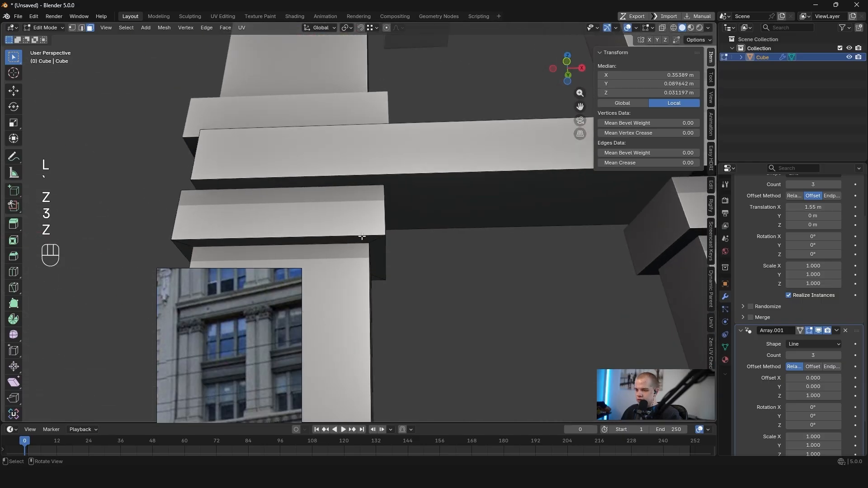
{"action": "right_click", "coordinate": [430, 240]}
{"action": "middle_click_drag", "start_coordinate": [430, 240], "coordinate": [420, 279]}
{"action": "scroll", "coordinate": [420, 279], "scroll_direction": "down", "scroll_amount": 5}
{"action": "key", "text": "g"}
{"action": "key", "text": "x"}
{"action": "right_click", "coordinate": [391, 279]}
{"action": "scroll", "coordinate": [373, 226], "scroll_direction": "up", "scroll_amount": 4}
{"action": "middle_click_drag", "start_coordinate": [374, 226], "coordinate": [373, 239]}
{"action": "key", "text": "g"}
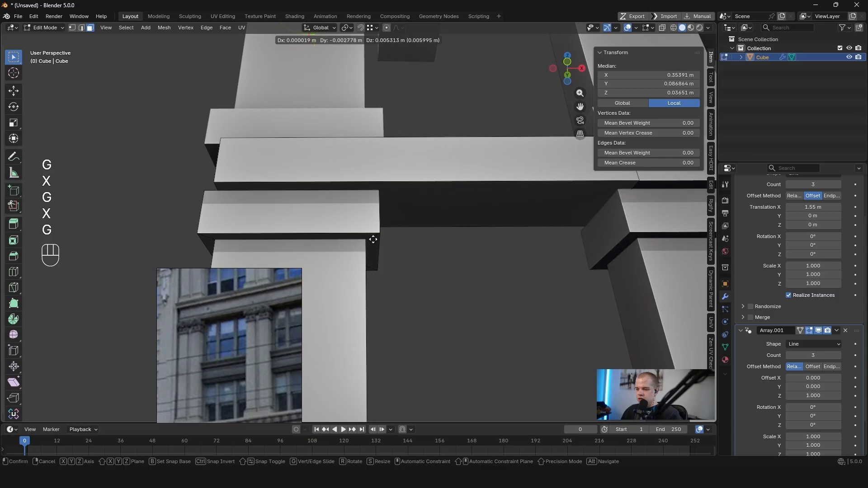
{"action": "key", "text": "x"}
{"action": "key", "text": "z"}
{"action": "right_click", "coordinate": [366, 239]}
{"action": "key", "text": "g"}
{"action": "key", "text": "x"}
{"action": "key", "text": "c"}
{"action": "right_click", "coordinate": [366, 239]}
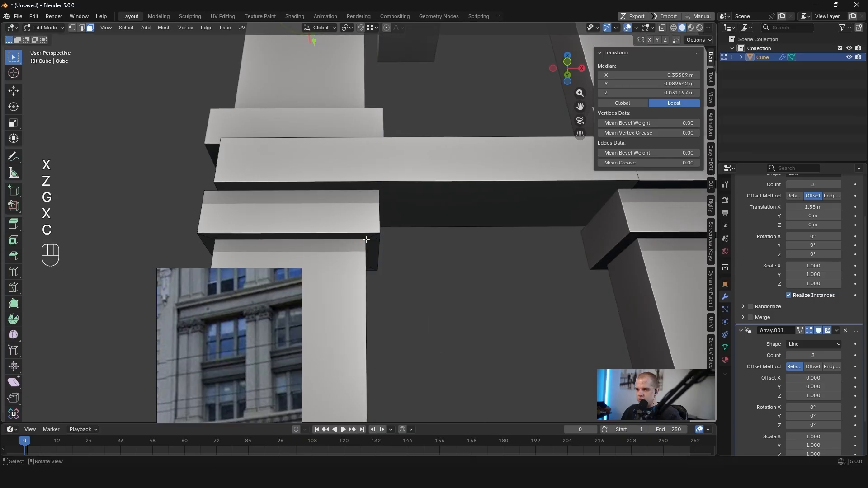
Move the selected cube face about -0.077 m along X to line up with the first pillar's side
{"action": "left_click", "coordinate": [366, 238]}
{"action": "scroll", "coordinate": [366, 238], "scroll_direction": "down", "scroll_amount": 5}
{"action": "scroll", "coordinate": [336, 181], "scroll_direction": "up", "scroll_amount": 3}
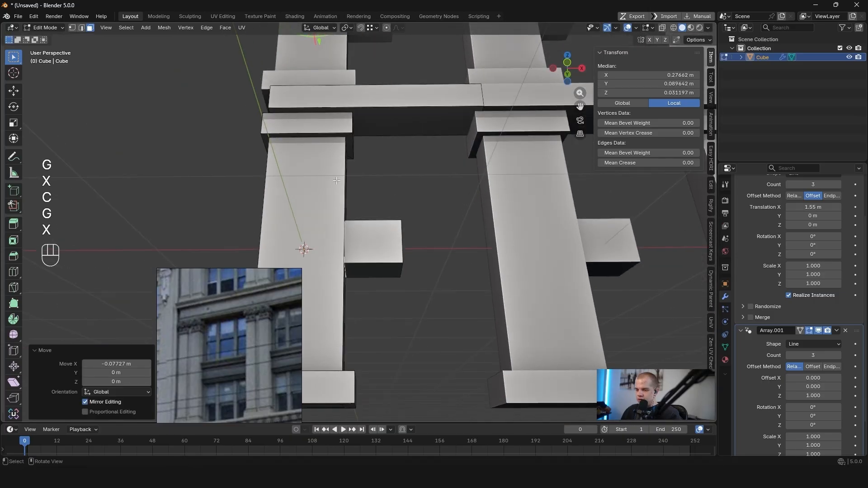
Stretch the block's opposite face about 0.607 m along X, snapped to the beam segment's end at the second pillar, and return to Object Mode
{"action": "key", "text": "alt+a"}
{"action": "middle_click_drag", "start_coordinate": [334, 222], "coordinate": [420, 236]}
{"action": "left_click", "coordinate": [376, 255]}
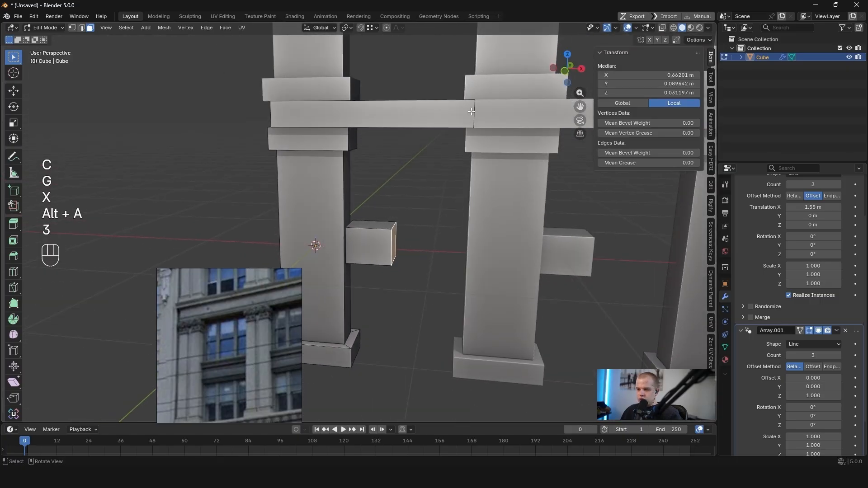
{"action": "key", "text": "g"}
{"action": "key", "text": "y"}
{"action": "key", "text": "x"}
{"action": "left_click", "coordinate": [474, 123], "text": "ctrl"}
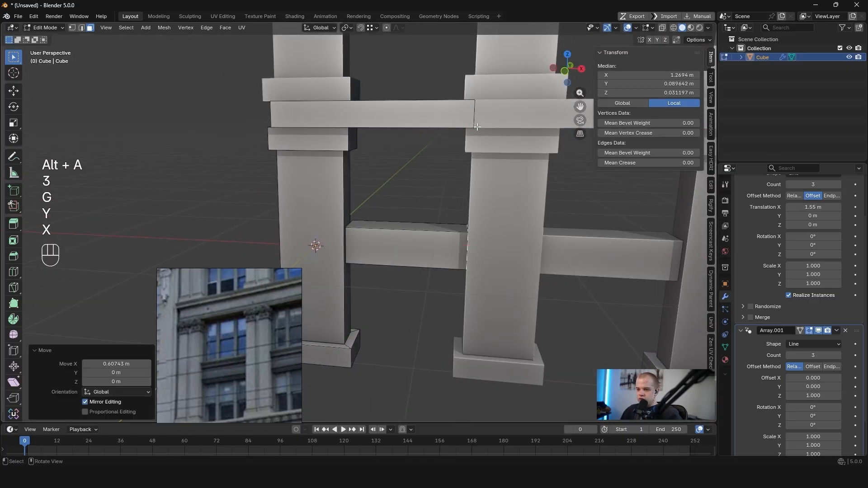
{"action": "key", "text": "Tab"}
{"action": "key", "text": "Tab"}
{"action": "key", "text": "Tab"}
Select the whole connecting block in Edit Mode and scale it taller along Z
{"action": "key", "text": "`"}
{"action": "key", "text": "Tab"}
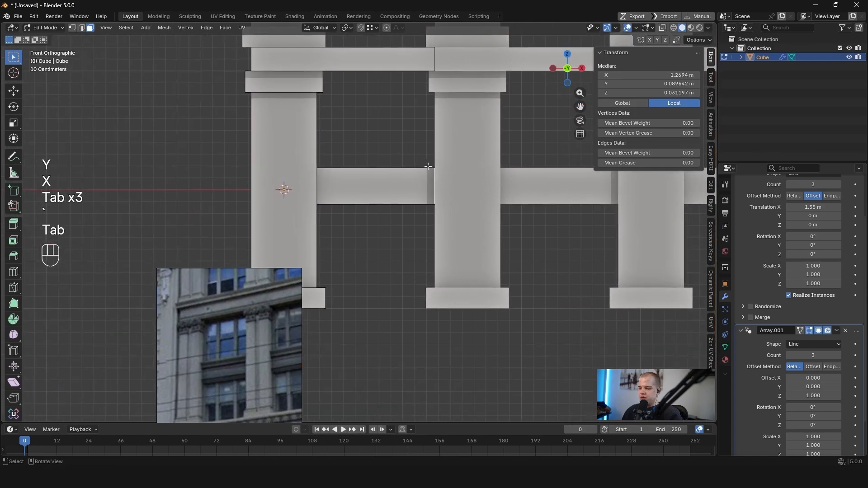
{"action": "key", "text": "alt+a"}
{"action": "mouse_move", "coordinate": [427, 166]}
{"action": "middle_mouse_down"}
{"action": "mouse_move", "coordinate": [401, 165]}
{"action": "mouse_move", "coordinate": [420, 176]}
{"action": "mouse_move", "coordinate": [443, 170]}
{"action": "middle_mouse_up"}
{"action": "key", "text": "3"}
{"action": "key", "text": "l"}
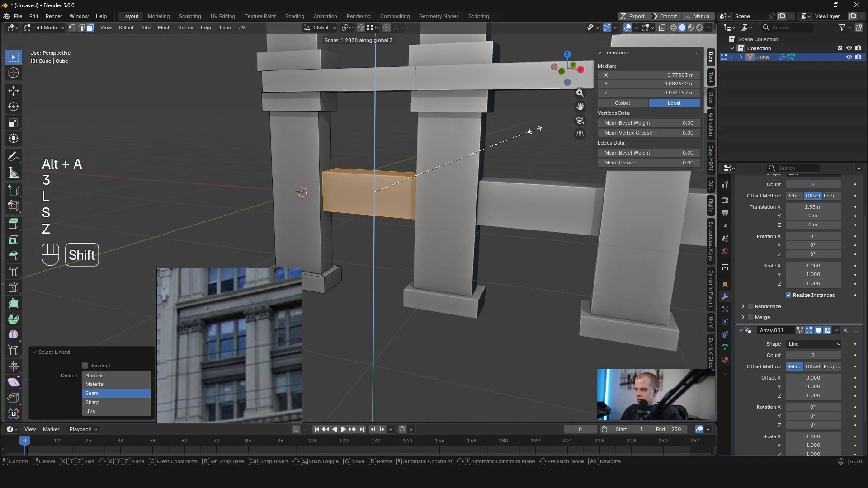
{"action": "left_click", "coordinate": [474, 168]}
{"action": "scroll", "coordinate": [392, 181], "scroll_direction": "up", "scroll_amount": 3}
{"action": "key", "text": "alt+a"}
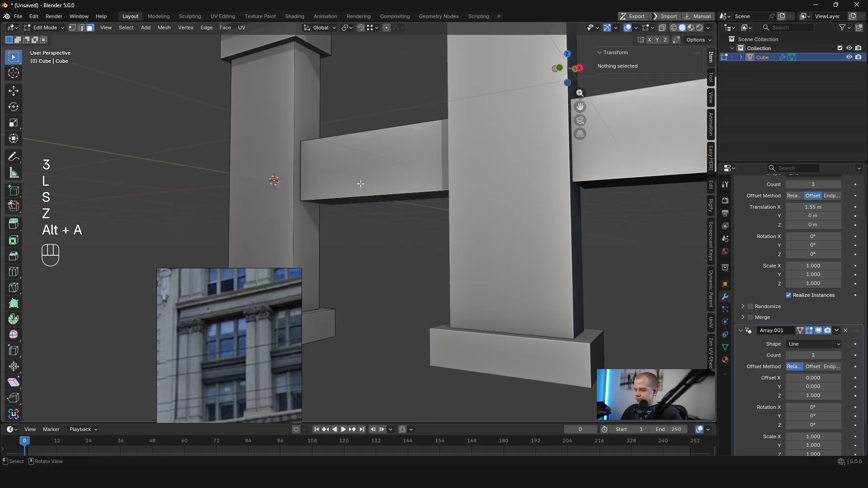
Add a horizontal loop cut around the connecting block and slide it upward to a factor of -0.289
{"action": "scroll", "coordinate": [211, 332], "scroll_direction": "up", "scroll_amount": 3}
{"action": "scroll", "coordinate": [314, 203], "scroll_direction": "down", "scroll_amount": 4}
{"action": "middle_click_drag", "start_coordinate": [313, 204], "coordinate": [325, 215]}
{"action": "middle_click_drag", "start_coordinate": [326, 195], "coordinate": [316, 226], "text": "shift"}
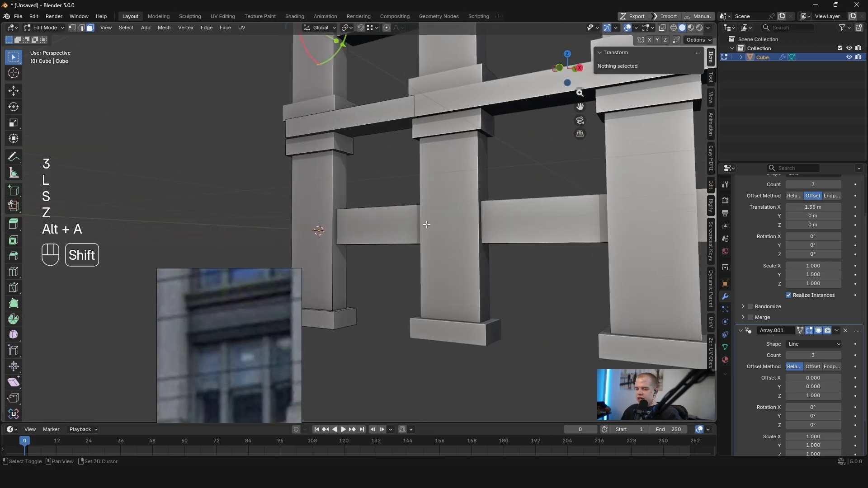
{"action": "scroll", "coordinate": [314, 225], "scroll_direction": "up", "scroll_amount": 4}
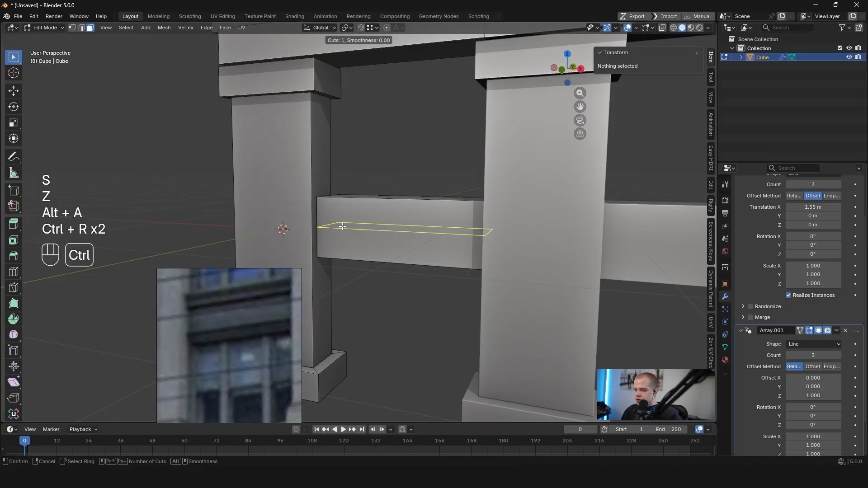
{"action": "left_click", "coordinate": [342, 226]}
{"action": "left_click", "coordinate": [342, 218]}
{"action": "scroll", "coordinate": [425, 219], "scroll_direction": "down", "scroll_amount": 1}
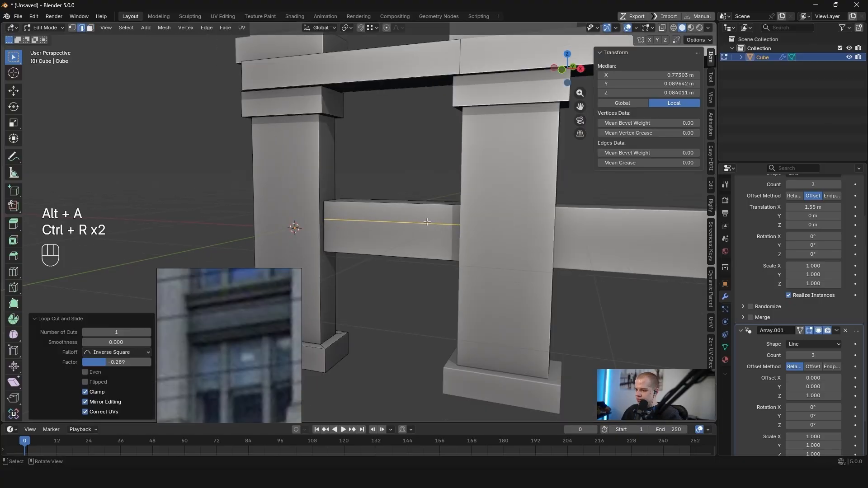
Move both front faces of the connecting block about 0.12 m back along Y
{"action": "scroll", "coordinate": [416, 226], "scroll_direction": "up", "scroll_amount": 3}
{"action": "key", "text": "alt+a"}
{"action": "key", "text": "3"}
{"action": "key", "text": "3"}
{"action": "key", "text": "a"}
{"action": "key", "text": "alt+a"}
{"action": "key", "text": "3"}
{"action": "left_click", "coordinate": [375, 214]}
{"action": "left_click", "coordinate": [379, 239], "text": "shift"}
{"action": "key", "text": "g"}
{"action": "key", "text": "y"}
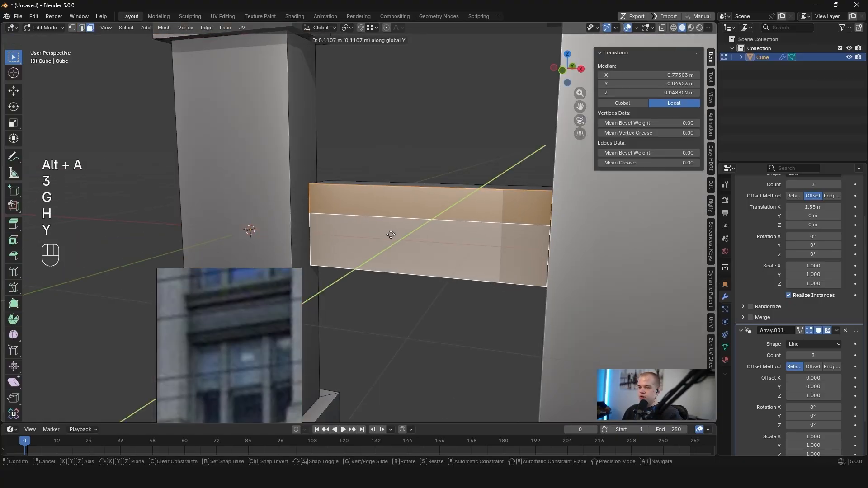
{"action": "left_click", "coordinate": [389, 236]}
{"action": "mouse_move", "coordinate": [389, 235]}
{"action": "middle_mouse_down"}
{"action": "mouse_move", "coordinate": [367, 245]}
{"action": "mouse_move", "coordinate": [390, 232]}
{"action": "middle_mouse_up"}
{"action": "scroll", "coordinate": [352, 235], "scroll_direction": "up", "scroll_amount": 1}
{"action": "key", "text": "alt+a"}
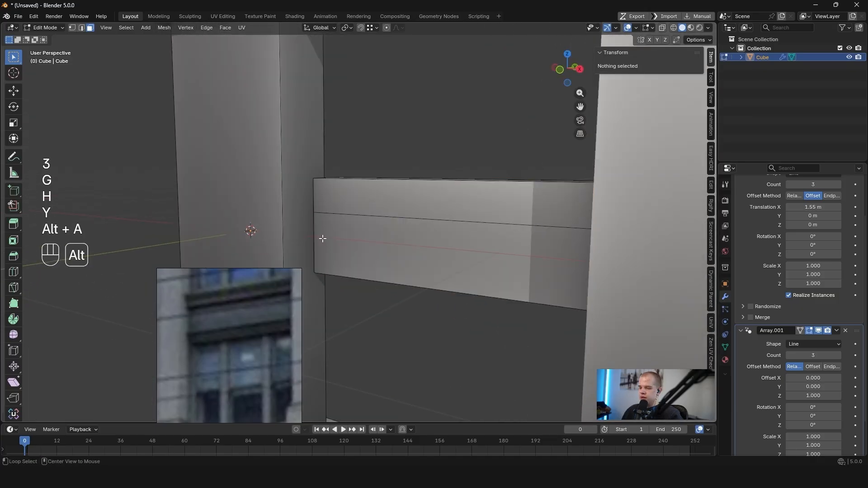
Add a second horizontal loop cut to the block, slid to just above the first one
{"action": "middle_click_drag", "start_coordinate": [322, 238], "coordinate": [339, 230]}
{"action": "left_click", "coordinate": [294, 205]}
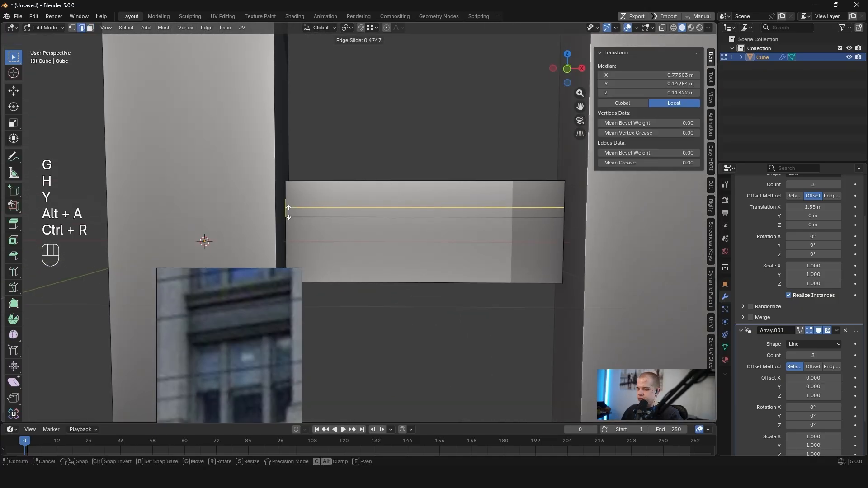
{"action": "left_click", "coordinate": [288, 213]}
{"action": "middle_click_drag", "start_coordinate": [288, 213], "coordinate": [278, 163], "text": "shift"}
{"action": "key", "text": "alt+a"}
Add a third horizontal loop cut across the block's lower section and return to face selection
{"action": "key", "text": "ctrl+r"}
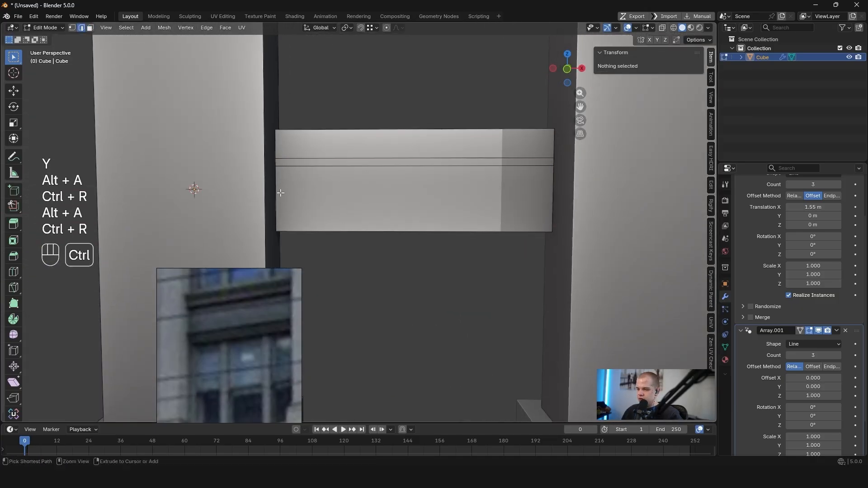
{"action": "key", "text": "ctrl+r"}
{"action": "left_click", "coordinate": [280, 187]}
{"action": "left_click", "coordinate": [320, 176]}
{"action": "key", "text": "3"}
{"action": "key", "text": "alt+a"}
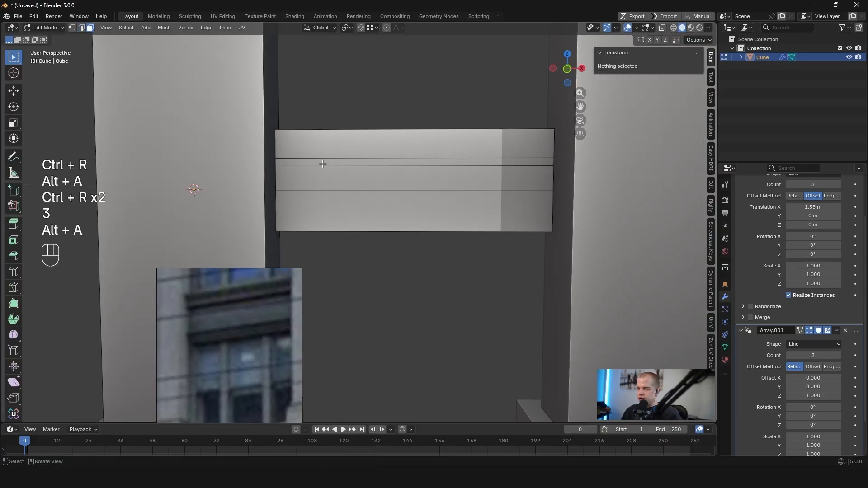
{"action": "key", "text": "3"}
{"action": "left_click", "coordinate": [322, 164]}
{"action": "left_click", "coordinate": [324, 151], "text": "shift"}
{"action": "key", "text": "alt+a"}
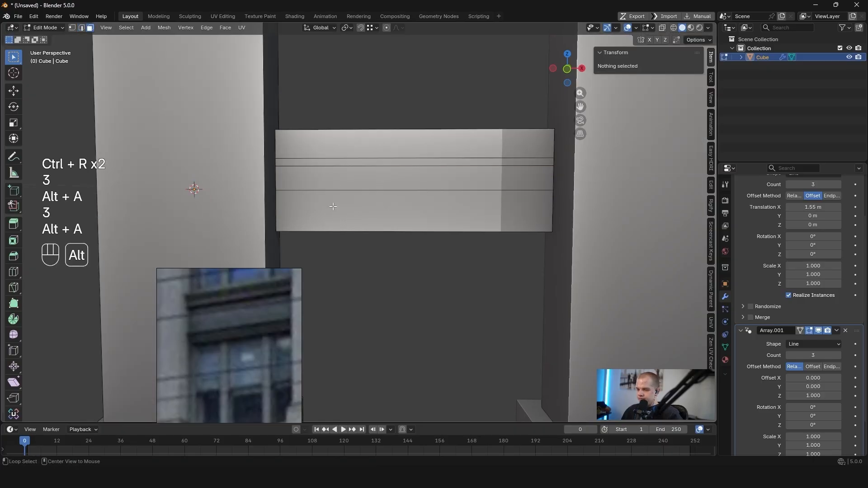
Add a loop cut near the block's lower edge at a slide factor of 0.311 and bevel it into two close edges
{"action": "left_click", "coordinate": [362, 207]}
{"action": "left_click", "coordinate": [280, 213]}
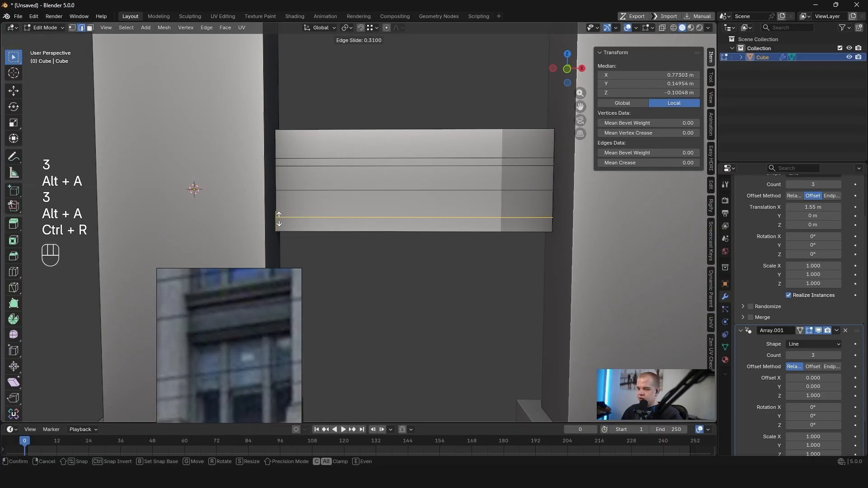
{"action": "left_click", "coordinate": [284, 217]}
{"action": "scroll", "coordinate": [347, 218], "scroll_direction": "up", "scroll_amount": 3}
{"action": "key", "text": "ctrl+b"}
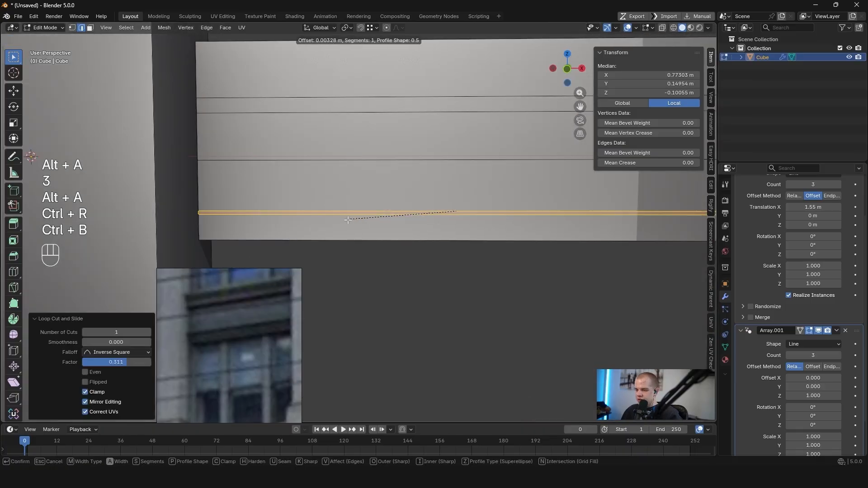
{"action": "left_click", "coordinate": [348, 219]}
{"action": "key", "text": "alt+a"}
{"action": "scroll", "coordinate": [442, 205], "scroll_direction": "down", "scroll_amount": 5}
{"action": "key", "text": "3"}
{"action": "scroll", "coordinate": [420, 207], "scroll_direction": "up", "scroll_amount": 2}
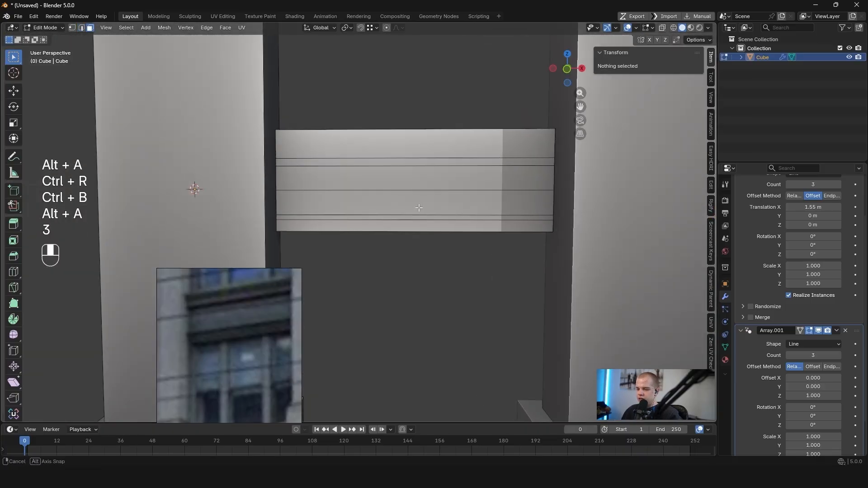
Extrude all front bands of the block except the one between the second and third cuts outward by about 0.06 m
{"action": "middle_click_drag", "start_coordinate": [419, 207], "coordinate": [342, 224]}
{"action": "key", "text": "alt+a"}
{"action": "key", "text": "3"}
{"action": "left_click", "coordinate": [355, 222]}
{"action": "left_click", "coordinate": [338, 206], "text": "shift"}
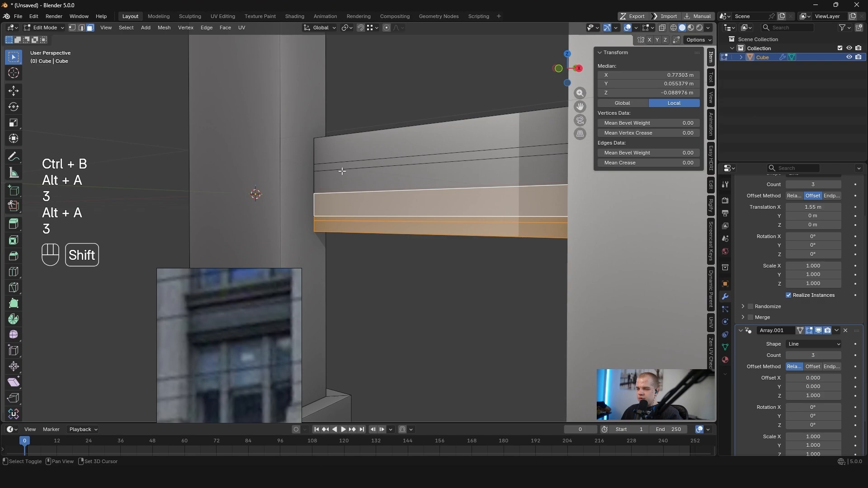
{"action": "left_click", "coordinate": [341, 170], "text": "shift"}
{"action": "left_click", "coordinate": [343, 131], "text": "shift"}
{"action": "middle_click_drag", "start_coordinate": [342, 131], "coordinate": [449, 183]}
{"action": "key", "text": "e"}
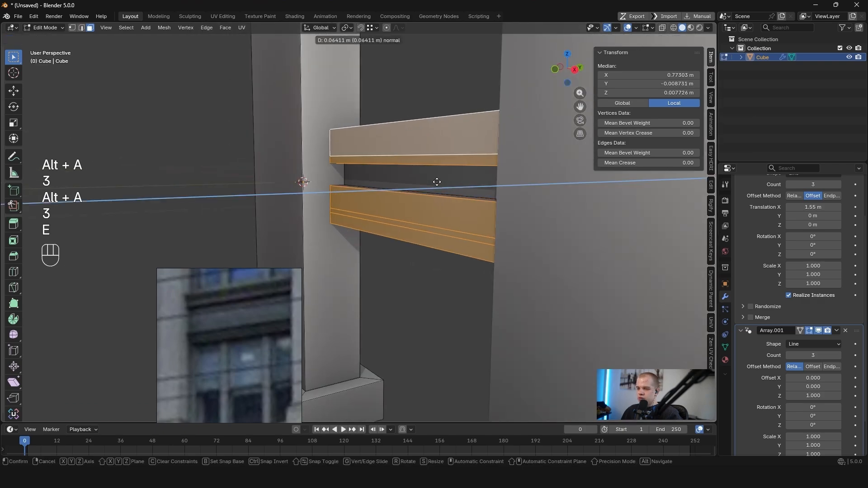
{"action": "left_click", "coordinate": [433, 181]}
{"action": "key", "text": "alt+a"}
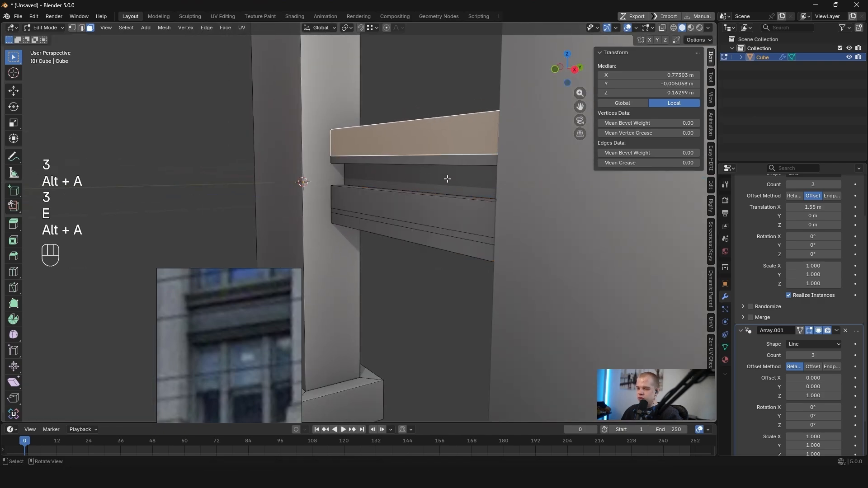
Extrude the selected top front band of the block between the pillars further outward
{"action": "key", "text": "e"}
{"action": "left_click", "coordinate": [434, 178]}
{"action": "key", "text": "Tab"}
{"action": "middle_click_drag", "start_coordinate": [433, 177], "coordinate": [353, 246]}
{"action": "key", "text": "Tab"}
Move the lower front edge of the block's top band upward along Z to slope its underside
{"action": "left_click", "coordinate": [456, 160]}
{"action": "key", "text": "2"}
{"action": "left_click", "coordinate": [439, 154]}
{"action": "key", "text": "g"}
{"action": "key", "text": "z"}
{"action": "left_click", "coordinate": [434, 141]}
{"action": "key", "text": "Tab"}
{"action": "key", "text": "alt+a"}
Extrude a lower front band of the block outward to deepen the panel profile
{"action": "left_click", "coordinate": [372, 176]}
{"action": "key", "text": "Tab"}
{"action": "scroll", "coordinate": [372, 177], "scroll_direction": "up", "scroll_amount": 3}
{"action": "key", "text": "alt+a"}
{"action": "key", "text": "3"}
{"action": "left_click", "coordinate": [341, 212]}
{"action": "key", "text": "e"}
{"action": "left_click", "coordinate": [458, 205]}
{"action": "key", "text": "Tab"}
{"action": "key", "text": "Tab"}
Move the block's bottom front edge back along Y by about 0.016 m
{"action": "key", "text": "2"}
{"action": "left_click", "coordinate": [345, 251]}
{"action": "key", "text": "g"}
{"action": "key", "text": "y"}
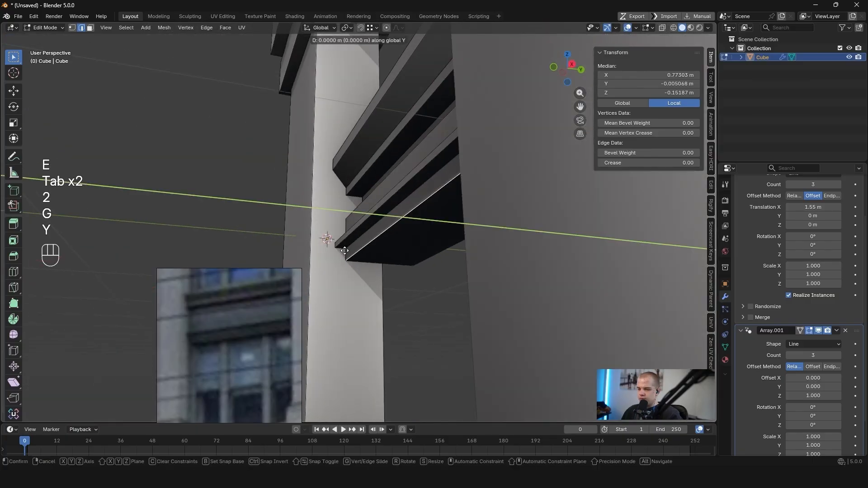
{"action": "left_click", "coordinate": [334, 251]}
{"action": "key", "text": "z"}
{"action": "key", "text": "z"}
{"action": "key", "text": "Tab"}
Examine the profiled wall panels between the pillars in perspective and front view against the street photo
{"action": "middle_click_drag", "start_coordinate": [454, 252], "coordinate": [382, 223]}
{"action": "key", "text": "alt+a"}
{"action": "left_click", "coordinate": [413, 229]}
{"action": "scroll", "coordinate": [439, 229], "scroll_direction": "down", "scroll_amount": 3}
{"action": "key", "text": "alt+a"}
{"action": "scroll", "coordinate": [381, 223], "scroll_direction": "down", "scroll_amount": 4}
{"action": "scroll", "coordinate": [381, 223], "scroll_direction": "up", "scroll_amount": 2}
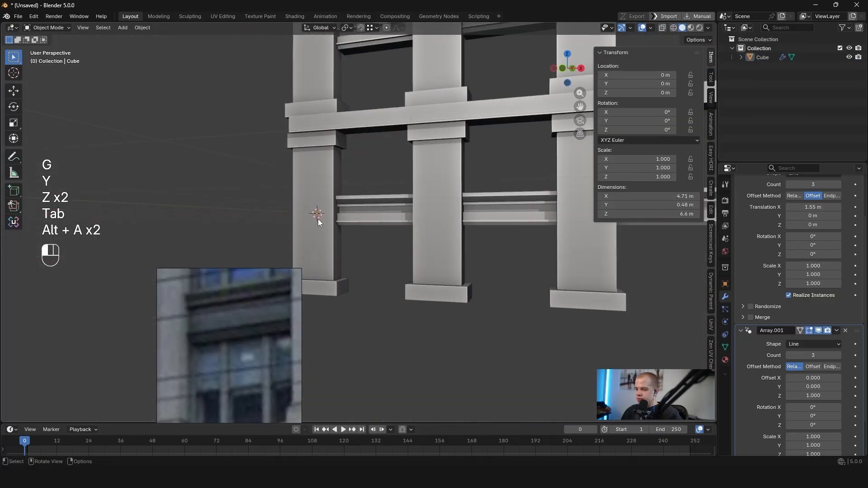
{"action": "left_click", "coordinate": [318, 219]}
{"action": "key", "text": "grave"}
{"action": "key", "text": "grave"}
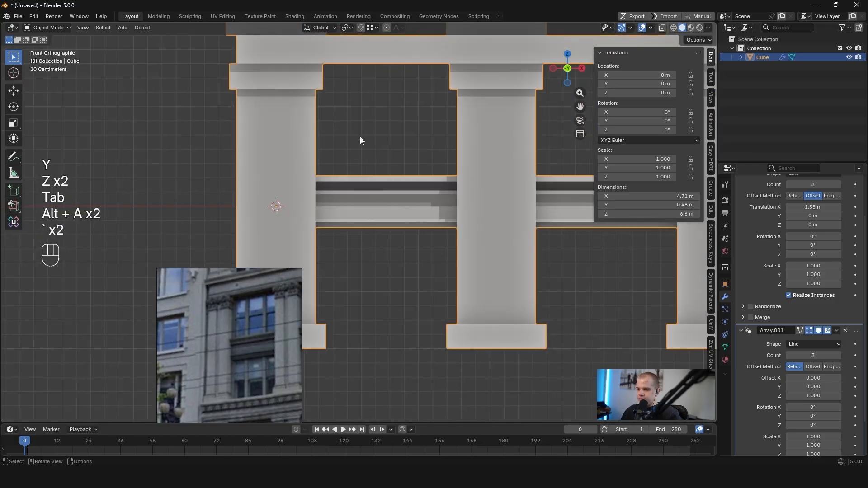
{"action": "scroll", "coordinate": [393, 226], "scroll_direction": "down", "scroll_amount": 7}
{"action": "key", "text": "alt+a"}
{"action": "middle_click_drag", "start_coordinate": [427, 213], "coordinate": [384, 214]}
{"action": "scroll", "coordinate": [404, 209], "scroll_direction": "up", "scroll_amount": 5}
{"action": "scroll", "coordinate": [384, 215], "scroll_direction": "up", "scroll_amount": 3}
Add a centred vertical loop cut down the front of the first pillar
{"action": "key", "text": "Tab"}
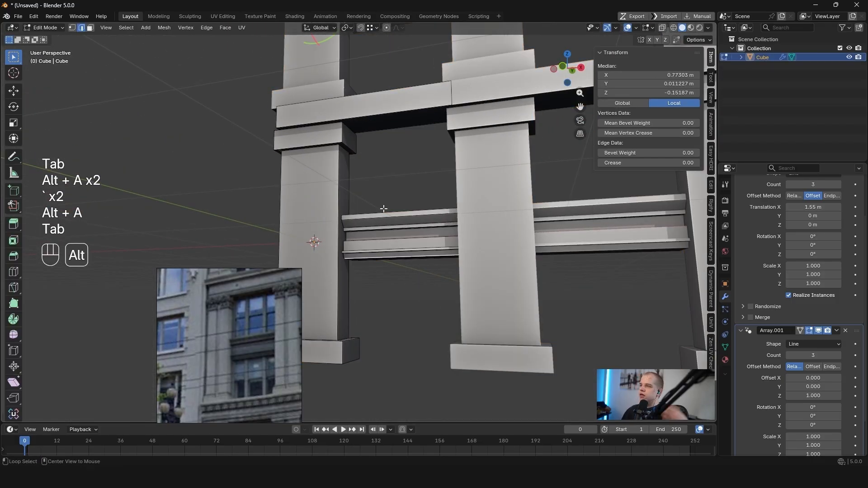
{"action": "key", "text": "alt+a"}
{"action": "key", "text": "grave"}
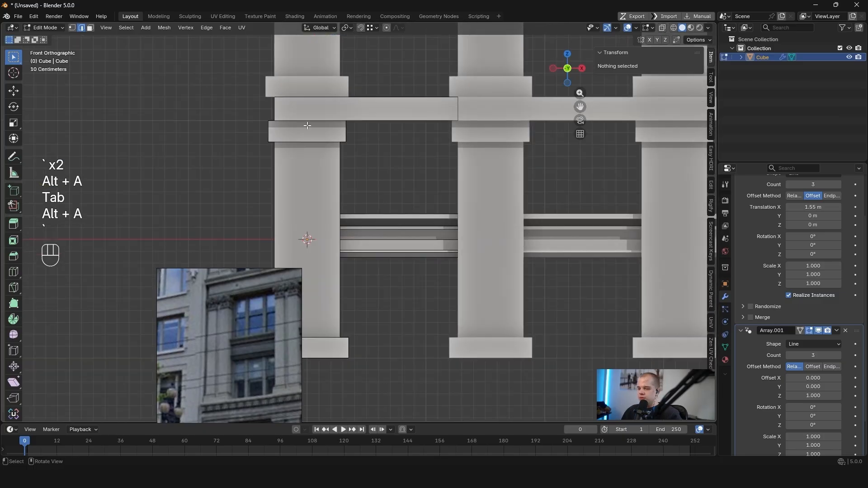
{"action": "key", "text": "ctrl+r"}
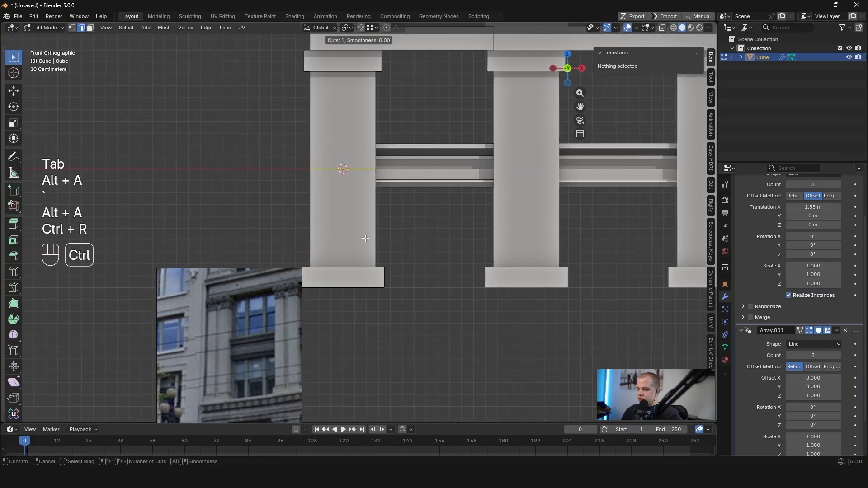
{"action": "left_click", "coordinate": [349, 263]}
{"action": "right_click", "coordinate": [349, 263]}
Bevel the pillar's vertical loop cut by about 0.042 m into a narrow centre strip
{"action": "scroll", "coordinate": [356, 265], "scroll_direction": "up", "scroll_amount": 3}
{"action": "key", "text": "ctrl+b"}
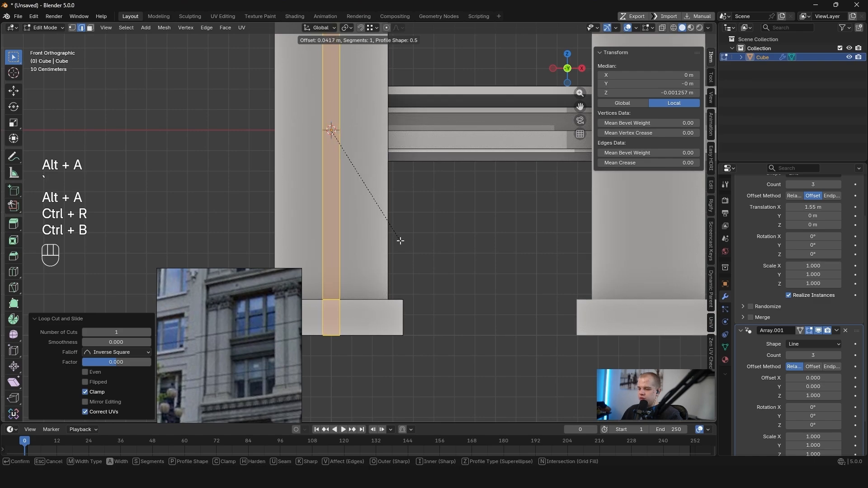
{"action": "left_click", "coordinate": [400, 241]}
{"action": "middle_click_drag", "start_coordinate": [400, 241], "coordinate": [371, 249]}
{"action": "key", "text": "alt+a"}
Add three evenly spaced horizontal loop cuts to the first pillar's shaft at a slide factor of 0
{"action": "key", "text": "3"}
{"action": "left_click", "coordinate": [337, 223]}
{"action": "scroll", "coordinate": [338, 219], "scroll_direction": "down", "scroll_amount": 3}
{"action": "mouse_move", "coordinate": [341, 158]}
{"action": "middle_mouse_down", "text": "shift"}
{"action": "mouse_move", "coordinate": [338, 191]}
{"action": "mouse_move", "coordinate": [341, 166]}
{"action": "middle_mouse_up", "text": "shift"}
{"action": "key", "text": "grave"}
{"action": "key", "text": "alt+a"}
{"action": "scroll", "coordinate": [271, 200], "scroll_direction": "up", "scroll_amount": 1}
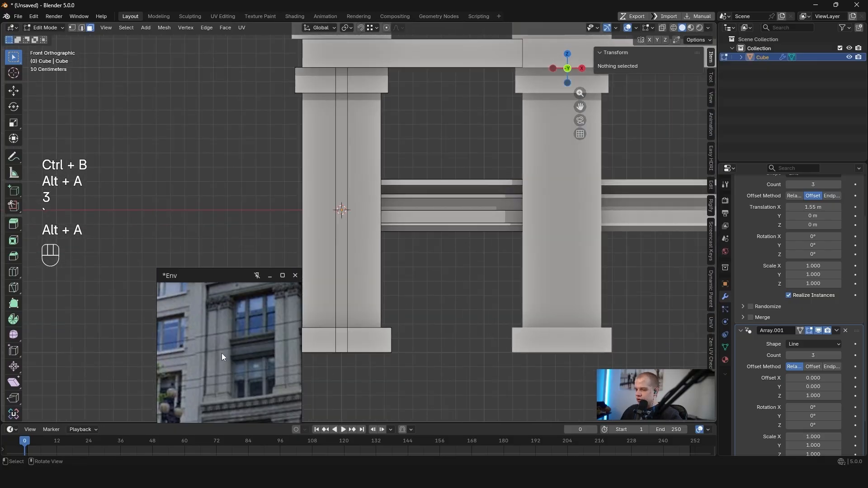
{"action": "key", "text": "grave"}
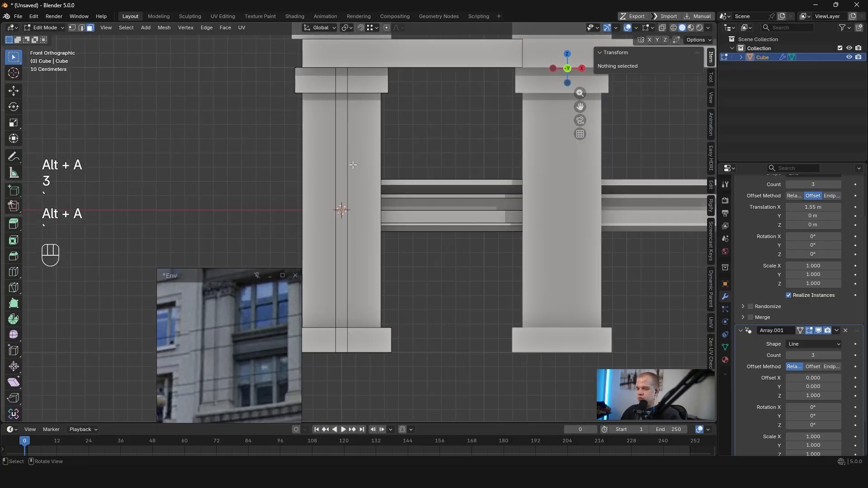
{"action": "key", "text": "ctrl+r"}
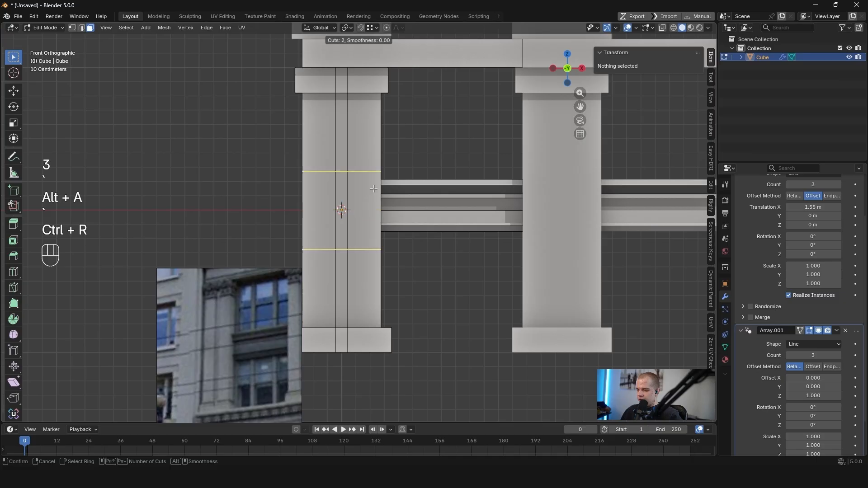
{"action": "left_click", "coordinate": [373, 189]}
{"action": "right_click", "coordinate": [373, 188]}
Bevel the three horizontal loop cuts to a width of about 0.0116 m with one segment
{"action": "middle_click_drag", "start_coordinate": [374, 188], "coordinate": [415, 210]}
{"action": "key", "text": "ctrl+b"}
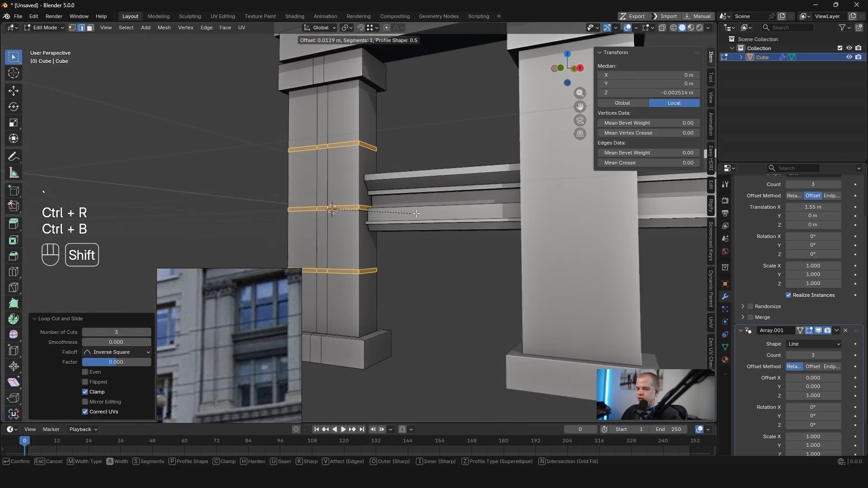
{"action": "left_click", "coordinate": [414, 213]}
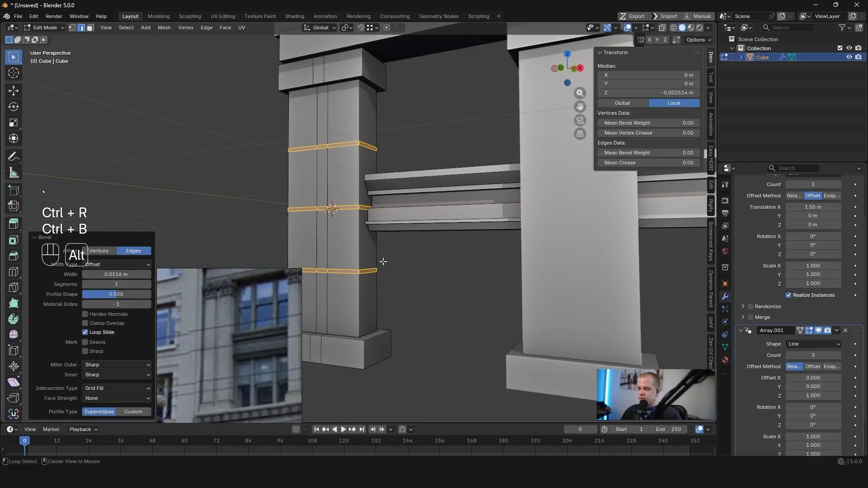
{"action": "key", "text": "alt+a"}
Extrude the pillar's three horizontal bands and front centre strip, then shrink them inward with a -0.0313 m offset
{"action": "key", "text": "3"}
{"action": "left_click", "coordinate": [362, 261], "text": "alt+shift"}
{"action": "key", "text": "alt+a"}
{"action": "key", "text": "3"}
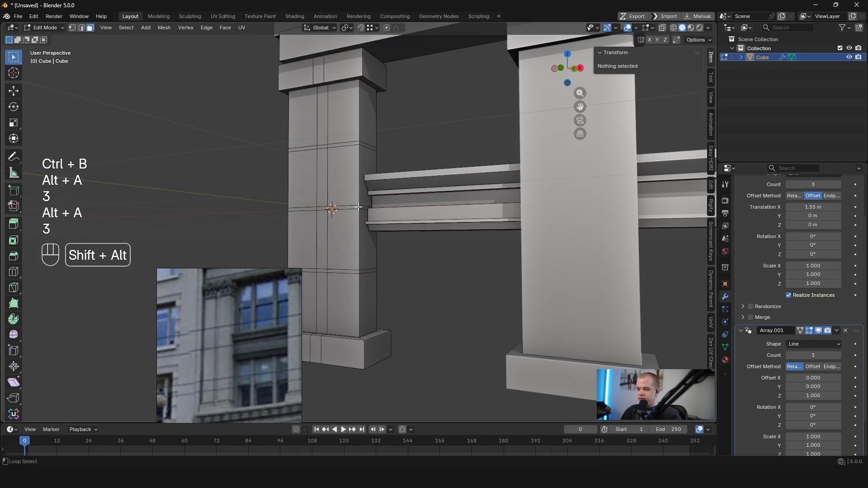
{"action": "left_click", "coordinate": [357, 208], "text": "alt+shift"}
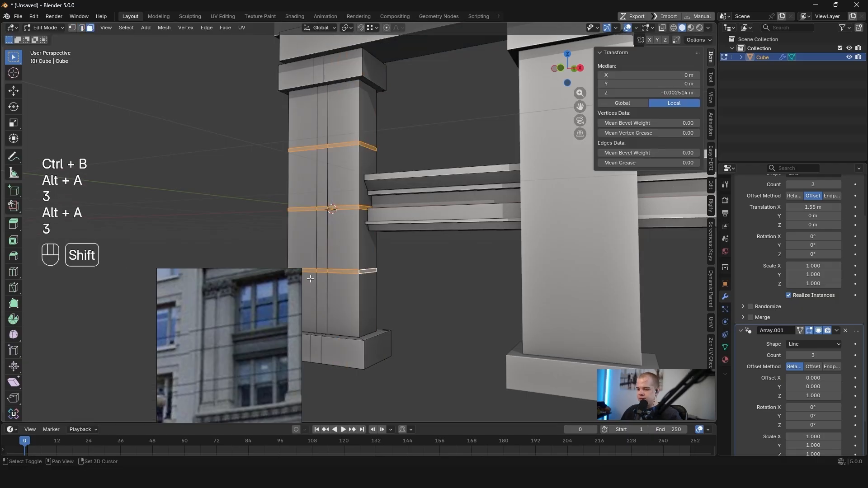
{"action": "left_click", "coordinate": [322, 109], "text": "shift"}
{"action": "middle_click_drag", "start_coordinate": [323, 109], "coordinate": [450, 179]}
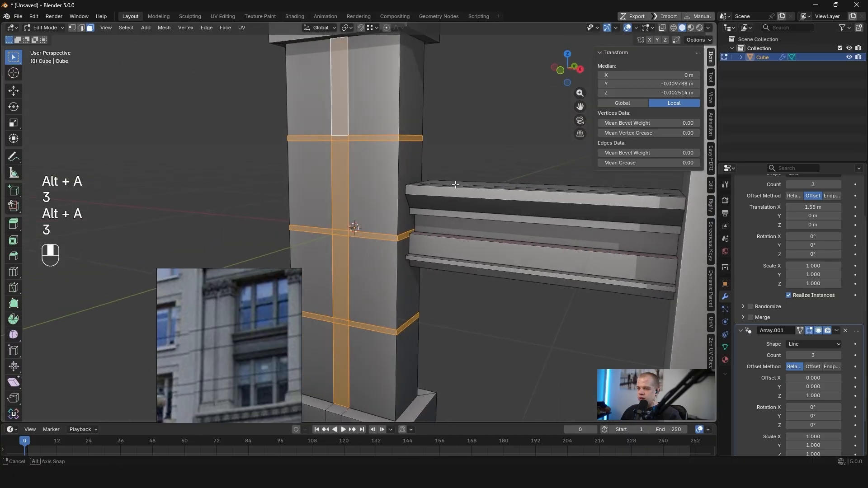
{"action": "key", "text": "e"}
{"action": "key", "text": "alt+s"}
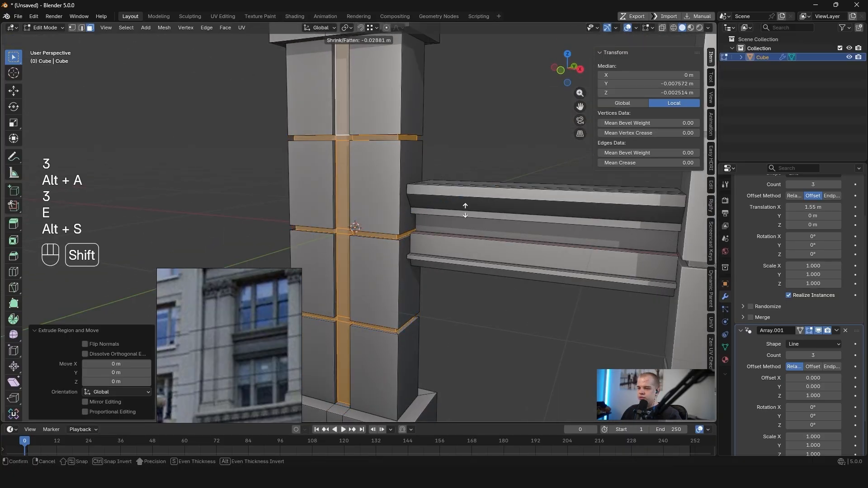
{"action": "left_click", "coordinate": [464, 212]}
{"action": "scroll", "coordinate": [464, 212], "scroll_direction": "down", "scroll_amount": 5}
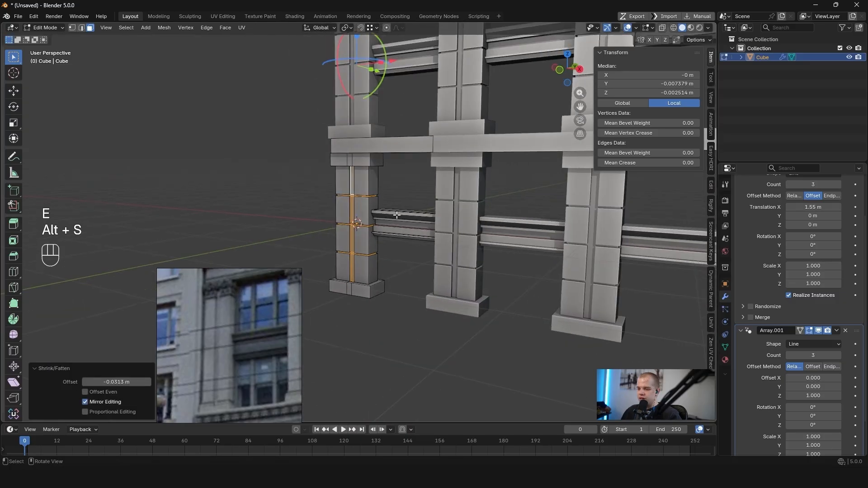
Extrude the pillar's recessed front centre strip further inward by about 0.017 m
{"action": "key", "text": "alt+a"}
{"action": "key", "text": "Tab"}
{"action": "key", "text": "Tab"}
{"action": "key", "text": "3"}
{"action": "scroll", "coordinate": [366, 139], "scroll_direction": "up", "scroll_amount": 5}
{"action": "left_click", "coordinate": [366, 139], "text": "shift"}
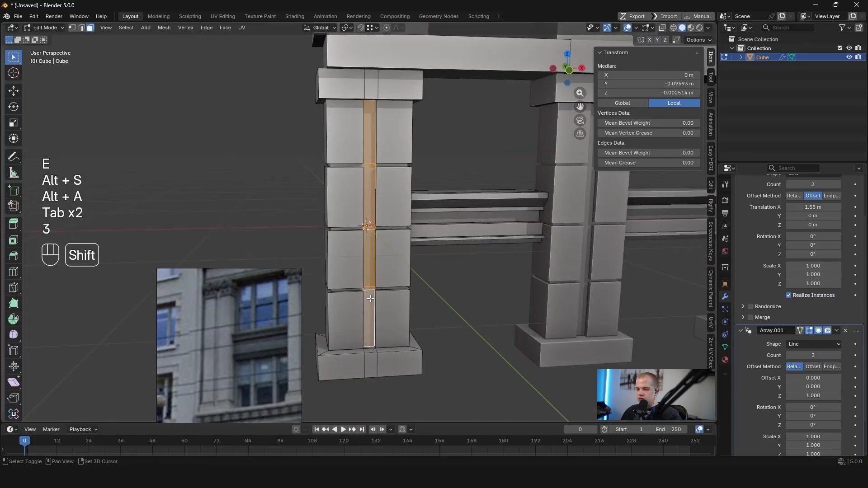
{"action": "middle_click_drag", "start_coordinate": [371, 298], "coordinate": [558, 138]}
{"action": "key", "text": "e"}
{"action": "left_click", "coordinate": [371, 274]}
{"action": "key", "text": "Tab"}
{"action": "key", "text": "alt+a"}
Check the grooved pillars up close in perspective and from the front
{"action": "left_click", "coordinate": [557, 137]}
{"action": "key", "text": "alt+a"}
{"action": "middle_click_drag", "start_coordinate": [460, 151], "coordinate": [400, 199]}
{"action": "scroll", "coordinate": [386, 207], "scroll_direction": "up", "scroll_amount": 3}
{"action": "left_click", "coordinate": [414, 198]}
{"action": "scroll", "coordinate": [414, 197], "scroll_direction": "down", "scroll_amount": 3}
{"action": "key", "text": "grave"}
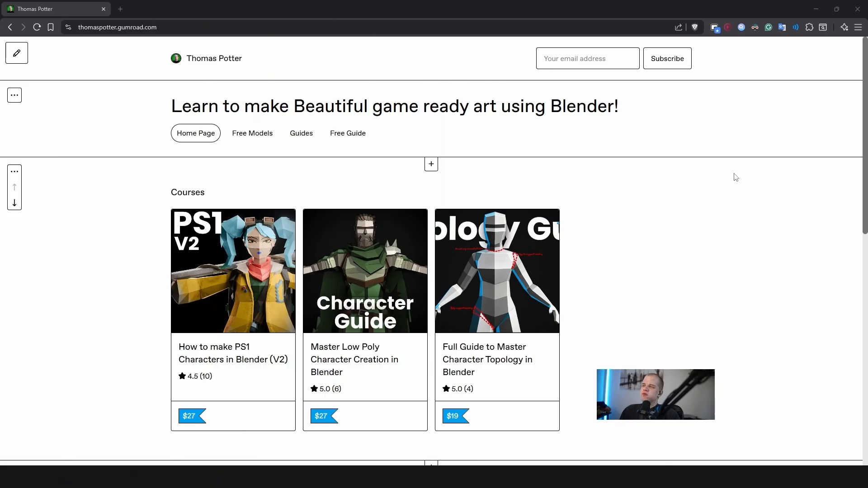
Switch to the browser and look through the courses and free models on the Gumroad storefront
{"action": "scroll", "coordinate": [735, 176], "scroll_direction": "down", "scroll_amount": 5}
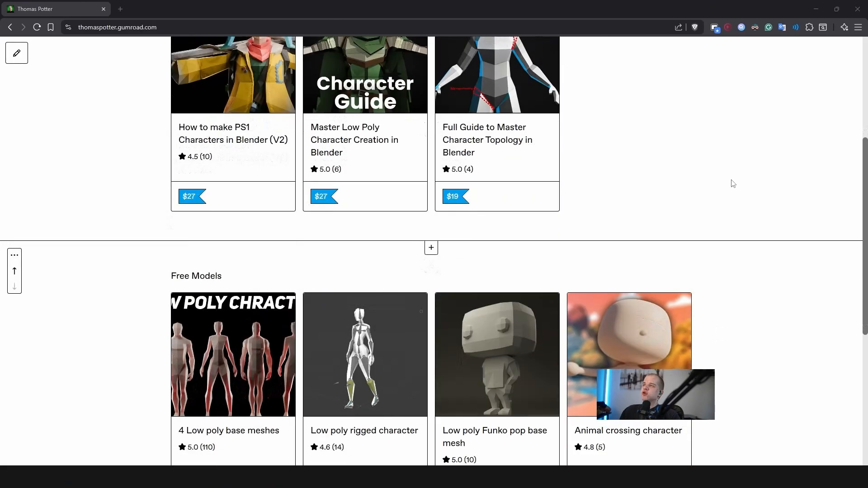
{"action": "scroll", "coordinate": [711, 132], "scroll_direction": "up", "scroll_amount": 5}
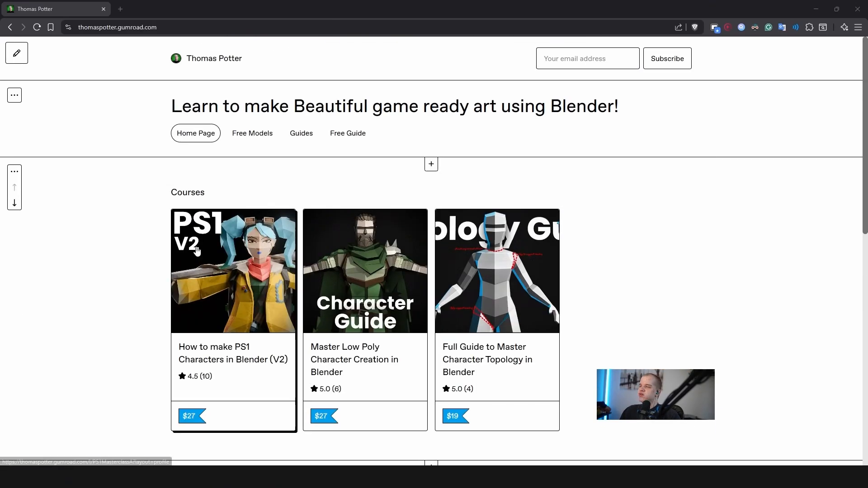
{"action": "scroll", "coordinate": [106, 152], "scroll_direction": "down", "scroll_amount": 10}
{"action": "scroll", "coordinate": [107, 145], "scroll_direction": "up", "scroll_amount": 10}
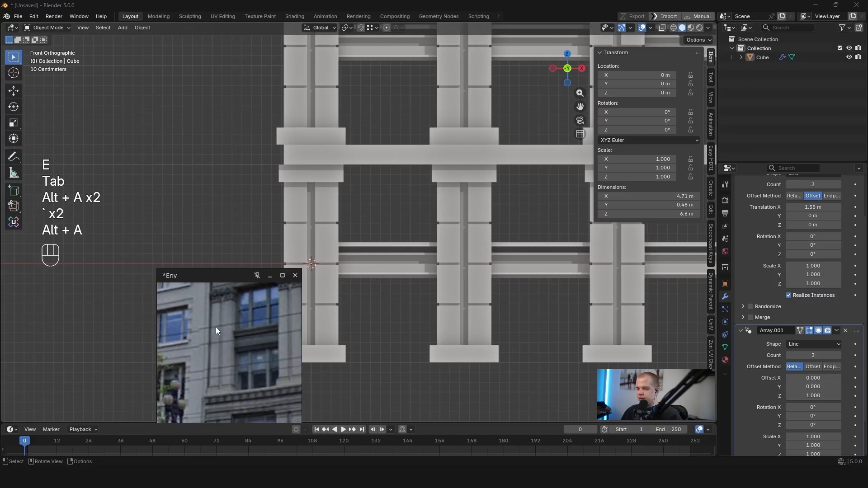
Add a new cube to the scene in Object Mode and scale it to 0.052
{"action": "middle_click_drag", "start_coordinate": [452, 244], "coordinate": [387, 148], "text": "shift"}
{"action": "scroll", "coordinate": [397, 199], "scroll_direction": "up", "scroll_amount": 3}
{"action": "scroll", "coordinate": [370, 208], "scroll_direction": "down", "scroll_amount": 4}
{"action": "key", "text": "Tab"}
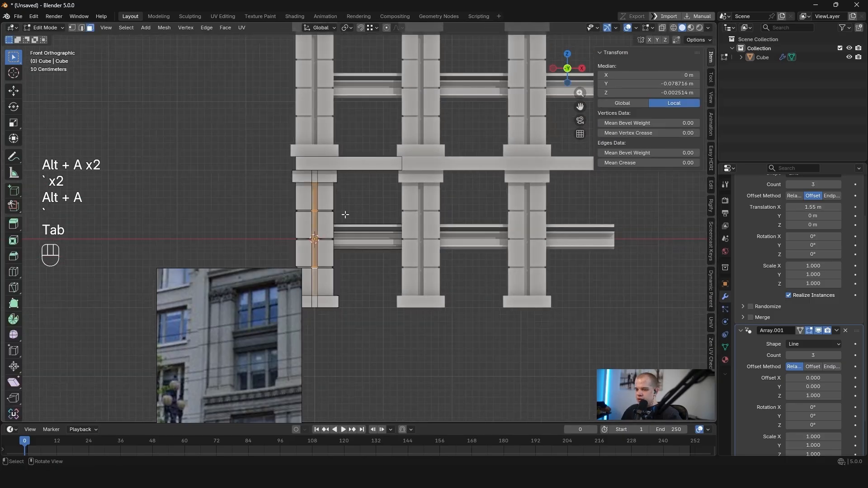
{"action": "key", "text": "Tab"}
{"action": "key", "text": "shift+a"}
{"action": "mouse_move", "coordinate": [333, 219]}
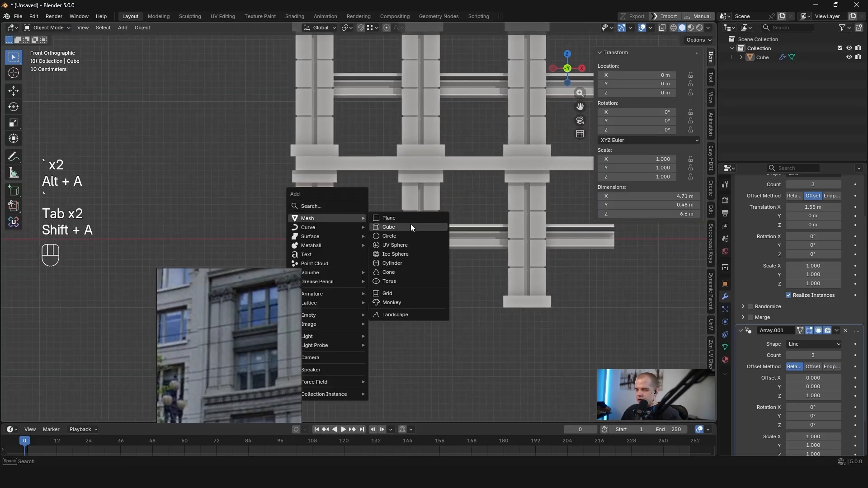
{"action": "left_click", "coordinate": [410, 224]}
{"action": "scroll", "coordinate": [456, 222], "scroll_direction": "down", "scroll_amount": 1}
{"action": "key", "text": "s"}
{"action": "left_click", "coordinate": [329, 229]}
{"action": "key", "text": "g"}
{"action": "right_click", "coordinate": [375, 208]}
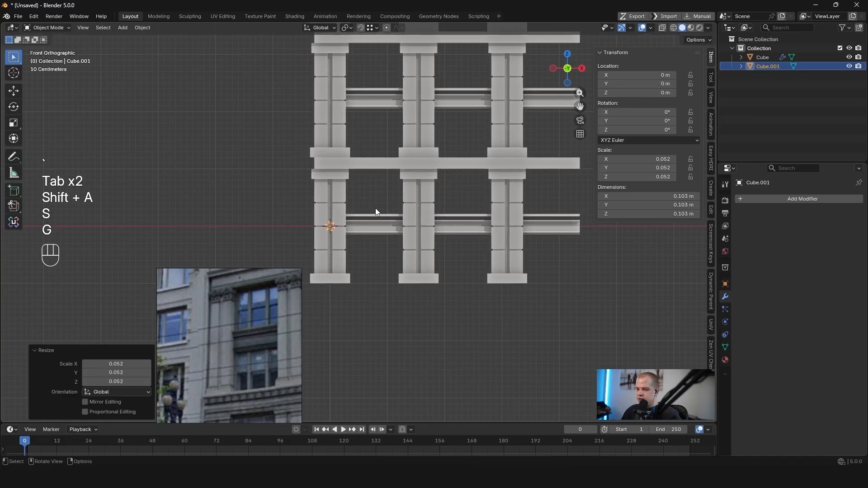
Move the small cube into the upper opening between the first two pillars, to about X 0.826 m and Z 0.544 m
{"action": "scroll", "coordinate": [351, 227], "scroll_direction": "up", "scroll_amount": 4}
{"action": "key", "text": "g"}
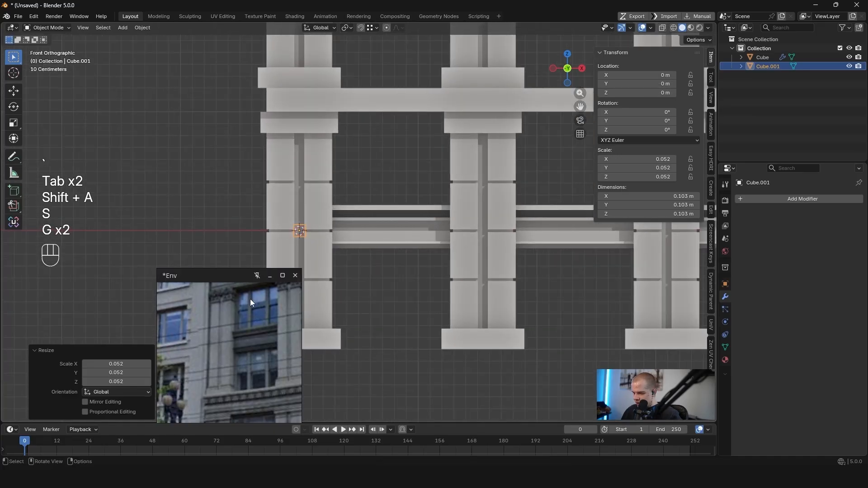
{"action": "left_click", "coordinate": [250, 299]}
{"action": "left_click", "coordinate": [413, 216]}
{"action": "key", "text": "z"}
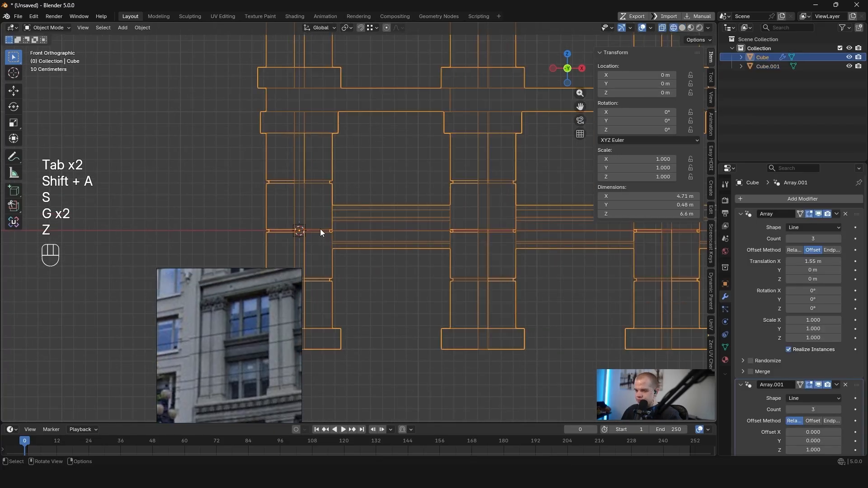
{"action": "key", "text": "ctrl+z"}
{"action": "key", "text": "z"}
{"action": "key", "text": "g"}
{"action": "left_click", "coordinate": [432, 177]}
Move the small cube's left-side vertices about -0.497 m along X to meet the first pillar's side
{"action": "scroll", "coordinate": [459, 220], "scroll_direction": "up", "scroll_amount": 2}
{"action": "key", "text": "z"}
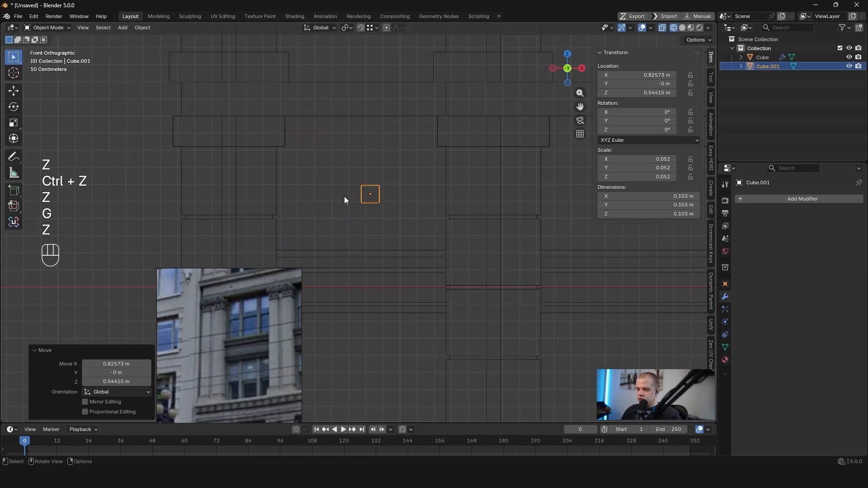
{"action": "key", "text": "z"}
{"action": "key", "text": "Tab"}
{"action": "key", "text": "1"}
{"action": "key", "text": "z"}
{"action": "left_click_drag", "start_coordinate": [330, 211], "coordinate": [369, 142]}
{"action": "key", "text": "z"}
{"action": "key", "text": "g"}
{"action": "key", "text": "x"}
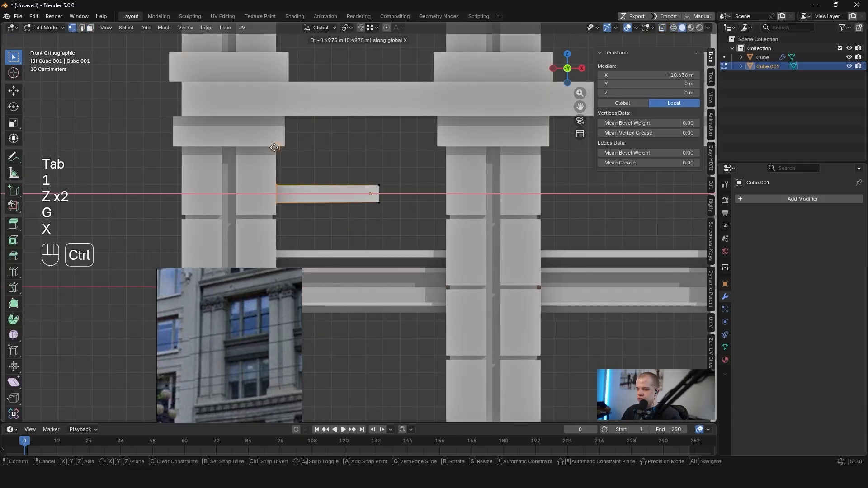
{"action": "right_click", "coordinate": [274, 147]}
{"action": "key", "text": "g"}
{"action": "key", "text": "x"}
{"action": "left_click", "coordinate": [294, 190]}
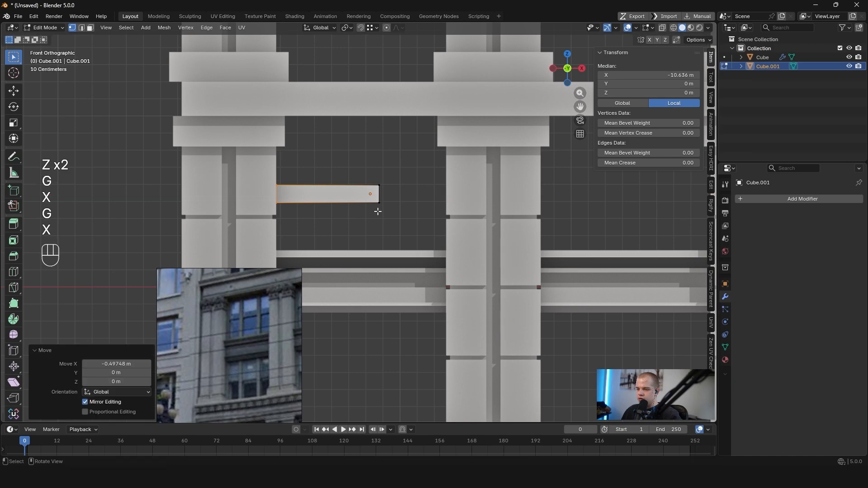
Move the cube's right-side vertices about 0.392 m along X to meet the second pillar's side
{"action": "key", "text": "z"}
{"action": "left_click_drag", "start_coordinate": [334, 210], "coordinate": [411, 176]}
{"action": "key", "text": "z"}
{"action": "key", "text": "g"}
{"action": "key", "text": "x"}
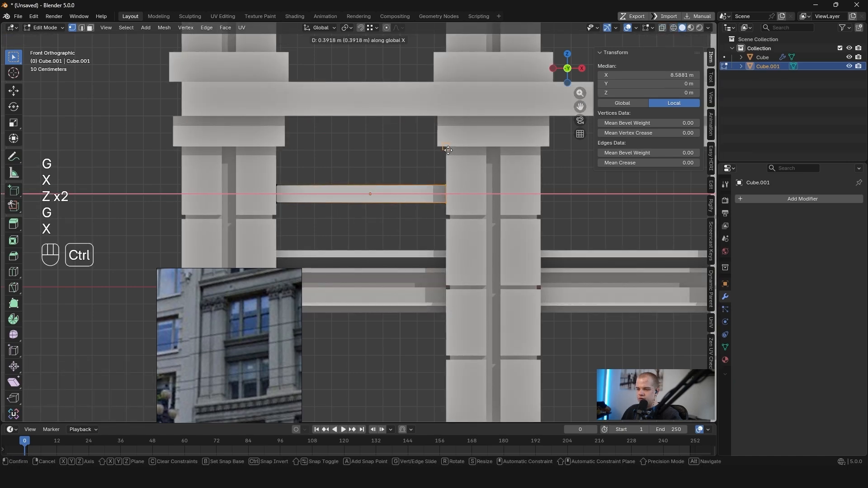
{"action": "left_click", "coordinate": [452, 196]}
{"action": "scroll", "coordinate": [452, 196], "scroll_direction": "down", "scroll_amount": 4}
{"action": "scroll", "coordinate": [452, 197], "scroll_direction": "up", "scroll_amount": 4}
Move the new block's top vertices up about 0.404 m along Z to meet the underside of the beam
{"action": "key", "text": "z"}
{"action": "key", "text": "1"}
{"action": "left_click_drag", "start_coordinate": [265, 195], "coordinate": [587, 151]}
{"action": "key", "text": "z"}
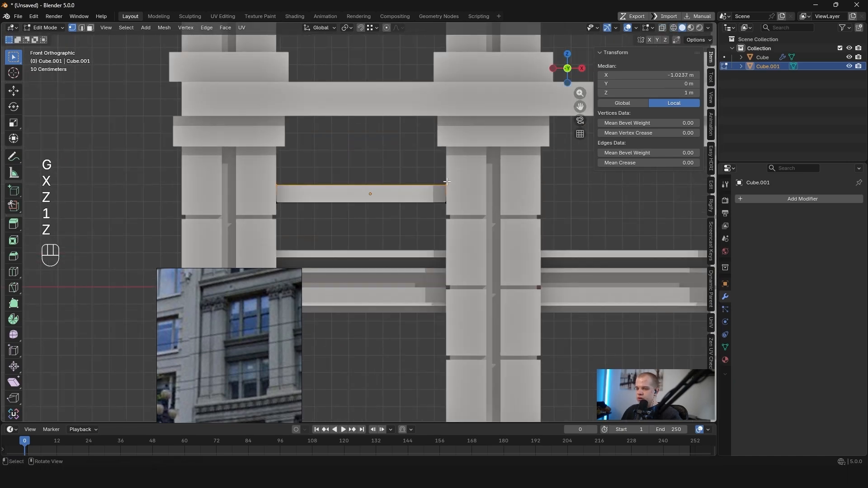
{"action": "mouse_move", "coordinate": [434, 156]}
{"action": "middle_mouse_down", "text": "shift"}
{"action": "mouse_move", "coordinate": [428, 199]}
{"action": "mouse_move", "coordinate": [291, 151]}
{"action": "middle_mouse_up", "text": "shift"}
{"action": "key", "text": "g"}
{"action": "key", "text": "z"}
{"action": "left_click", "coordinate": [274, 157]}
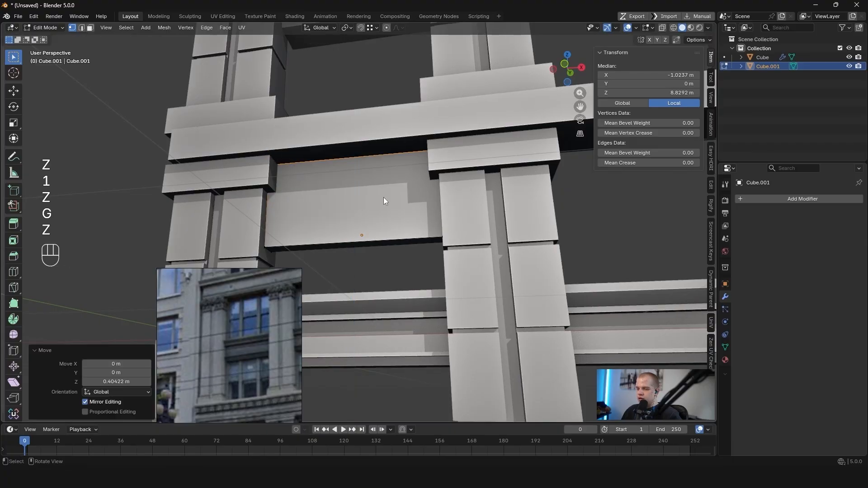
Move the new block's bottom vertices about -0.278 m along Z to meet the ledge below the opening
{"action": "key", "text": "z"}
{"action": "left_click_drag", "start_coordinate": [285, 250], "coordinate": [533, 222]}
{"action": "key", "text": "z"}
{"action": "scroll", "coordinate": [532, 222], "scroll_direction": "up", "scroll_amount": 3}
{"action": "key", "text": "g"}
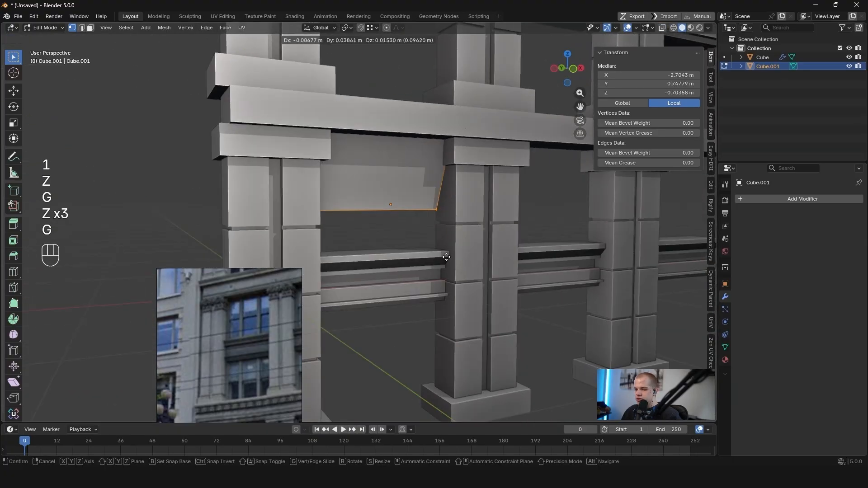
{"action": "key", "text": "z"}
{"action": "left_click", "coordinate": [450, 252]}
Cut the block between the first two pillars with two evenly spaced vertical edge loops
{"action": "key", "text": "grave"}
{"action": "left_click", "coordinate": [357, 156]}
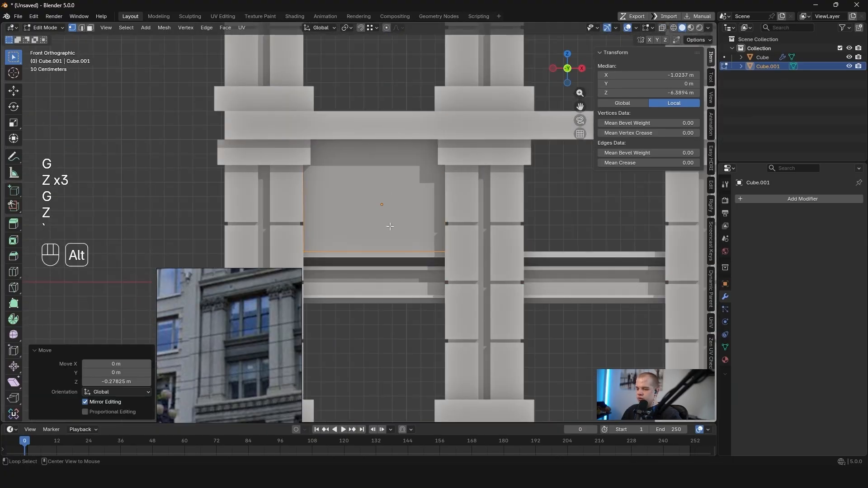
{"action": "key", "text": "alt+a"}
{"action": "key", "text": "ctrl+r"}
{"action": "left_click", "coordinate": [398, 240]}
{"action": "right_click", "coordinate": [384, 221]}
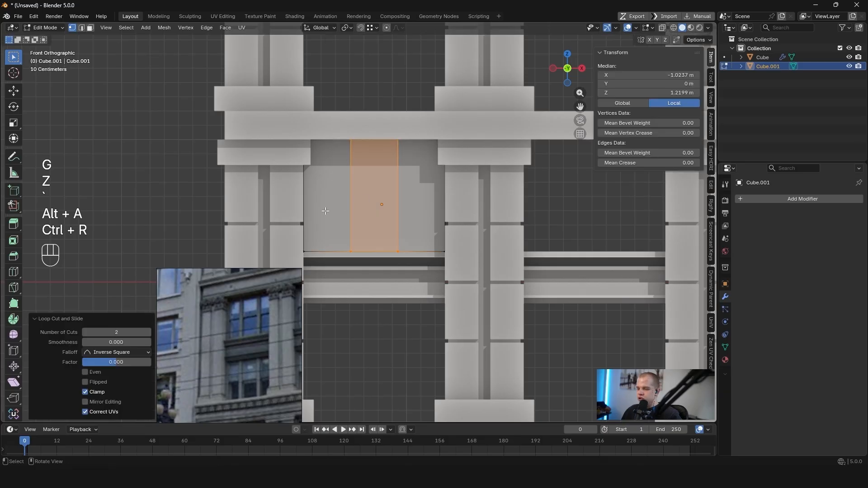
{"action": "key", "text": "2"}
{"action": "key", "text": "alt+a"}
Add one centred horizontal edge loop across the block
{"action": "key", "text": "2"}
{"action": "key", "text": "ctrl+r"}
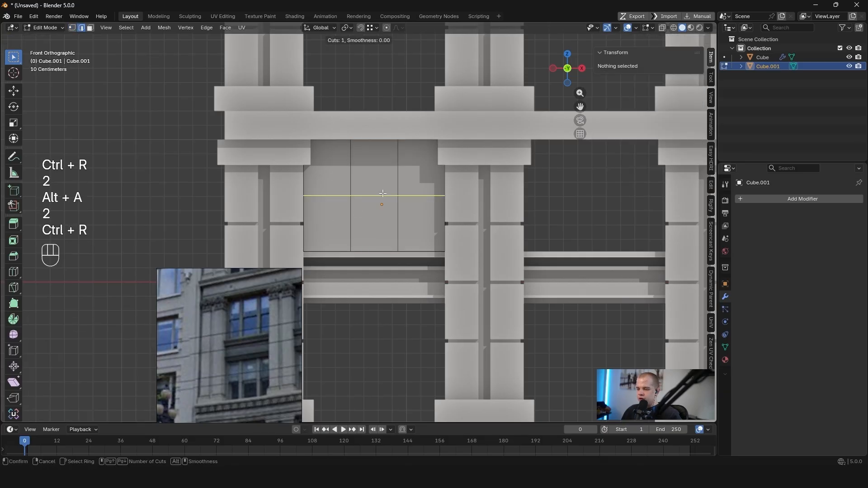
{"action": "key", "text": "ctrl+r"}
{"action": "left_click", "coordinate": [382, 193]}
{"action": "right_click", "coordinate": [382, 193]}
{"action": "middle_click_drag", "start_coordinate": [382, 193], "coordinate": [382, 178]}
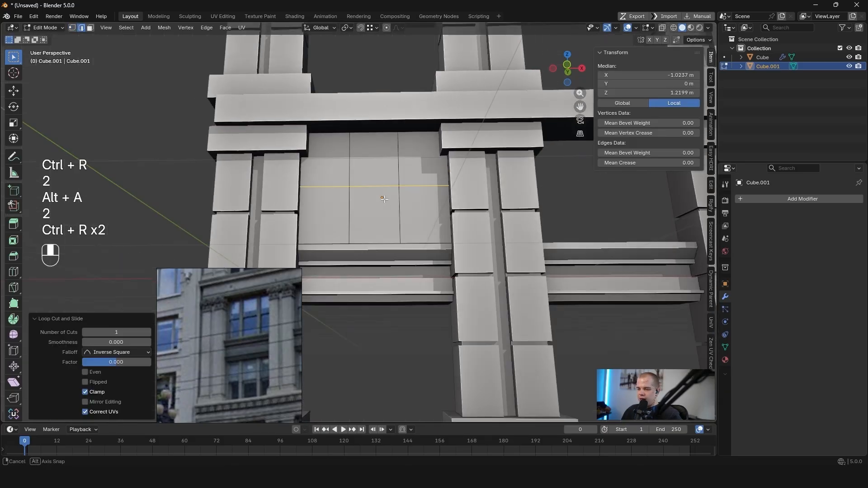
{"action": "key", "text": "alt+a"}
{"action": "key", "text": "grave"}
{"action": "key", "text": "z"}
{"action": "key", "text": "a"}
{"action": "key", "text": "z"}
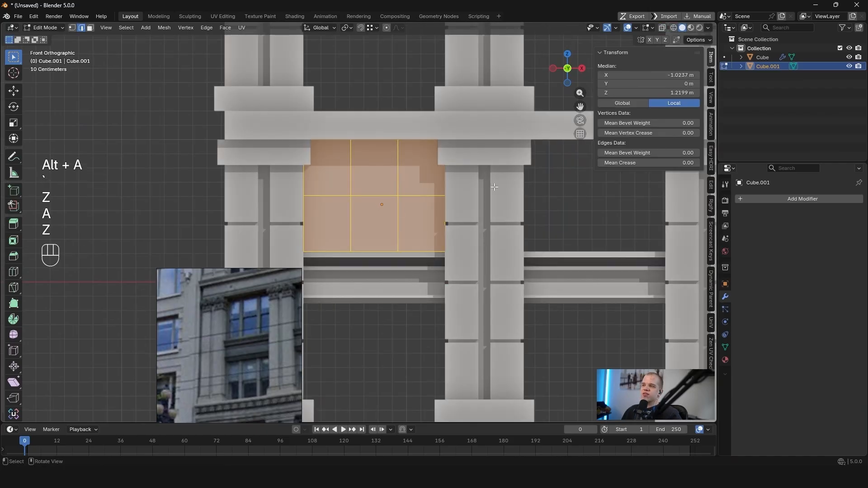
{"action": "key", "text": "alt+a"}
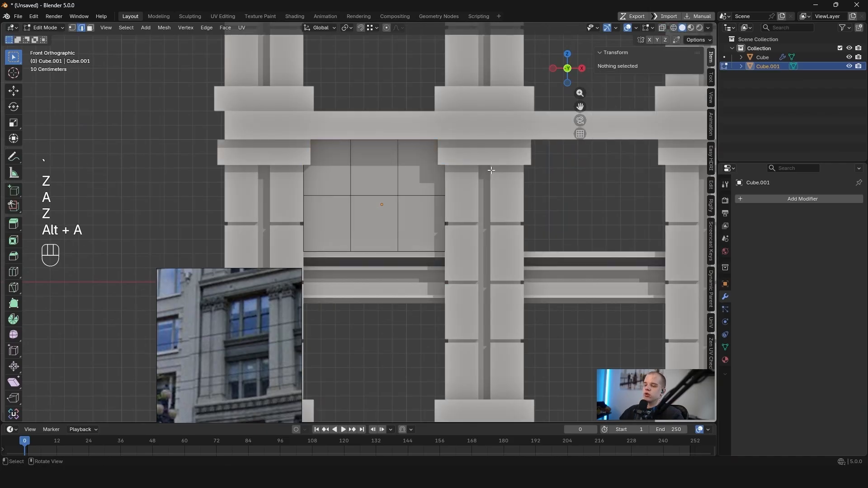
{"action": "key", "text": "alt+a"}
Bevel the block's two vertical edge loops into narrow strips with one segment and an offset of about 0.34 m
{"action": "scroll", "coordinate": [341, 249], "scroll_direction": "up", "scroll_amount": 2}
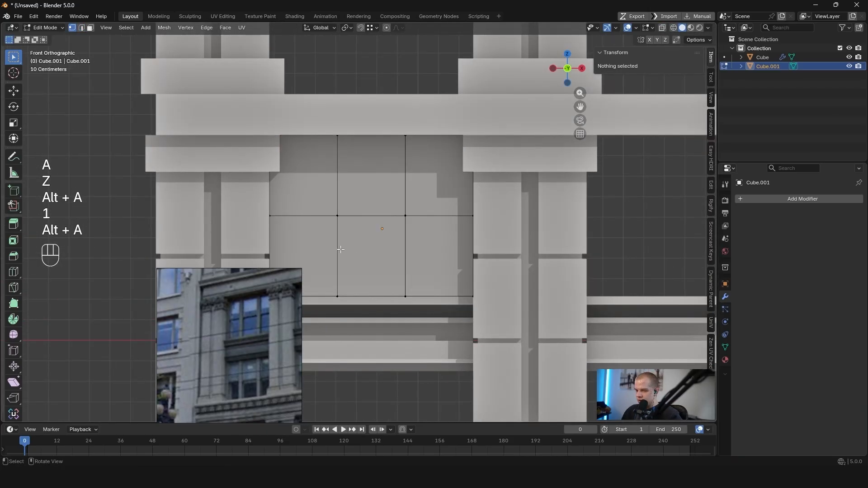
{"action": "scroll", "coordinate": [376, 235], "scroll_direction": "down", "scroll_amount": 6}
{"action": "middle_click_drag", "start_coordinate": [376, 235], "coordinate": [378, 209], "text": "shift"}
{"action": "scroll", "coordinate": [378, 209], "scroll_direction": "up", "scroll_amount": 5}
{"action": "key", "text": "2"}
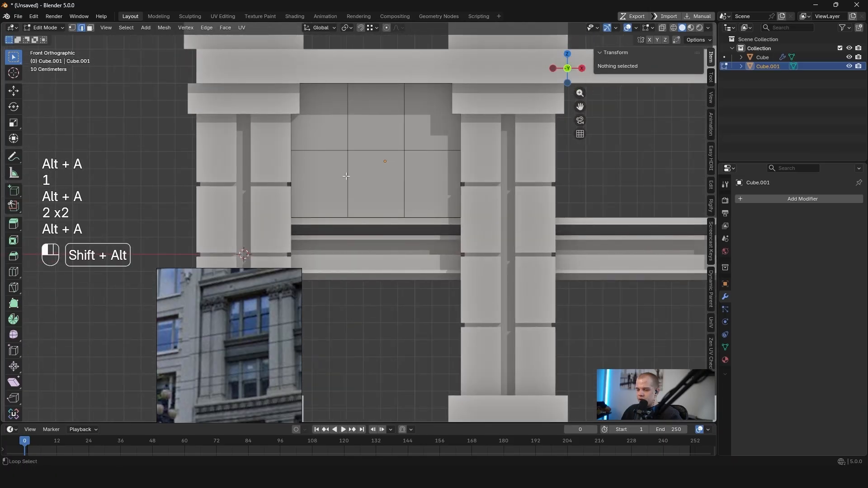
{"action": "left_click", "coordinate": [346, 176], "text": "alt+shift"}
{"action": "left_click", "coordinate": [404, 189], "text": "alt+shift"}
{"action": "scroll", "coordinate": [426, 207], "scroll_direction": "up", "scroll_amount": 3}
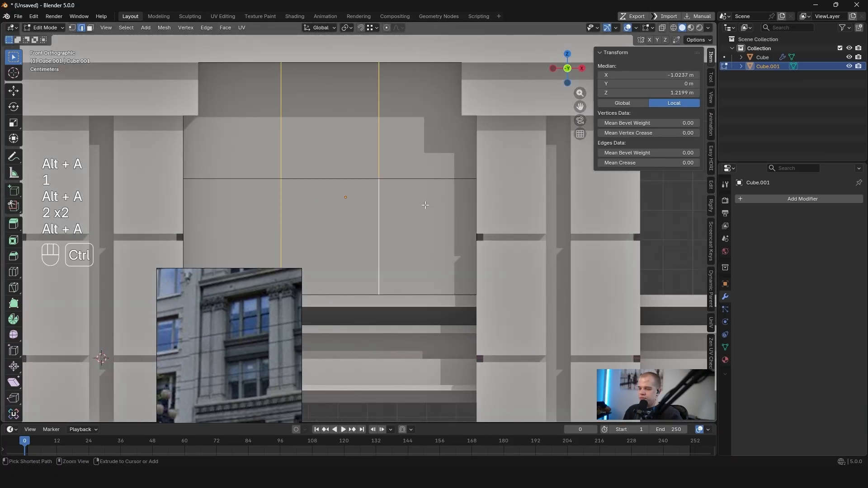
{"action": "key", "text": "ctrl+b"}
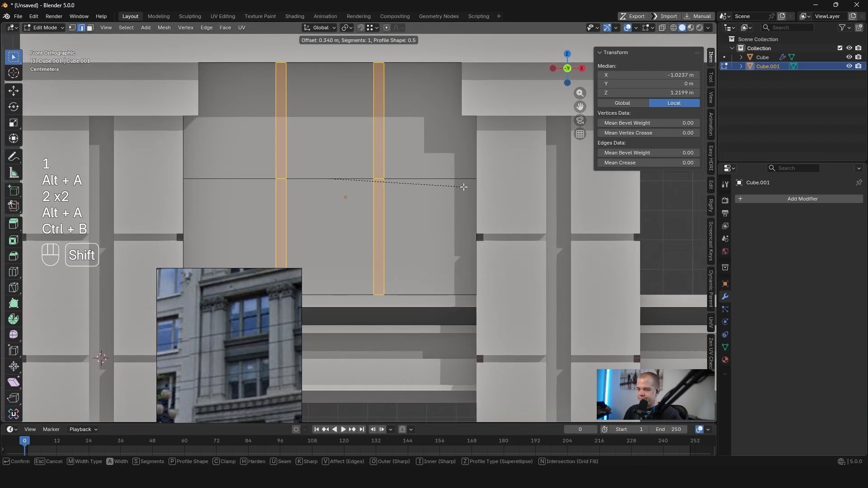
{"action": "left_click", "coordinate": [460, 186]}
{"action": "scroll", "coordinate": [456, 187], "scroll_direction": "down", "scroll_amount": 4}
{"action": "key", "text": "alt+a"}
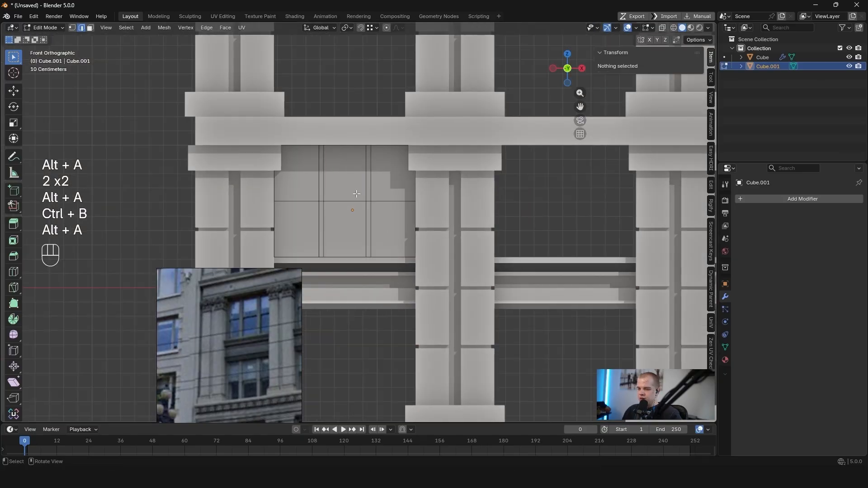
Bevel the block's horizontal edge loop into a strip slightly narrower than the vertical ones
{"action": "key", "text": "2"}
{"action": "left_click", "coordinate": [353, 199], "text": "alt+shift"}
{"action": "scroll", "coordinate": [420, 198], "scroll_direction": "up", "scroll_amount": 4}
{"action": "middle_click_drag", "start_coordinate": [443, 199], "coordinate": [451, 223], "text": "shift"}
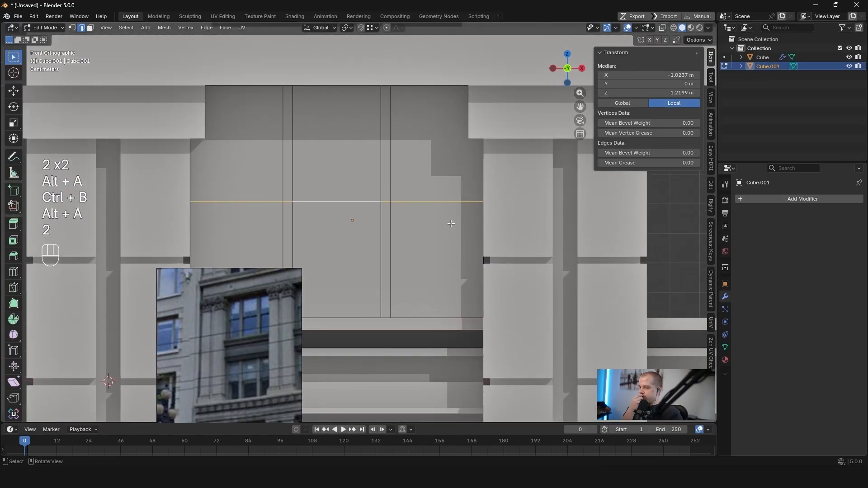
{"action": "key", "text": "ctrl+b"}
{"action": "left_click", "coordinate": [387, 224]}
{"action": "key", "text": "alt+a"}
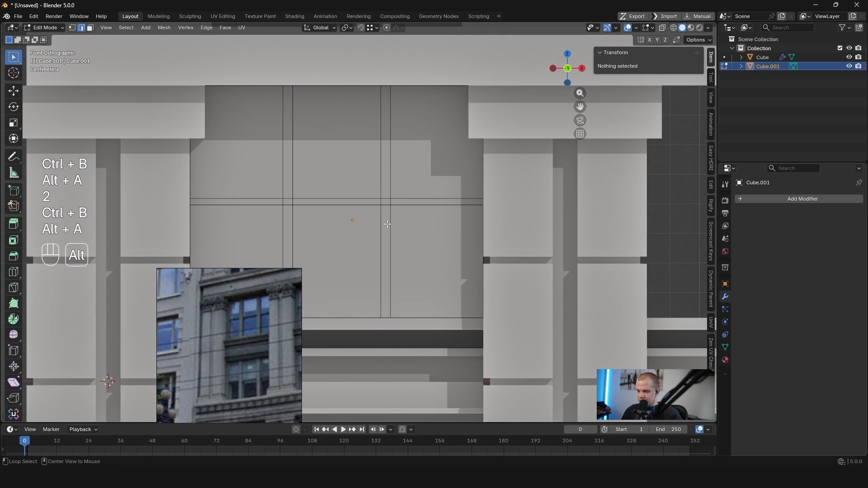
Delete all of the block's faces except the front vertical and horizontal strips, leaving a window grid
{"action": "left_click", "coordinate": [386, 199], "text": "alt+shift"}
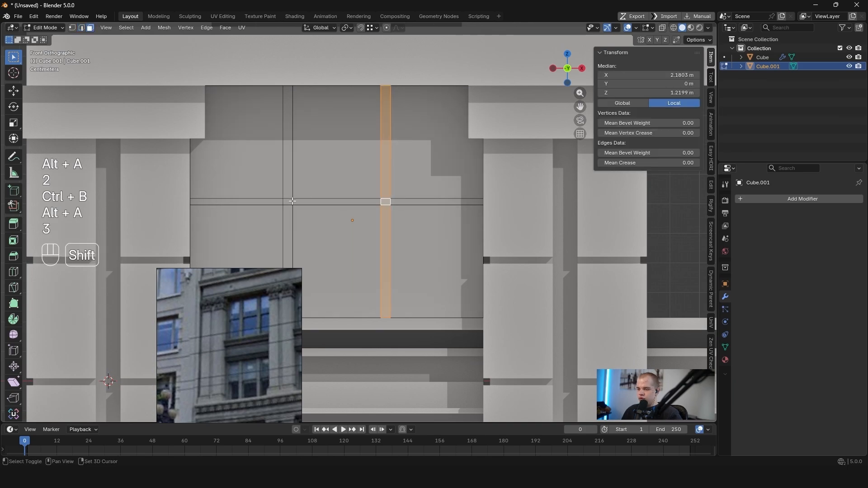
{"action": "key", "text": "alt+a"}
{"action": "left_click", "coordinate": [290, 197], "text": "shift"}
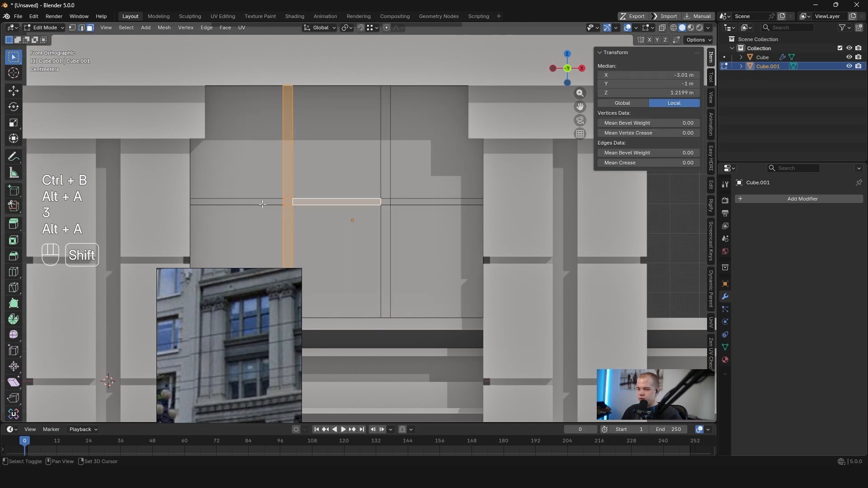
{"action": "left_click", "coordinate": [390, 216], "text": "shift"}
{"action": "middle_click_drag", "start_coordinate": [390, 216], "coordinate": [431, 204]}
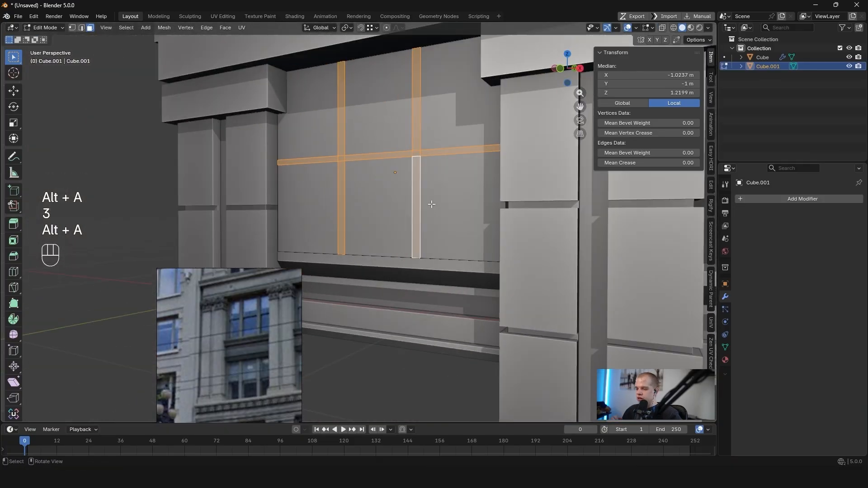
{"action": "key", "text": "ctrl+i"}
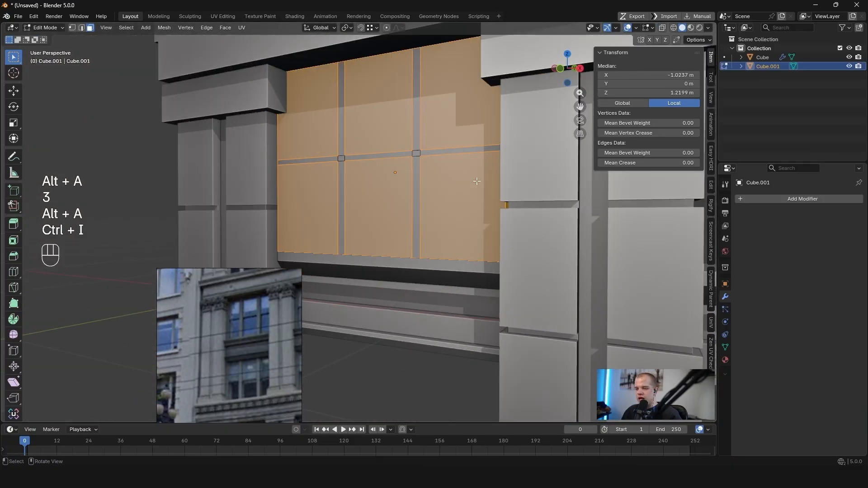
{"action": "scroll", "coordinate": [477, 181], "scroll_direction": "down", "scroll_amount": 3}
{"action": "key", "text": "x"}
{"action": "left_click", "coordinate": [437, 181]}
Move the whole window grid about 0.087 m along Y, back into the opening
{"action": "key", "text": "a"}
{"action": "middle_click_drag", "start_coordinate": [437, 182], "coordinate": [412, 170]}
{"action": "key", "text": "g"}
{"action": "middle_click_drag", "start_coordinate": [309, 145], "coordinate": [384, 191]}
{"action": "key", "text": "y"}
{"action": "right_click", "coordinate": [316, 170]}
{"action": "key", "text": "g"}
{"action": "key", "text": "y"}
{"action": "left_click", "coordinate": [408, 182]}
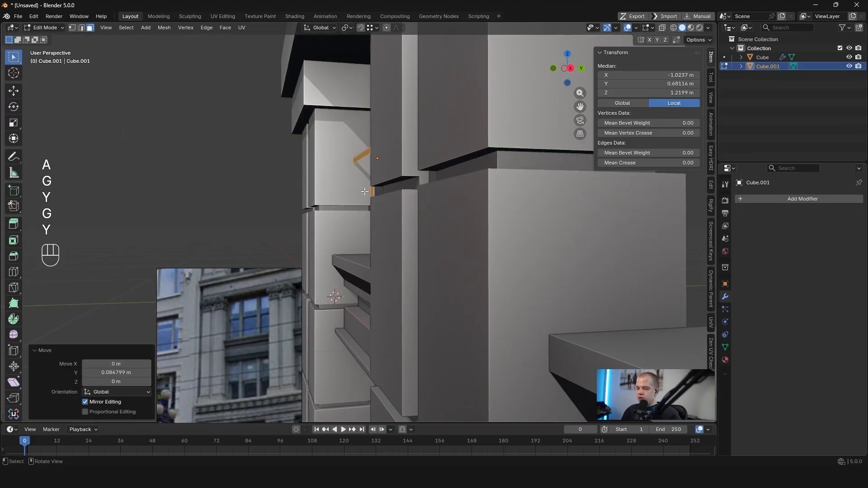
Try a Solidify modifier on the window grid and remove it
{"action": "key", "text": "grave"}
{"action": "key", "text": "alt+a"}
{"action": "key", "text": "Tab"}
{"action": "left_click", "coordinate": [813, 200]}
{"action": "type", "text": "so"}
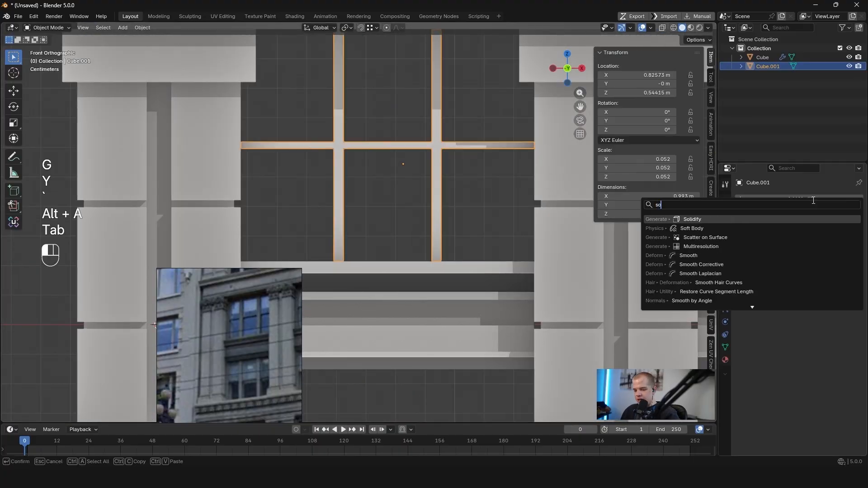
{"action": "key", "text": "Return"}
{"action": "left_click_drag", "start_coordinate": [814, 239], "coordinate": [774, 239], "text": "shift"}
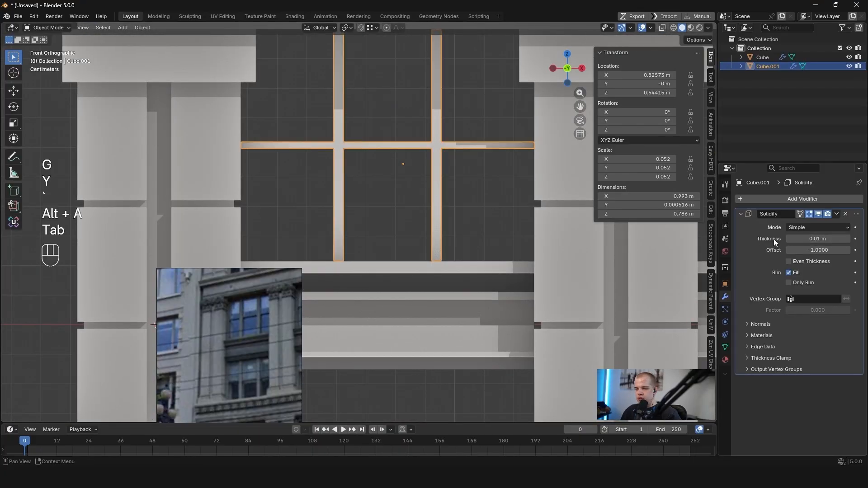
{"action": "left_click", "coordinate": [845, 215]}
Move the whole window grid another 0.019 m or so along Y, deeper into the opening
{"action": "middle_click_drag", "start_coordinate": [459, 203], "coordinate": [411, 212]}
{"action": "key", "text": "Tab"}
{"action": "scroll", "coordinate": [498, 106], "scroll_direction": "up", "scroll_amount": 3}
{"action": "key", "text": "a"}
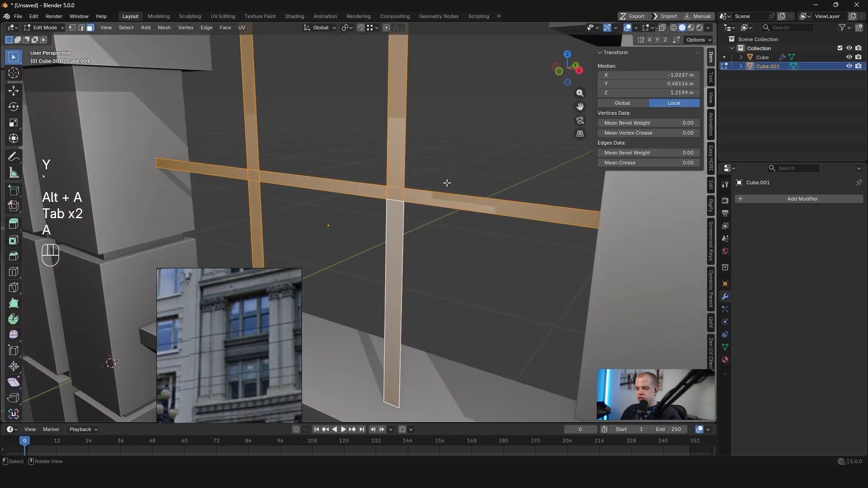
{"action": "middle_click_drag", "start_coordinate": [445, 182], "coordinate": [434, 200]}
{"action": "key", "text": "g"}
{"action": "key", "text": "y"}
{"action": "left_click", "coordinate": [438, 194]}
Extrude all window grid faces forward by about 0.02 m to give the bars thickness
{"action": "scroll", "coordinate": [257, 342], "scroll_direction": "up", "scroll_amount": 3}
{"action": "scroll", "coordinate": [250, 334], "scroll_direction": "down", "scroll_amount": 3}
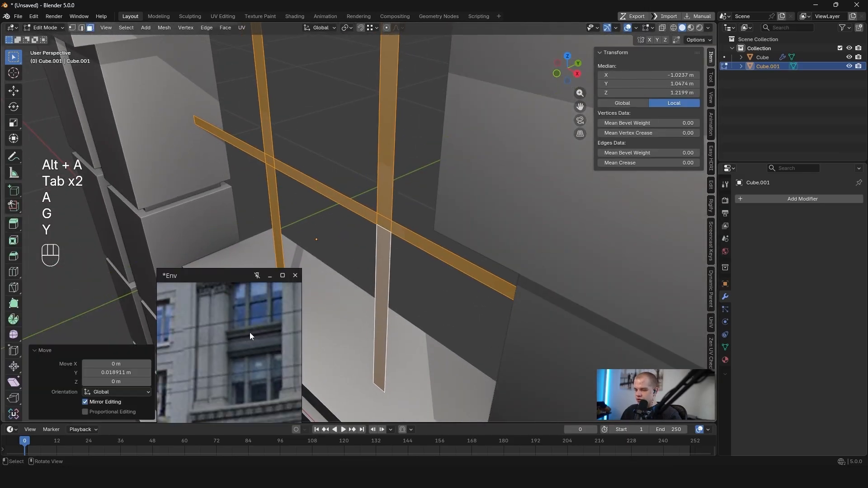
{"action": "middle_click_drag", "start_coordinate": [307, 321], "coordinate": [452, 226]}
{"action": "key", "text": "e"}
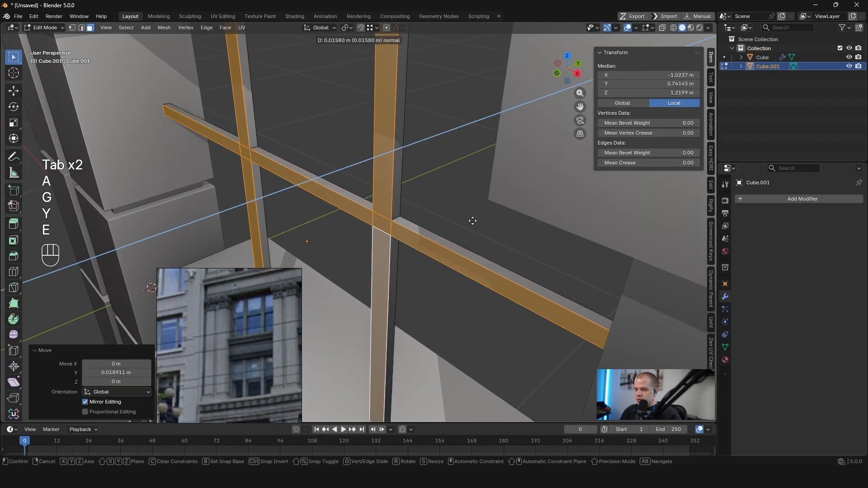
{"action": "left_click", "coordinate": [470, 222]}
{"action": "key", "text": "alt+a"}
Select the front faces of both vertical window bars, including where they cross the horizontal bar
{"action": "middle_click_drag", "start_coordinate": [372, 238], "coordinate": [392, 203]}
{"action": "key", "text": "3"}
{"action": "left_click", "coordinate": [392, 191]}
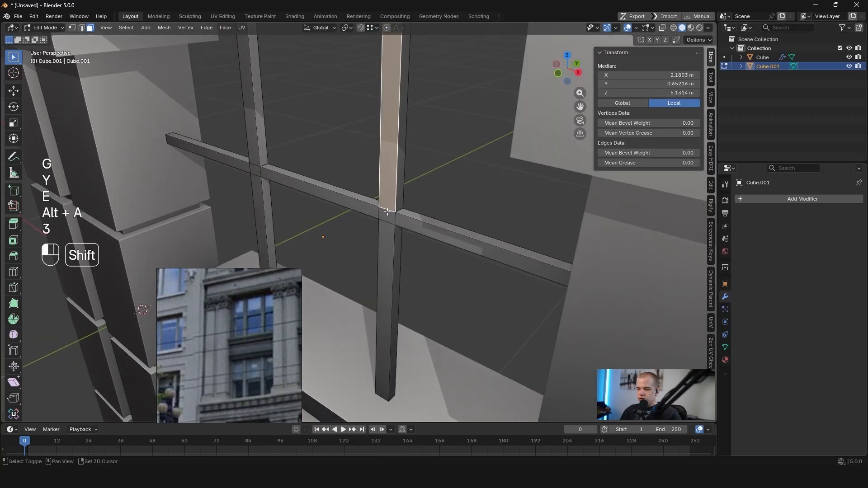
{"action": "left_click", "coordinate": [387, 215], "text": "shift"}
{"action": "left_click", "coordinate": [387, 244], "text": "shift"}
{"action": "left_click", "coordinate": [253, 160], "text": "shift"}
{"action": "left_click", "coordinate": [257, 195], "text": "shift"}
{"action": "scroll", "coordinate": [256, 195], "scroll_direction": "down", "scroll_amount": 3}
{"action": "middle_click_drag", "start_coordinate": [257, 195], "coordinate": [290, 178]}
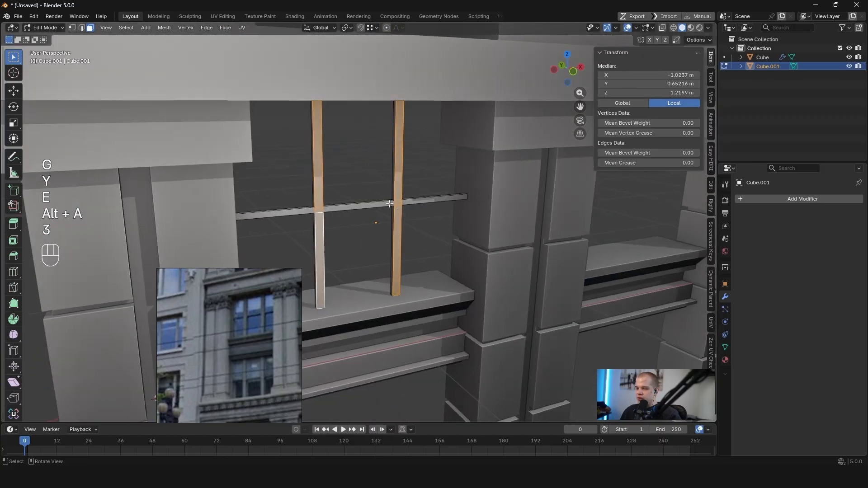
Try to inset the front faces of the two vertical bars
{"action": "key", "text": "grave"}
{"action": "scroll", "coordinate": [443, 207], "scroll_direction": "up", "scroll_amount": 3}
{"action": "middle_click_drag", "start_coordinate": [438, 172], "coordinate": [389, 256], "text": "shift"}
{"action": "scroll", "coordinate": [389, 256], "scroll_direction": "down", "scroll_amount": 2}
{"action": "key", "text": "z"}
{"action": "key", "text": "z"}
{"action": "middle_click_drag", "start_coordinate": [526, 206], "coordinate": [484, 248]}
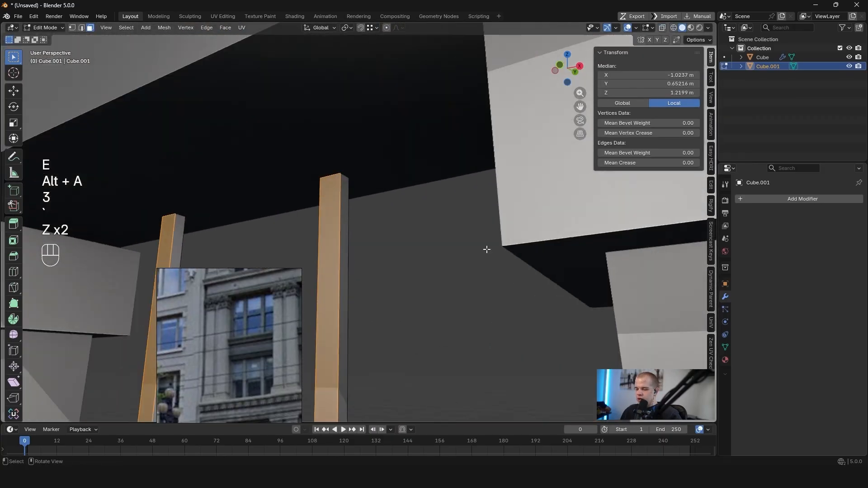
{"action": "key", "text": "z"}
{"action": "scroll", "coordinate": [470, 176], "scroll_direction": "up", "scroll_amount": 1}
{"action": "key", "text": "i"}
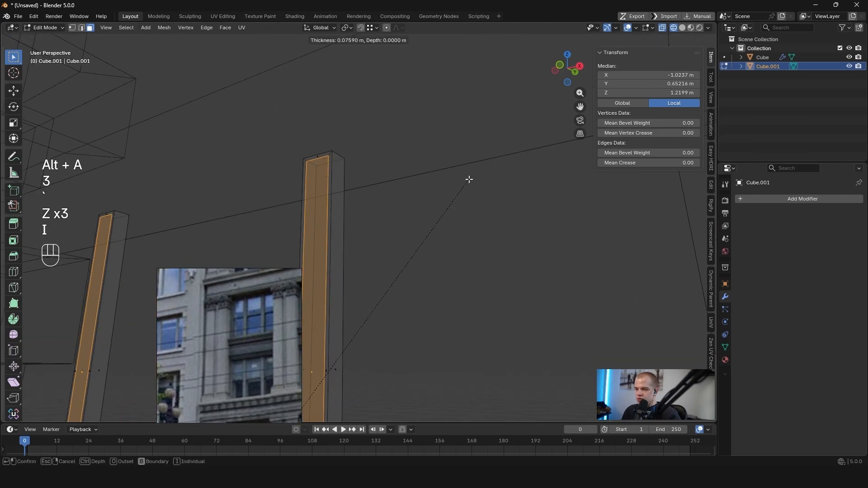
{"action": "key", "text": "i"}
{"action": "right_click", "coordinate": [459, 185]}
Try insetting the vertical bars' front faces again with the individual and boundary options toggled
{"action": "mouse_move", "coordinate": [454, 186]}
{"action": "middle_mouse_down"}
{"action": "mouse_move", "coordinate": [451, 246]}
{"action": "mouse_move", "coordinate": [464, 193]}
{"action": "middle_mouse_up"}
{"action": "scroll", "coordinate": [463, 193], "scroll_direction": "up", "scroll_amount": 1}
{"action": "key", "text": "i"}
{"action": "key", "text": "i"}
{"action": "key", "text": "i"}
{"action": "key", "text": "b"}
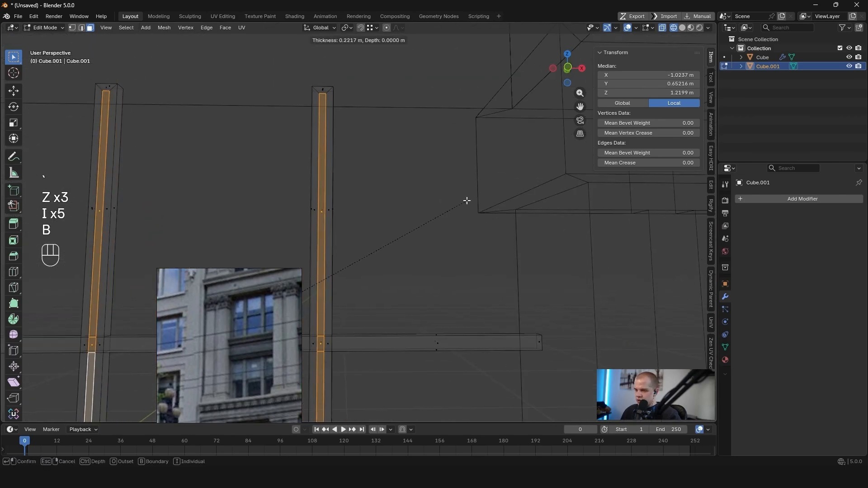
{"action": "right_click", "coordinate": [463, 208]}
{"action": "scroll", "coordinate": [462, 210], "scroll_direction": "down", "scroll_amount": 3}
{"action": "middle_click_drag", "start_coordinate": [459, 231], "coordinate": [405, 157], "text": "shift"}
{"action": "key", "text": "z"}
{"action": "key", "text": "ctrl+z"}
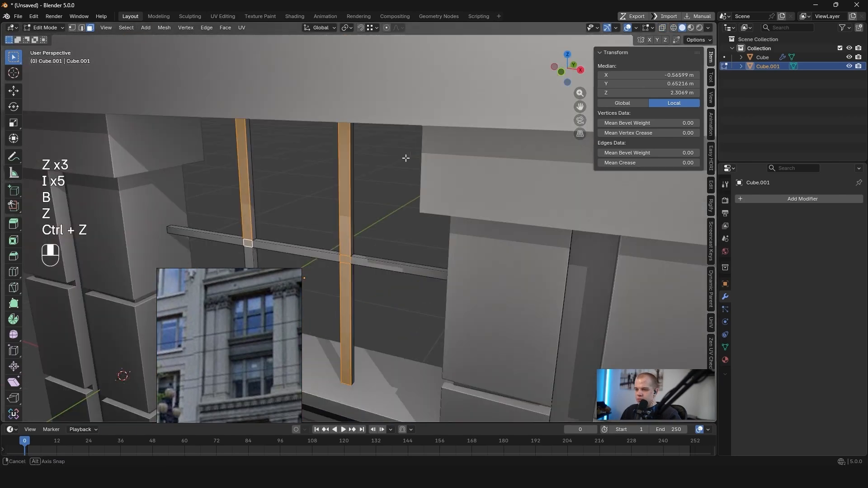
{"action": "key", "text": "z"}
Delete the cap faces at the top and bottom ends of both vertical window bars
{"action": "key", "text": "grave"}
{"action": "key", "text": "alt+a"}
{"action": "key", "text": "1"}
{"action": "left_click_drag", "start_coordinate": [184, 136], "coordinate": [401, 91]}
{"action": "scroll", "coordinate": [370, 204], "scroll_direction": "down", "scroll_amount": 4}
{"action": "left_click_drag", "start_coordinate": [316, 223], "coordinate": [461, 199], "text": "shift"}
{"action": "middle_click_drag", "start_coordinate": [461, 199], "coordinate": [519, 178]}
{"action": "key", "text": "z"}
{"action": "key", "text": "z"}
{"action": "key", "text": "grave"}
{"action": "left_click", "coordinate": [349, 121]}
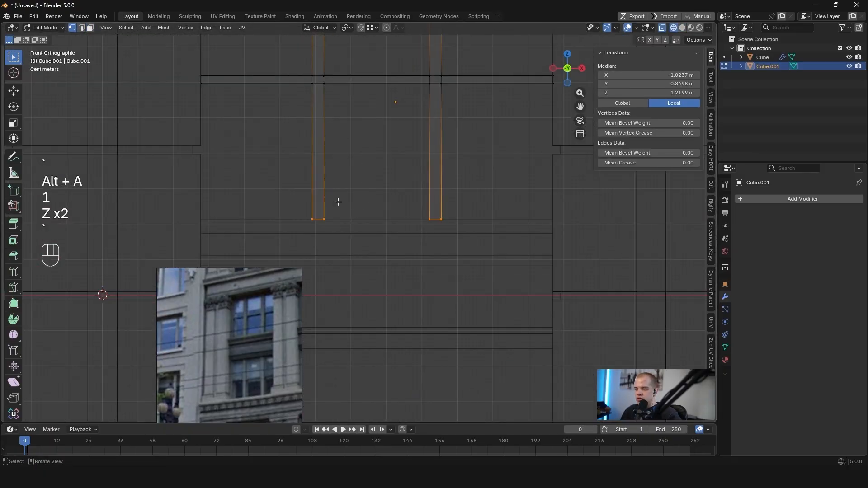
{"action": "mouse_move", "coordinate": [337, 199]}
{"action": "middle_mouse_down"}
{"action": "mouse_move", "coordinate": [407, 196]}
{"action": "mouse_move", "coordinate": [408, 177]}
{"action": "mouse_move", "coordinate": [446, 202]}
{"action": "middle_mouse_up"}
{"action": "key", "text": "x"}
{"action": "left_click", "coordinate": [407, 177]}
Reselect the full-height front faces of the two vertical window bars in front view
{"action": "scroll", "coordinate": [407, 176], "scroll_direction": "down", "scroll_amount": 4}
{"action": "key", "text": "grave"}
{"action": "key", "text": "z"}
{"action": "middle_click_drag", "start_coordinate": [459, 151], "coordinate": [431, 199], "text": "shift"}
{"action": "scroll", "coordinate": [432, 198], "scroll_direction": "up", "scroll_amount": 4}
{"action": "key", "text": "3"}
{"action": "left_click", "coordinate": [451, 185], "text": "shift"}
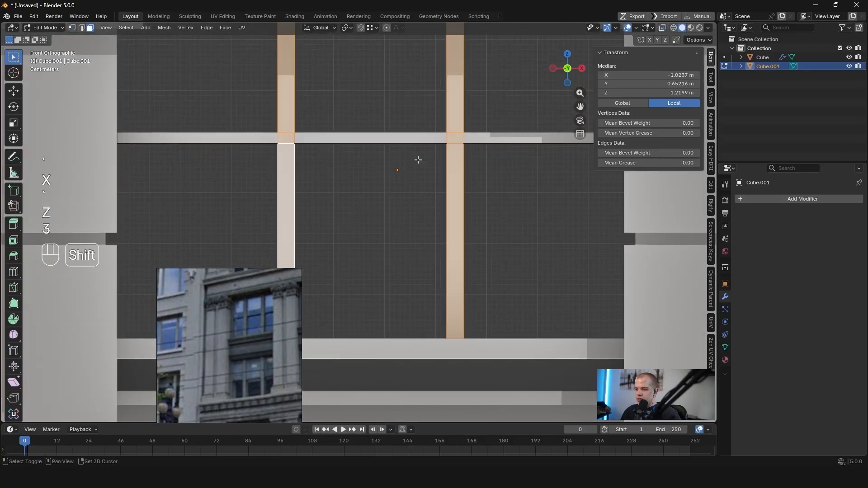
Try to inset the reselected bar faces with the boundary option switched off
{"action": "scroll", "coordinate": [417, 160], "scroll_direction": "down", "scroll_amount": 5}
{"action": "scroll", "coordinate": [519, 167], "scroll_direction": "up", "scroll_amount": 3}
{"action": "key", "text": "i"}
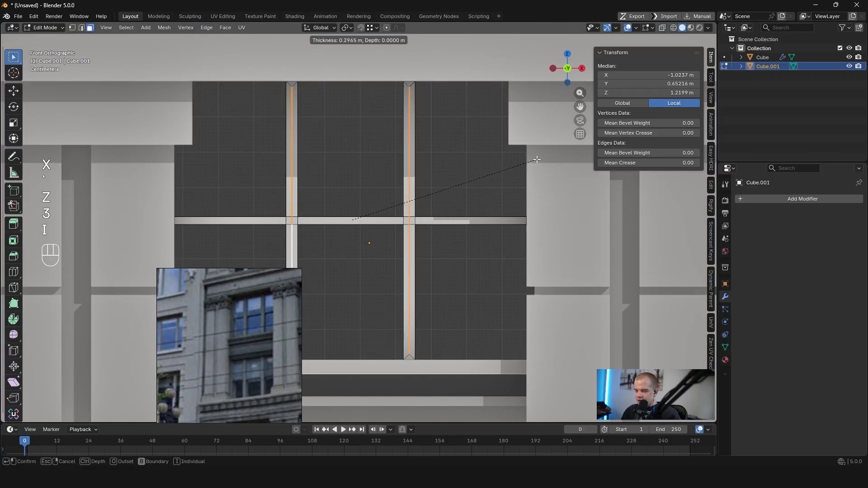
{"action": "right_click", "coordinate": [533, 156]}
{"action": "key", "text": "z"}
{"action": "scroll", "coordinate": [479, 155], "scroll_direction": "down", "scroll_amount": 1}
{"action": "middle_click_drag", "start_coordinate": [531, 92], "coordinate": [500, 155], "text": "shift"}
{"action": "scroll", "coordinate": [500, 155], "scroll_direction": "up", "scroll_amount": 8}
{"action": "middle_click_drag", "start_coordinate": [501, 86], "coordinate": [429, 308], "text": "shift"}
{"action": "scroll", "coordinate": [492, 140], "scroll_direction": "up", "scroll_amount": 1}
{"action": "key", "text": "i"}
{"action": "key", "text": "b"}
{"action": "right_click", "coordinate": [457, 175]}
Inset the vertical window bars' front faces by about 0.118 m with the boundary option off
{"action": "middle_click_drag", "start_coordinate": [395, 217], "coordinate": [529, 140], "text": "shift"}
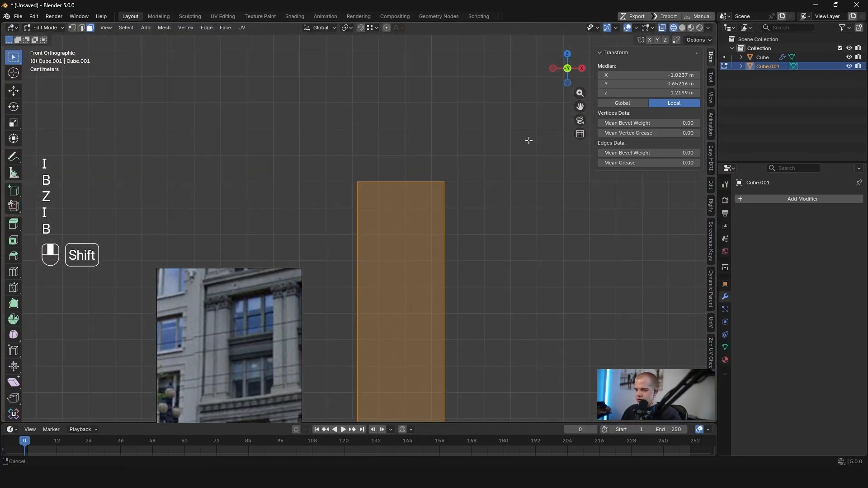
{"action": "key", "text": "i"}
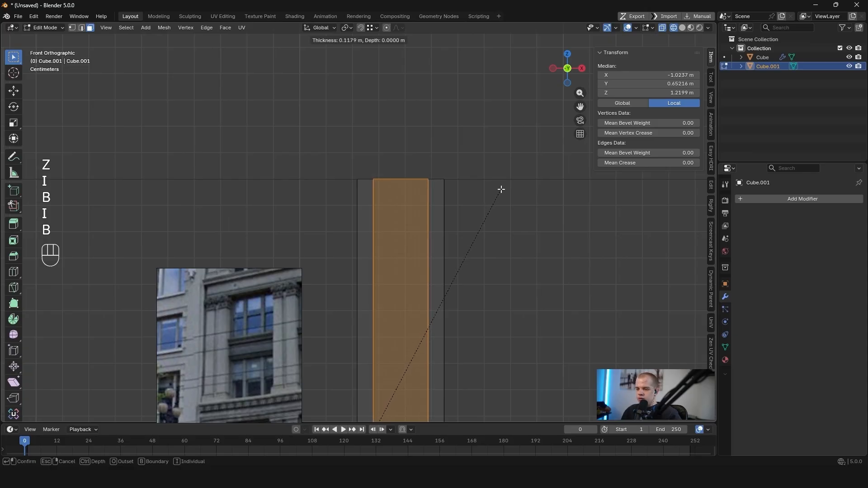
{"action": "left_click", "coordinate": [500, 189]}
{"action": "key", "text": "z"}
{"action": "scroll", "coordinate": [519, 246], "scroll_direction": "down", "scroll_amount": 8}
{"action": "mouse_move", "coordinate": [446, 292]}
{"action": "middle_mouse_down", "text": "shift"}
{"action": "mouse_move", "coordinate": [463, 153]}
{"action": "mouse_move", "coordinate": [376, 186]}
{"action": "mouse_move", "coordinate": [419, 216]}
{"action": "mouse_move", "coordinate": [379, 219]}
{"action": "middle_mouse_up", "text": "shift"}
Extrude the inset front faces of both vertical window bars, then return to Object Mode with nothing selected
{"action": "scroll", "coordinate": [417, 198], "scroll_direction": "up", "scroll_amount": 4}
{"action": "key", "text": "e"}
{"action": "left_click", "coordinate": [397, 201]}
{"action": "key", "text": "Tab"}
{"action": "key", "text": "alt+a"}
{"action": "middle_click_drag", "start_coordinate": [380, 219], "coordinate": [401, 152], "text": "shift"}
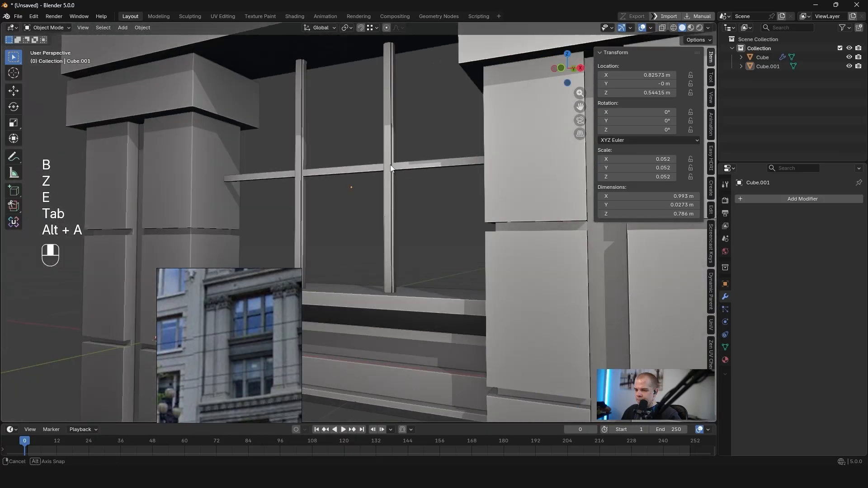
Examine the window bars between the pillars from an angle and from the front
{"action": "scroll", "coordinate": [403, 150], "scroll_direction": "up", "scroll_amount": 2}
{"action": "scroll", "coordinate": [403, 150], "scroll_direction": "down", "scroll_amount": 3}
{"action": "key", "text": "alt+a"}
{"action": "middle_click_drag", "start_coordinate": [337, 183], "coordinate": [394, 186]}
{"action": "key", "text": "grave"}
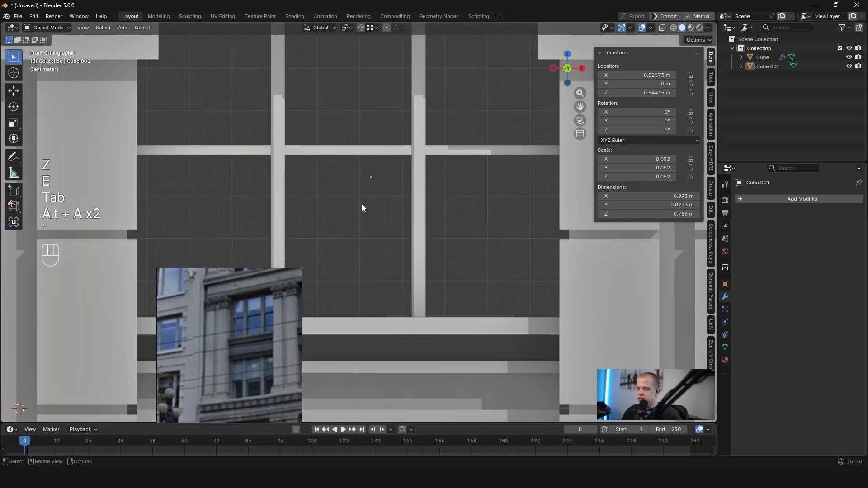
{"action": "key", "text": "alt+a"}
{"action": "scroll", "coordinate": [324, 145], "scroll_direction": "down", "scroll_amount": 4}
{"action": "scroll", "coordinate": [327, 165], "scroll_direction": "up", "scroll_amount": 1}
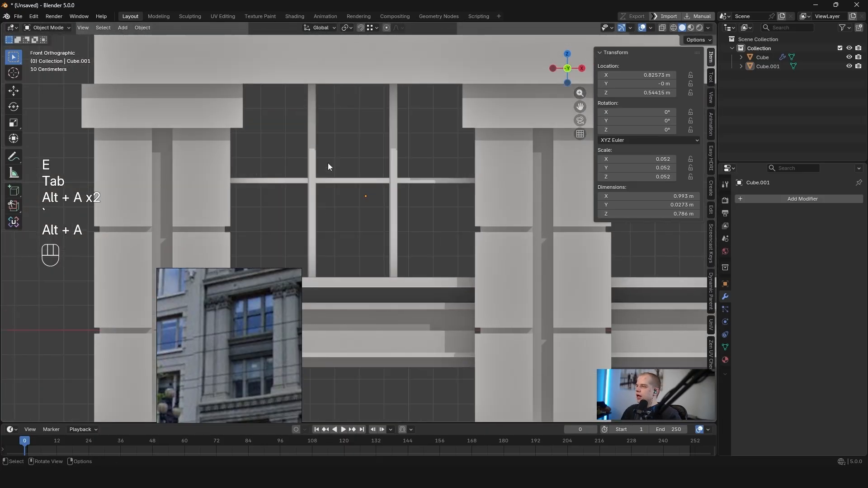
Snap the 3D cursor to the back face of the horizontal window bar's middle segment
{"action": "left_click", "coordinate": [307, 181]}
{"action": "middle_click_drag", "start_coordinate": [307, 181], "coordinate": [336, 199]}
{"action": "key", "text": "Tab"}
{"action": "key", "text": "Tab"}
{"action": "key", "text": "Tab"}
{"action": "key", "text": "3"}
{"action": "left_click", "coordinate": [306, 178]}
{"action": "scroll", "coordinate": [282, 199], "scroll_direction": "up", "scroll_amount": 4}
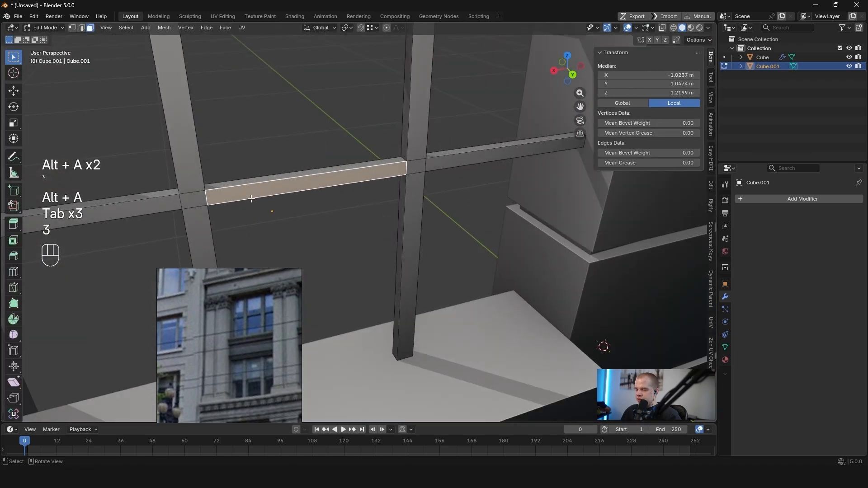
{"action": "scroll", "coordinate": [362, 188], "scroll_direction": "down", "scroll_amount": 1}
{"action": "key", "text": "shift+s"}
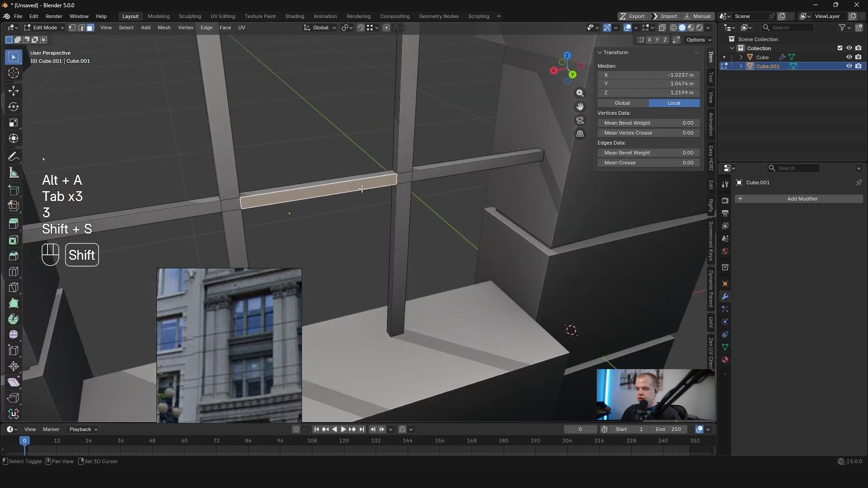
{"action": "key", "text": "shift+s"}
{"action": "left_click", "coordinate": [363, 243]}
Add a 2 m plane at the 3D cursor in Object Mode
{"action": "middle_click_drag", "start_coordinate": [364, 242], "coordinate": [474, 223]}
{"action": "key", "text": "Tab"}
{"action": "key", "text": "grave"}
{"action": "left_click", "coordinate": [428, 194]}
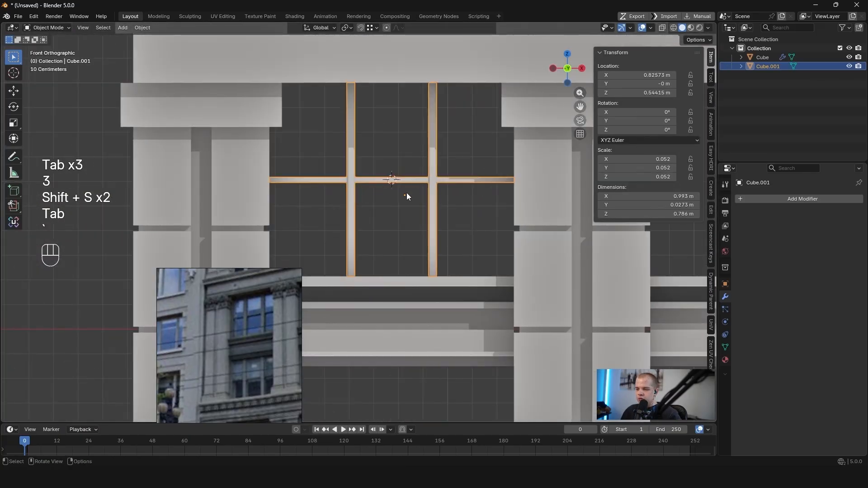
{"action": "scroll", "coordinate": [343, 231], "scroll_direction": "down", "scroll_amount": 2}
{"action": "key", "text": "shift+a"}
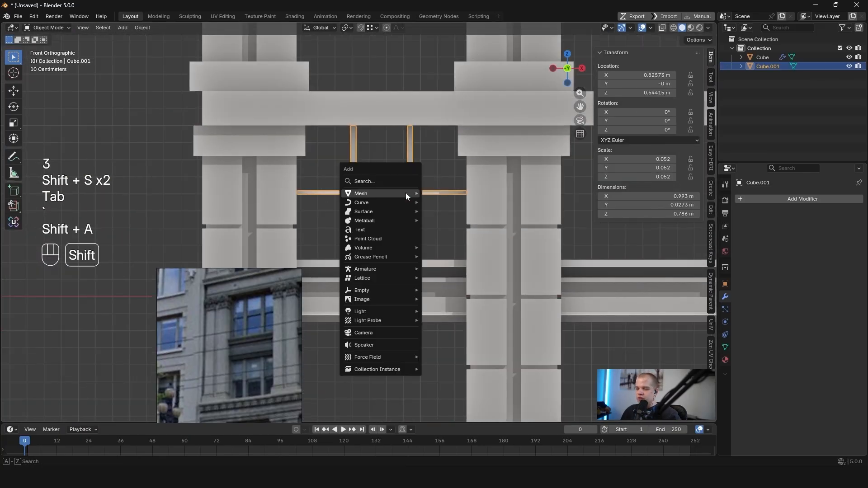
{"action": "mouse_move", "coordinate": [379, 193]}
{"action": "left_click", "coordinate": [448, 192]}
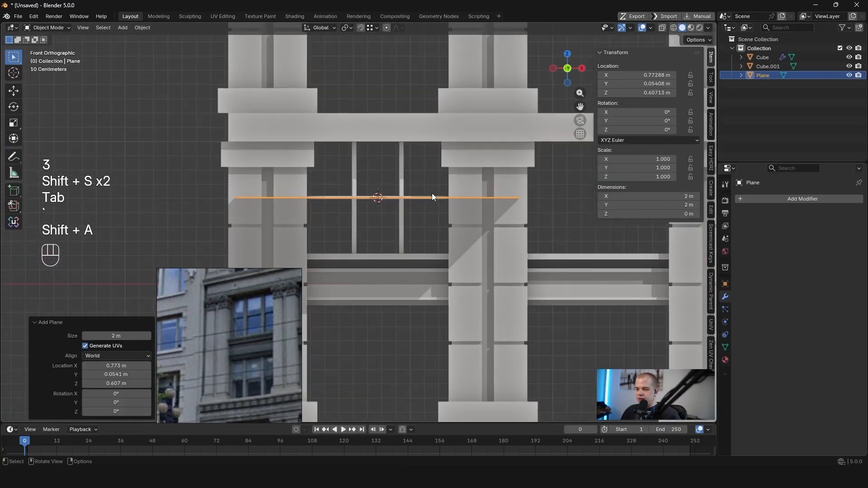
Rotate the new plane 90° about the X axis so it stands upright behind the window bars
{"action": "mouse_move", "coordinate": [432, 194]}
{"action": "middle_mouse_down"}
{"action": "mouse_move", "coordinate": [338, 205]}
{"action": "mouse_move", "coordinate": [494, 248]}
{"action": "middle_mouse_up"}
{"action": "key", "text": "grave"}
{"action": "key", "text": "z"}
{"action": "left_click", "coordinate": [344, 198]}
{"action": "scroll", "coordinate": [343, 241], "scroll_direction": "up", "scroll_amount": 3}
{"action": "scroll", "coordinate": [326, 232], "scroll_direction": "down", "scroll_amount": 4}
{"action": "key", "text": "z"}
{"action": "left_click", "coordinate": [546, 256]}
{"action": "key", "text": "grave"}
{"action": "left_click", "coordinate": [473, 210]}
{"action": "key", "text": "r"}
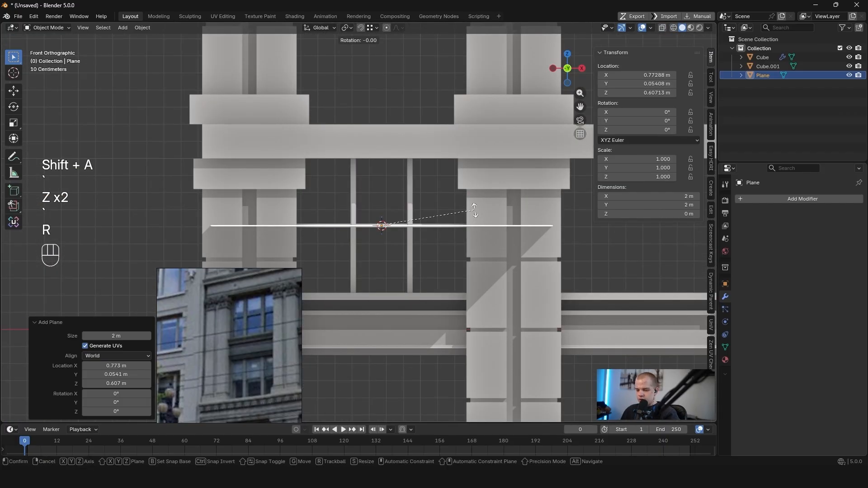
{"action": "key", "text": "x"}
{"action": "key", "text": "9"}
{"action": "key", "text": "0"}
{"action": "key", "text": "Return"}
{"action": "scroll", "coordinate": [352, 191], "scroll_direction": "down", "scroll_amount": 4}
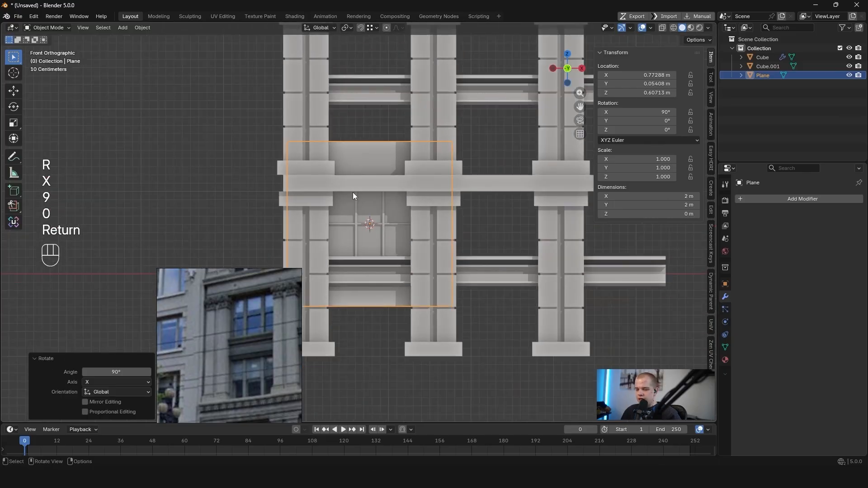
Scale the upright plane to about 0.527 so it fills the opening between the two pillars
{"action": "key", "text": "a"}
{"action": "key", "text": "s"}
{"action": "key", "text": "ctrl+z"}
{"action": "key", "text": "s"}
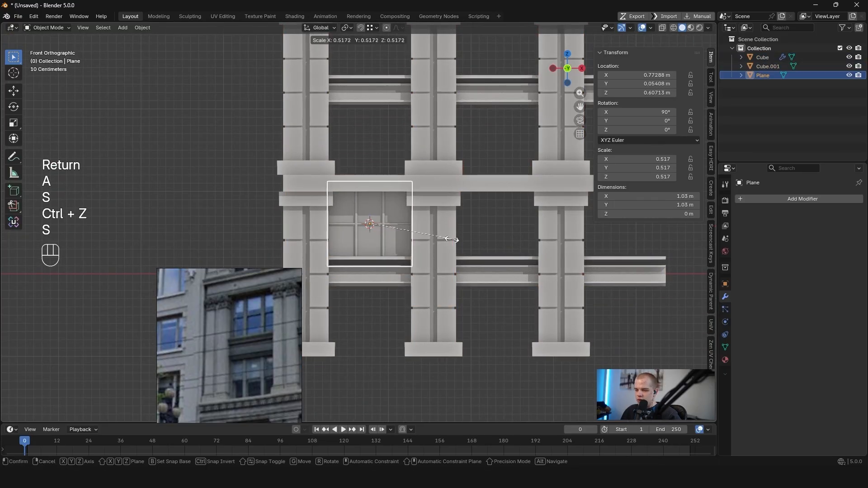
{"action": "left_click", "coordinate": [454, 239]}
{"action": "key", "text": "alt+a"}
Duplicate the window bars with their backing plane and move the copies about 1.09 m down along Z
{"action": "scroll", "coordinate": [428, 243], "scroll_direction": "up", "scroll_amount": 2}
{"action": "scroll", "coordinate": [361, 202], "scroll_direction": "down", "scroll_amount": 2}
{"action": "key", "text": "grave"}
{"action": "middle_click_drag", "start_coordinate": [362, 202], "coordinate": [409, 102]}
{"action": "left_click", "coordinate": [360, 158]}
{"action": "scroll", "coordinate": [400, 201], "scroll_direction": "up", "scroll_amount": 3}
{"action": "left_click", "coordinate": [386, 183], "text": "shift"}
{"action": "key", "text": "shift+d"}
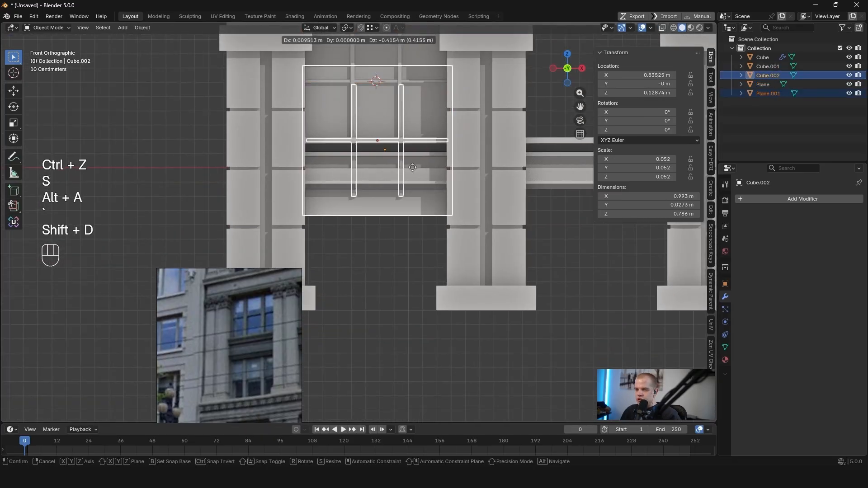
{"action": "key", "text": "z"}
{"action": "left_click", "coordinate": [413, 250]}
{"action": "scroll", "coordinate": [448, 199], "scroll_direction": "up", "scroll_amount": 5}
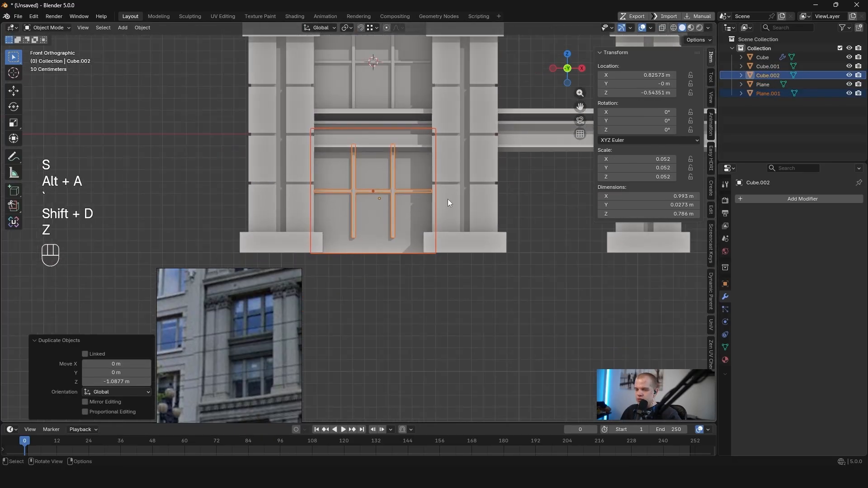
{"action": "scroll", "coordinate": [454, 203], "scroll_direction": "down", "scroll_amount": 1}
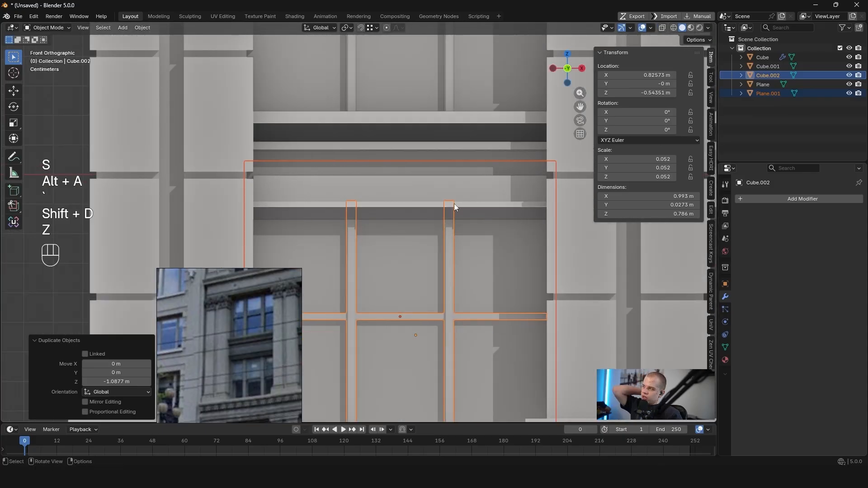
{"action": "scroll", "coordinate": [366, 177], "scroll_direction": "down", "scroll_amount": 6}
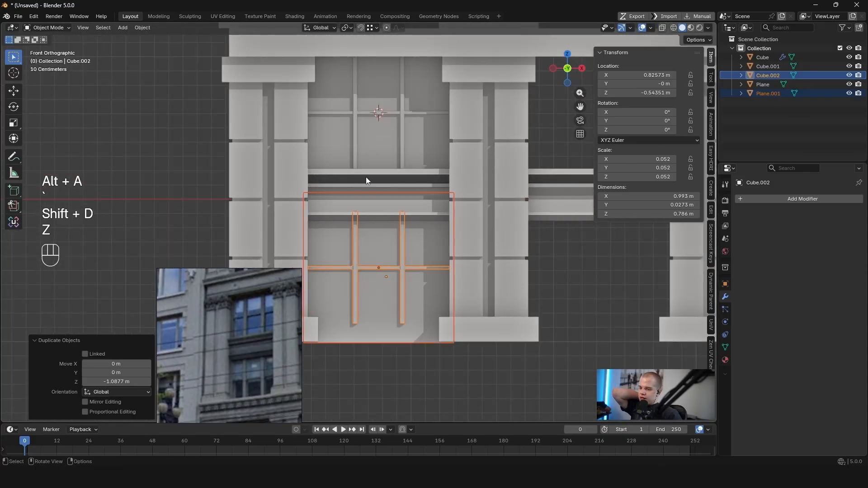
Move the duplicated window bars and backing plane about 0.18 m further down along Z
{"action": "left_click", "coordinate": [192, 180]}
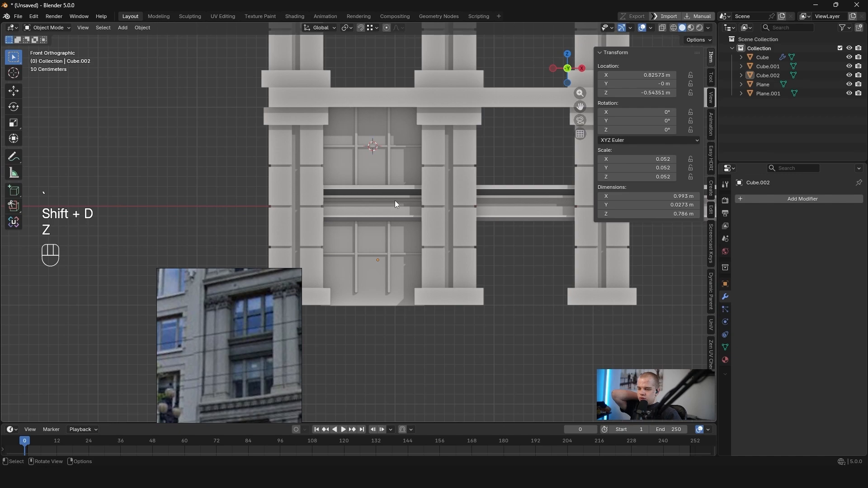
{"action": "scroll", "coordinate": [398, 203], "scroll_direction": "down", "scroll_amount": 2}
{"action": "scroll", "coordinate": [361, 253], "scroll_direction": "up", "scroll_amount": 2}
{"action": "left_click", "coordinate": [327, 227]}
{"action": "key", "text": "alt+a"}
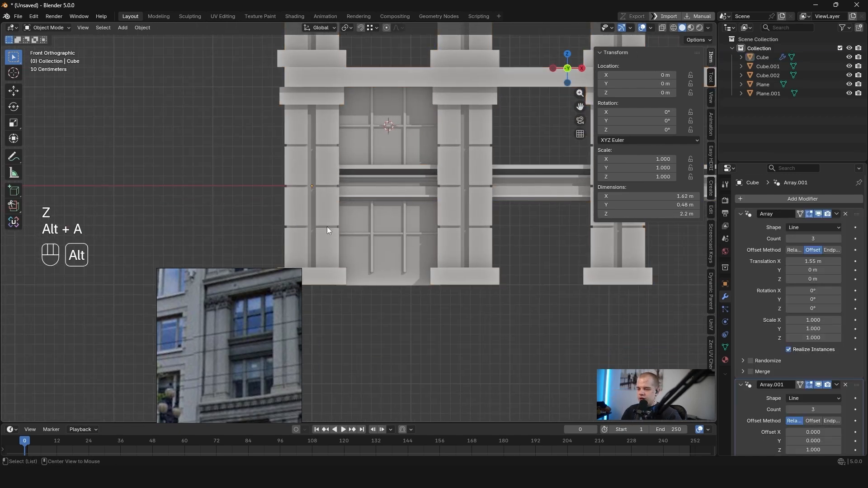
{"action": "key", "text": "z"}
{"action": "left_click", "coordinate": [374, 240]}
{"action": "scroll", "coordinate": [373, 240], "scroll_direction": "up", "scroll_amount": 3}
{"action": "key", "text": "z"}
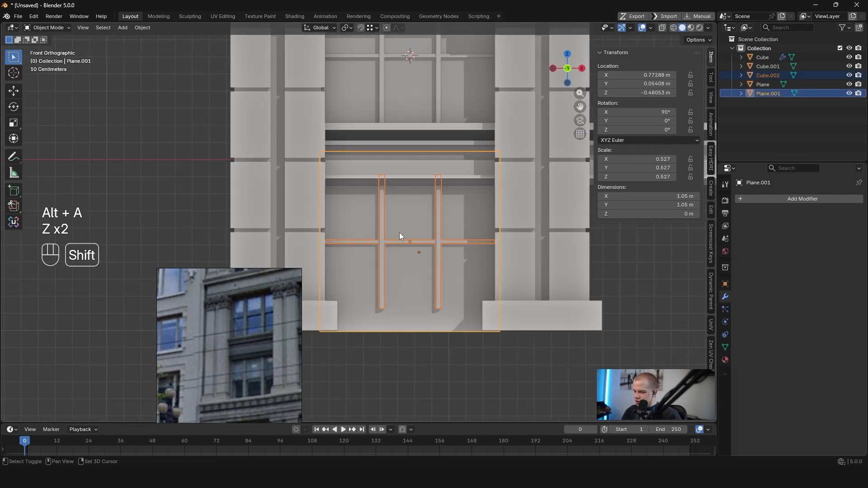
{"action": "key", "text": "g"}
{"action": "key", "text": "z"}
{"action": "left_click", "coordinate": [394, 256]}
{"action": "key", "text": "g"}
{"action": "left_click", "coordinate": [379, 260]}
{"action": "key", "text": "alt+a"}
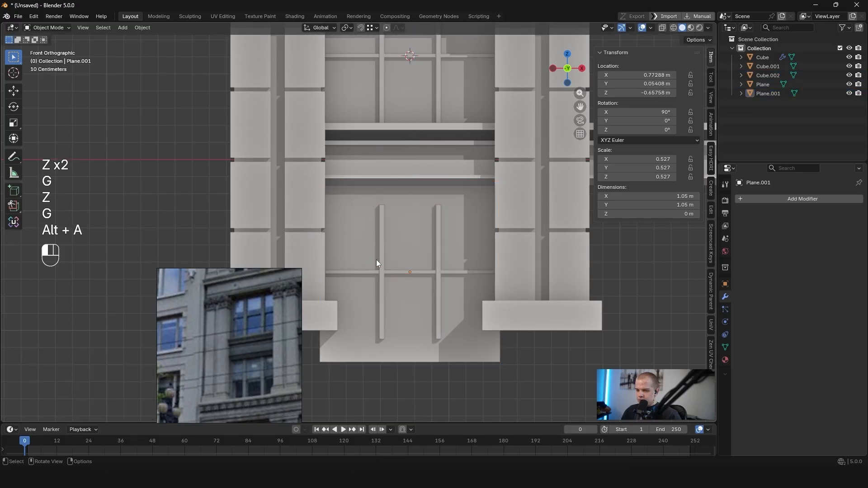
Move only the lower window bars up about 0.11 m along Z towards the ledge above
{"action": "middle_click_drag", "start_coordinate": [378, 240], "coordinate": [350, 194]}
{"action": "scroll", "coordinate": [351, 194], "scroll_direction": "up", "scroll_amount": 4}
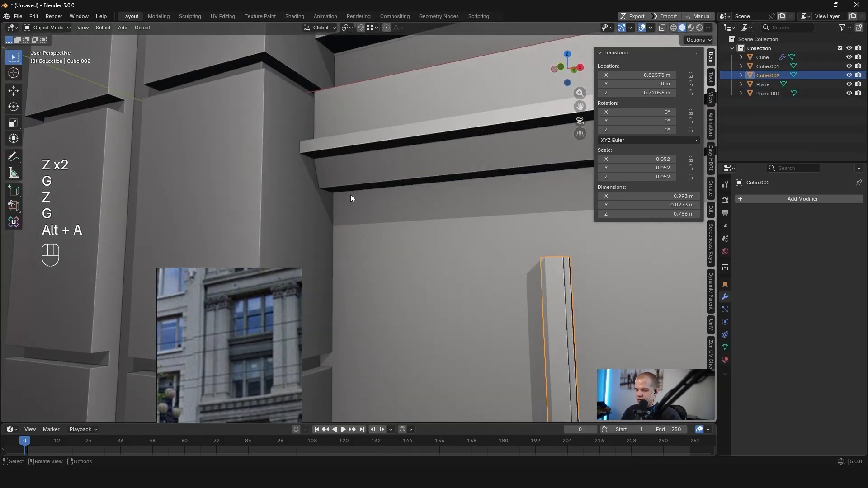
{"action": "left_click", "coordinate": [320, 186]}
{"action": "key", "text": "grave"}
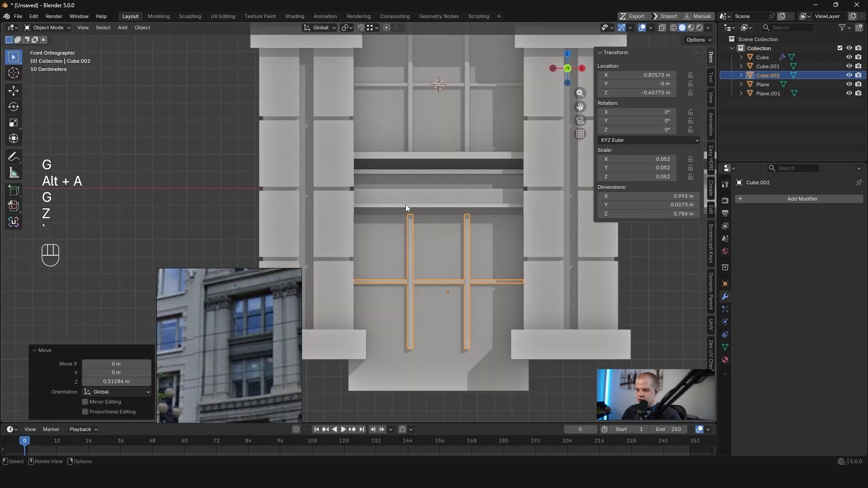
{"action": "key", "text": "z"}
{"action": "scroll", "coordinate": [355, 221], "scroll_direction": "up", "scroll_amount": 3}
{"action": "key", "text": "z"}
{"action": "key", "text": "alt+a"}
Try to move the inner bottom corner vertices of the first pillar's base along Y and along X
{"action": "left_click", "coordinate": [367, 271]}
{"action": "key", "text": "Tab"}
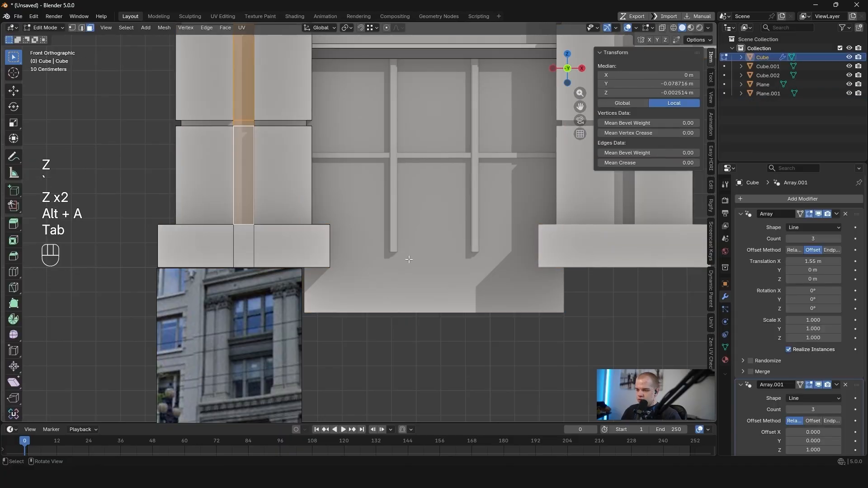
{"action": "key", "text": "z"}
{"action": "key", "text": "1"}
{"action": "key", "text": "alt+a"}
{"action": "left_click_drag", "start_coordinate": [332, 256], "coordinate": [362, 239]}
{"action": "key", "text": "z"}
{"action": "left_click", "coordinate": [416, 242]}
{"action": "scroll", "coordinate": [420, 248], "scroll_direction": "up", "scroll_amount": 3}
{"action": "key", "text": "g"}
{"action": "key", "text": "y"}
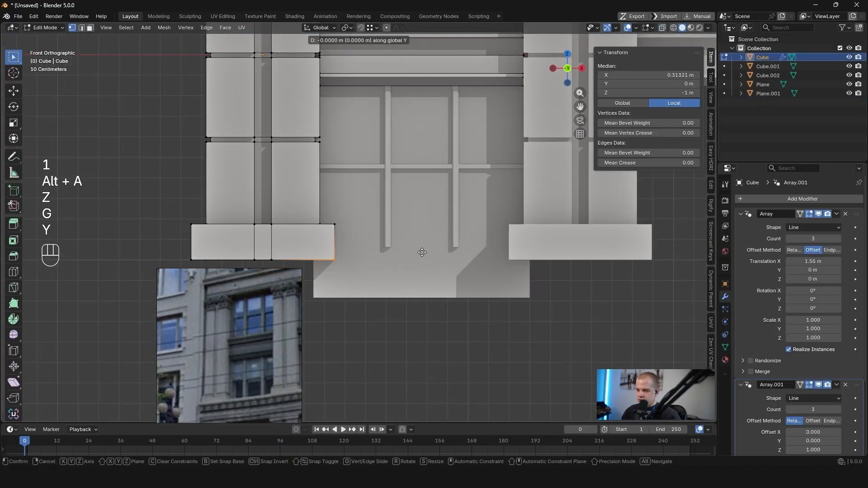
{"action": "key", "text": "g"}
{"action": "key", "text": "x"}
{"action": "left_click", "coordinate": [493, 240]}
{"action": "key", "text": "Tab"}
{"action": "scroll", "coordinate": [493, 241], "scroll_direction": "down", "scroll_amount": 2}
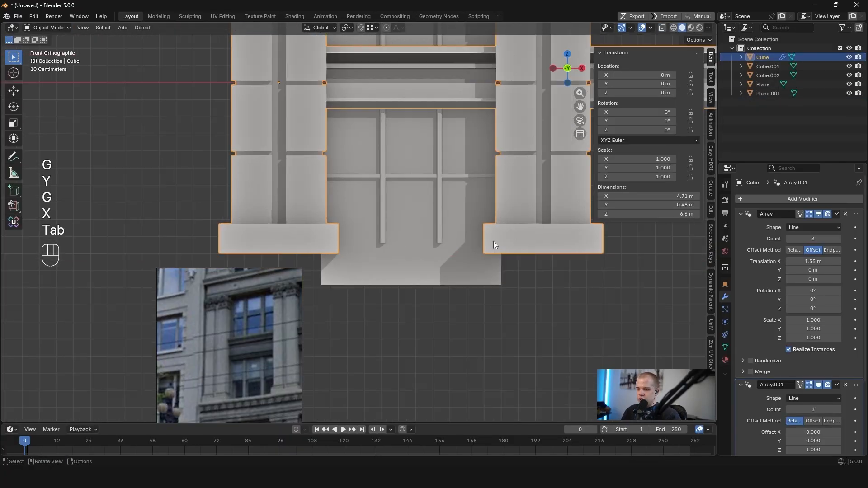
Raise the bottom edge of the lower backing plane along Z to about the level of the pillar bases
{"action": "key", "text": "alt+a"}
{"action": "middle_click_drag", "start_coordinate": [409, 229], "coordinate": [435, 223], "text": "shift"}
{"action": "key", "text": "grave"}
{"action": "scroll", "coordinate": [375, 188], "scroll_direction": "down", "scroll_amount": 4}
{"action": "mouse_move", "coordinate": [374, 189]}
{"action": "middle_mouse_down", "text": "shift"}
{"action": "mouse_move", "coordinate": [377, 247]}
{"action": "mouse_move", "coordinate": [367, 169]}
{"action": "mouse_move", "coordinate": [382, 189]}
{"action": "middle_mouse_up", "text": "shift"}
{"action": "key", "text": "grave"}
{"action": "scroll", "coordinate": [412, 214], "scroll_direction": "up", "scroll_amount": 3}
{"action": "left_click", "coordinate": [412, 213]}
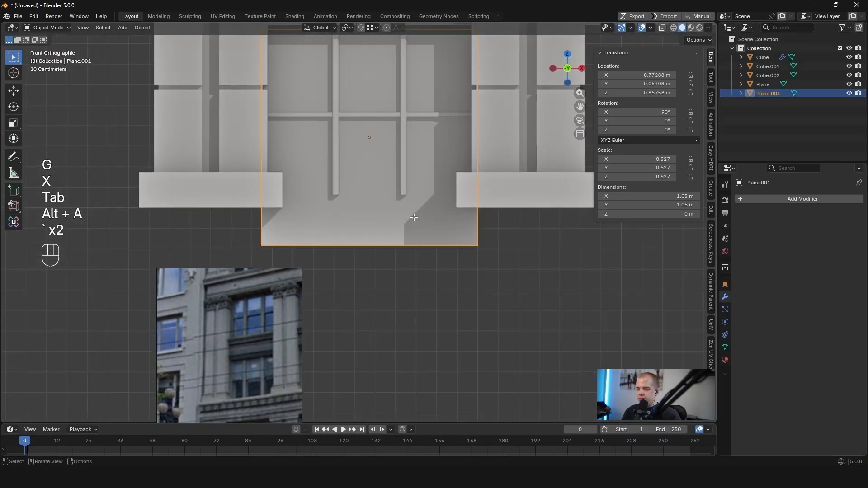
{"action": "key", "text": "Tab"}
{"action": "key", "text": "1"}
{"action": "key", "text": "z"}
{"action": "left_click_drag", "start_coordinate": [253, 250], "coordinate": [466, 235]}
{"action": "key", "text": "z"}
{"action": "key", "text": "g"}
{"action": "key", "text": "z"}
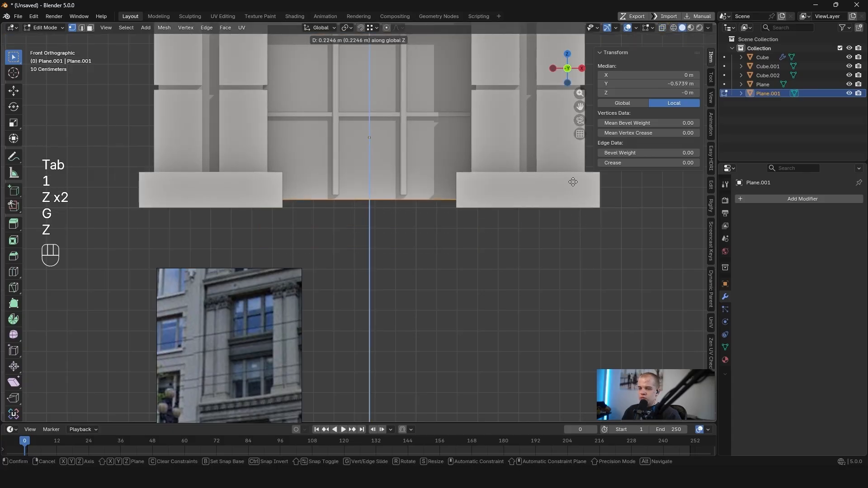
{"action": "left_click", "coordinate": [542, 183]}
{"action": "key", "text": "z"}
{"action": "key", "text": "z"}
{"action": "key", "text": "Tab"}
Duplicate the narrow front top face of the wall panel's ledge and move the copy down along Z between the pillar bases
{"action": "mouse_move", "coordinate": [436, 193]}
{"action": "middle_mouse_down"}
{"action": "mouse_move", "coordinate": [337, 205]}
{"action": "mouse_move", "coordinate": [324, 197]}
{"action": "mouse_move", "coordinate": [360, 177]}
{"action": "mouse_move", "coordinate": [371, 211]}
{"action": "middle_mouse_up"}
{"action": "left_click", "coordinate": [299, 200]}
{"action": "key", "text": "grave"}
{"action": "scroll", "coordinate": [379, 157], "scroll_direction": "up", "scroll_amount": 2}
{"action": "key", "text": "Tab"}
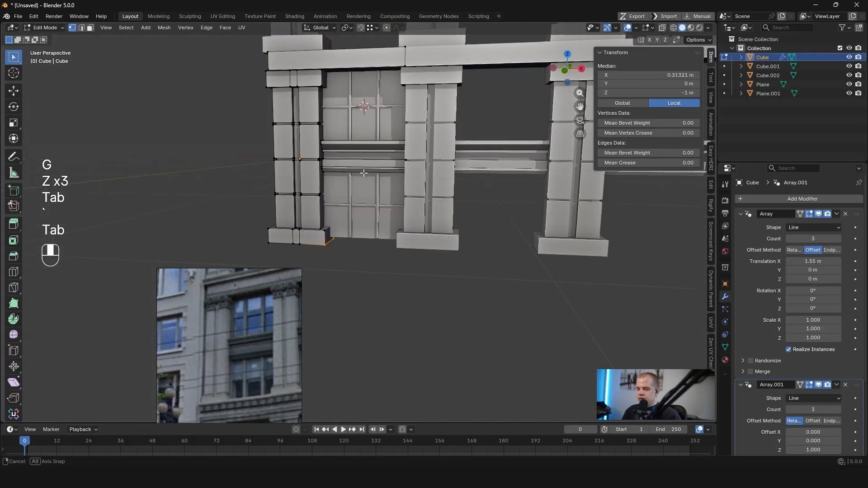
{"action": "key", "text": "alt+a"}
{"action": "scroll", "coordinate": [371, 211], "scroll_direction": "up", "scroll_amount": 3}
{"action": "scroll", "coordinate": [371, 212], "scroll_direction": "up", "scroll_amount": 2}
{"action": "key", "text": "3"}
{"action": "left_click", "coordinate": [345, 221]}
{"action": "key", "text": "z"}
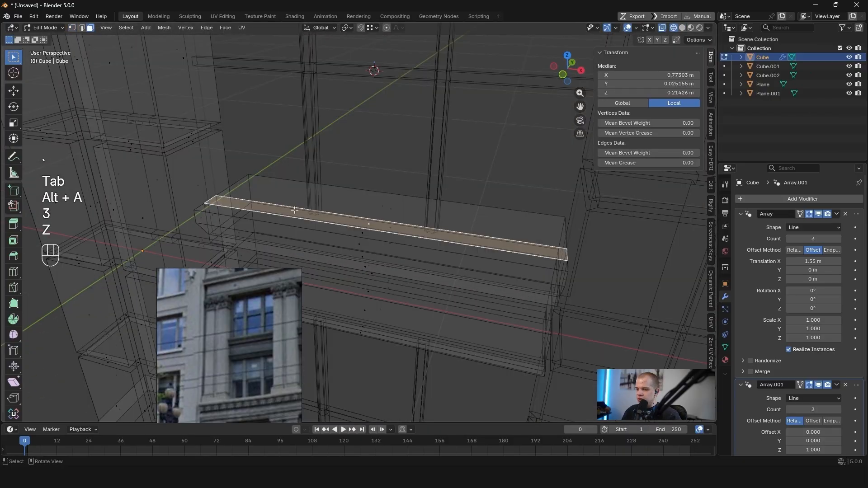
{"action": "key", "text": "z"}
{"action": "middle_click_drag", "start_coordinate": [358, 227], "coordinate": [366, 172], "text": "shift"}
{"action": "key", "text": "shift+d"}
{"action": "right_click", "coordinate": [347, 176]}
{"action": "key", "text": "g"}
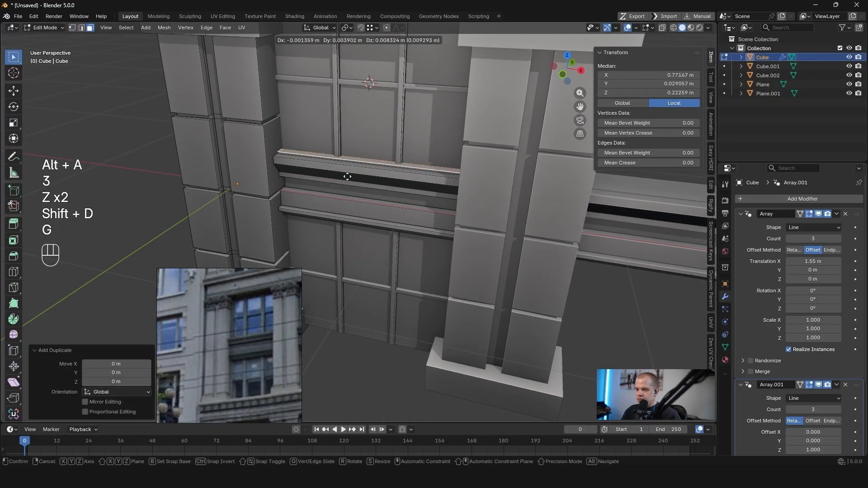
{"action": "left_click", "coordinate": [355, 331]}
Raise the duplicated narrow face about 0.015 m along Z between the first two pillar bases
{"action": "middle_click_drag", "start_coordinate": [356, 331], "coordinate": [333, 220]}
{"action": "scroll", "coordinate": [416, 245], "scroll_direction": "up", "scroll_amount": 2}
{"action": "key", "text": "g"}
{"action": "key", "text": "z"}
{"action": "left_click", "coordinate": [429, 237]}
Extrude the narrow face down along Z to the underside of the pillar bases to form a bottom strip
{"action": "key", "text": "e"}
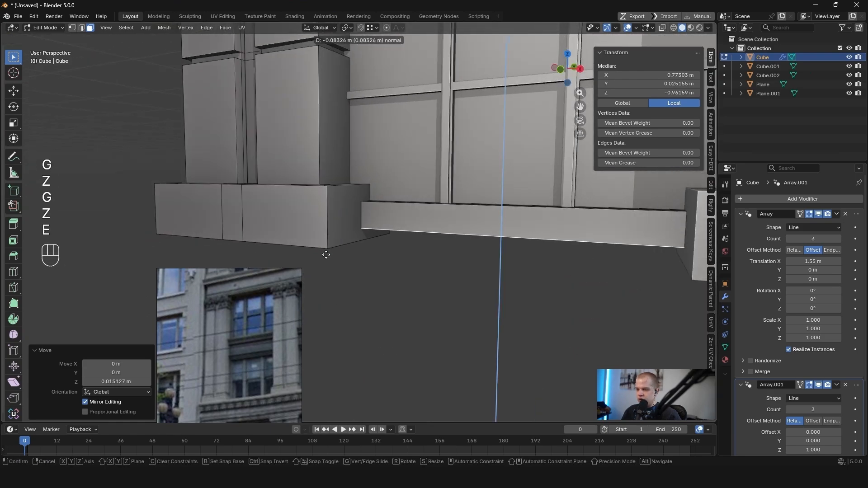
{"action": "key", "text": "z"}
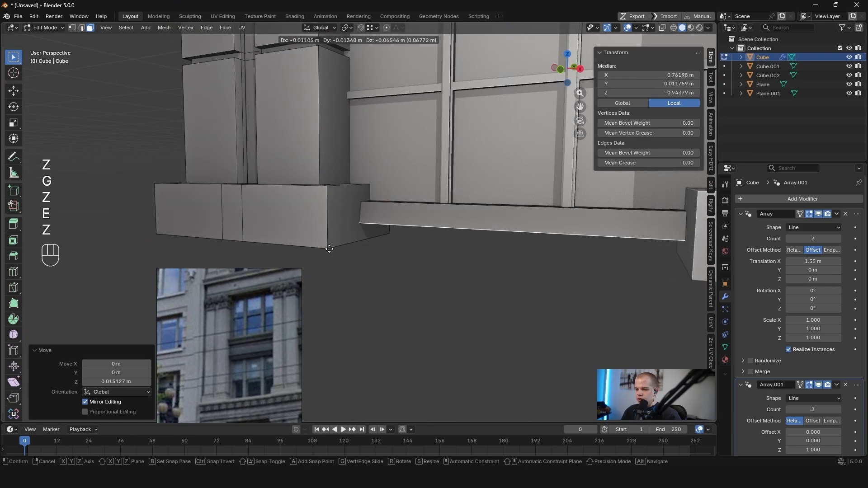
{"action": "key", "text": "z"}
{"action": "left_click", "coordinate": [326, 249]}
{"action": "middle_click_drag", "start_coordinate": [326, 248], "coordinate": [449, 197]}
{"action": "key", "text": "alt+a"}
{"action": "key", "text": "Tab"}
{"action": "key", "text": "Tab"}
{"action": "key", "text": "a"}
{"action": "key", "text": "alt+a"}
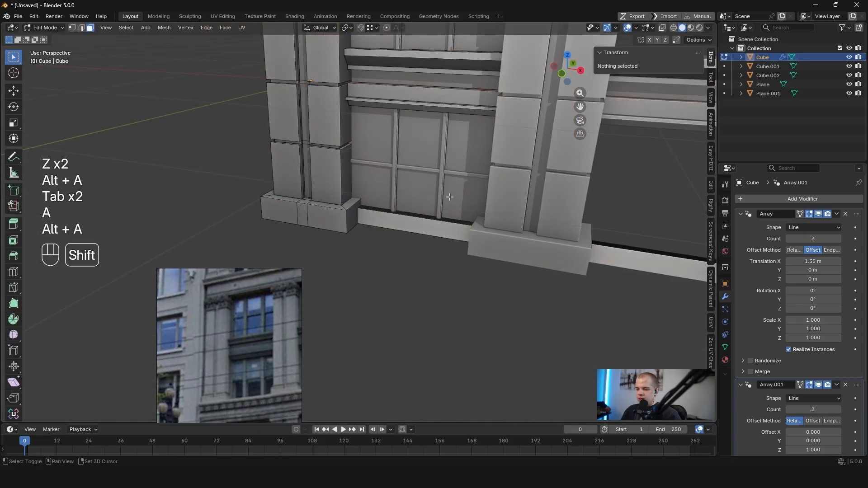
Switch the viewport shading lighting from MatCap to Studio and deselect the facade object
{"action": "key", "text": "Tab"}
{"action": "scroll", "coordinate": [404, 218], "scroll_direction": "up", "scroll_amount": 2}
{"action": "left_click", "coordinate": [708, 28]}
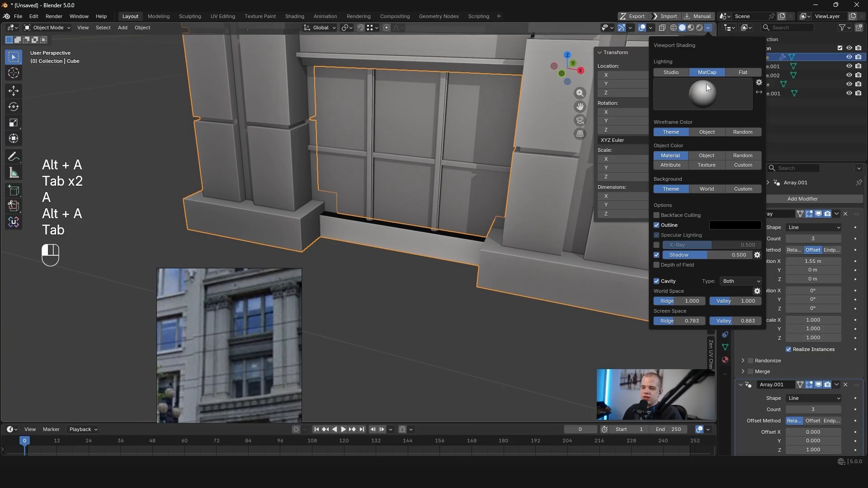
{"action": "mouse_move", "coordinate": [441, 181]}
{"action": "middle_mouse_down"}
{"action": "mouse_move", "coordinate": [495, 180]}
{"action": "mouse_move", "coordinate": [407, 216]}
{"action": "middle_mouse_up"}
{"action": "key", "text": "Tab"}
{"action": "key", "text": "alt+a"}
{"action": "scroll", "coordinate": [406, 217], "scroll_direction": "up", "scroll_amount": 2}
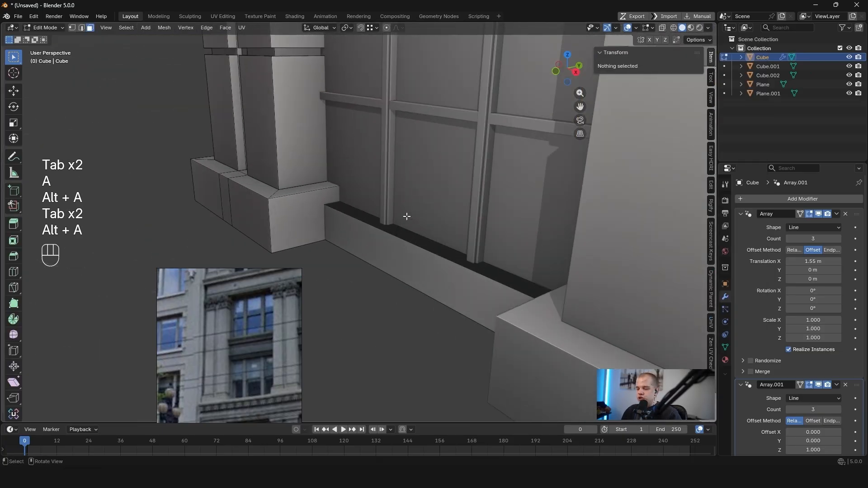
{"action": "left_click", "coordinate": [708, 28]}
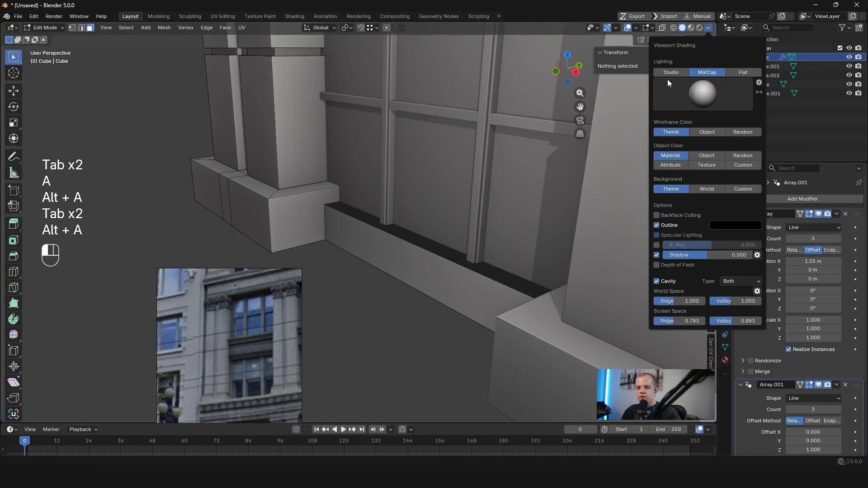
{"action": "key", "text": "Tab"}
{"action": "scroll", "coordinate": [465, 150], "scroll_direction": "down", "scroll_amount": 3}
{"action": "mouse_move", "coordinate": [465, 150]}
{"action": "middle_mouse_down"}
{"action": "mouse_move", "coordinate": [444, 205]}
{"action": "mouse_move", "coordinate": [433, 183]}
{"action": "middle_mouse_up"}
{"action": "key", "text": "alt+a"}
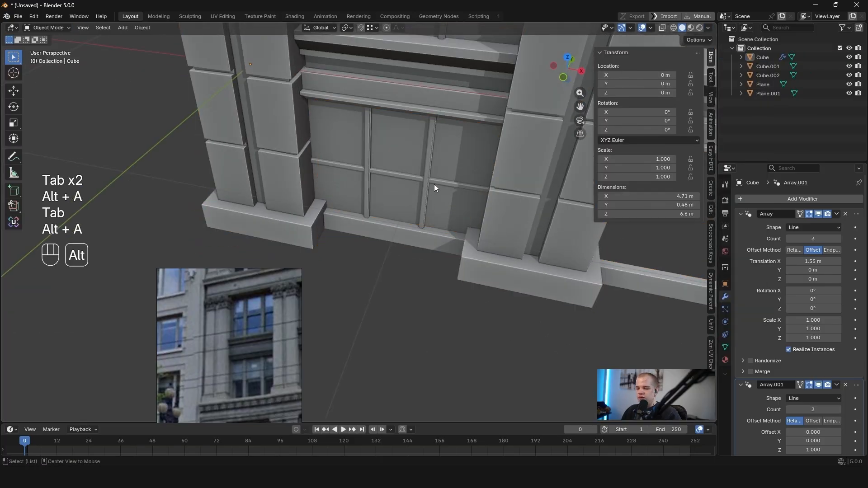
Turn on the face orientation overlay and examine which way the bottom strip's faces point
{"action": "scroll", "coordinate": [443, 182], "scroll_direction": "up", "scroll_amount": 3}
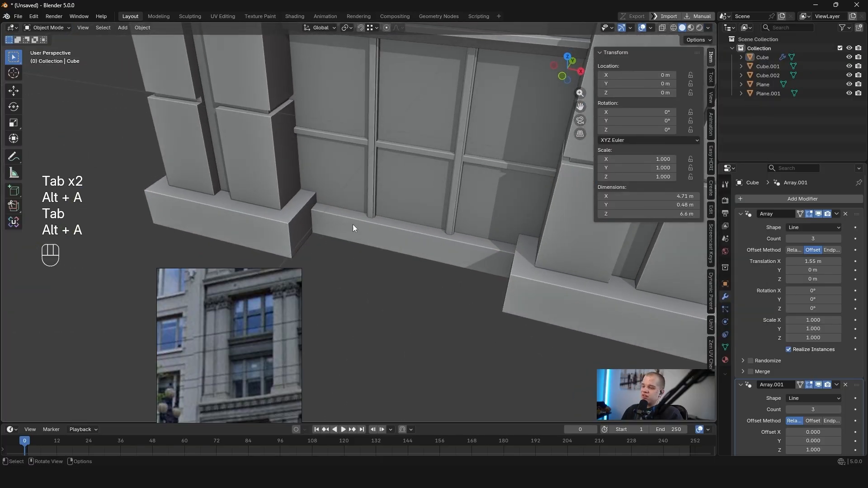
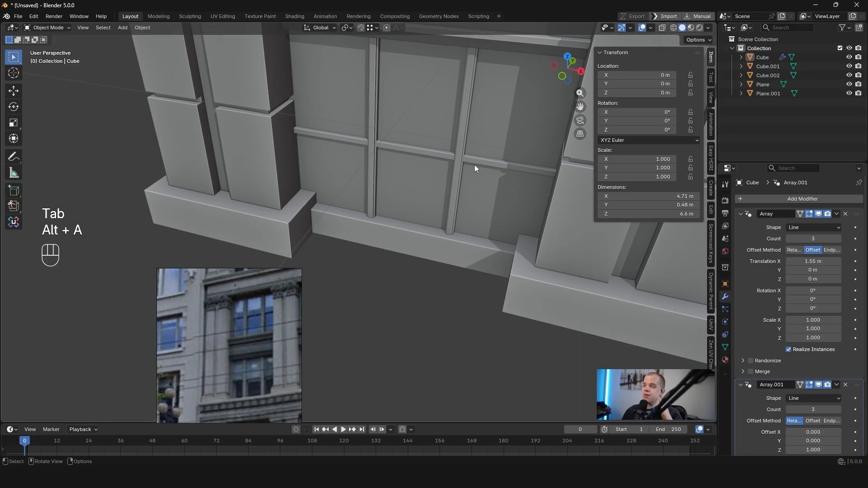
{"action": "left_click", "coordinate": [652, 27]}
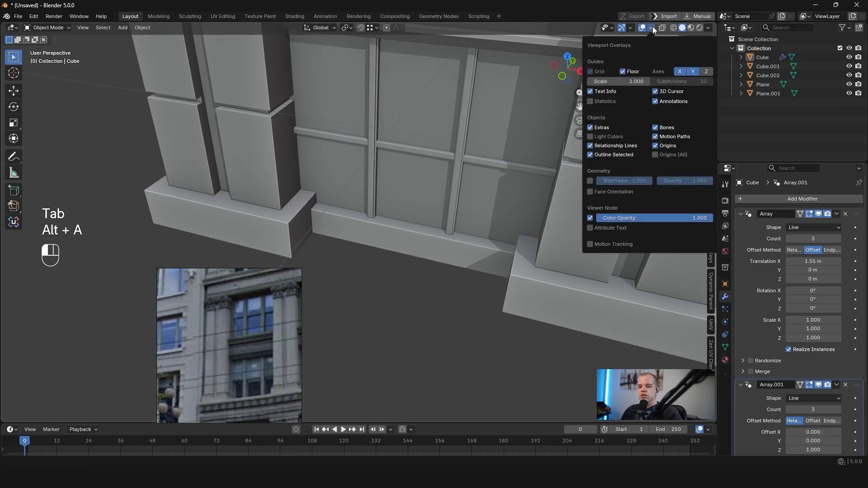
{"action": "left_click", "coordinate": [591, 192]}
{"action": "middle_click_drag", "start_coordinate": [587, 191], "coordinate": [434, 146]}
{"action": "scroll", "coordinate": [434, 145], "scroll_direction": "down", "scroll_amount": 3}
{"action": "scroll", "coordinate": [381, 232], "scroll_direction": "up", "scroll_amount": 5}
{"action": "key", "text": "Tab"}
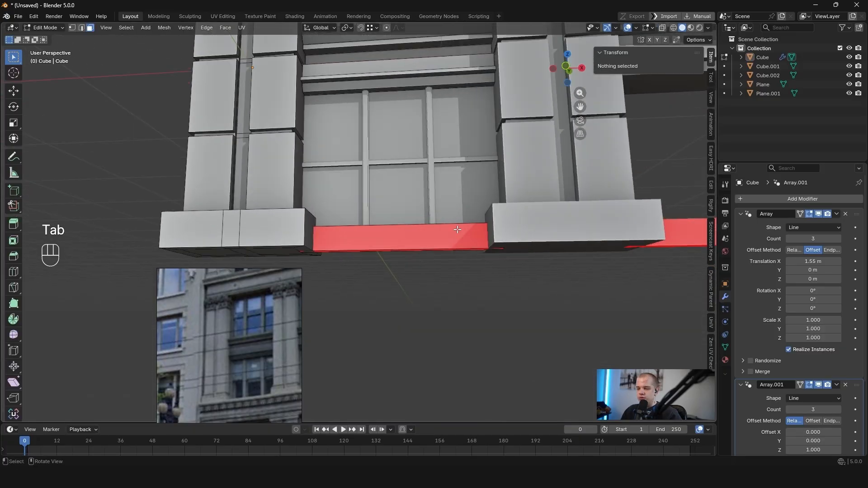
{"action": "scroll", "coordinate": [457, 229], "scroll_direction": "up", "scroll_amount": 1}
{"action": "key", "text": "alt+a"}
{"action": "key", "text": "a"}
{"action": "key", "text": "alt+a"}
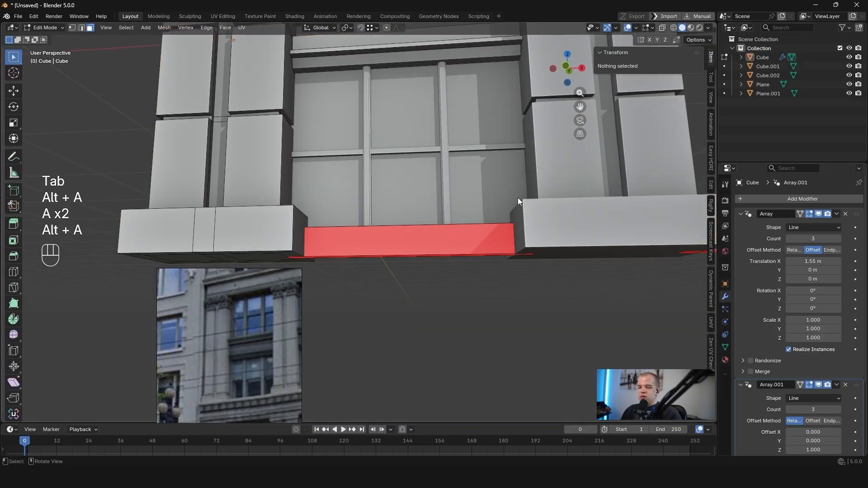
{"action": "key", "text": "Tab"}
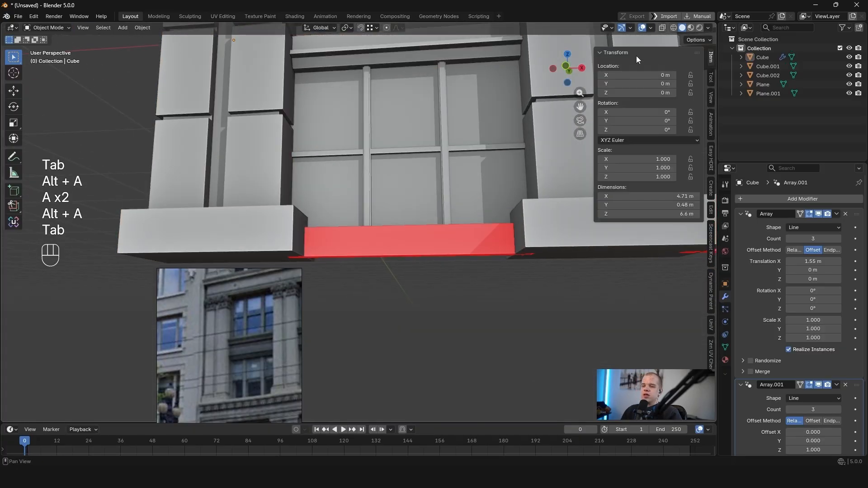
Turn off the face orientation overlay, enable backface culling, and examine the bottom strip between the pillar bases
{"action": "left_click", "coordinate": [652, 27]}
{"action": "left_click", "coordinate": [598, 192]}
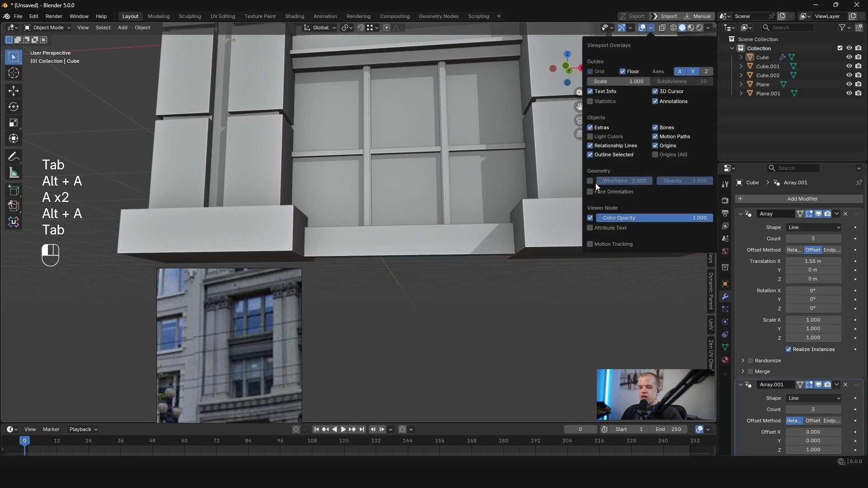
{"action": "left_click", "coordinate": [708, 28]}
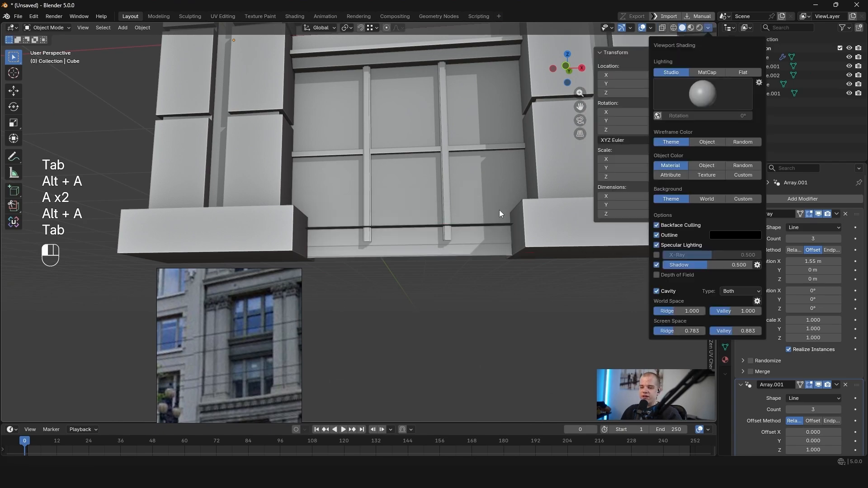
{"action": "mouse_move", "coordinate": [499, 214]}
{"action": "middle_mouse_down"}
{"action": "mouse_move", "coordinate": [454, 237]}
{"action": "mouse_move", "coordinate": [403, 246]}
{"action": "middle_mouse_up"}
{"action": "key", "text": "Tab"}
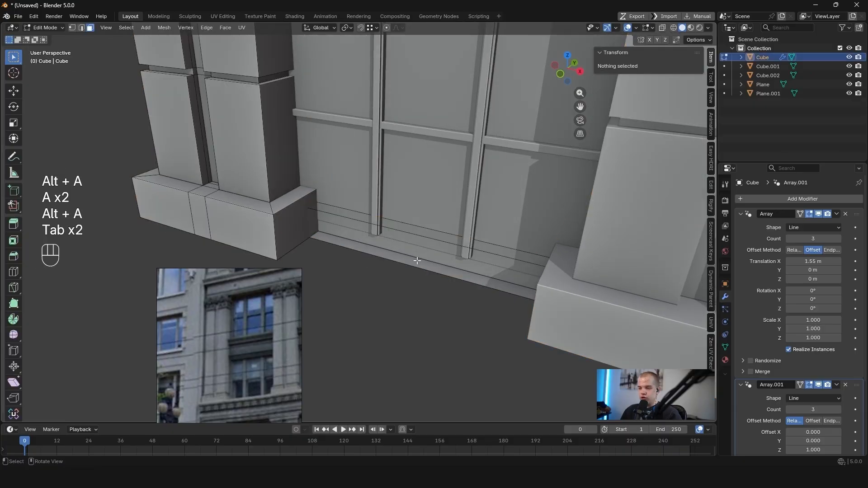
{"action": "key", "text": "Tab"}
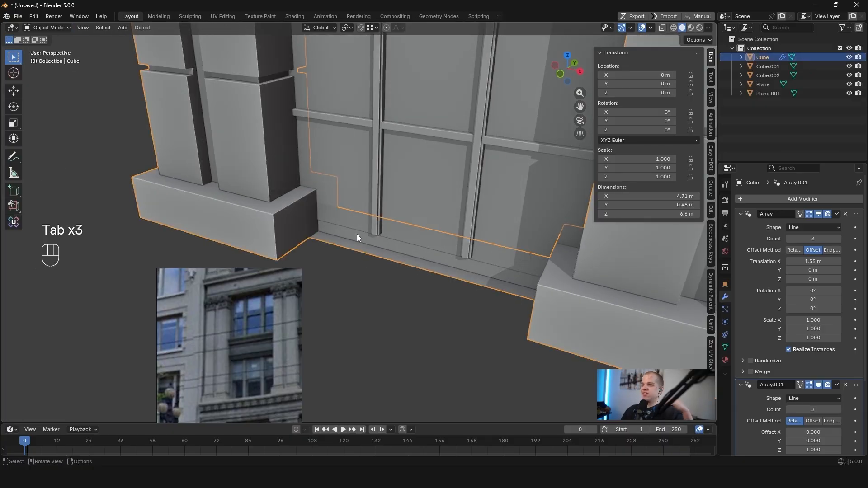
Disable backface culling and select all geometry of the pillar and bottom strip mesh
{"action": "left_click", "coordinate": [708, 28]}
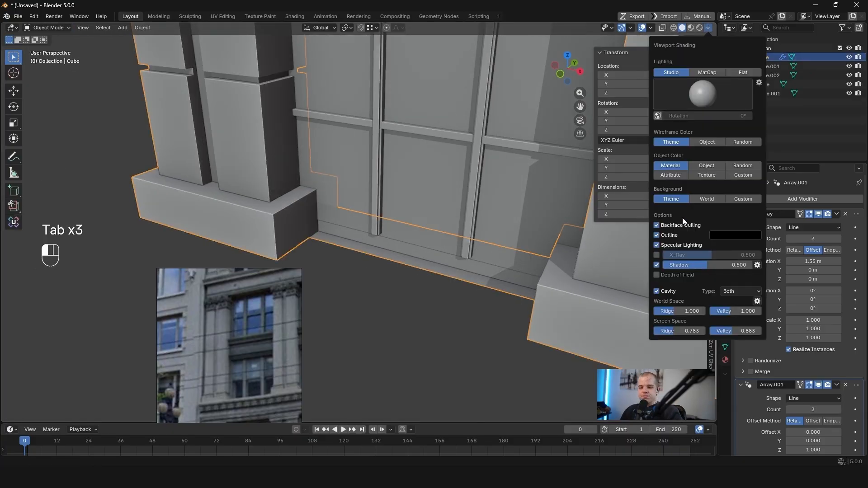
{"action": "middle_click_drag", "start_coordinate": [585, 227], "coordinate": [408, 215]}
{"action": "key", "text": "alt+a"}
{"action": "key", "text": "Tab"}
{"action": "key", "text": "a"}
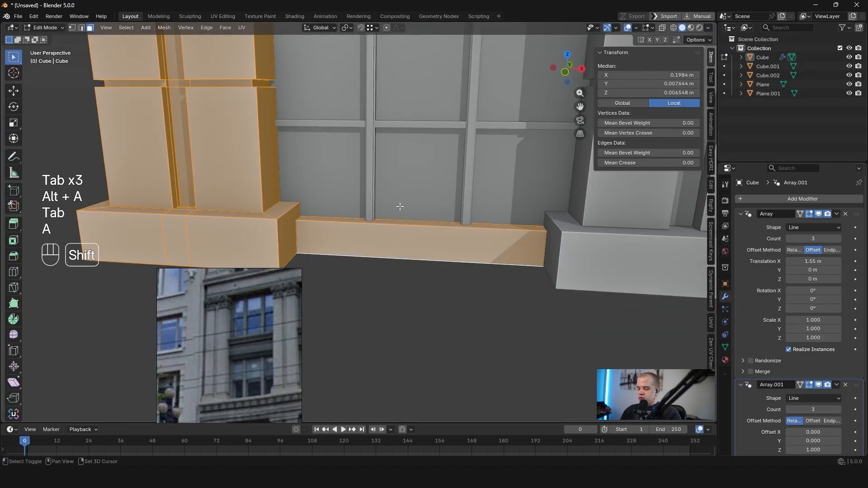
Box-select the bottom strip's end vertices at the second pillar in front view and examine how the strip meets the base
{"action": "scroll", "coordinate": [399, 204], "scroll_direction": "down", "scroll_amount": 5}
{"action": "key", "text": "Tab"}
{"action": "key", "text": "grave"}
{"action": "key", "text": "z"}
{"action": "key", "text": "Tab"}
{"action": "key", "text": "1"}
{"action": "left_click_drag", "start_coordinate": [424, 259], "coordinate": [524, 198]}
{"action": "key", "text": "z"}
{"action": "key", "text": "Tab"}
{"action": "key", "text": "alt+a"}
{"action": "scroll", "coordinate": [549, 210], "scroll_direction": "up", "scroll_amount": 1}
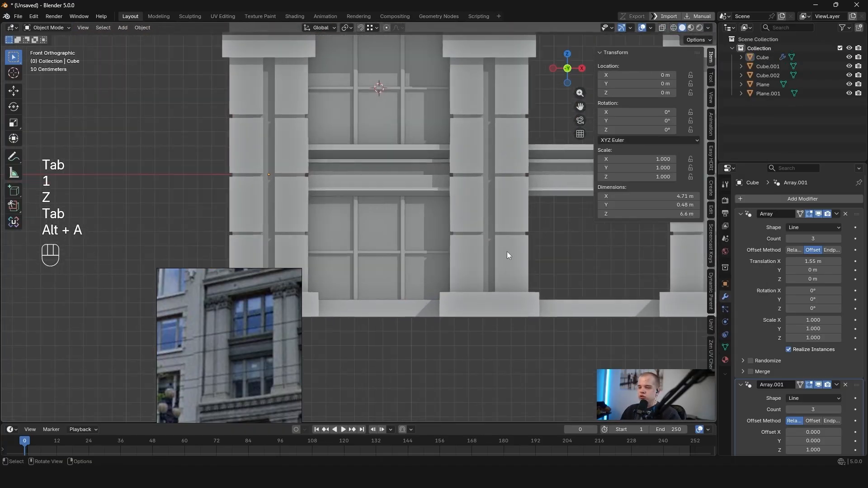
{"action": "key", "text": "Tab"}
{"action": "key", "text": "z"}
{"action": "key", "text": "z"}
{"action": "key", "text": "Tab"}
{"action": "scroll", "coordinate": [475, 260], "scroll_direction": "up", "scroll_amount": 6}
{"action": "middle_click_drag", "start_coordinate": [511, 204], "coordinate": [471, 229], "text": "shift"}
Examine from the front and at an angle where the wall panel's ledges meet the side of the first pillar
{"action": "scroll", "coordinate": [479, 260], "scroll_direction": "down", "scroll_amount": 7}
{"action": "key", "text": "grave"}
{"action": "mouse_move", "coordinate": [345, 226]}
{"action": "middle_mouse_down", "text": "shift"}
{"action": "mouse_move", "coordinate": [389, 218]}
{"action": "mouse_move", "coordinate": [492, 226]}
{"action": "middle_mouse_up", "text": "shift"}
{"action": "scroll", "coordinate": [361, 223], "scroll_direction": "up", "scroll_amount": 5}
{"action": "key", "text": "z"}
{"action": "key", "text": "z"}
{"action": "scroll", "coordinate": [402, 219], "scroll_direction": "up", "scroll_amount": 2}
{"action": "key", "text": "Tab"}
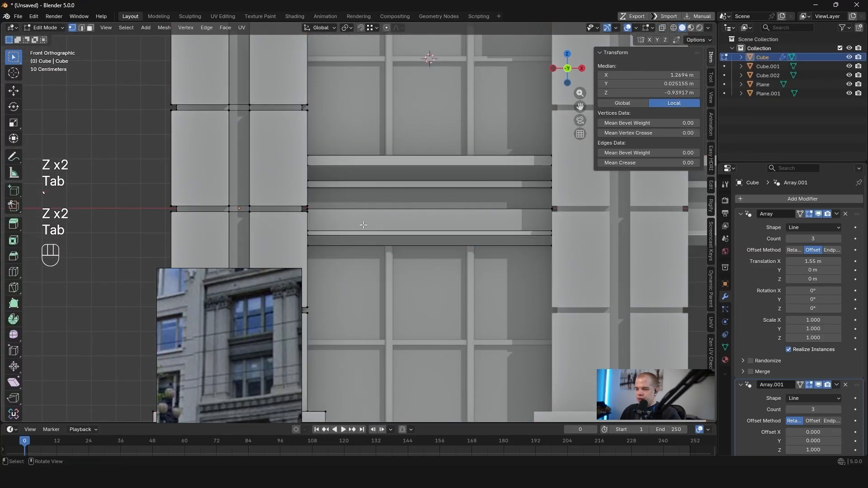
{"action": "scroll", "coordinate": [362, 223], "scroll_direction": "up", "scroll_amount": 7}
{"action": "key", "text": "alt+a"}
{"action": "scroll", "coordinate": [363, 198], "scroll_direction": "down", "scroll_amount": 4}
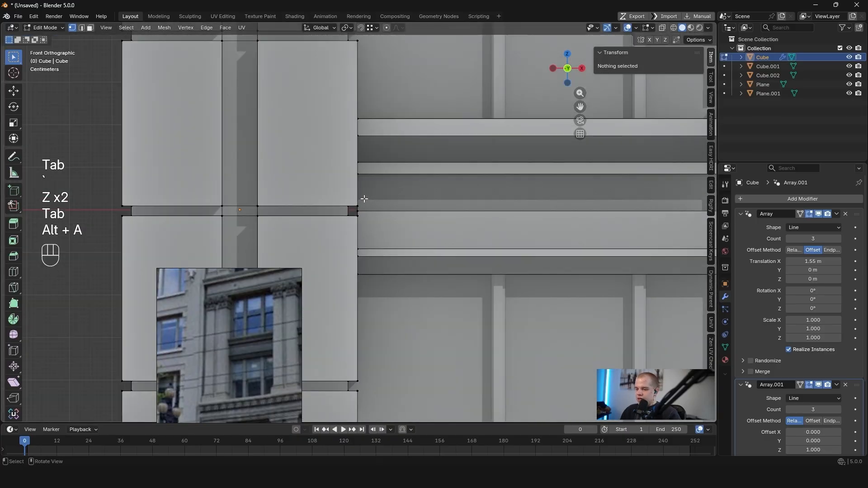
{"action": "scroll", "coordinate": [352, 207], "scroll_direction": "down", "scroll_amount": 7}
{"action": "key", "text": "Tab"}
{"action": "middle_click_drag", "start_coordinate": [361, 215], "coordinate": [404, 234]}
{"action": "key", "text": "Tab"}
{"action": "scroll", "coordinate": [407, 233], "scroll_direction": "up", "scroll_amount": 5}
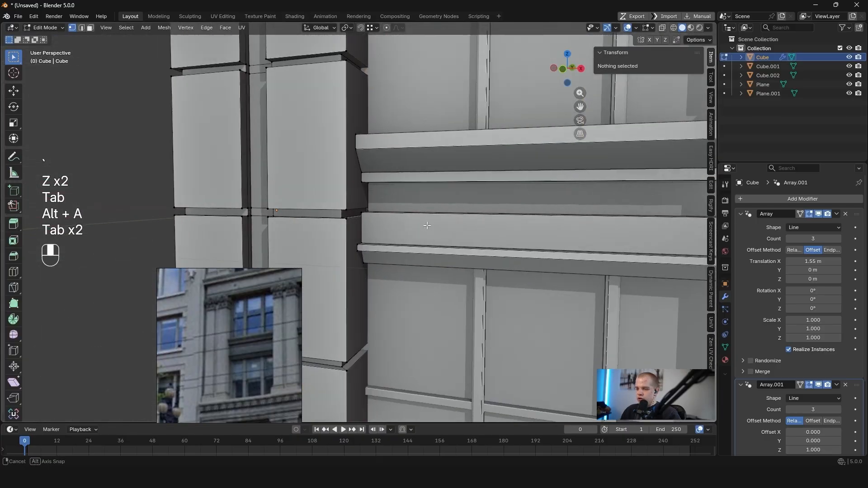
{"action": "key", "text": "grave"}
{"action": "key", "text": "Tab"}
{"action": "scroll", "coordinate": [429, 194], "scroll_direction": "down", "scroll_amount": 7}
{"action": "key", "text": "alt+a"}
{"action": "middle_click_drag", "start_coordinate": [501, 246], "coordinate": [480, 247]}
{"action": "scroll", "coordinate": [341, 247], "scroll_direction": "down", "scroll_amount": 4}
Join both window grids and both backing planes into the arrayed pillar object so they repeat with it
{"action": "key", "text": "grave"}
{"action": "middle_click_drag", "start_coordinate": [389, 192], "coordinate": [389, 243], "text": "shift"}
{"action": "scroll", "coordinate": [390, 242], "scroll_direction": "up", "scroll_amount": 3}
{"action": "left_click", "coordinate": [399, 266]}
{"action": "middle_click_drag", "start_coordinate": [421, 289], "coordinate": [412, 207], "text": "shift"}
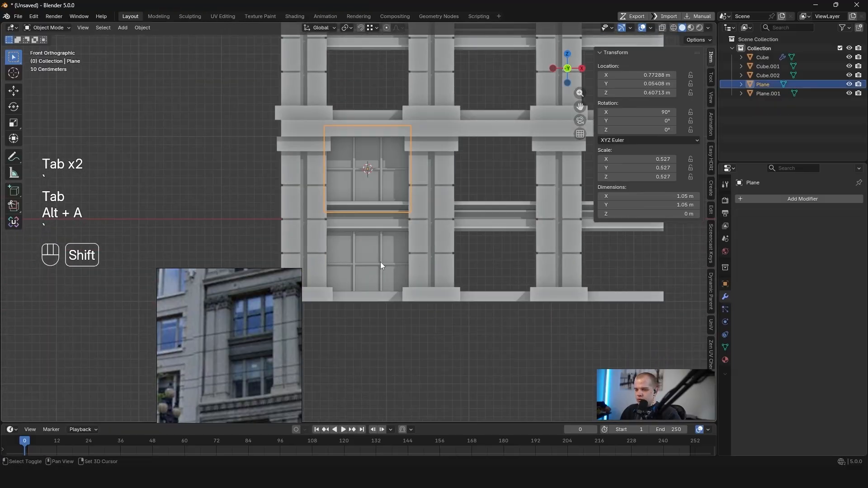
{"action": "left_click", "coordinate": [381, 262], "text": "shift"}
{"action": "left_click", "coordinate": [389, 245], "text": "shift"}
{"action": "left_click", "coordinate": [388, 243], "text": "shift"}
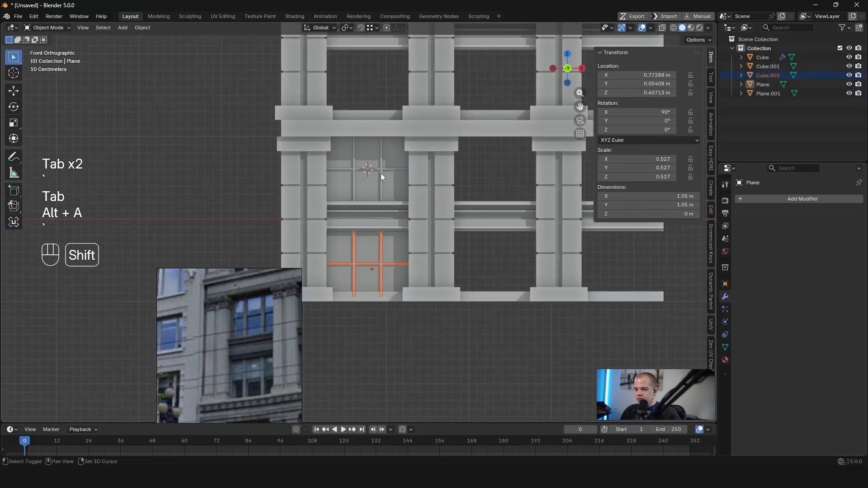
{"action": "left_click", "coordinate": [381, 172], "text": "shift"}
{"action": "left_click", "coordinate": [389, 175], "text": "shift"}
{"action": "left_click", "coordinate": [386, 246], "text": "shift"}
{"action": "scroll", "coordinate": [316, 221], "scroll_direction": "up", "scroll_amount": 1}
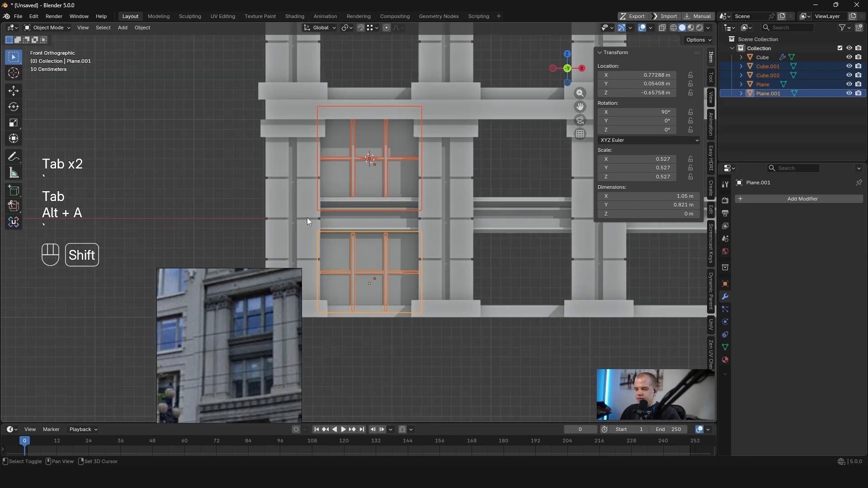
{"action": "middle_click_drag", "start_coordinate": [307, 221], "coordinate": [348, 196], "text": "shift"}
{"action": "left_click", "coordinate": [348, 197], "text": "shift"}
{"action": "key", "text": "ctrl+j"}
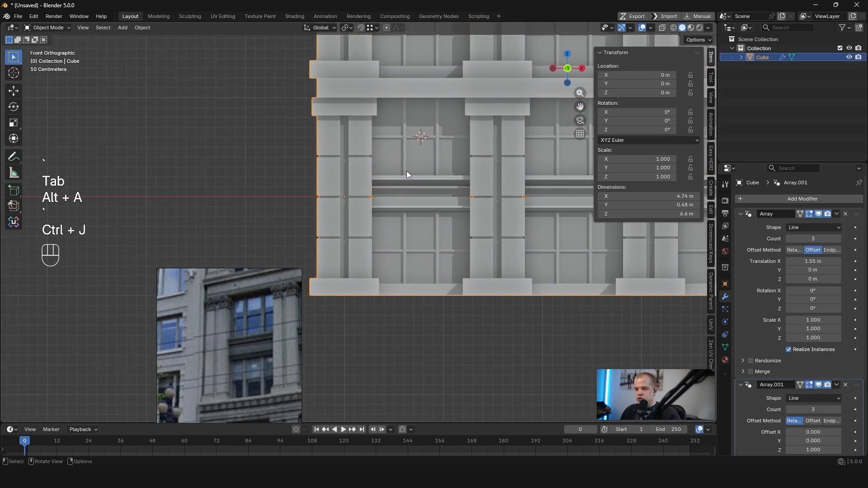
{"action": "scroll", "coordinate": [420, 179], "scroll_direction": "down", "scroll_amount": 1}
{"action": "key", "text": "alt+a"}
Isolate the profiled wall panel in the joined mesh by selecting its linked faces and hiding all unselected geometry
{"action": "scroll", "coordinate": [466, 268], "scroll_direction": "up", "scroll_amount": 5}
{"action": "mouse_move", "coordinate": [493, 215]}
{"action": "middle_mouse_down", "text": "shift"}
{"action": "mouse_move", "coordinate": [502, 268]}
{"action": "mouse_move", "coordinate": [459, 218]}
{"action": "mouse_move", "coordinate": [398, 220]}
{"action": "mouse_move", "coordinate": [449, 218]}
{"action": "mouse_move", "coordinate": [457, 162]}
{"action": "mouse_move", "coordinate": [381, 215]}
{"action": "middle_mouse_up", "text": "shift"}
{"action": "scroll", "coordinate": [448, 225], "scroll_direction": "up", "scroll_amount": 3}
{"action": "left_click", "coordinate": [446, 226]}
{"action": "key", "text": "Tab"}
{"action": "key", "text": "z"}
{"action": "key", "text": "z"}
{"action": "key", "text": "alt+a"}
{"action": "key", "text": "3"}
{"action": "key", "text": "z"}
{"action": "key", "text": "z"}
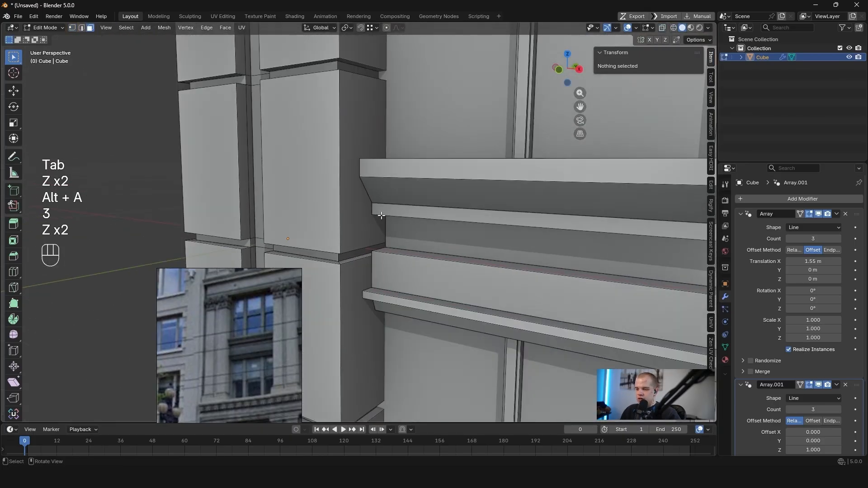
{"action": "key", "text": "grave"}
{"action": "scroll", "coordinate": [468, 208], "scroll_direction": "down", "scroll_amount": 5}
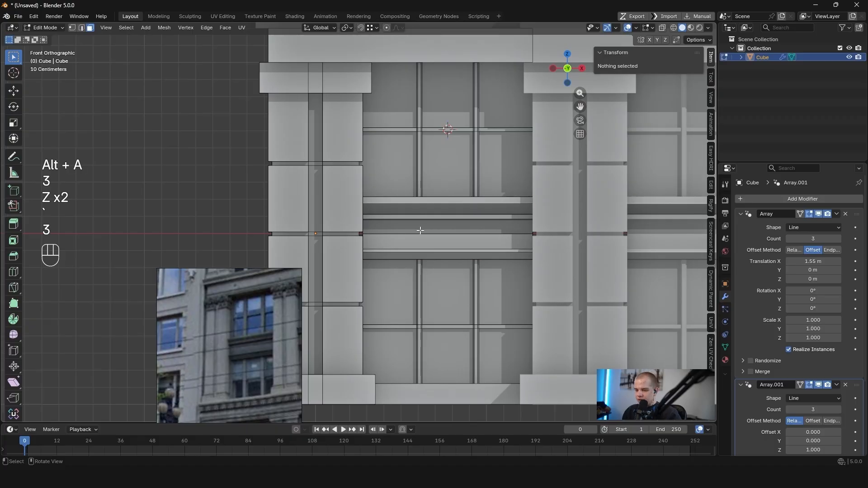
{"action": "key", "text": "l"}
{"action": "scroll", "coordinate": [400, 215], "scroll_direction": "up", "scroll_amount": 4}
{"action": "key", "text": "shift+h"}
{"action": "scroll", "coordinate": [398, 220], "scroll_direction": "down", "scroll_amount": 2}
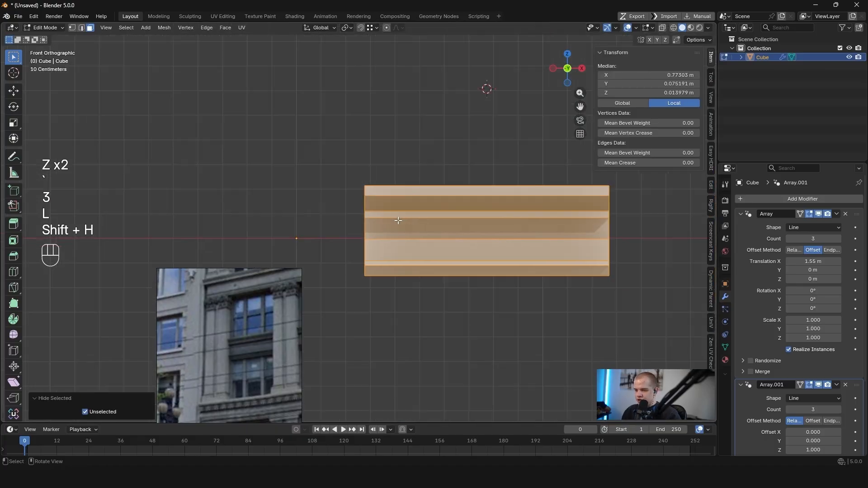
Select all the end faces of the isolated wall panel on its first-pillar side
{"action": "middle_click_drag", "start_coordinate": [398, 220], "coordinate": [461, 230]}
{"action": "key", "text": "alt+a"}
{"action": "scroll", "coordinate": [390, 213], "scroll_direction": "up", "scroll_amount": 3}
{"action": "key", "text": "3"}
{"action": "left_click", "coordinate": [363, 177]}
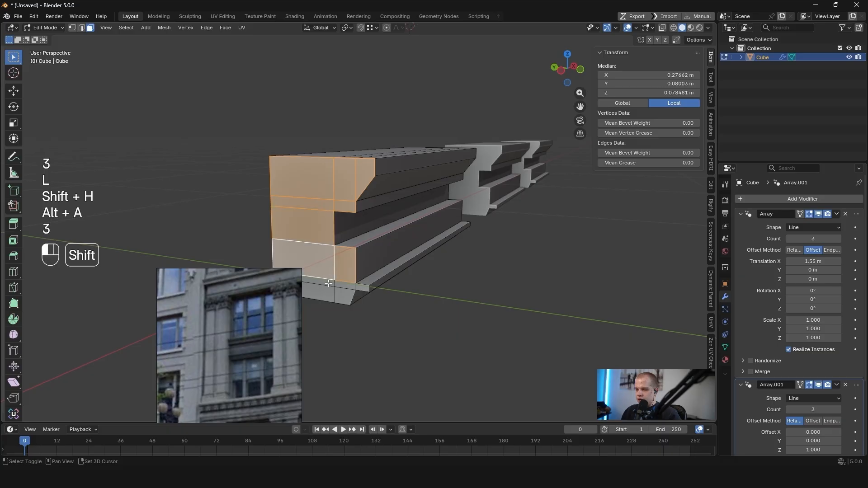
{"action": "middle_click_drag", "start_coordinate": [378, 289], "coordinate": [402, 268]}
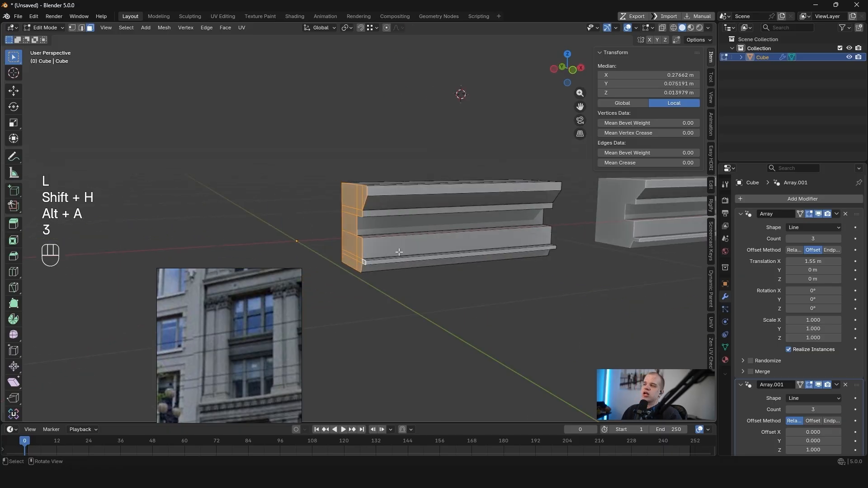
{"action": "key", "text": "alt+h"}
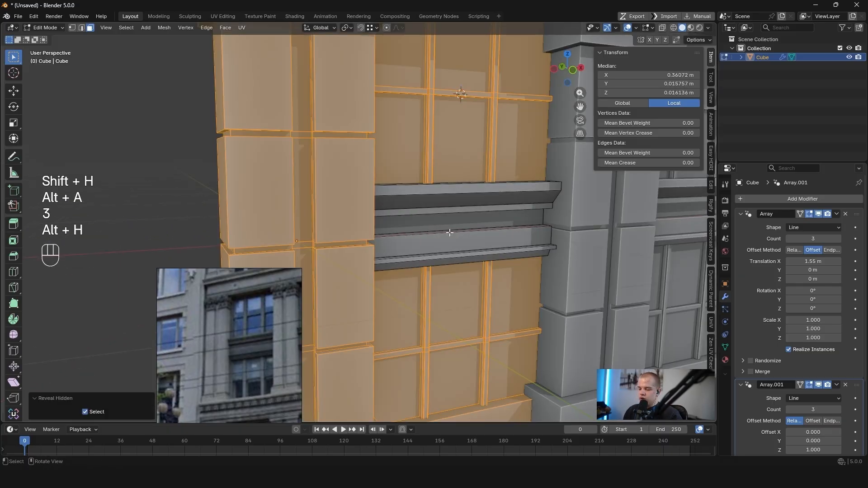
{"action": "key", "text": "ctrl+z"}
{"action": "key", "text": "z"}
{"action": "key", "text": "z"}
{"action": "scroll", "coordinate": [427, 227], "scroll_direction": "down", "scroll_amount": 2}
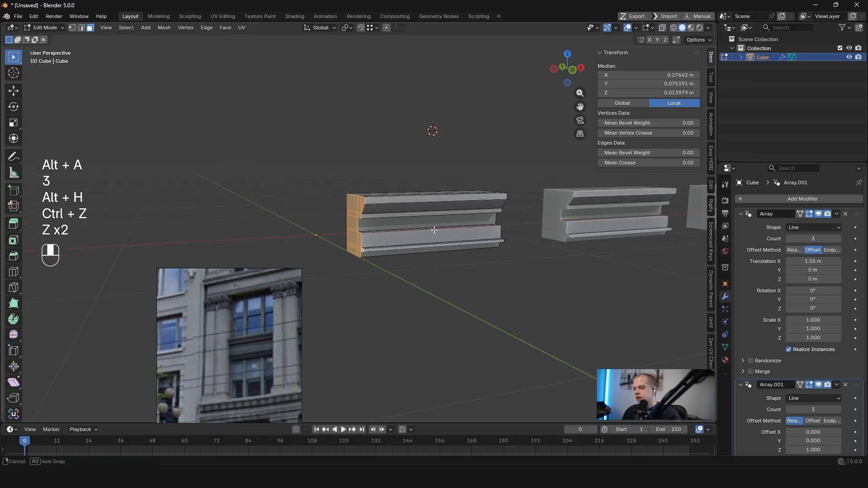
Invert the face selection within the isolated wall panel so its end faces are left out
{"action": "middle_click_drag", "start_coordinate": [434, 231], "coordinate": [334, 215]}
{"action": "scroll", "coordinate": [335, 215], "scroll_direction": "up", "scroll_amount": 1}
{"action": "key", "text": "ctrl+i"}
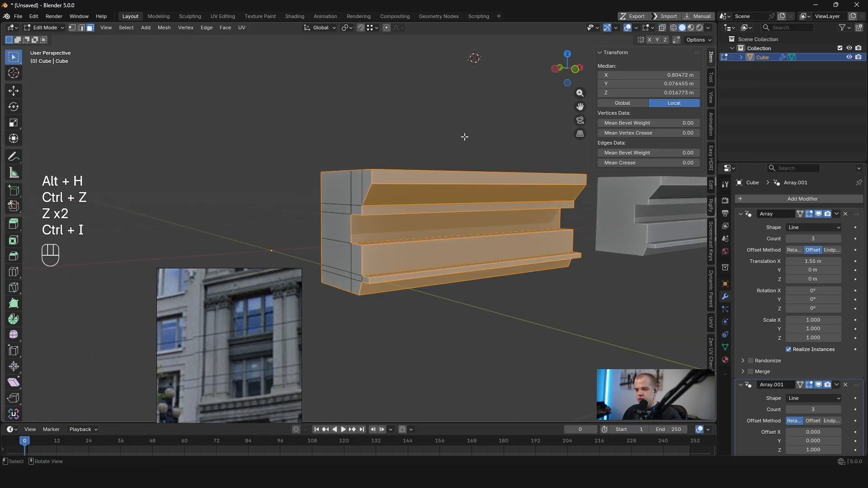
{"action": "scroll", "coordinate": [387, 198], "scroll_direction": "down", "scroll_amount": 2}
{"action": "key", "text": "z"}
{"action": "key", "text": "z"}
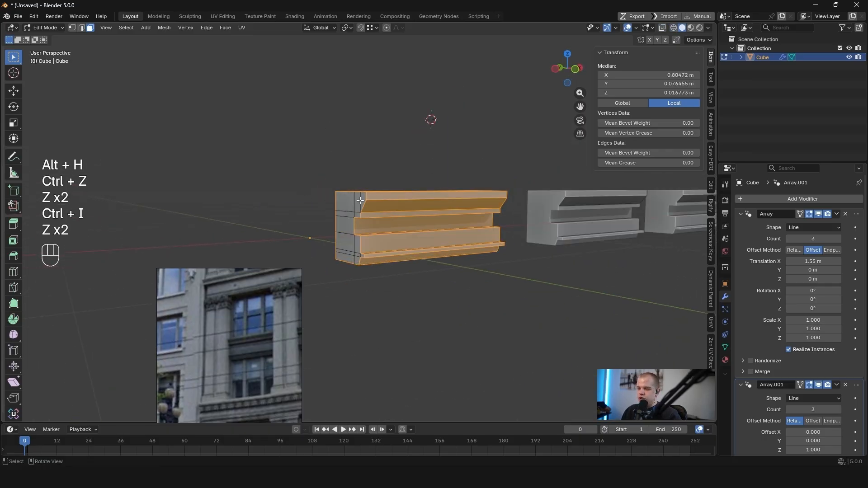
Reveal the hidden geometry as selected, and invert the selection to keep only the panel's end faces in wireframe
{"action": "key", "text": "alt+h"}
{"action": "key", "text": "z"}
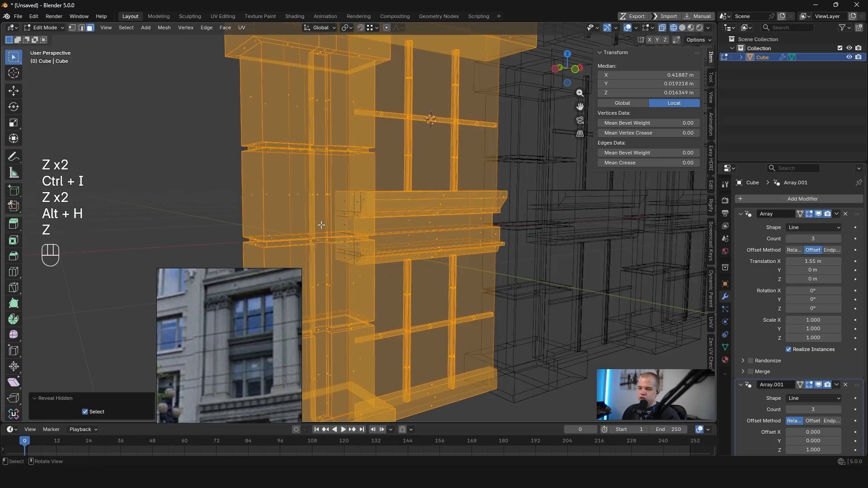
{"action": "key", "text": "grave"}
{"action": "scroll", "coordinate": [334, 199], "scroll_direction": "up", "scroll_amount": 5}
{"action": "middle_click_drag", "start_coordinate": [335, 199], "coordinate": [357, 160]}
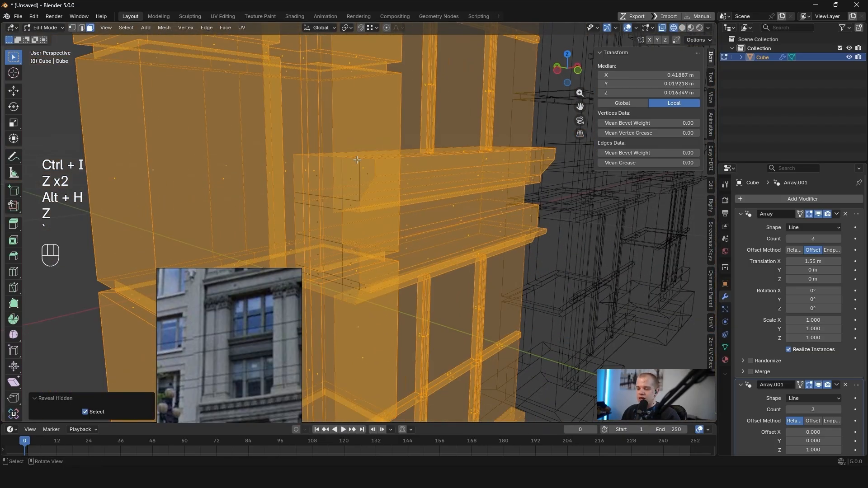
{"action": "key", "text": "ctrl+i"}
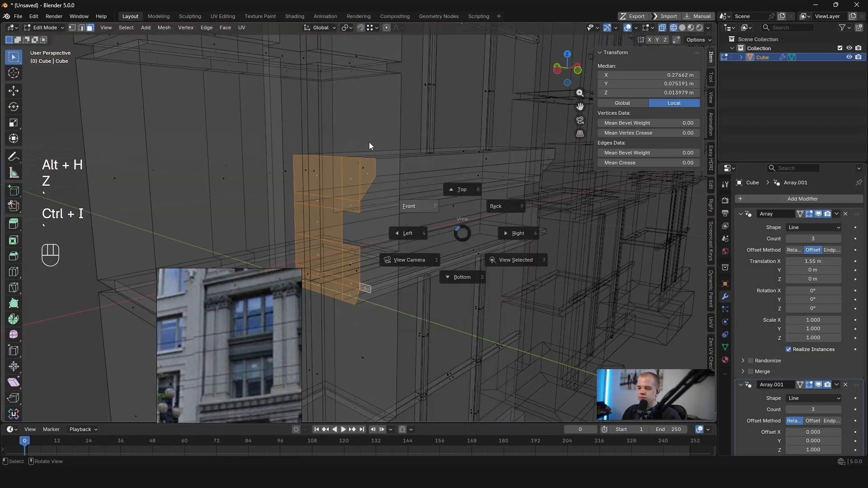
Move the selected end faces about -0.022 m along global X with snapping, into the first pillar
{"action": "left_click", "coordinate": [369, 145]}
{"action": "middle_click_drag", "start_coordinate": [434, 229], "coordinate": [397, 184], "text": "shift"}
{"action": "key", "text": "g"}
{"action": "key", "text": "x"}
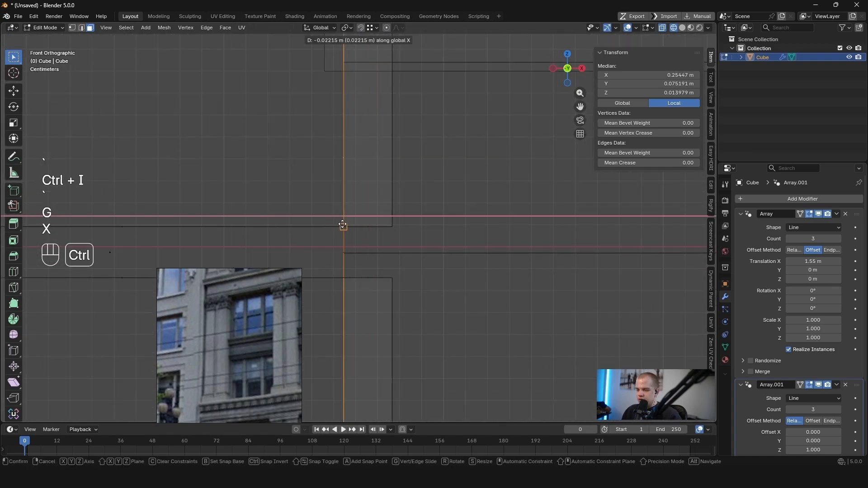
{"action": "left_click", "coordinate": [342, 225], "text": "ctrl"}
{"action": "scroll", "coordinate": [370, 224], "scroll_direction": "down", "scroll_amount": 5}
{"action": "key", "text": "z"}
{"action": "scroll", "coordinate": [486, 223], "scroll_direction": "down", "scroll_amount": 3}
{"action": "key", "text": "Tab"}
{"action": "middle_click_drag", "start_coordinate": [486, 223], "coordinate": [440, 209]}
{"action": "key", "text": "Tab"}
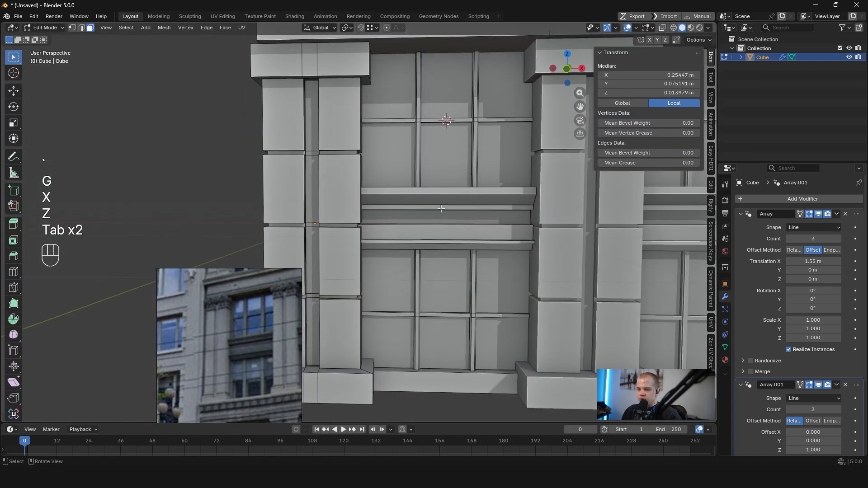
Box-select the wall panel's end vertices beside the second pillar in wireframe front view
{"action": "key", "text": "grave"}
{"action": "left_click", "coordinate": [389, 183]}
{"action": "key", "text": "Tab"}
{"action": "key", "text": "alt+a"}
{"action": "middle_click_drag", "start_coordinate": [406, 185], "coordinate": [329, 191], "text": "shift"}
{"action": "key", "text": "Tab"}
{"action": "key", "text": "z"}
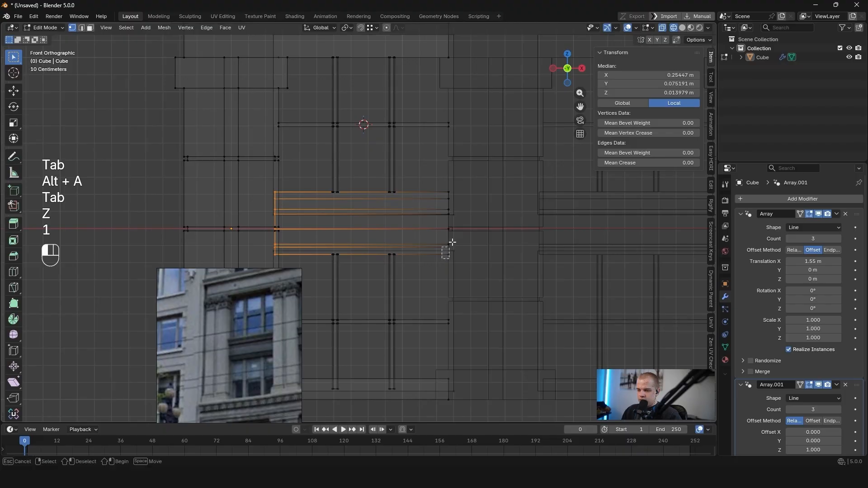
{"action": "left_click_drag", "start_coordinate": [452, 242], "coordinate": [482, 190], "text": "shift"}
{"action": "scroll", "coordinate": [465, 275], "scroll_direction": "up", "scroll_amount": 5}
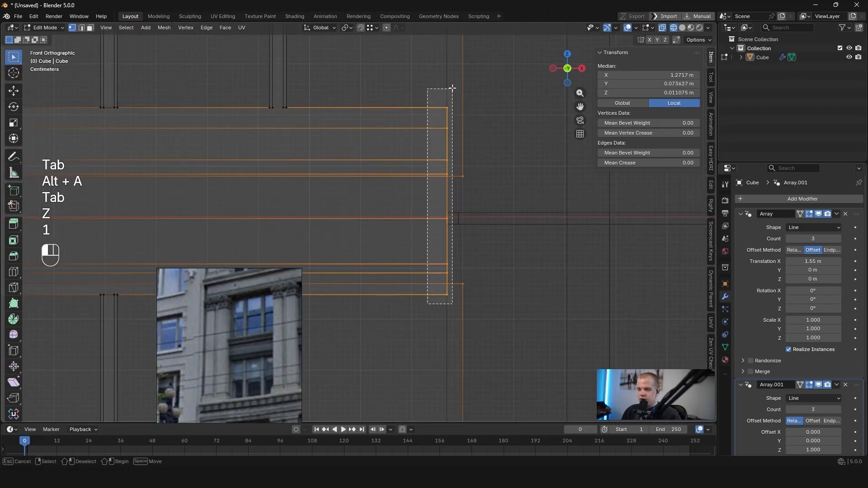
{"action": "left_click_drag", "start_coordinate": [453, 88], "coordinate": [452, 88], "text": "shift"}
{"action": "scroll", "coordinate": [371, 226], "scroll_direction": "down", "scroll_amount": 4}
{"action": "scroll", "coordinate": [438, 190], "scroll_direction": "up", "scroll_amount": 3}
{"action": "scroll", "coordinate": [462, 220], "scroll_direction": "down", "scroll_amount": 4}
{"action": "key", "text": "z"}
{"action": "middle_click_drag", "start_coordinate": [464, 225], "coordinate": [475, 232]}
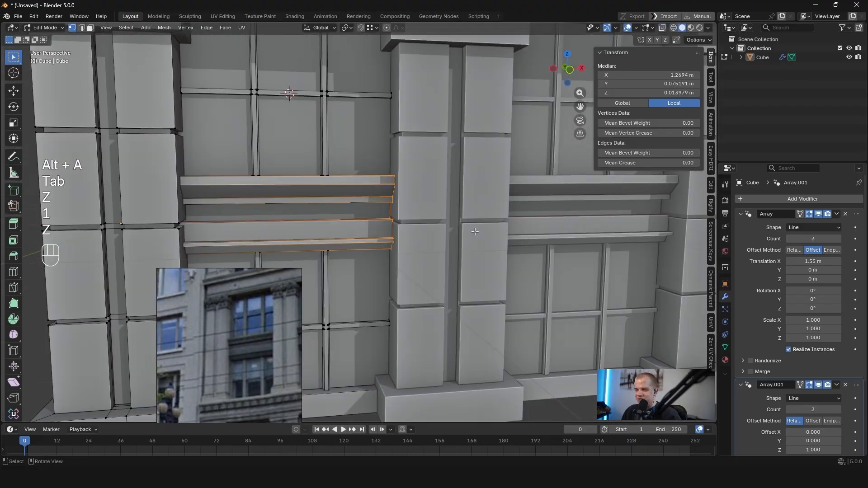
Move the selected end vertices along global X toward the second pillar, to a local X of about 1.292 m
{"action": "middle_click_drag", "start_coordinate": [266, 232], "coordinate": [354, 229], "text": "shift"}
{"action": "key", "text": "grave"}
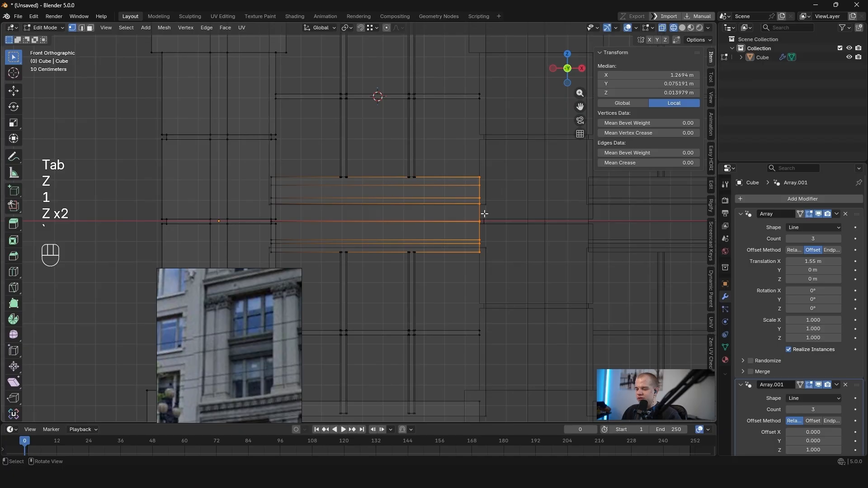
{"action": "scroll", "coordinate": [484, 213], "scroll_direction": "up", "scroll_amount": 2}
{"action": "middle_click_drag", "start_coordinate": [463, 215], "coordinate": [451, 202], "text": "shift"}
{"action": "key", "text": "g"}
{"action": "key", "text": "y"}
{"action": "key", "text": "x"}
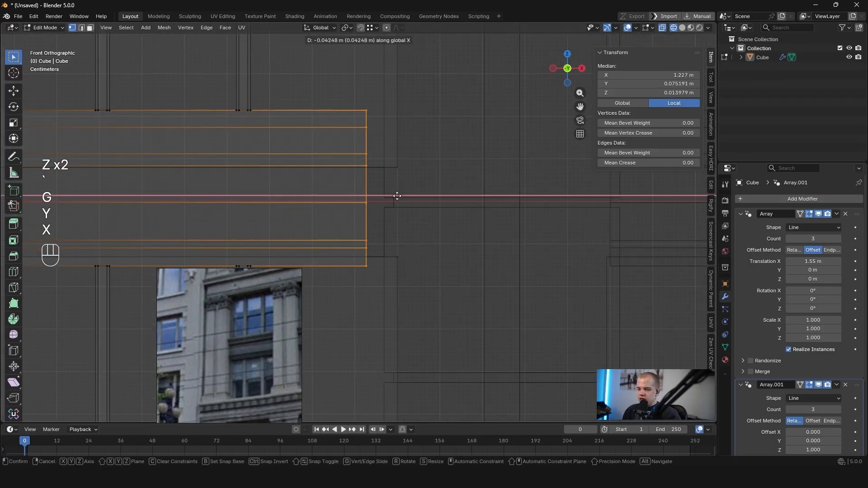
{"action": "scroll", "coordinate": [438, 185], "scroll_direction": "up", "scroll_amount": 2}
{"action": "key", "text": "g"}
{"action": "key", "text": "x"}
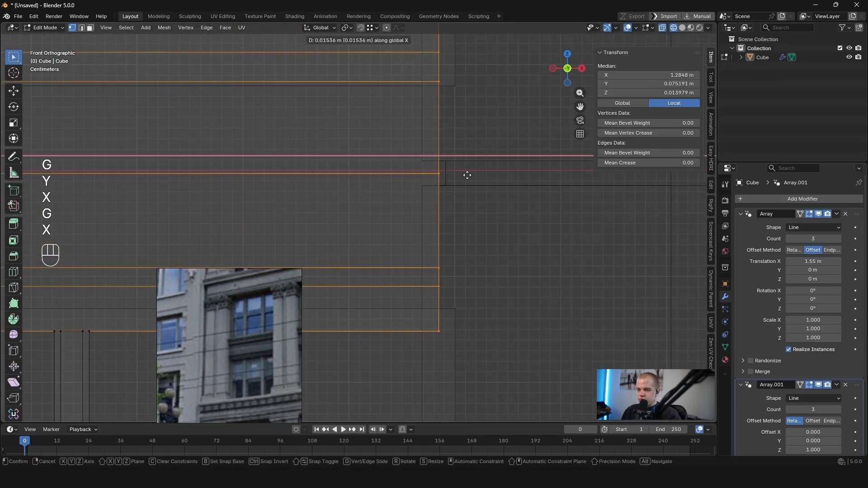
{"action": "left_click", "coordinate": [475, 175]}
{"action": "key", "text": "z"}
{"action": "key", "text": "Tab"}
{"action": "key", "text": "alt+a"}
Examine the whole arrayed facade at an angle and from the front, in solid and wireframe display
{"action": "scroll", "coordinate": [390, 191], "scroll_direction": "down", "scroll_amount": 3}
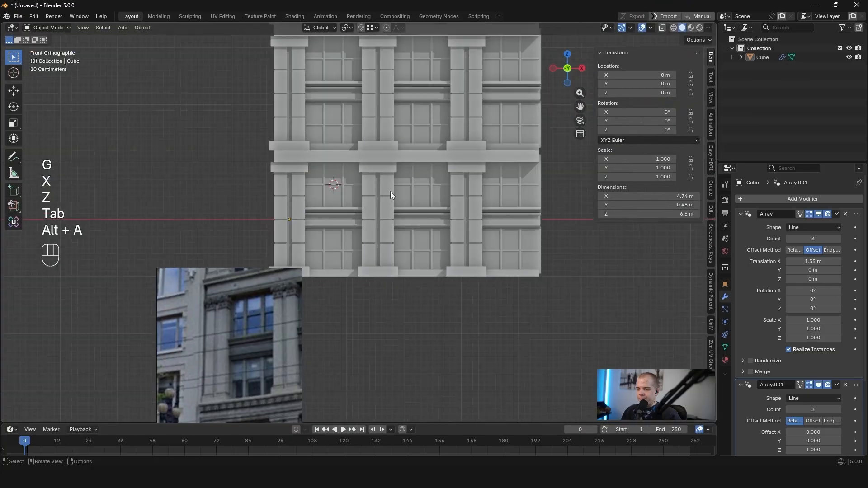
{"action": "middle_click_drag", "start_coordinate": [390, 191], "coordinate": [443, 213]}
{"action": "key", "text": "grave"}
{"action": "left_click", "coordinate": [334, 136]}
{"action": "scroll", "coordinate": [807, 298], "scroll_direction": "down", "scroll_amount": 5}
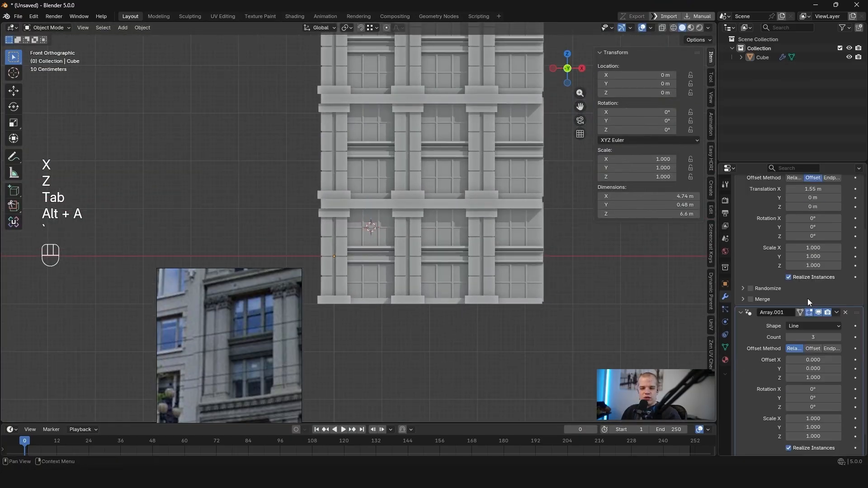
{"action": "scroll", "coordinate": [801, 228], "scroll_direction": "up", "scroll_amount": 5}
{"action": "key", "text": "Tab"}
{"action": "scroll", "coordinate": [520, 201], "scroll_direction": "up", "scroll_amount": 8}
{"action": "key", "text": "z"}
{"action": "key", "text": "Tab"}
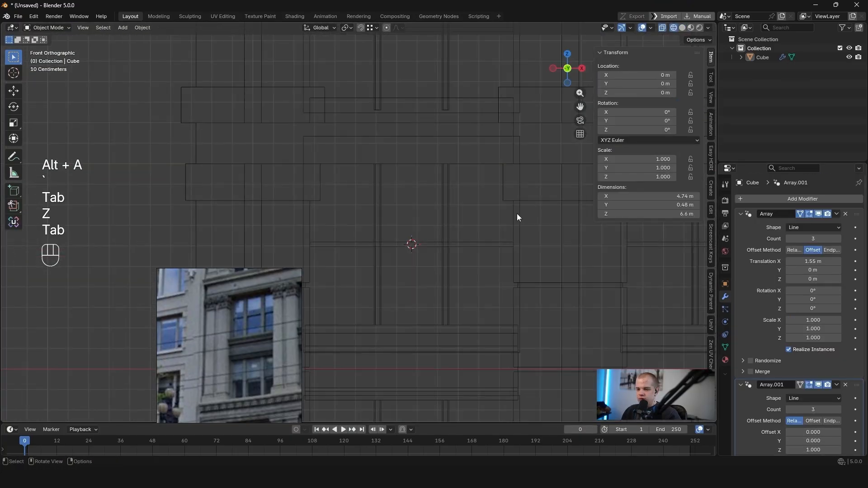
Compare the selected base module with its arrayed copies in Edit Mode from the front
{"action": "scroll", "coordinate": [516, 214], "scroll_direction": "down", "scroll_amount": 5}
{"action": "key", "text": "Tab"}
{"action": "key", "text": "a"}
{"action": "mouse_move", "coordinate": [492, 271]}
{"action": "middle_mouse_down", "text": "shift"}
{"action": "mouse_move", "coordinate": [443, 204]}
{"action": "mouse_move", "coordinate": [413, 220]}
{"action": "mouse_move", "coordinate": [425, 218]}
{"action": "middle_mouse_up", "text": "shift"}
{"action": "scroll", "coordinate": [439, 209], "scroll_direction": "up", "scroll_amount": 4}
{"action": "key", "text": "a"}
{"action": "key", "text": "1"}
{"action": "scroll", "coordinate": [413, 221], "scroll_direction": "down", "scroll_amount": 6}
{"action": "key", "text": "Tab"}
{"action": "key", "text": "z"}
{"action": "left_click", "coordinate": [422, 212]}
{"action": "key", "text": "Tab"}
{"action": "middle_click_drag", "start_coordinate": [377, 206], "coordinate": [389, 203]}
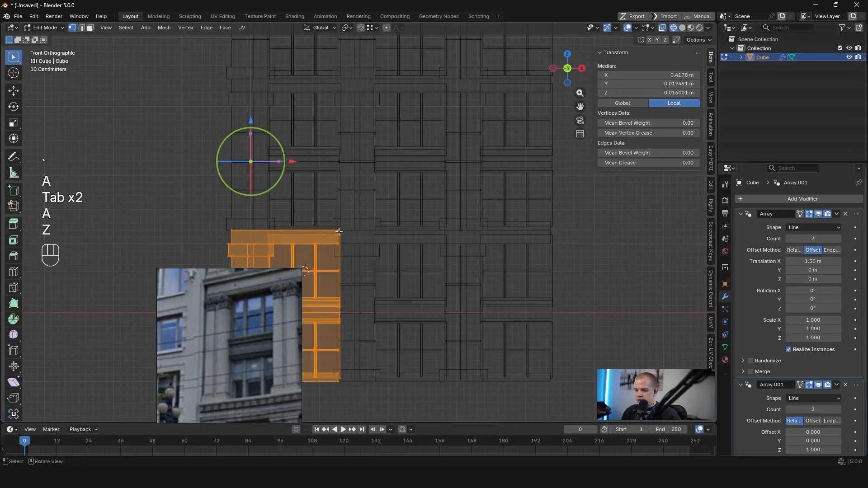
Deselect everything and box-select the wall panel's end vertices at the second pillar again
{"action": "scroll", "coordinate": [352, 388], "scroll_direction": "up", "scroll_amount": 4}
{"action": "middle_click_drag", "start_coordinate": [370, 124], "coordinate": [406, 250], "text": "shift"}
{"action": "scroll", "coordinate": [383, 395], "scroll_direction": "up", "scroll_amount": 5}
{"action": "middle_click_drag", "start_coordinate": [383, 395], "coordinate": [410, 297], "text": "shift"}
{"action": "key", "text": "alt+a"}
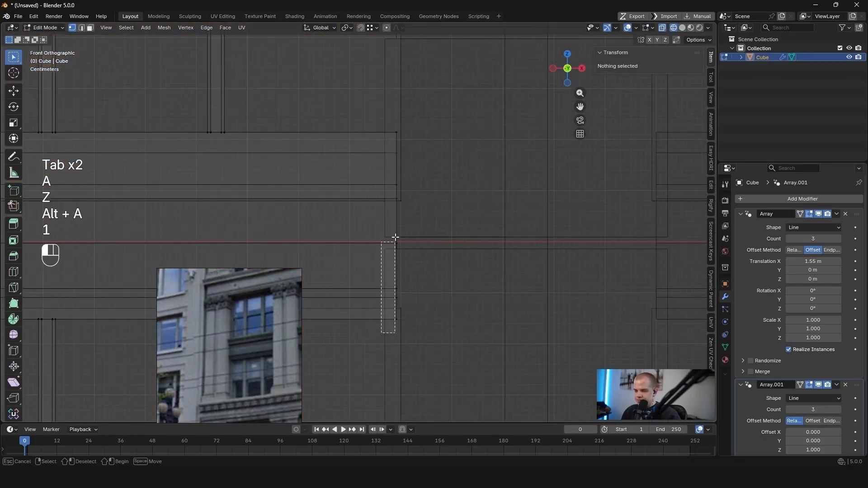
{"action": "left_click_drag", "start_coordinate": [399, 127], "coordinate": [416, 121]}
{"action": "key", "text": "z"}
{"action": "key", "text": "g"}
{"action": "right_click", "coordinate": [352, 165]}
{"action": "key", "text": "z"}
{"action": "key", "text": "g"}
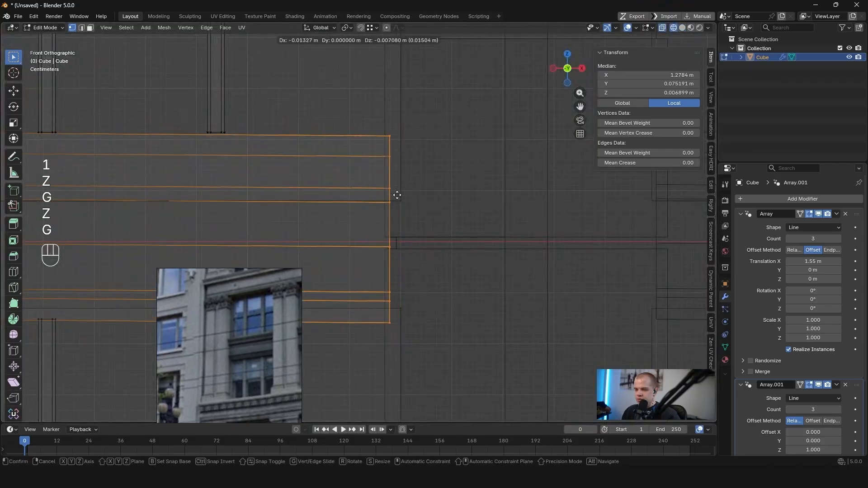
{"action": "key", "text": "y"}
{"action": "key", "text": "g"}
{"action": "key", "text": "x"}
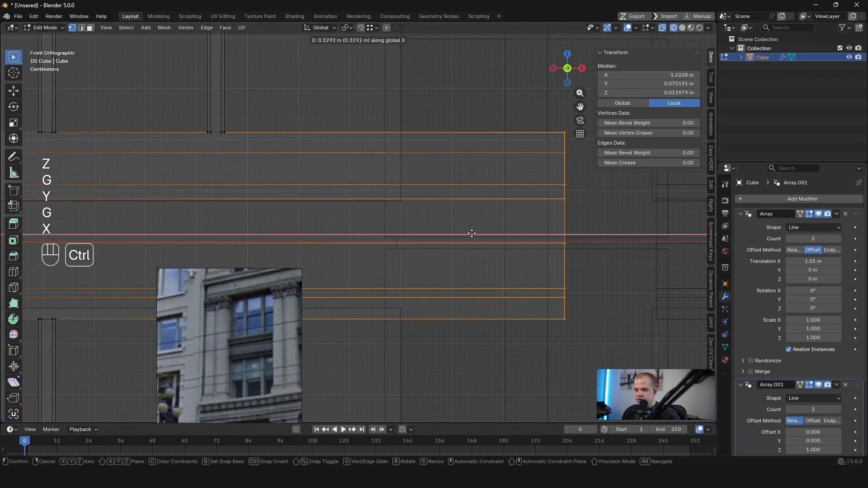
{"action": "right_click", "coordinate": [471, 235]}
Try the on-cage display for both Array modifiers
{"action": "left_click", "coordinate": [800, 212]}
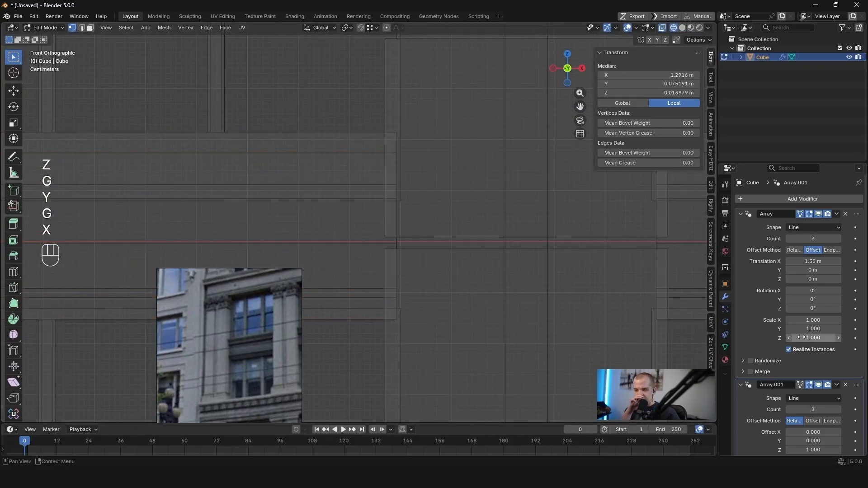
{"action": "left_click", "coordinate": [800, 383]}
{"action": "scroll", "coordinate": [456, 246], "scroll_direction": "down", "scroll_amount": 13}
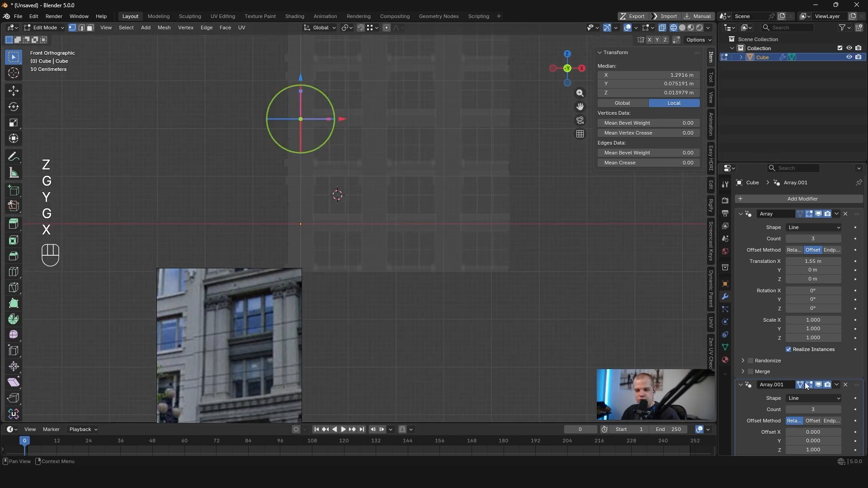
{"action": "left_click", "coordinate": [801, 383]}
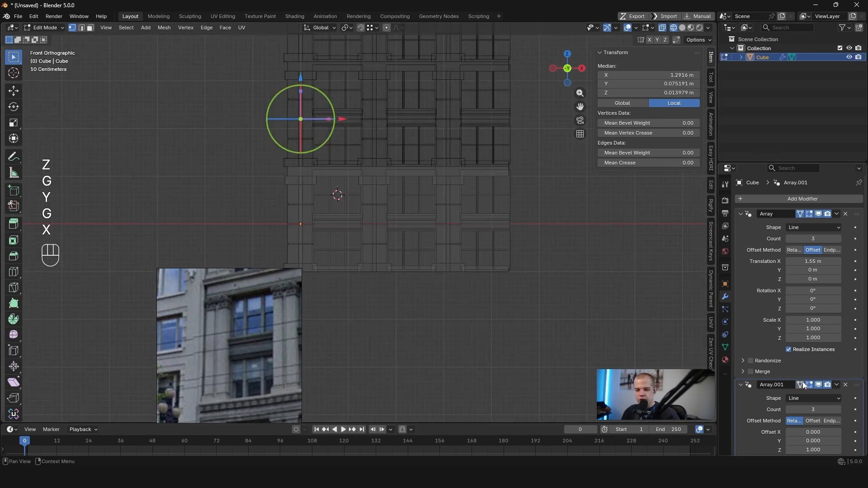
{"action": "left_click", "coordinate": [801, 214]}
Turn off Realize Instances on both Array modifiers
{"action": "scroll", "coordinate": [656, 239], "scroll_direction": "up", "scroll_amount": 4}
{"action": "scroll", "coordinate": [786, 284], "scroll_direction": "down", "scroll_amount": 4}
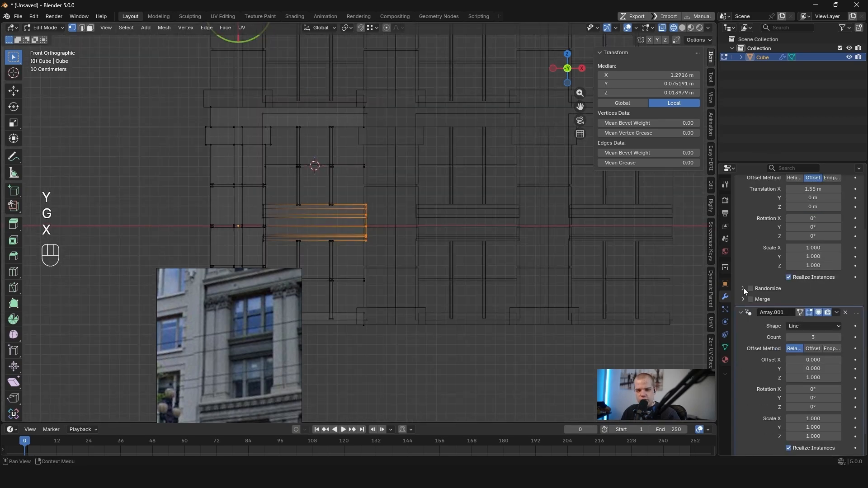
{"action": "left_click", "coordinate": [790, 276]}
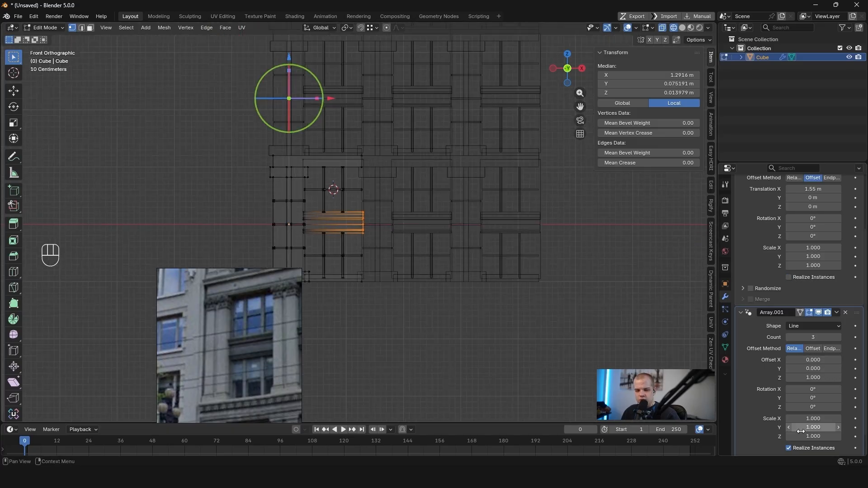
Move the panel's end vertices about 0.0084 m along global X, further into the second pillar
{"action": "scroll", "coordinate": [445, 178], "scroll_direction": "up", "scroll_amount": 6}
{"action": "key", "text": "g"}
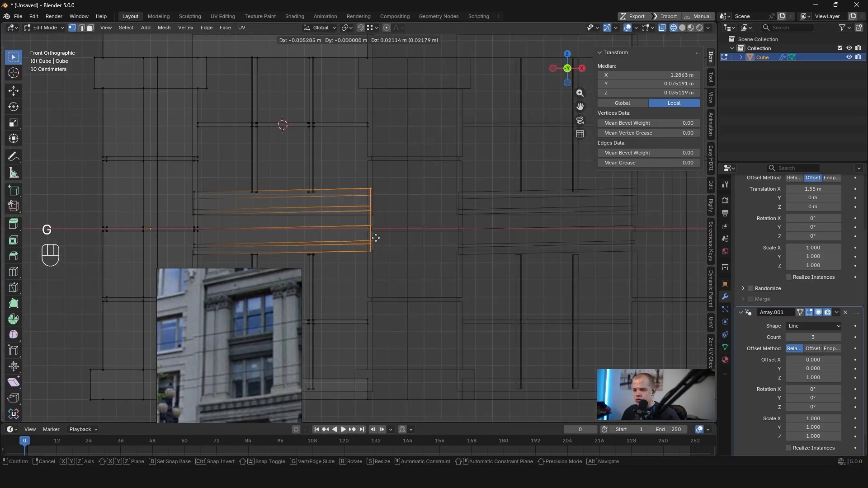
{"action": "key", "text": "x"}
{"action": "left_click", "coordinate": [371, 216]}
{"action": "scroll", "coordinate": [407, 219], "scroll_direction": "up", "scroll_amount": 5}
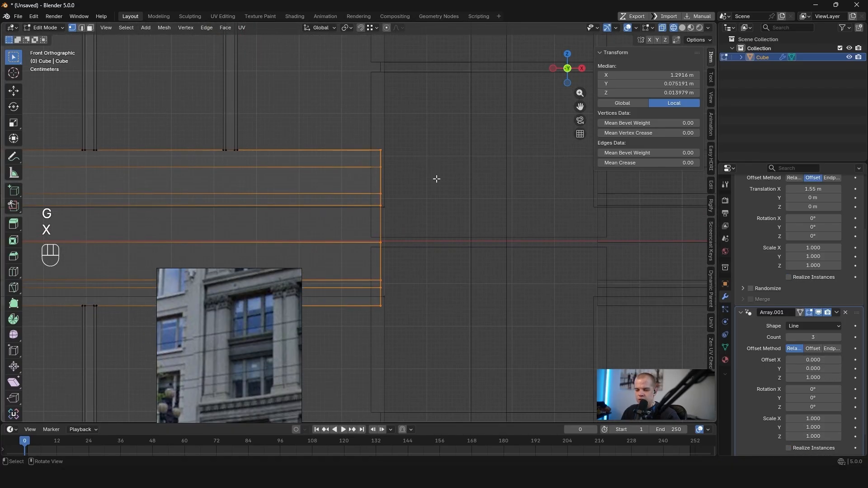
{"action": "scroll", "coordinate": [407, 193], "scroll_direction": "down", "scroll_amount": 3}
{"action": "key", "text": "g"}
{"action": "key", "text": "x"}
{"action": "left_click", "coordinate": [384, 203]}
{"action": "scroll", "coordinate": [472, 219], "scroll_direction": "down", "scroll_amount": 3}
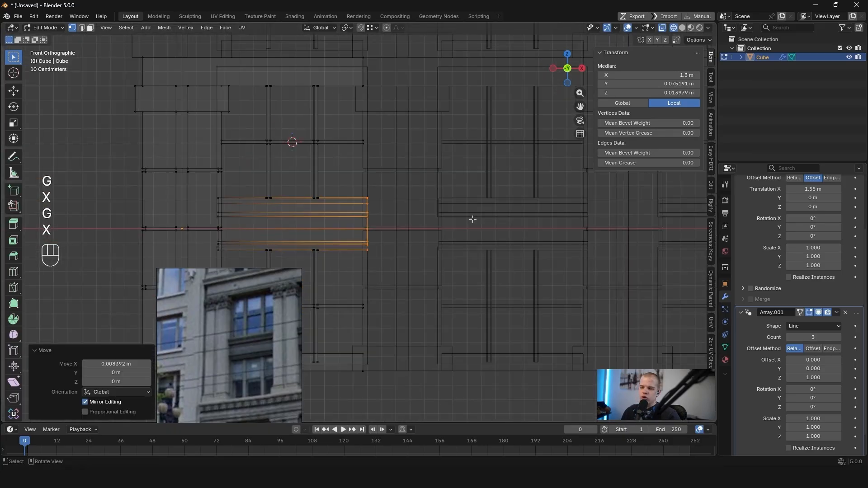
Examine how the panel's end meets the second pillar in solid and wireframe, comparing the first array's on-cage display
{"action": "scroll", "coordinate": [820, 376], "scroll_direction": "down", "scroll_amount": 2}
{"action": "scroll", "coordinate": [391, 189], "scroll_direction": "down", "scroll_amount": 6}
{"action": "mouse_move", "coordinate": [429, 191]}
{"action": "middle_mouse_down"}
{"action": "mouse_move", "coordinate": [403, 212]}
{"action": "mouse_move", "coordinate": [406, 224]}
{"action": "middle_mouse_up"}
{"action": "key", "text": "z"}
{"action": "key", "text": "grave"}
{"action": "key", "text": "z"}
{"action": "scroll", "coordinate": [793, 211], "scroll_direction": "up", "scroll_amount": 4}
{"action": "left_click", "coordinate": [802, 213]}
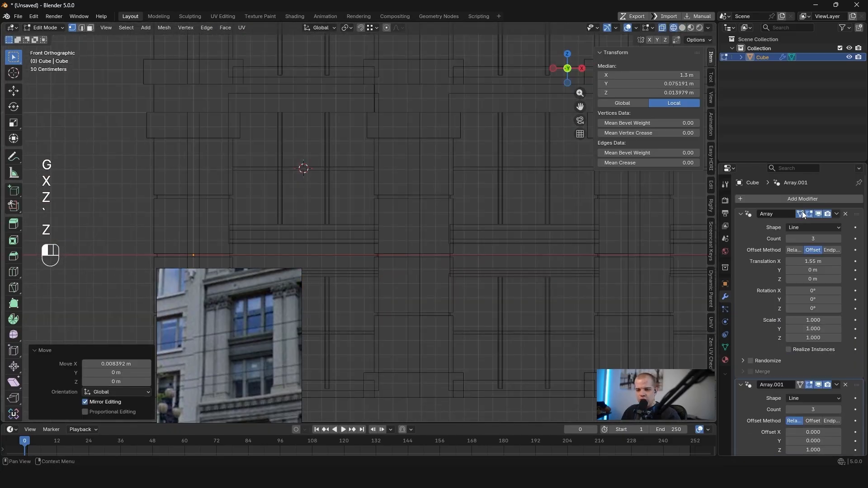
{"action": "left_click", "coordinate": [802, 213]}
{"action": "key", "text": "z"}
{"action": "key", "text": "z"}
{"action": "scroll", "coordinate": [474, 258], "scroll_direction": "up", "scroll_amount": 5}
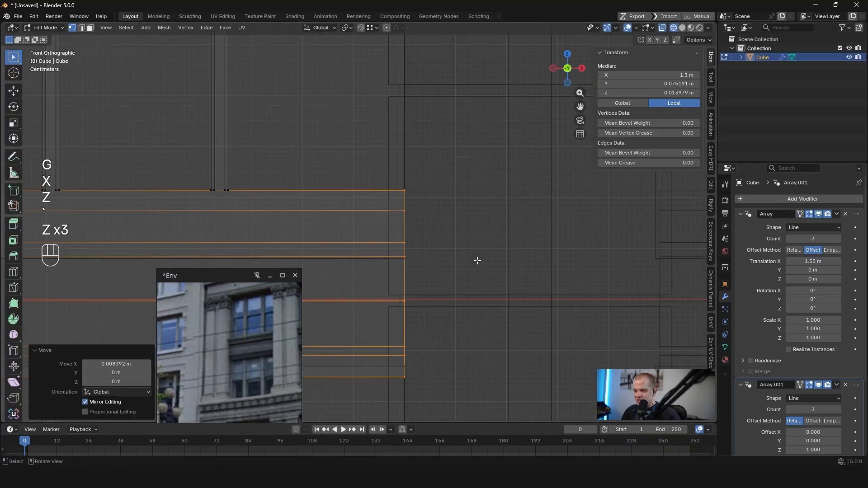
Move the wall panel's end vertices back about 0.0087 m along negative global X with snapping, then leave mesh editing
{"action": "key", "text": "z"}
{"action": "key", "text": "Tab"}
{"action": "key", "text": "Tab"}
{"action": "key", "text": "z"}
{"action": "key", "text": "g"}
{"action": "key", "text": "x"}
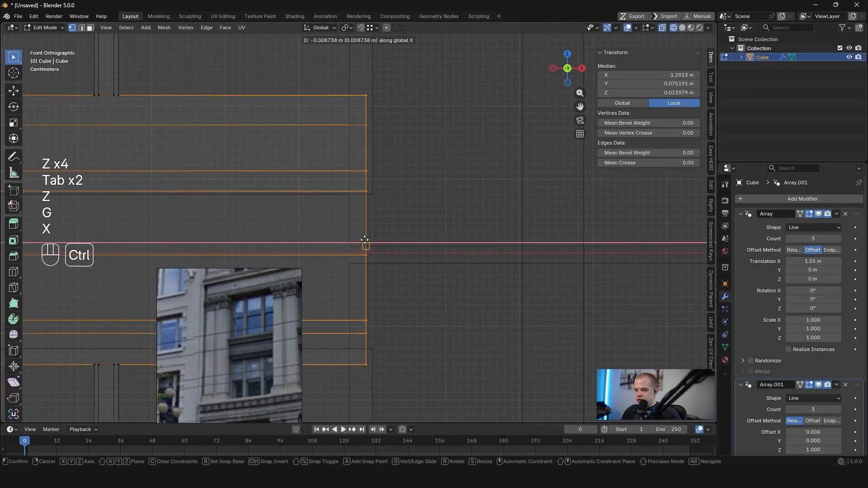
{"action": "left_click", "coordinate": [368, 248], "text": "ctrl"}
{"action": "key", "text": "z"}
{"action": "left_click", "coordinate": [674, 241]}
{"action": "middle_click_drag", "start_coordinate": [536, 245], "coordinate": [497, 216]}
{"action": "key", "text": "Tab"}
{"action": "key", "text": "grave"}
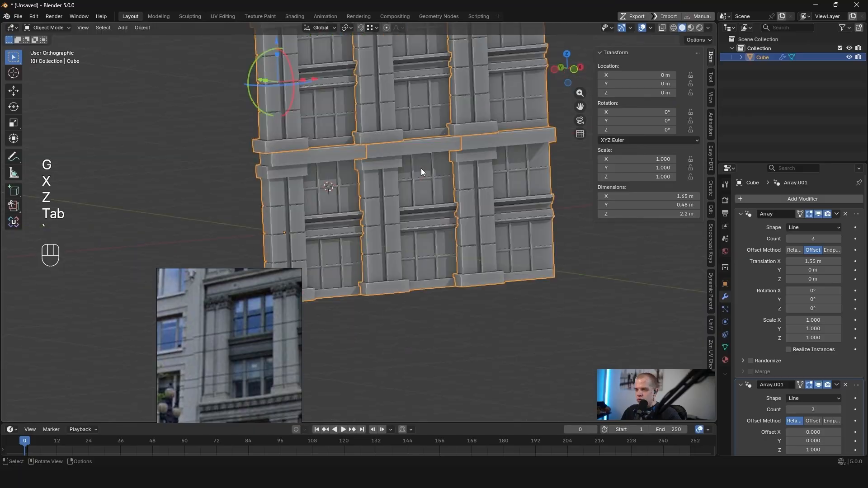
Set the first Array modifier's count to 5 so the facade has more window bays across
{"action": "key", "text": "alt+a"}
{"action": "scroll", "coordinate": [404, 235], "scroll_direction": "up", "scroll_amount": 6}
{"action": "scroll", "coordinate": [444, 222], "scroll_direction": "down", "scroll_amount": 12}
{"action": "middle_click_drag", "start_coordinate": [407, 216], "coordinate": [433, 227]}
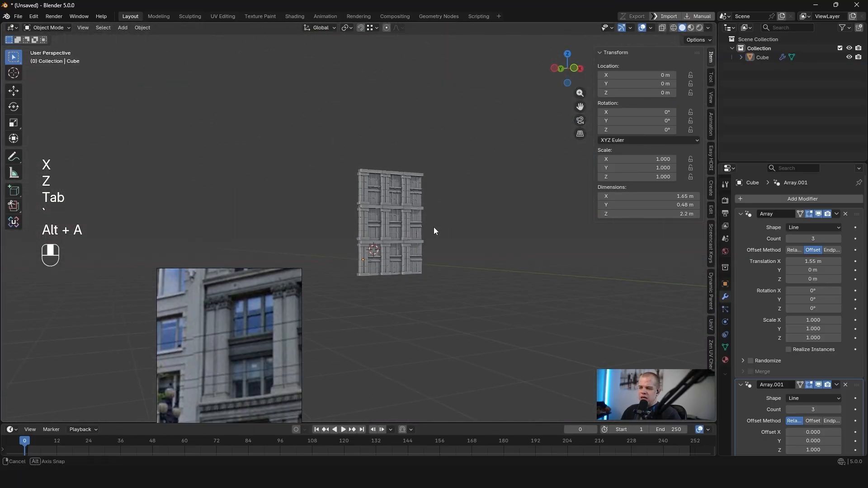
{"action": "left_click", "coordinate": [403, 229]}
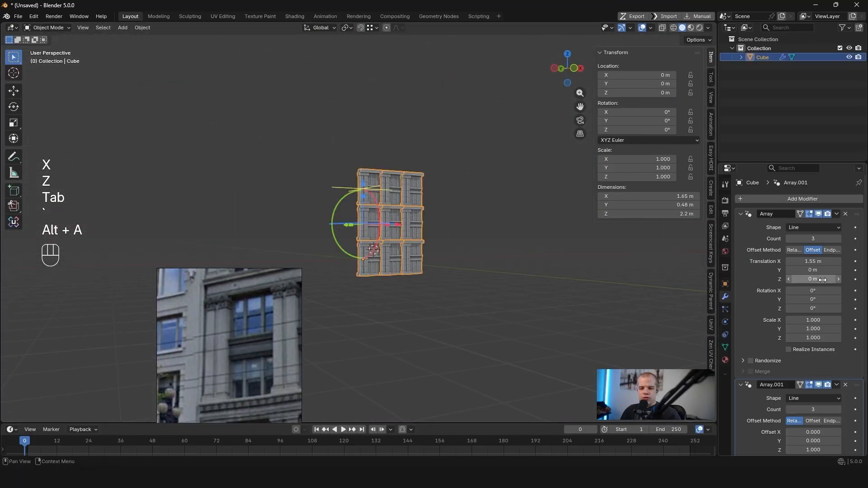
{"action": "left_click", "coordinate": [838, 238]}
{"action": "left_click", "coordinate": [838, 239]}
{"action": "key", "text": "alt+a"}
Examine the widened facade from several angles in material preview and solid shading, and compare it with the reference photo
{"action": "key", "text": "grave"}
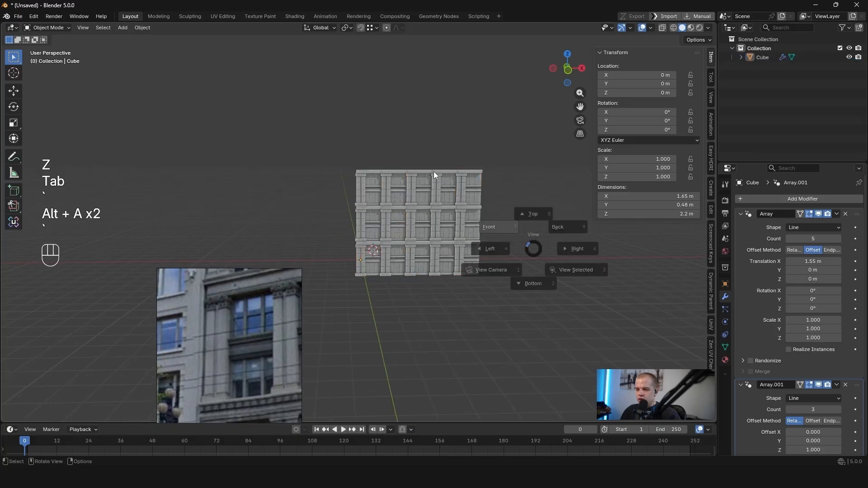
{"action": "left_click", "coordinate": [433, 172]}
{"action": "key", "text": "alt+a"}
{"action": "mouse_move", "coordinate": [493, 234]}
{"action": "middle_mouse_down"}
{"action": "mouse_move", "coordinate": [560, 241]}
{"action": "mouse_move", "coordinate": [456, 182]}
{"action": "middle_mouse_up"}
{"action": "key", "text": "z"}
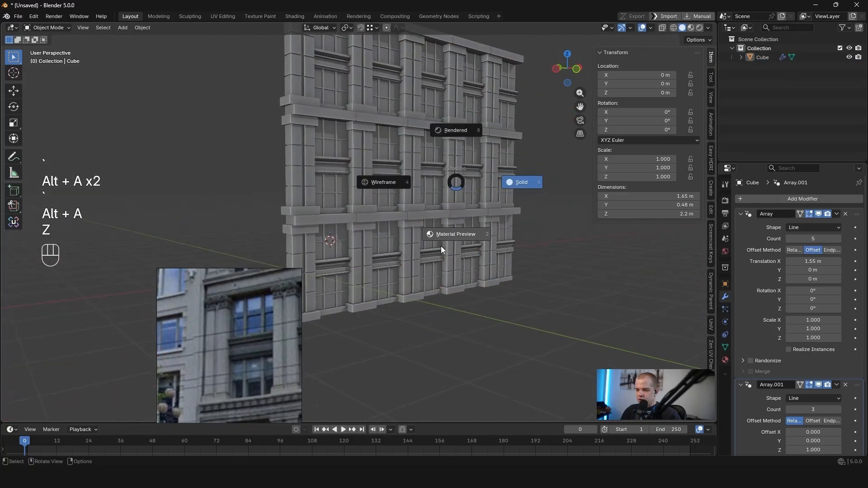
{"action": "left_click", "coordinate": [494, 232]}
{"action": "mouse_move", "coordinate": [495, 232]}
{"action": "middle_mouse_down"}
{"action": "mouse_move", "coordinate": [473, 232]}
{"action": "mouse_move", "coordinate": [507, 198]}
{"action": "mouse_move", "coordinate": [470, 206]}
{"action": "mouse_move", "coordinate": [463, 231]}
{"action": "middle_mouse_up"}
{"action": "key", "text": "z"}
{"action": "left_click", "coordinate": [510, 226]}
{"action": "scroll", "coordinate": [195, 385], "scroll_direction": "down", "scroll_amount": 2}
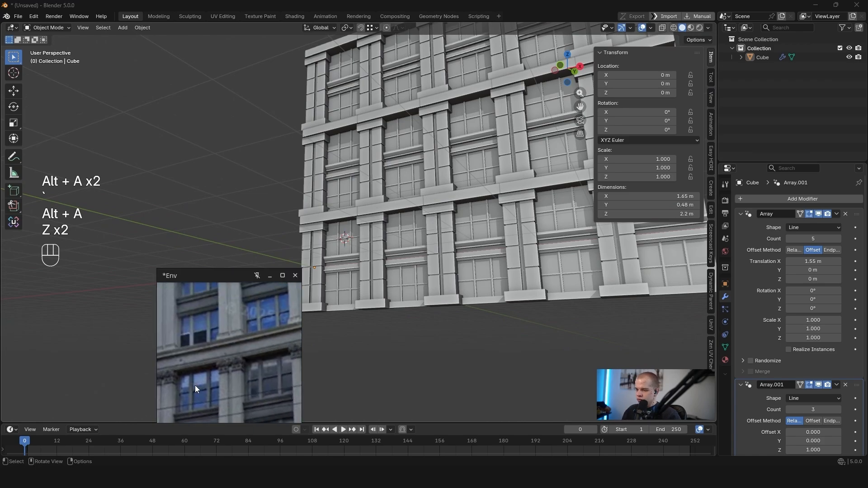
{"action": "scroll", "coordinate": [432, 221], "scroll_direction": "up", "scroll_amount": 4}
Examine the horizontal band between floors in the mesh and compare its shape with the ledge in the reference photo
{"action": "key", "text": "Tab"}
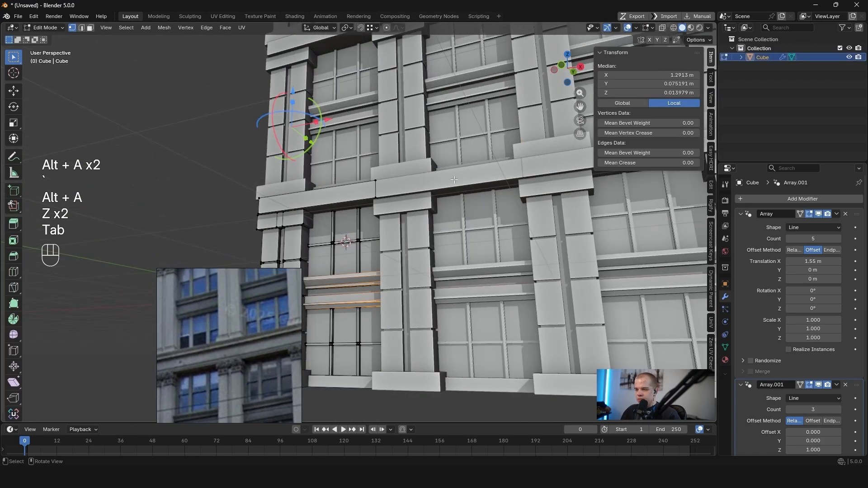
{"action": "scroll", "coordinate": [407, 226], "scroll_direction": "up", "scroll_amount": 2}
{"action": "key", "text": "alt+a"}
{"action": "key", "text": "3"}
{"action": "left_click", "coordinate": [370, 192]}
{"action": "key", "text": "grave"}
{"action": "scroll", "coordinate": [445, 240], "scroll_direction": "down", "scroll_amount": 5}
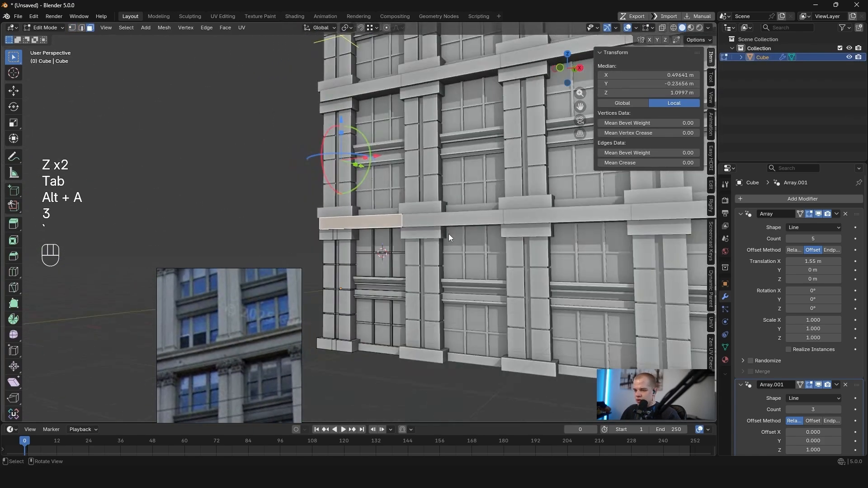
{"action": "key", "text": "Tab"}
{"action": "key", "text": "Tab"}
{"action": "key", "text": "a"}
{"action": "scroll", "coordinate": [430, 253], "scroll_direction": "up", "scroll_amount": 6}
{"action": "key", "text": "alt+a"}
{"action": "scroll", "coordinate": [174, 341], "scroll_direction": "up", "scroll_amount": 2}
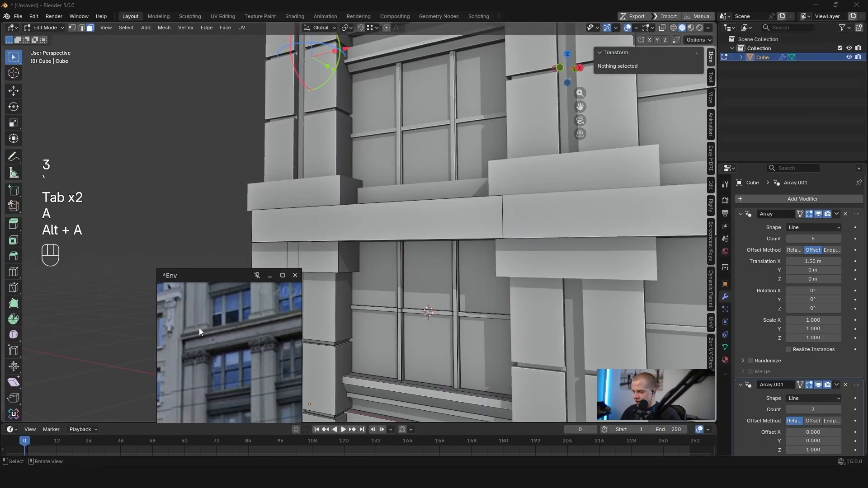
Add a horizontal loop cut near the band's upper edge at a factor of -0.625 and adjust its height along global Z
{"action": "scroll", "coordinate": [253, 235], "scroll_direction": "up", "scroll_amount": 4}
{"action": "key", "text": "ctrl+r"}
{"action": "left_click", "coordinate": [220, 218]}
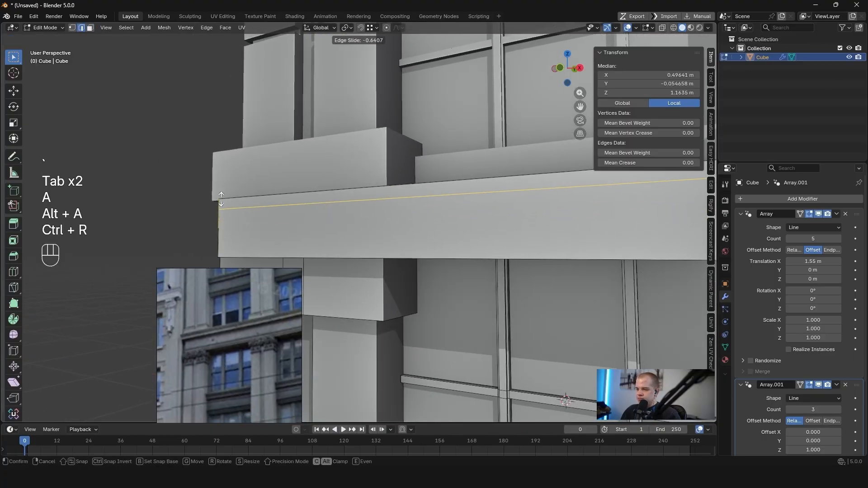
{"action": "left_click", "coordinate": [221, 199]}
{"action": "key", "text": "ctrl+r"}
{"action": "right_click", "coordinate": [233, 209]}
{"action": "key", "text": "g"}
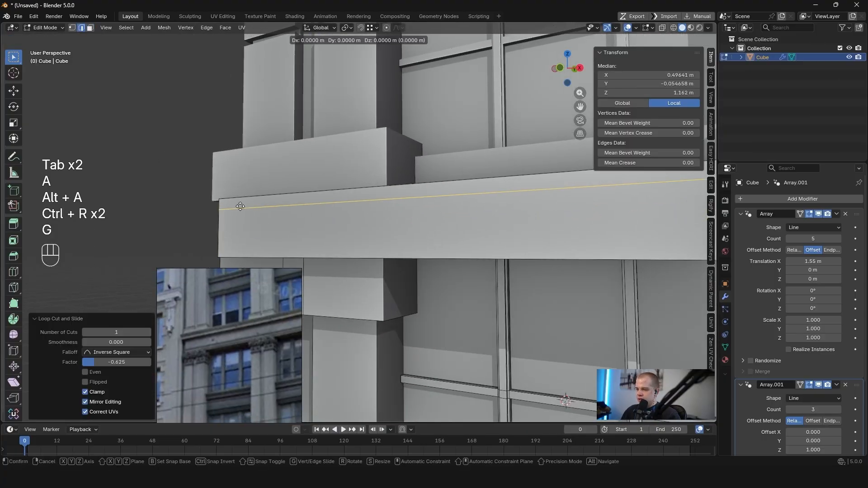
{"action": "key", "text": "z"}
{"action": "left_click", "coordinate": [241, 216]}
Extrude the narrow upper front face of the horizontal band outward by about 0.041 m to form a projecting ledge
{"action": "key", "text": "alt+a"}
{"action": "key", "text": "3"}
{"action": "left_click", "coordinate": [424, 263], "text": "alt"}
{"action": "middle_click_drag", "start_coordinate": [241, 216], "coordinate": [423, 193]}
{"action": "key", "text": "e"}
{"action": "left_click", "coordinate": [312, 202]}
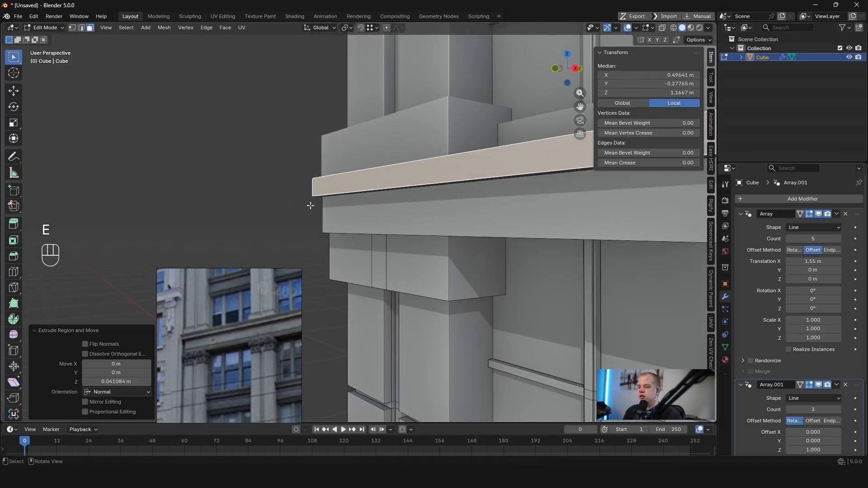
Add a centred loop cut beside the new ledge and move a horizontal edge loop along global Y to profile the band
{"action": "key", "text": "alt+a"}
{"action": "scroll", "coordinate": [175, 335], "scroll_direction": "up", "scroll_amount": 2}
{"action": "middle_click_drag", "start_coordinate": [272, 217], "coordinate": [391, 212], "text": "shift"}
{"action": "key", "text": "ctrl+r"}
{"action": "left_click", "coordinate": [415, 200]}
{"action": "right_click", "coordinate": [414, 200]}
{"action": "key", "text": "alt+a"}
{"action": "key", "text": "2"}
{"action": "left_click", "coordinate": [321, 196], "text": "alt"}
{"action": "key", "text": "g"}
{"action": "key", "text": "y"}
{"action": "left_click", "coordinate": [326, 189]}
{"action": "key", "text": "Tab"}
{"action": "key", "text": "alt+a"}
Switch the viewport to Material Preview shading and look over the whole facade beside the reference photo
{"action": "middle_click_drag", "start_coordinate": [224, 361], "coordinate": [214, 361]}
{"action": "middle_click_drag", "start_coordinate": [440, 156], "coordinate": [479, 140]}
{"action": "scroll", "coordinate": [490, 161], "scroll_direction": "down", "scroll_amount": 5}
{"action": "left_click", "coordinate": [707, 27]}
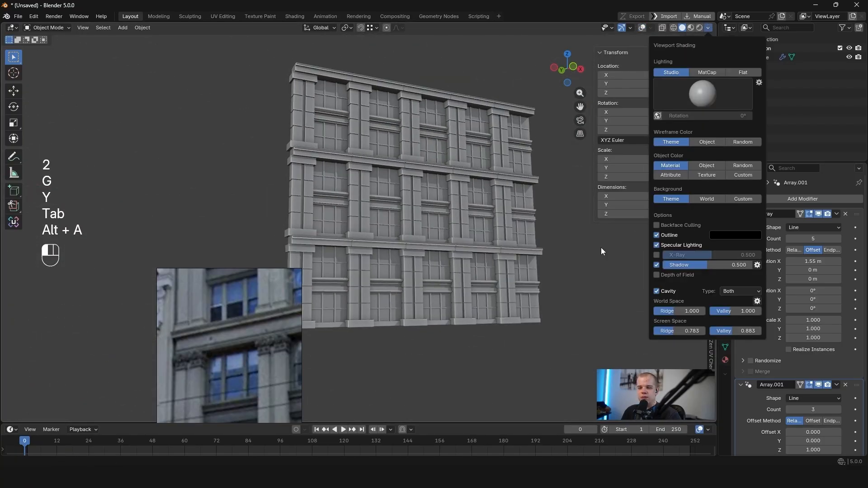
{"action": "left_click", "coordinate": [699, 27]}
{"action": "left_click", "coordinate": [691, 28]}
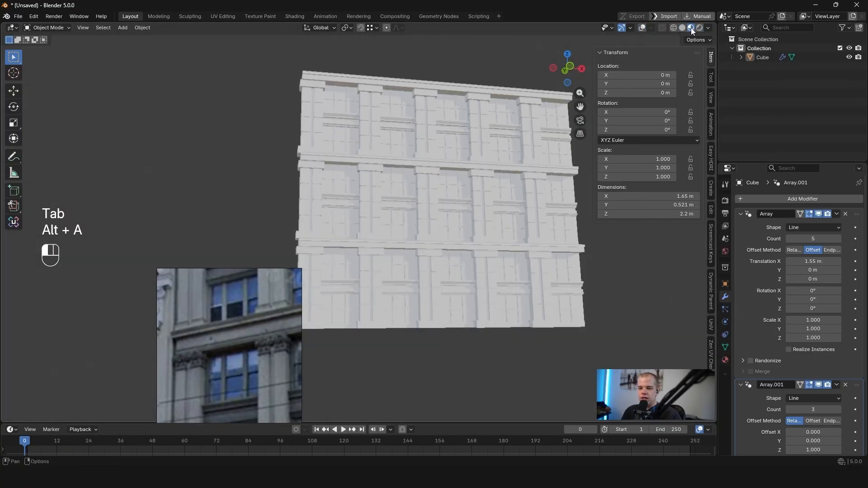
{"action": "middle_click_drag", "start_coordinate": [434, 164], "coordinate": [614, 189]}
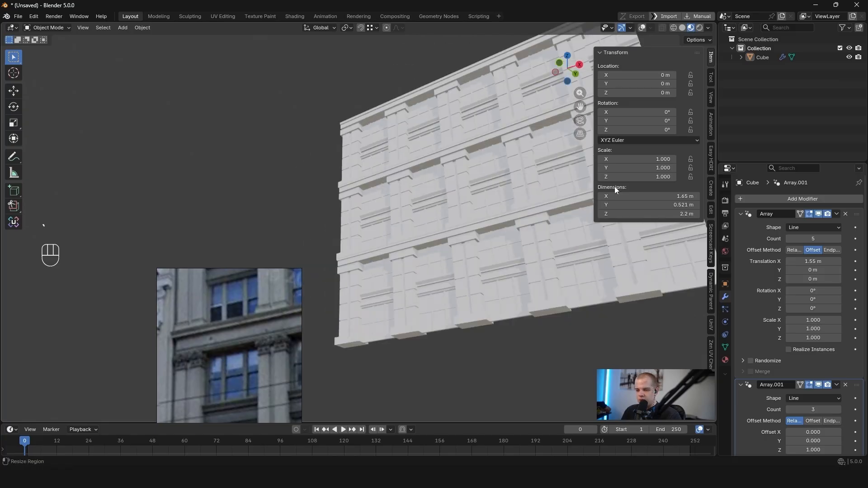
Enable raytracing in the EEVEE render settings and view the facade from another angle
{"action": "left_click", "coordinate": [725, 204]}
{"action": "scroll", "coordinate": [783, 336], "scroll_direction": "down", "scroll_amount": 1}
{"action": "middle_click_drag", "start_coordinate": [748, 327], "coordinate": [524, 283], "text": "shift"}
{"action": "key", "text": "grave"}
{"action": "middle_click_drag", "start_coordinate": [465, 228], "coordinate": [387, 187]}
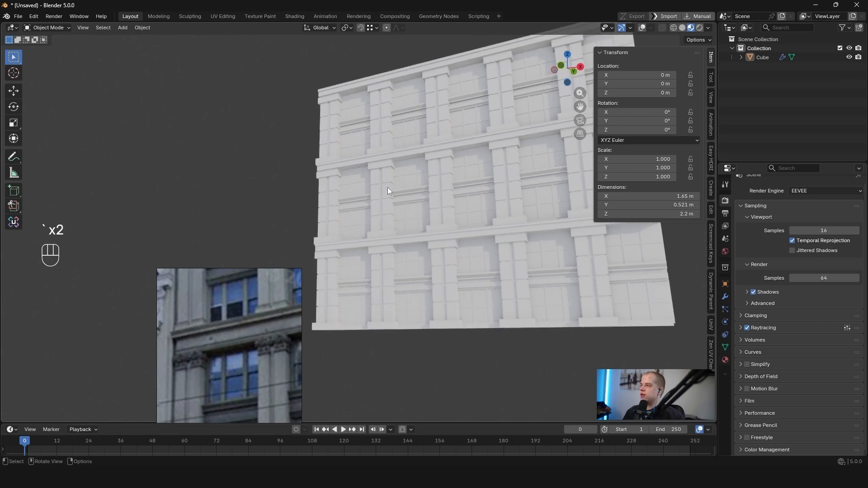
Show the facade in solid shading with overlays and open its mesh for editing in front view
{"action": "key", "text": "z"}
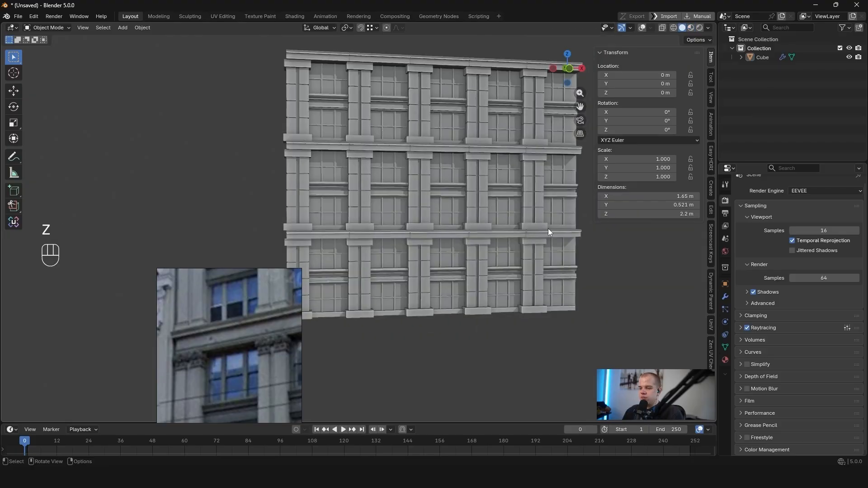
{"action": "key", "text": "Tab"}
{"action": "key", "text": "grave"}
{"action": "left_click", "coordinate": [627, 28]}
{"action": "middle_click_drag", "start_coordinate": [471, 210], "coordinate": [550, 141], "text": "shift"}
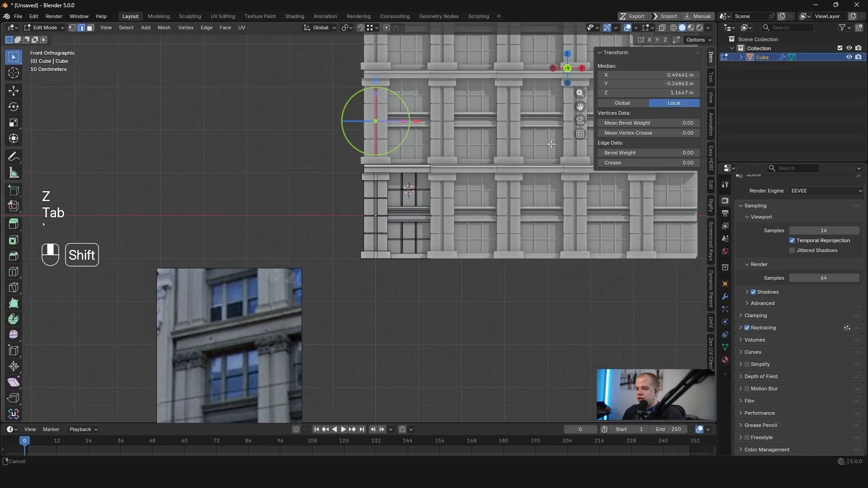
Select the vertices of the lowest horizontal groove on the bottom-left pillar
{"action": "key", "text": "z"}
{"action": "key", "text": "1"}
{"action": "scroll", "coordinate": [415, 250], "scroll_direction": "up", "scroll_amount": 9}
{"action": "key", "text": "z"}
{"action": "key", "text": "z"}
{"action": "left_click_drag", "start_coordinate": [385, 292], "coordinate": [537, 265]}
{"action": "key", "text": "z"}
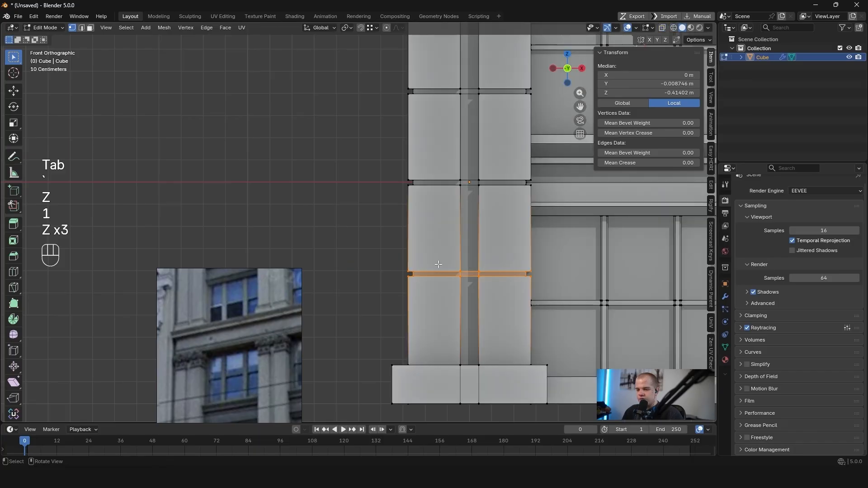
Try to add the pillar's middle groove to the vertex selection in wireframe front view, and undo the selection
{"action": "scroll", "coordinate": [443, 264], "scroll_direction": "down", "scroll_amount": 5}
{"action": "key", "text": "Tab"}
{"action": "middle_click_drag", "start_coordinate": [524, 238], "coordinate": [488, 203]}
{"action": "key", "text": "Tab"}
{"action": "key", "text": "grave"}
{"action": "scroll", "coordinate": [401, 170], "scroll_direction": "up", "scroll_amount": 5}
{"action": "key", "text": "z"}
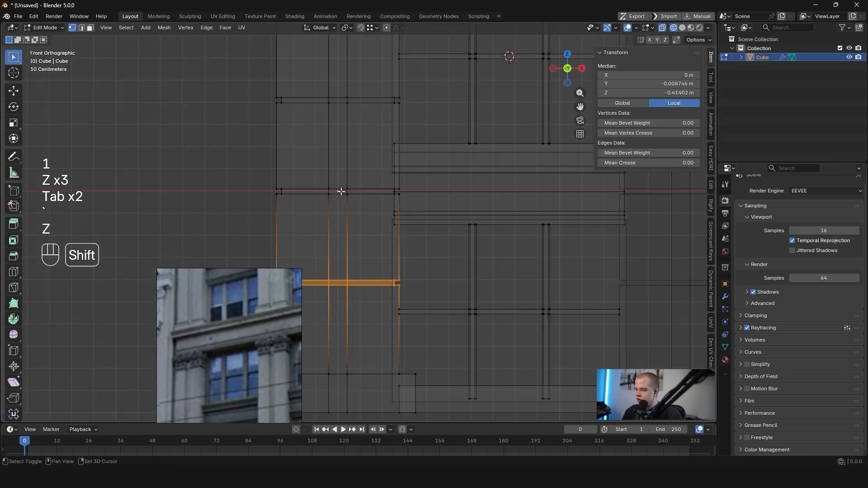
{"action": "middle_click_drag", "start_coordinate": [341, 191], "coordinate": [349, 202], "text": "shift"}
{"action": "left_click_drag", "start_coordinate": [266, 216], "coordinate": [431, 183], "text": "shift"}
{"action": "key", "text": "ctrl+z"}
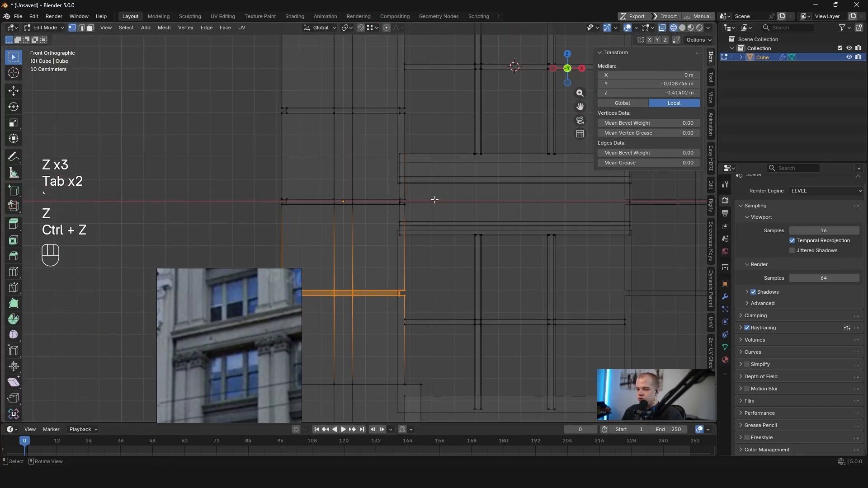
Switch to face selection and add the faces of the pillar's middle groove to the selection in wireframe
{"action": "key", "text": "3"}
{"action": "middle_click_drag", "start_coordinate": [415, 221], "coordinate": [486, 200], "text": "shift"}
{"action": "key", "text": "z"}
{"action": "middle_click_drag", "start_coordinate": [489, 201], "coordinate": [502, 217]}
{"action": "key", "text": "grave"}
{"action": "key", "text": "z"}
{"action": "left_click", "coordinate": [255, 184]}
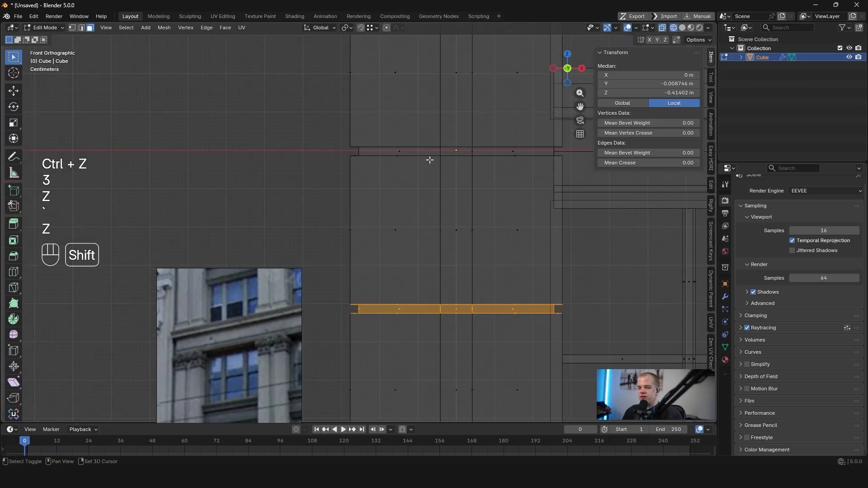
{"action": "left_click_drag", "start_coordinate": [250, 222], "coordinate": [502, 183], "text": "shift"}
Add the faces of the pillar's upper groove to the selection and return to solid shading
{"action": "mouse_move", "coordinate": [502, 182]}
{"action": "middle_mouse_down", "text": "shift"}
{"action": "mouse_move", "coordinate": [526, 243]}
{"action": "mouse_move", "coordinate": [387, 221]}
{"action": "mouse_move", "coordinate": [430, 248]}
{"action": "middle_mouse_up", "text": "shift"}
{"action": "key", "text": "c"}
{"action": "key", "text": "grave"}
{"action": "middle_click_drag", "start_coordinate": [455, 164], "coordinate": [483, 216], "text": "shift"}
{"action": "scroll", "coordinate": [483, 217], "scroll_direction": "down", "scroll_amount": 2}
{"action": "left_click_drag", "start_coordinate": [228, 209], "coordinate": [492, 181], "text": "shift"}
{"action": "key", "text": "z"}
{"action": "scroll", "coordinate": [506, 212], "scroll_direction": "down", "scroll_amount": 5}
{"action": "key", "text": "z"}
{"action": "middle_click_drag", "start_coordinate": [384, 213], "coordinate": [387, 190], "text": "shift"}
{"action": "key", "text": "z"}
{"action": "scroll", "coordinate": [421, 146], "scroll_direction": "up", "scroll_amount": 1}
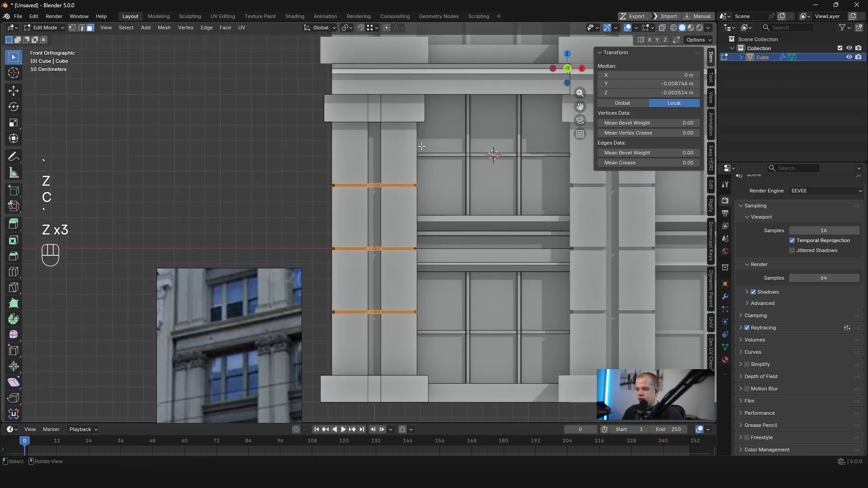
Try to scale the three selected grooves along Z about the Median Point pivot
{"action": "left_click", "coordinate": [347, 28]}
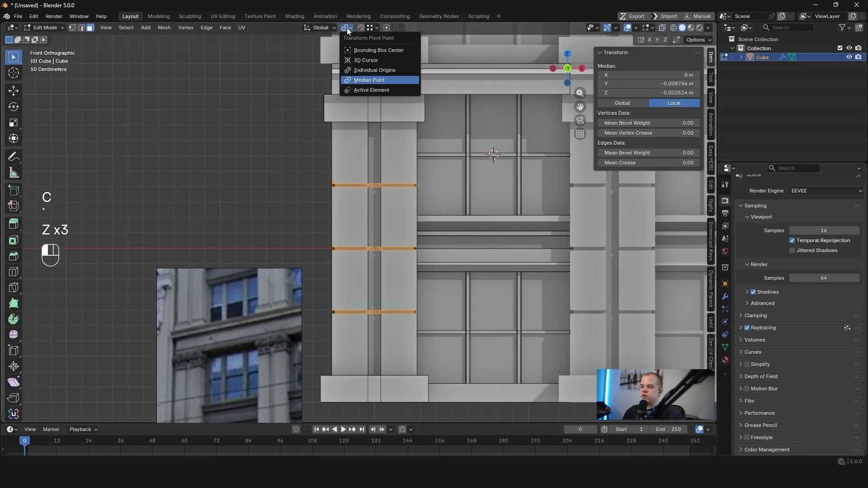
{"action": "left_click", "coordinate": [364, 84]}
{"action": "key", "text": "s"}
{"action": "key", "text": "z"}
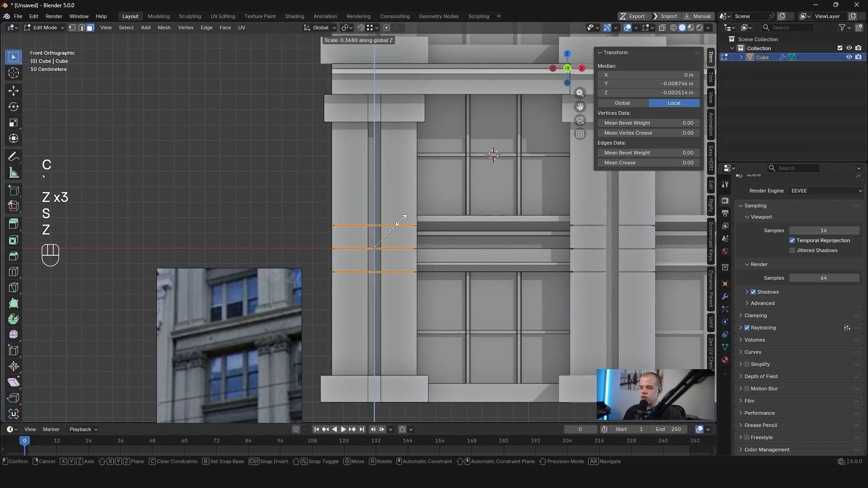
{"action": "left_click", "coordinate": [583, 154]}
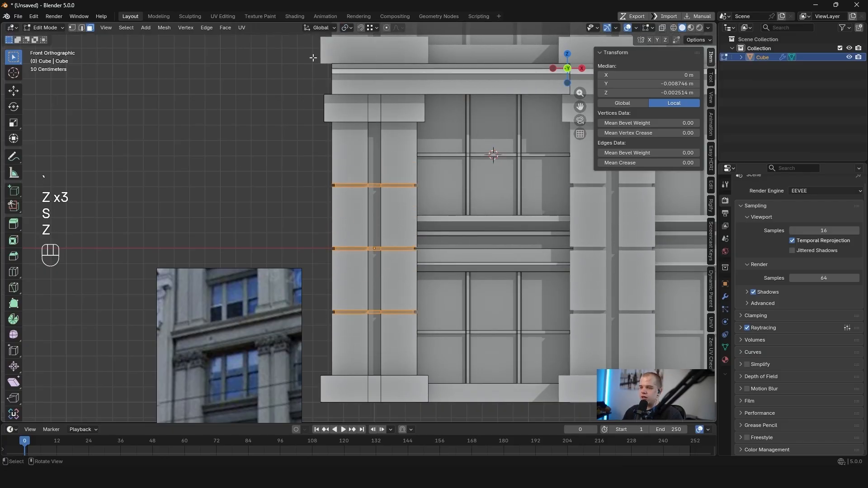
Set the pivot to Individual Origins and scale the three grooves along Z to make each one thinner
{"action": "left_click", "coordinate": [347, 28]}
{"action": "left_click", "coordinate": [374, 70]}
{"action": "key", "text": "s"}
{"action": "key", "text": "z"}
{"action": "left_click", "coordinate": [437, 212]}
{"action": "key", "text": "Tab"}
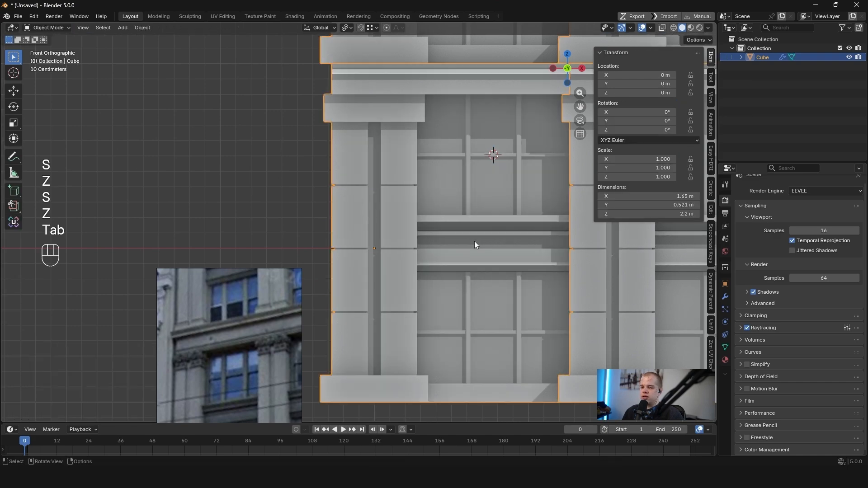
Scale the selected grooves along Z once more in Edit Mode, return to Object Mode and deselect the facade
{"action": "middle_click_drag", "start_coordinate": [473, 240], "coordinate": [375, 197]}
{"action": "key", "text": "Tab"}
{"action": "key", "text": "s"}
{"action": "key", "text": "z"}
{"action": "left_click", "coordinate": [419, 198]}
{"action": "key", "text": "Tab"}
{"action": "key", "text": "grave"}
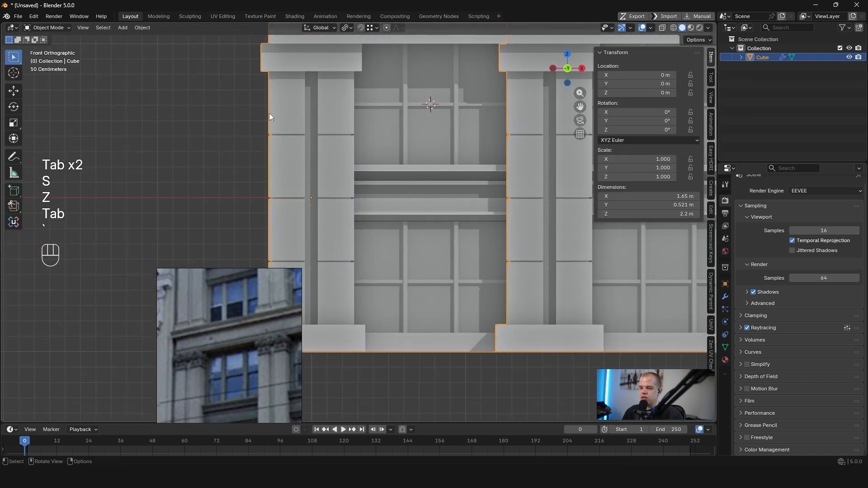
{"action": "key", "text": "alt+a"}
{"action": "scroll", "coordinate": [369, 214], "scroll_direction": "down", "scroll_amount": 4}
{"action": "scroll", "coordinate": [368, 213], "scroll_direction": "up", "scroll_amount": 4}
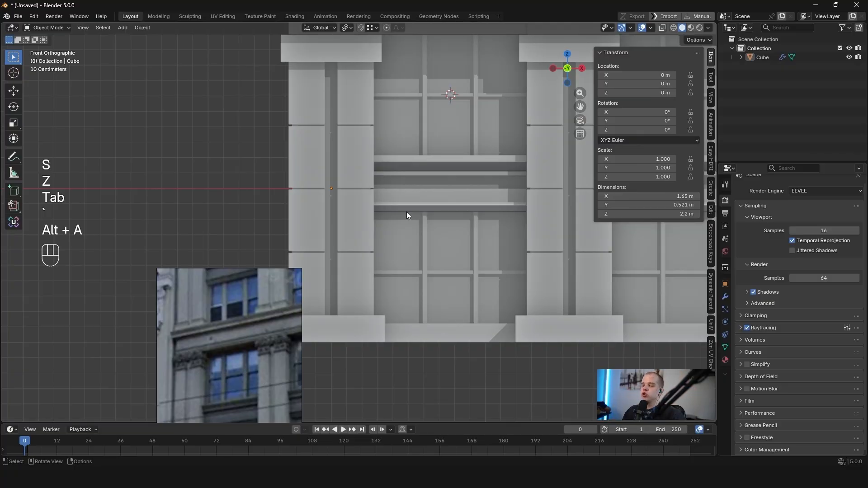
Try to scale the three grooves along Z in vertex selection mode, cancel it and restore the face selection
{"action": "key", "text": "Tab"}
{"action": "key", "text": "z"}
{"action": "key", "text": "z"}
{"action": "scroll", "coordinate": [346, 189], "scroll_direction": "up", "scroll_amount": 4}
{"action": "scroll", "coordinate": [354, 199], "scroll_direction": "down", "scroll_amount": 5}
{"action": "key", "text": "1"}
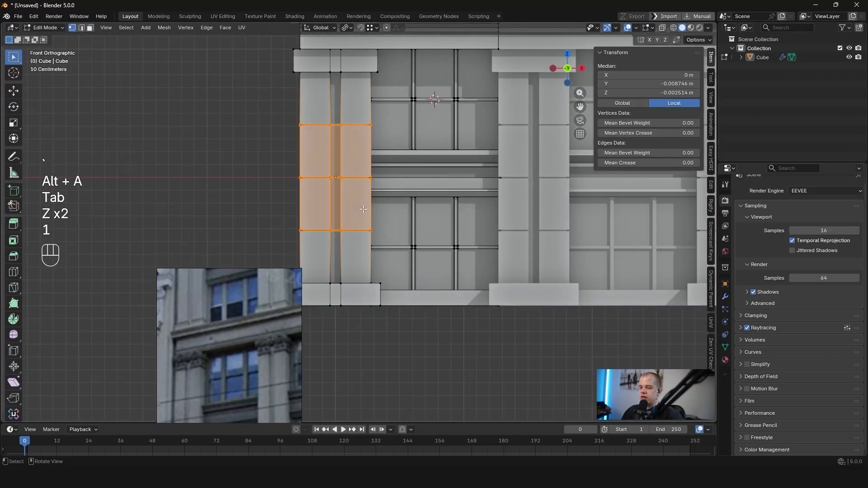
{"action": "scroll", "coordinate": [400, 209], "scroll_direction": "up", "scroll_amount": 5}
{"action": "middle_click_drag", "start_coordinate": [508, 169], "coordinate": [471, 176]}
{"action": "key", "text": "s"}
{"action": "key", "text": "z"}
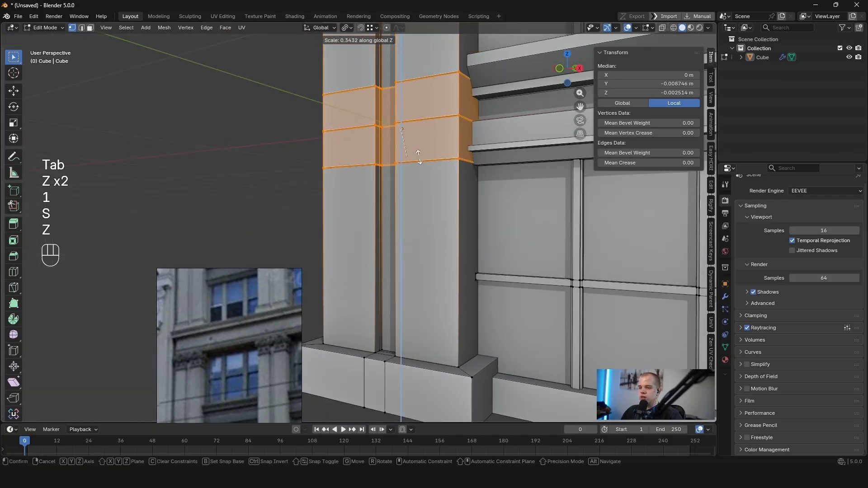
{"action": "right_click", "coordinate": [423, 164]}
{"action": "key", "text": "grave"}
{"action": "left_click", "coordinate": [457, 167]}
{"action": "key", "text": "ctrl+z"}
{"action": "scroll", "coordinate": [286, 152], "scroll_direction": "down", "scroll_amount": 4}
{"action": "key", "text": "3"}
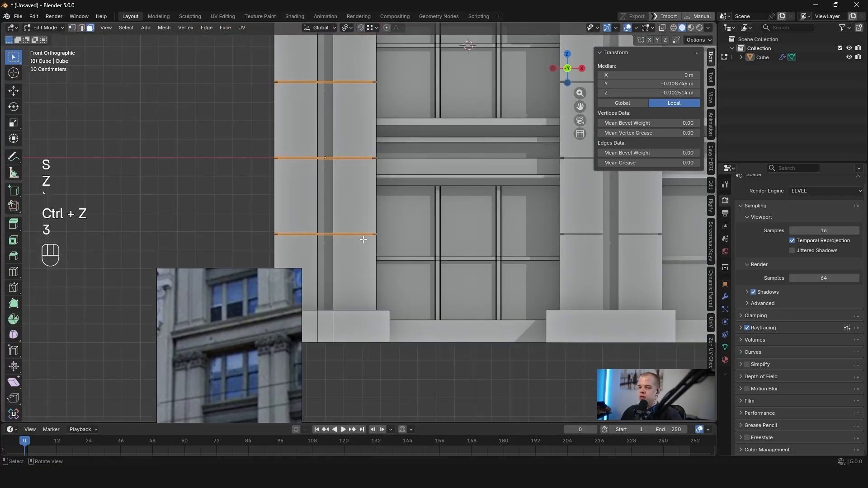
Box-select the faces of the pillar's lower groove in wireframe, keeping the existing selection
{"action": "scroll", "coordinate": [271, 204], "scroll_direction": "up", "scroll_amount": 4}
{"action": "key", "text": "z"}
{"action": "middle_click_drag", "start_coordinate": [266, 236], "coordinate": [390, 236], "text": "shift"}
{"action": "middle_click_drag", "start_coordinate": [411, 293], "coordinate": [409, 289], "text": "shift"}
{"action": "left_click_drag", "start_coordinate": [255, 185], "coordinate": [505, 167], "text": "shift"}
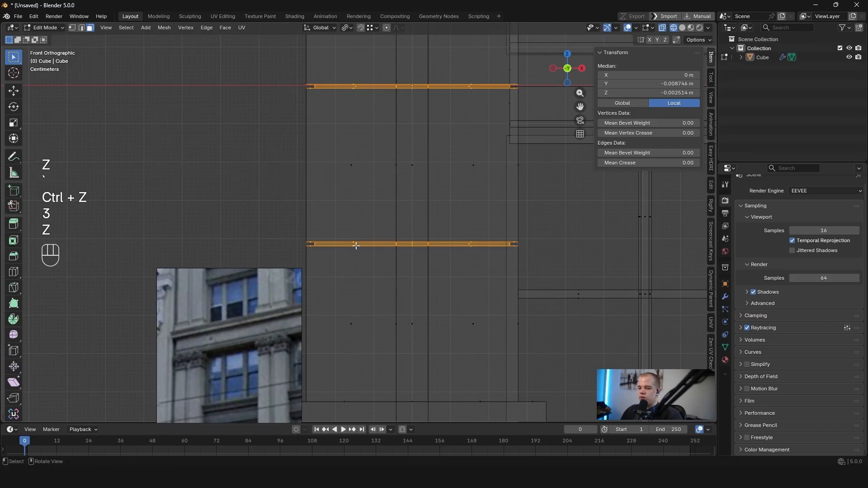
Examine the whole facade in Object Mode with Material Preview shading and overlays hidden
{"action": "key", "text": "z"}
{"action": "key", "text": "Tab"}
{"action": "mouse_move", "coordinate": [356, 246]}
{"action": "middle_mouse_down"}
{"action": "mouse_move", "coordinate": [451, 246]}
{"action": "mouse_move", "coordinate": [502, 223]}
{"action": "mouse_move", "coordinate": [418, 274]}
{"action": "mouse_move", "coordinate": [481, 207]}
{"action": "mouse_move", "coordinate": [400, 226]}
{"action": "middle_mouse_up"}
{"action": "key", "text": "z"}
{"action": "left_click", "coordinate": [629, 26]}
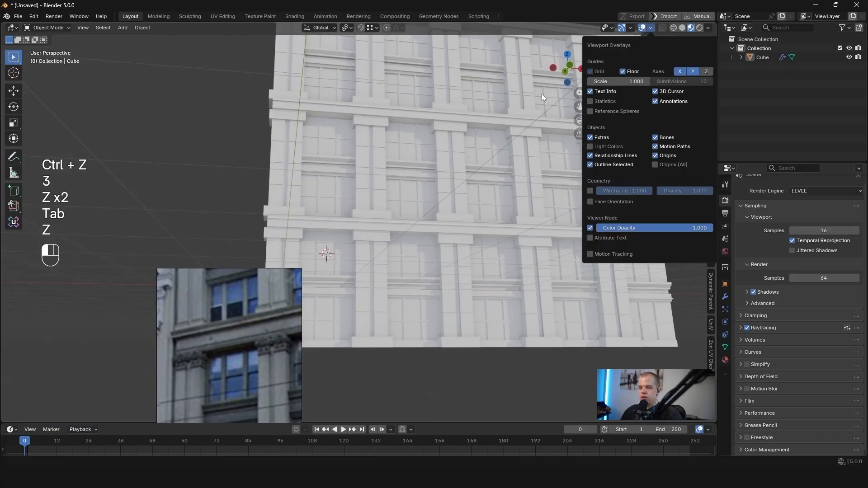
{"action": "mouse_move", "coordinate": [542, 93]}
{"action": "middle_mouse_down"}
{"action": "mouse_move", "coordinate": [515, 151]}
{"action": "mouse_move", "coordinate": [453, 178]}
{"action": "middle_mouse_up"}
{"action": "scroll", "coordinate": [479, 173], "scroll_direction": "down", "scroll_amount": 3}
{"action": "key", "text": "grave"}
{"action": "key", "text": "z"}
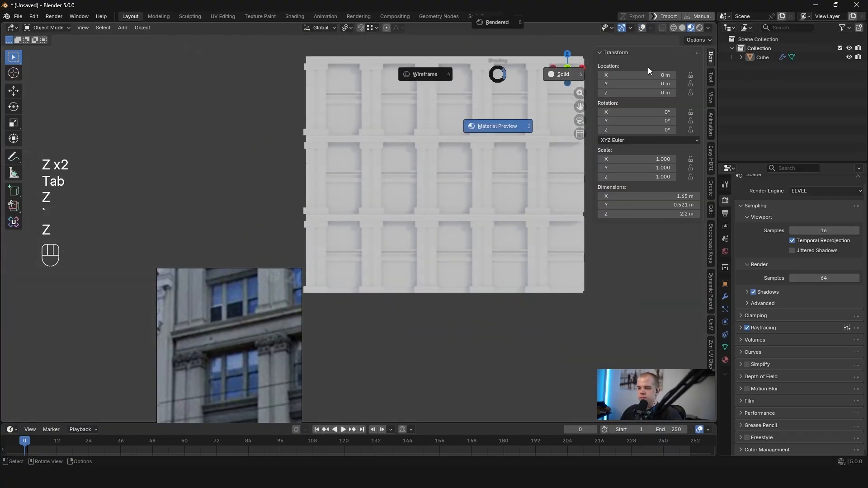
Return the facade to solid shading with overlays and clear both its mesh selection and the object selection
{"action": "left_click", "coordinate": [647, 67]}
{"action": "middle_click_drag", "start_coordinate": [507, 136], "coordinate": [466, 186]}
{"action": "left_click", "coordinate": [458, 155]}
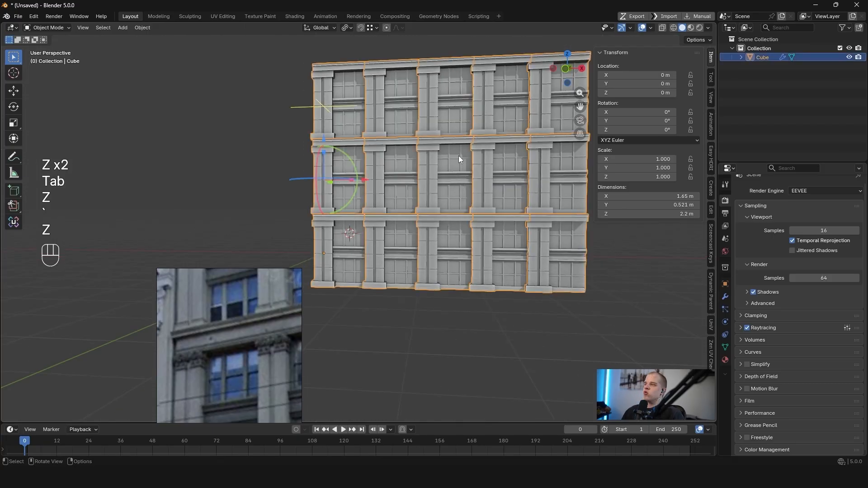
{"action": "key", "text": "Tab"}
{"action": "key", "text": "alt+a"}
{"action": "key", "text": "Tab"}
{"action": "middle_click_drag", "start_coordinate": [398, 198], "coordinate": [373, 257], "text": "shift"}
{"action": "key", "text": "alt+a"}
Split a narrow second area off the 3D viewport, move the reference photo clear and change the area to a UV Editor
{"action": "left_click_drag", "start_coordinate": [248, 321], "coordinate": [234, 316]}
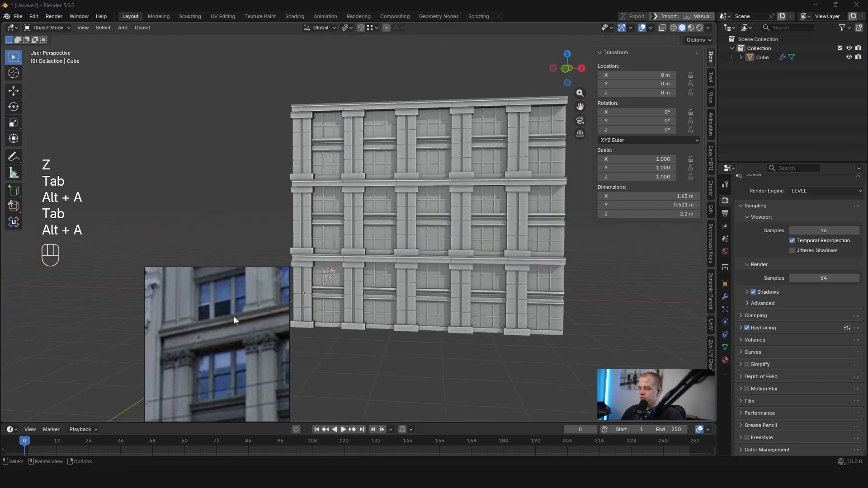
{"action": "middle_click_drag", "start_coordinate": [235, 165], "coordinate": [228, 110], "text": "shift"}
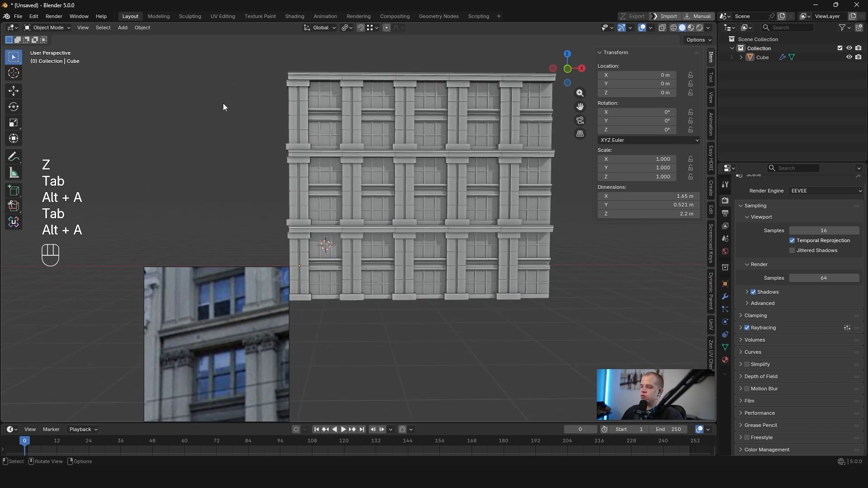
{"action": "left_click_drag", "start_coordinate": [3, 27], "coordinate": [213, 136]}
{"action": "left_click_drag", "start_coordinate": [206, 303], "coordinate": [387, 374]}
{"action": "left_click", "coordinate": [13, 28]}
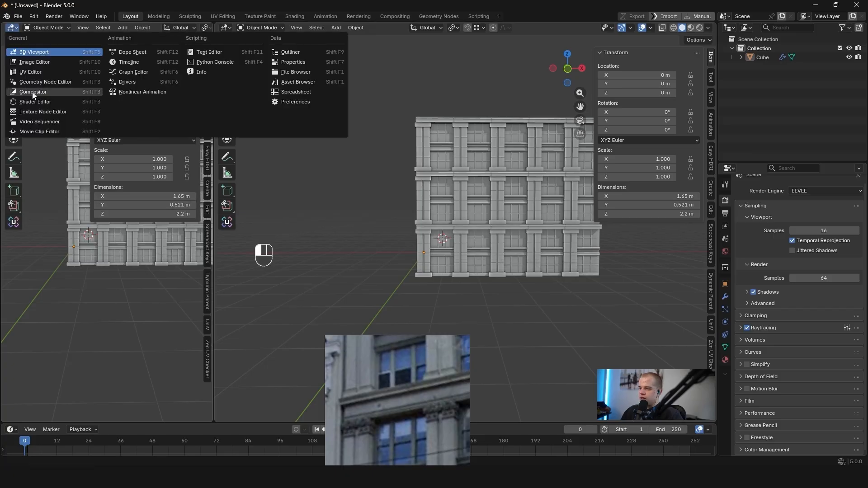
{"action": "left_click", "coordinate": [28, 72]}
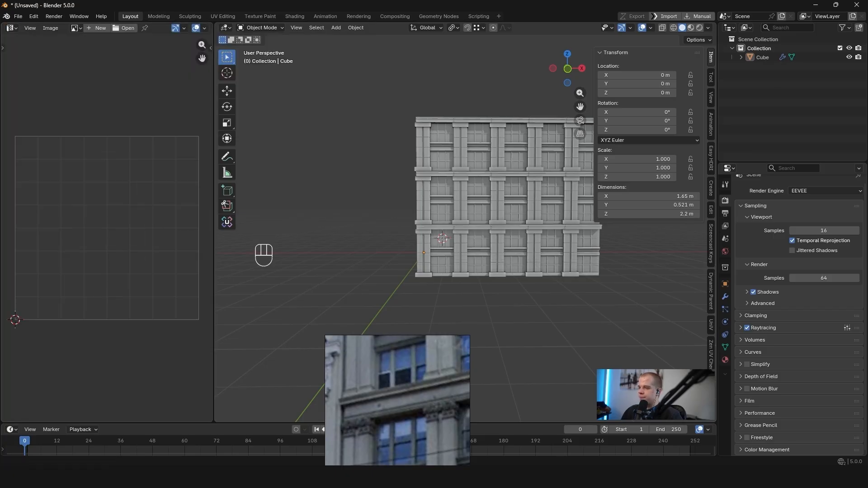
Save the project as "Building Facade 1.blend" in the PostApocalyptic Army Pack folder
{"action": "key", "text": "ctrl+s"}
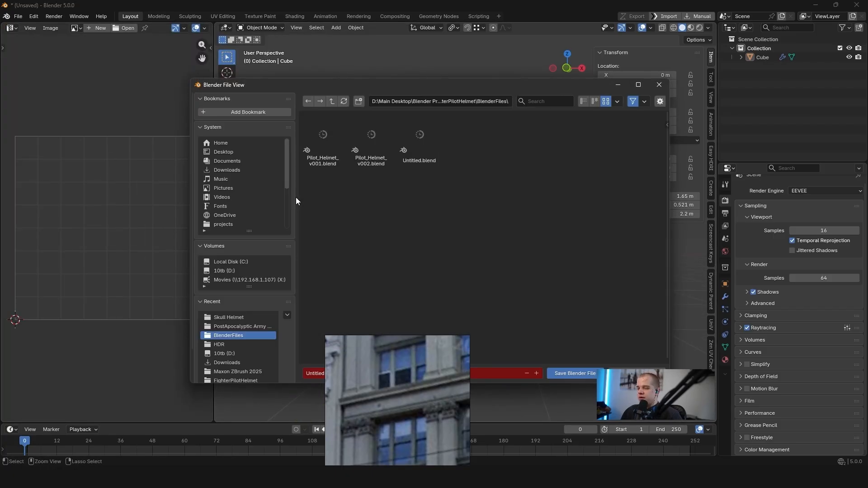
{"action": "left_click", "coordinate": [246, 327]}
{"action": "right_click_drag", "start_coordinate": [421, 389], "coordinate": [102, 316]}
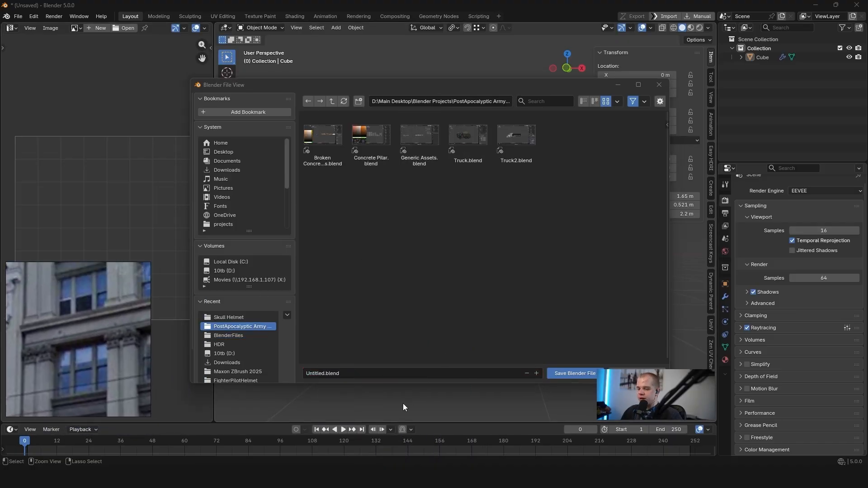
{"action": "left_click", "coordinate": [373, 370]}
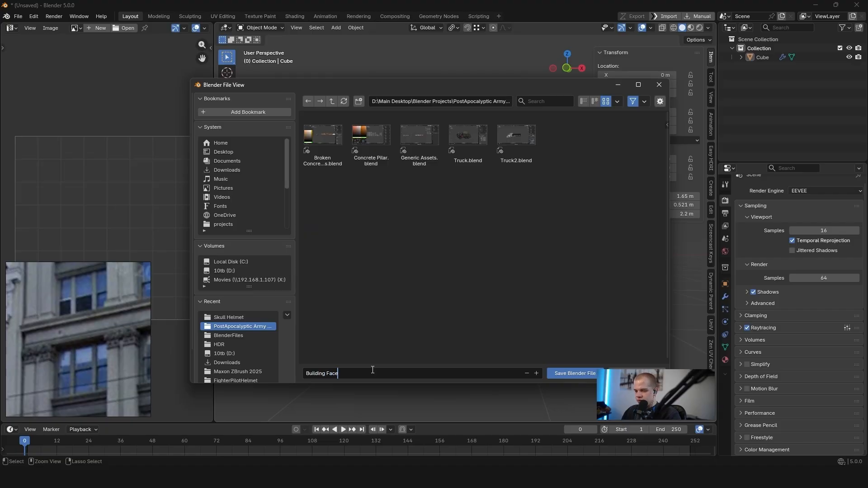
{"action": "type", "text": "Building Facade"}
{"action": "key", "text": "Return"}
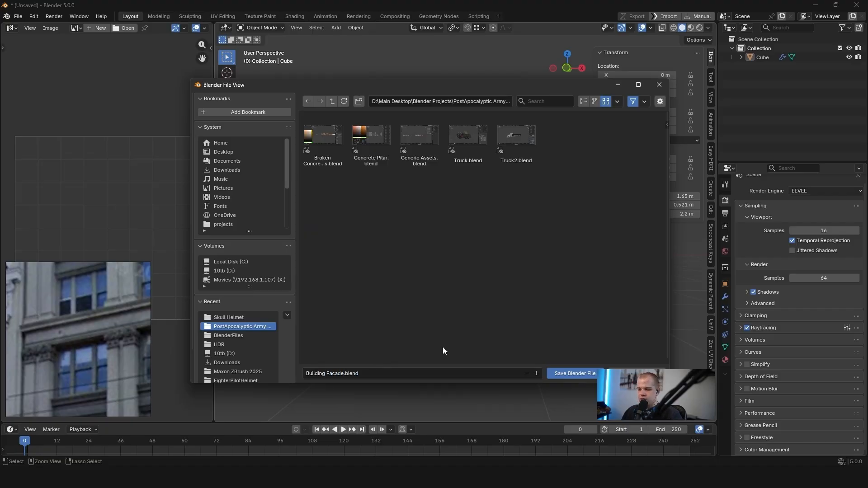
{"action": "left_click", "coordinate": [353, 373]}
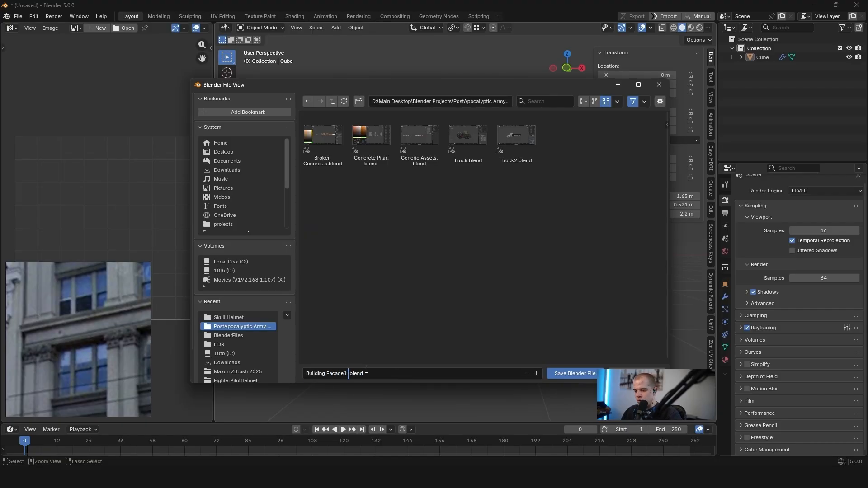
{"action": "left_click", "coordinate": [573, 374]}
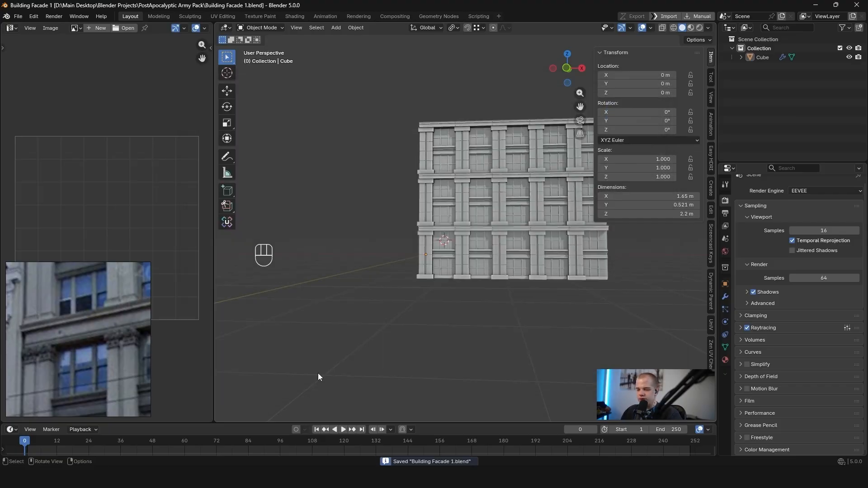
Move the reference photo lower and open palette.png as the image in the UV Editor
{"action": "right_click_drag", "start_coordinate": [130, 332], "coordinate": [117, 352]}
{"action": "middle_click_drag", "start_coordinate": [131, 240], "coordinate": [165, 166]}
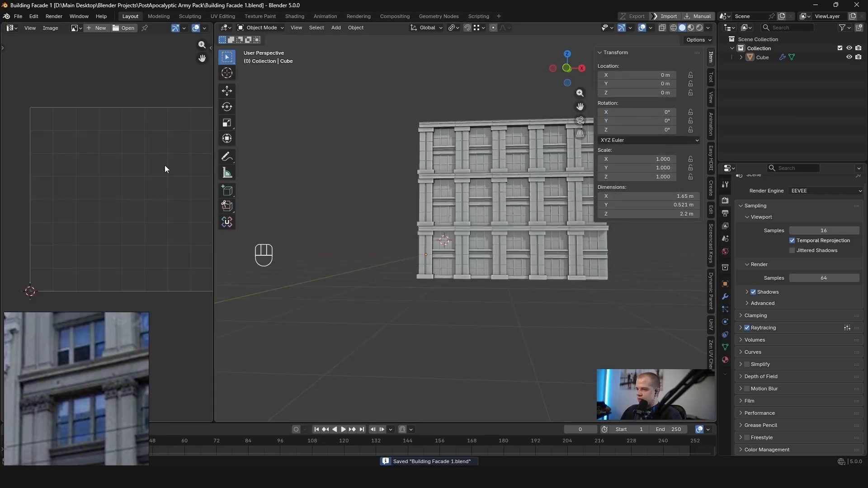
{"action": "middle_click_drag", "start_coordinate": [138, 53], "coordinate": [98, 50]}
{"action": "left_click", "coordinate": [123, 29]}
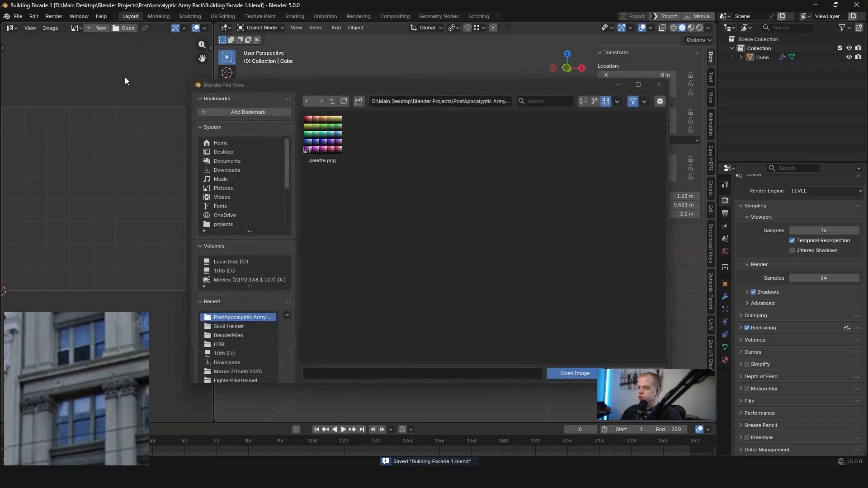
{"action": "left_click", "coordinate": [323, 141]}
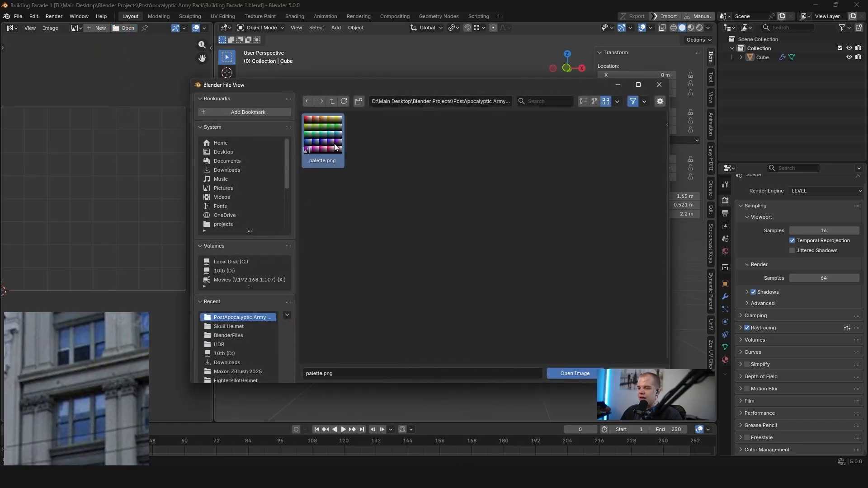
{"action": "double_click", "coordinate": [334, 147]}
{"action": "scroll", "coordinate": [199, 199], "scroll_direction": "down", "scroll_amount": 3}
{"action": "scroll", "coordinate": [169, 237], "scroll_direction": "up", "scroll_amount": 1}
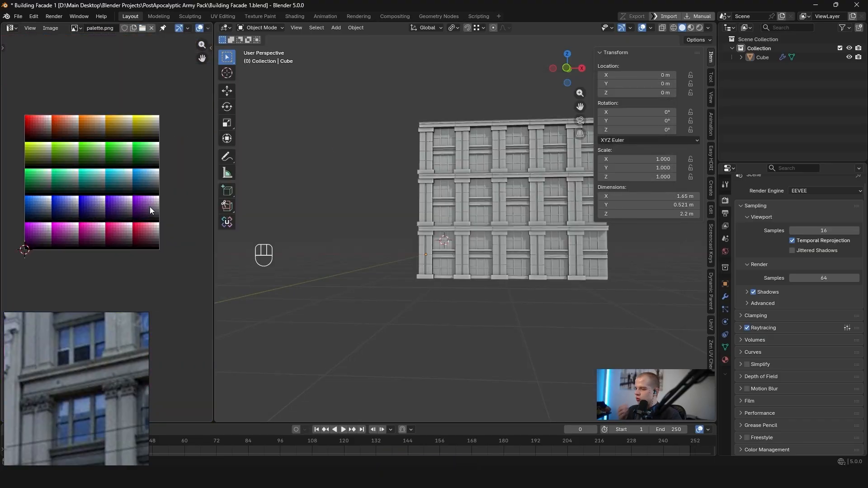
{"action": "scroll", "coordinate": [150, 210], "scroll_direction": "up", "scroll_amount": 1}
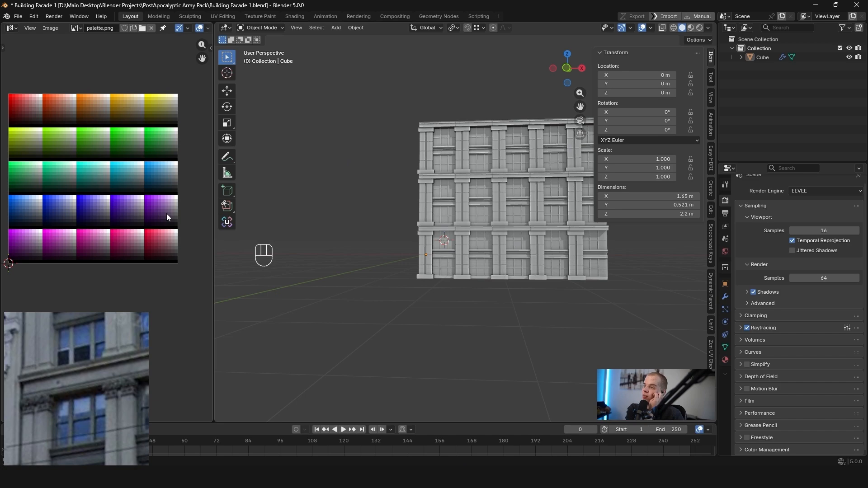
Widen the UV Editor area so the whole palette image fits clearly inside it
{"action": "left_click_drag", "start_coordinate": [211, 214], "coordinate": [240, 213]}
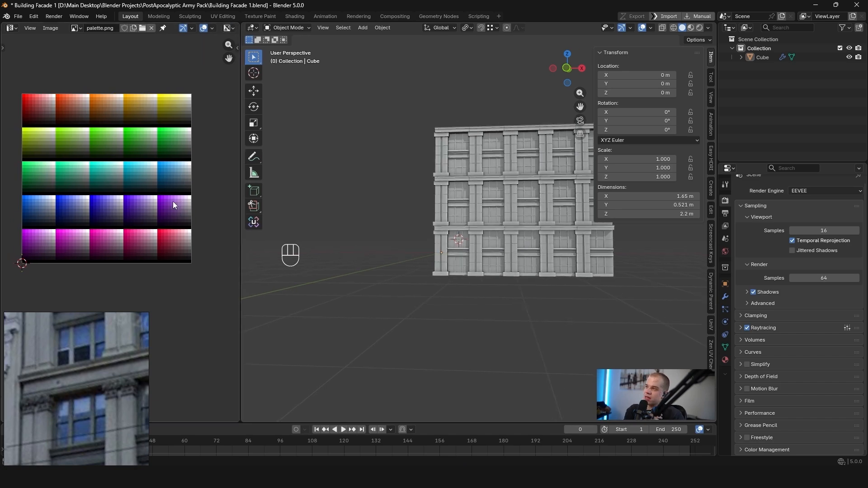
{"action": "scroll", "coordinate": [172, 202], "scroll_direction": "down", "scroll_amount": 1}
{"action": "scroll", "coordinate": [175, 225], "scroll_direction": "up", "scroll_amount": 2}
{"action": "scroll", "coordinate": [170, 218], "scroll_direction": "down", "scroll_amount": 1}
{"action": "scroll", "coordinate": [163, 225], "scroll_direction": "down", "scroll_amount": 1}
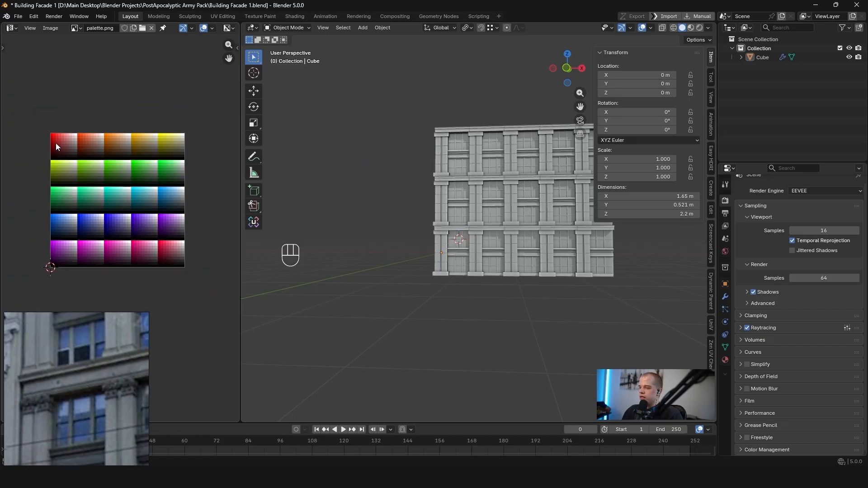
Examine the palette texture's hue blocks and the saturation and brightness gradients within them
{"action": "scroll", "coordinate": [63, 175], "scroll_direction": "up", "scroll_amount": 3}
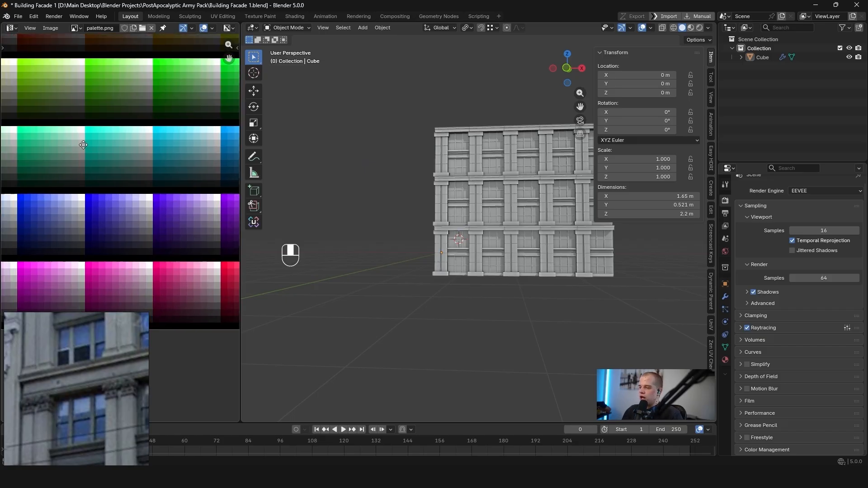
{"action": "scroll", "coordinate": [121, 215], "scroll_direction": "up", "scroll_amount": 3}
{"action": "scroll", "coordinate": [173, 161], "scroll_direction": "up", "scroll_amount": 2}
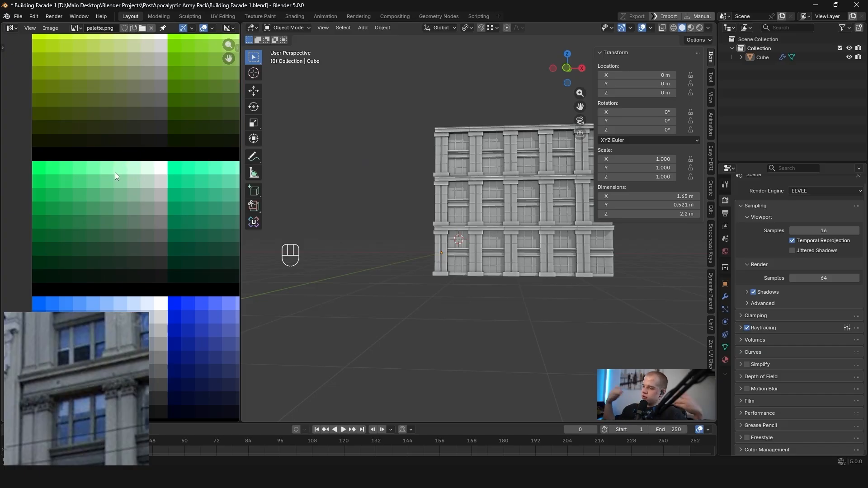
{"action": "scroll", "coordinate": [116, 267], "scroll_direction": "down", "scroll_amount": 2}
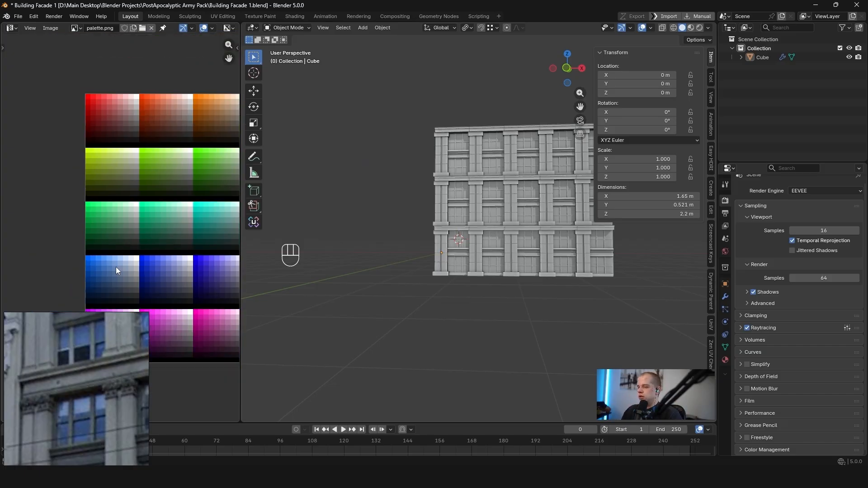
{"action": "scroll", "coordinate": [96, 164], "scroll_direction": "down", "scroll_amount": 2}
{"action": "scroll", "coordinate": [75, 141], "scroll_direction": "down", "scroll_amount": 2}
{"action": "scroll", "coordinate": [136, 171], "scroll_direction": "up", "scroll_amount": 3}
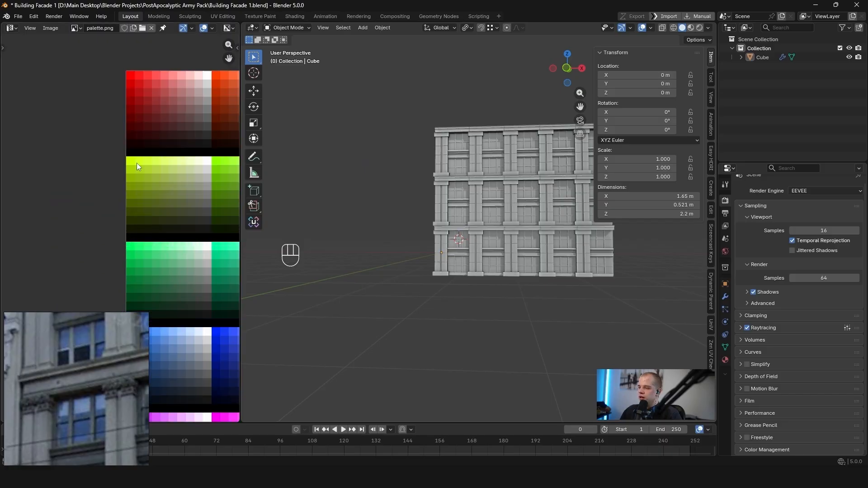
{"action": "scroll", "coordinate": [184, 129], "scroll_direction": "up", "scroll_amount": 2}
{"action": "scroll", "coordinate": [66, 107], "scroll_direction": "up", "scroll_amount": 1}
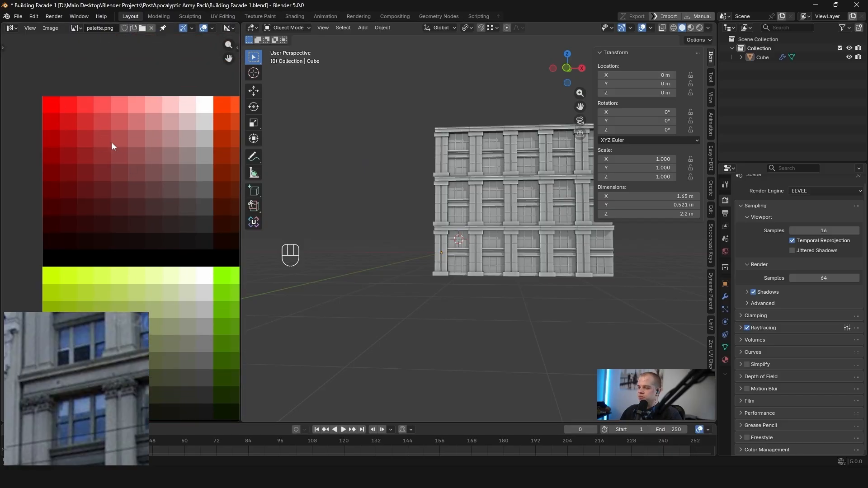
{"action": "middle_click_drag", "start_coordinate": [198, 242], "coordinate": [202, 239]}
{"action": "scroll", "coordinate": [119, 225], "scroll_direction": "down", "scroll_amount": 1}
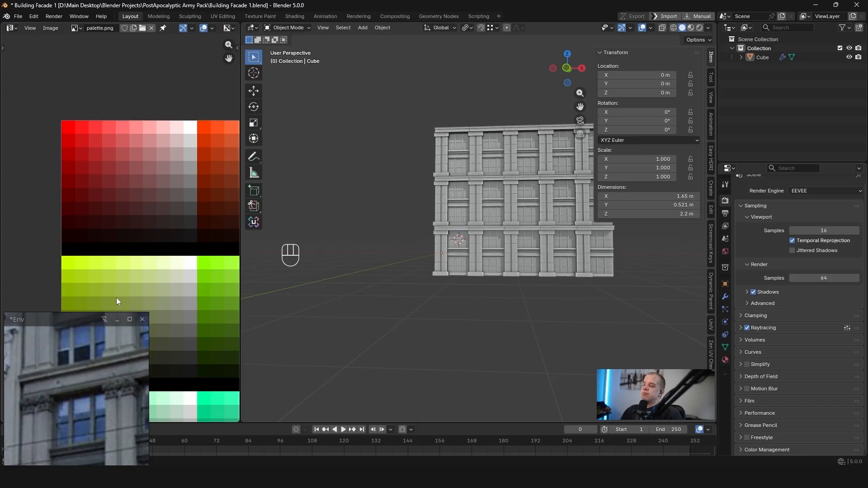
{"action": "scroll", "coordinate": [116, 298], "scroll_direction": "down", "scroll_amount": 4}
{"action": "middle_click_drag", "start_coordinate": [116, 298], "coordinate": [88, 162]}
{"action": "middle_click_drag", "start_coordinate": [127, 268], "coordinate": [144, 201]}
{"action": "scroll", "coordinate": [43, 218], "scroll_direction": "up", "scroll_amount": 1}
{"action": "scroll", "coordinate": [122, 210], "scroll_direction": "up", "scroll_amount": 4}
{"action": "left_click", "coordinate": [151, 146]}
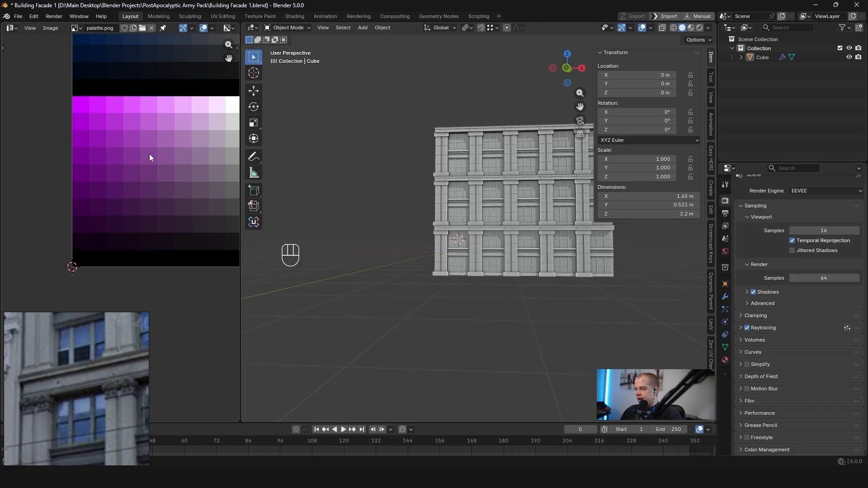
{"action": "scroll", "coordinate": [120, 217], "scroll_direction": "down", "scroll_amount": 4}
{"action": "middle_click_drag", "start_coordinate": [166, 56], "coordinate": [124, 137]}
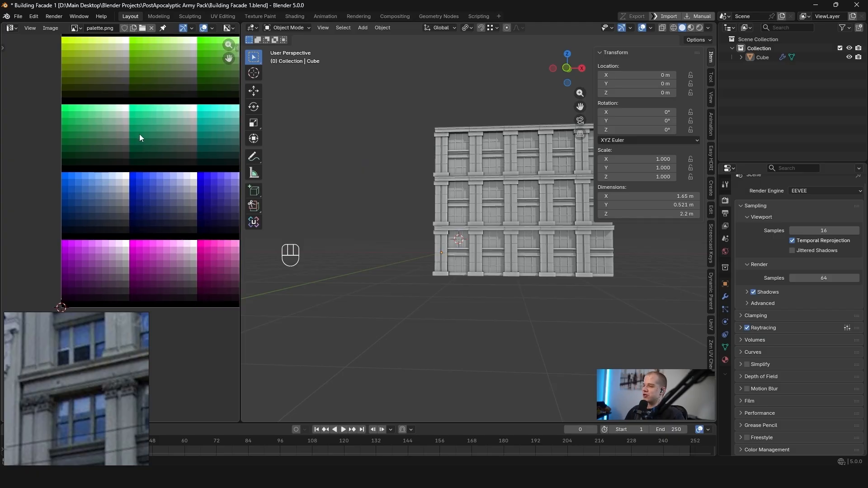
{"action": "scroll", "coordinate": [137, 178], "scroll_direction": "down", "scroll_amount": 3}
{"action": "mouse_move", "coordinate": [131, 243]}
{"action": "middle_mouse_down"}
{"action": "mouse_move", "coordinate": [93, 251]}
{"action": "mouse_move", "coordinate": [140, 240]}
{"action": "mouse_move", "coordinate": [119, 238]}
{"action": "middle_mouse_up"}
{"action": "scroll", "coordinate": [131, 240], "scroll_direction": "up", "scroll_amount": 1}
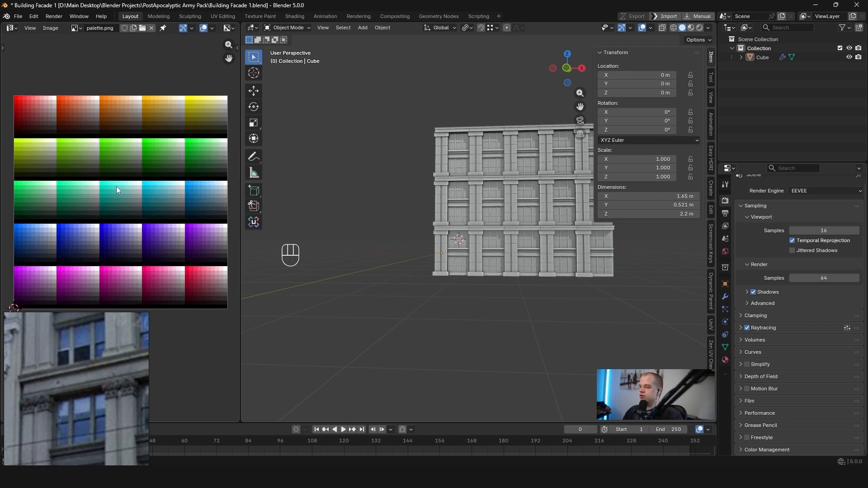
{"action": "middle_click_drag", "start_coordinate": [117, 187], "coordinate": [113, 178]}
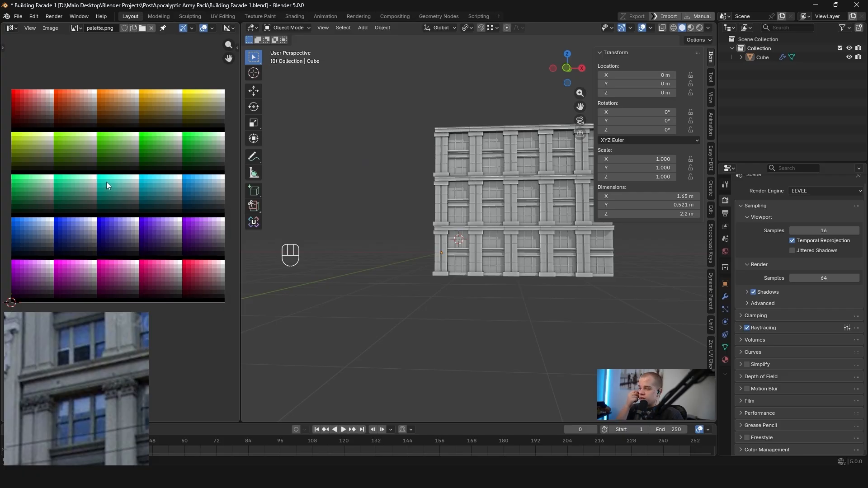
{"action": "middle_click_drag", "start_coordinate": [106, 180], "coordinate": [113, 177]}
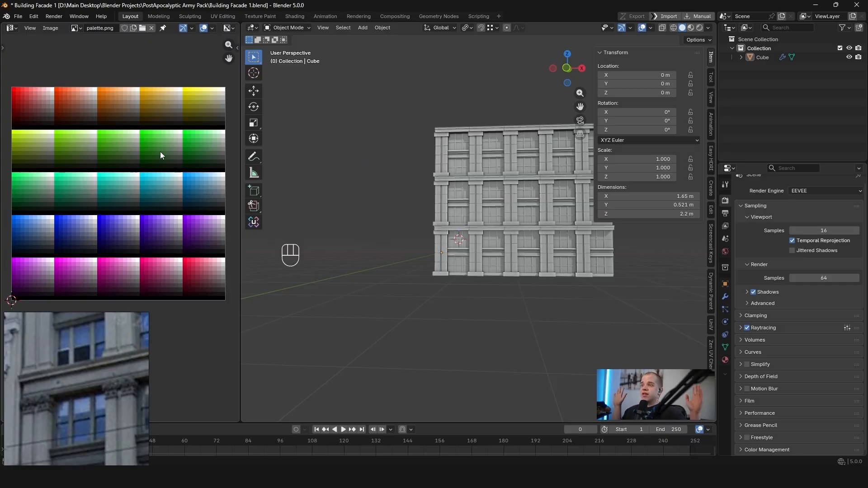
Show the facade from the front in solid shading and select the facade object
{"action": "key", "text": "KP_1"}
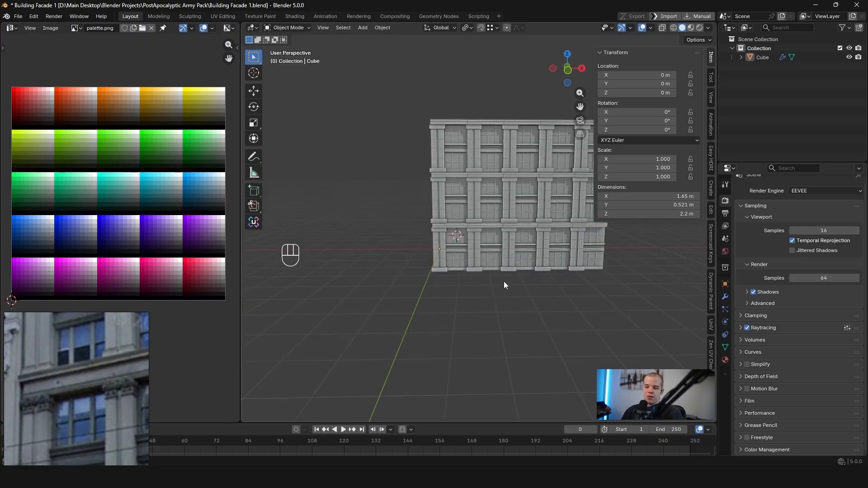
{"action": "left_click", "coordinate": [460, 244]}
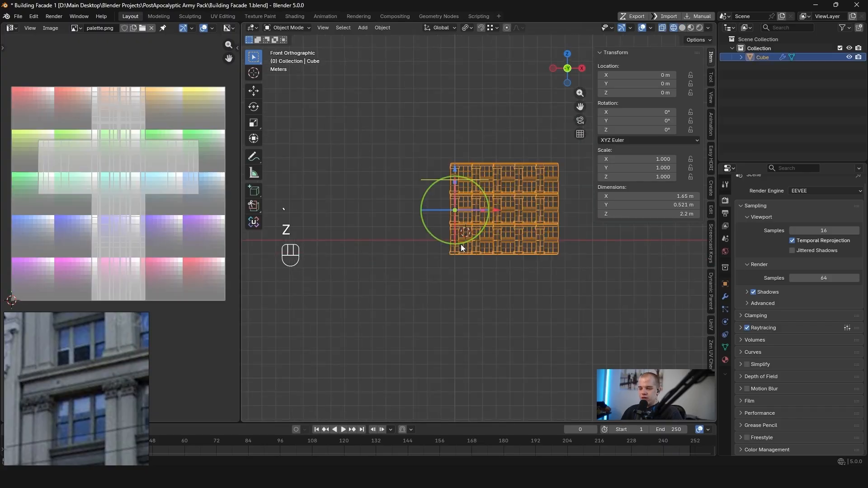
{"action": "key", "text": "z"}
{"action": "scroll", "coordinate": [576, 252], "scroll_direction": "up", "scroll_amount": 5}
Add an Image Texture to the facade material's base color and assign palette.png to it
{"action": "left_click", "coordinate": [725, 360]}
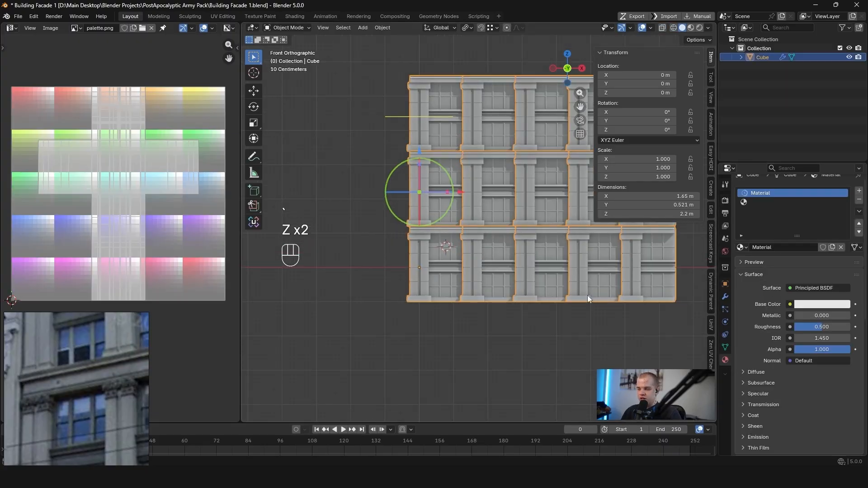
{"action": "left_click", "coordinate": [790, 304]}
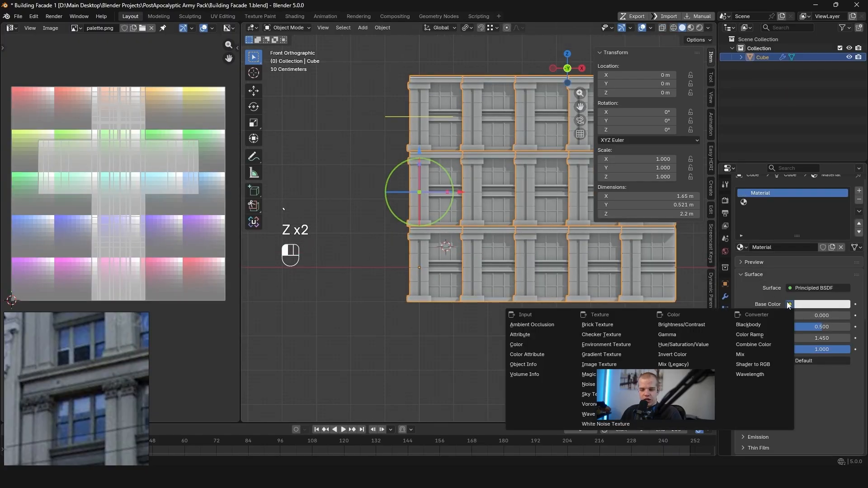
{"action": "left_click", "coordinate": [607, 364]}
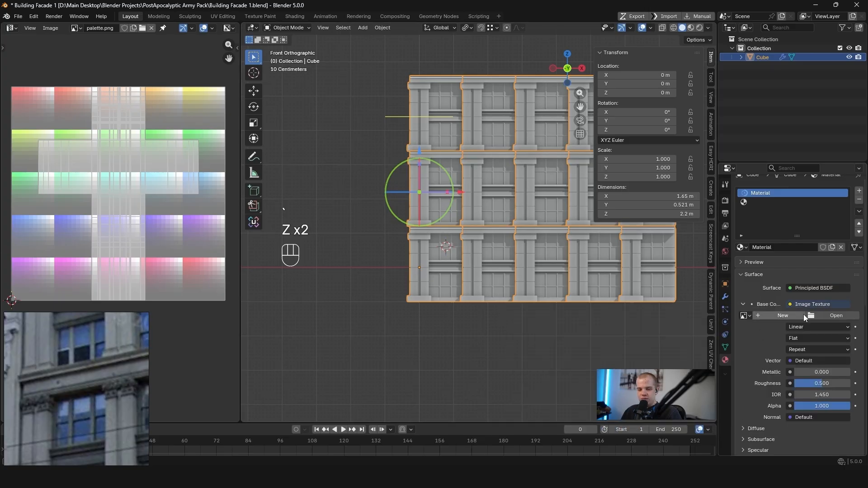
{"action": "left_click", "coordinate": [834, 316]}
{"action": "left_click", "coordinate": [662, 85]}
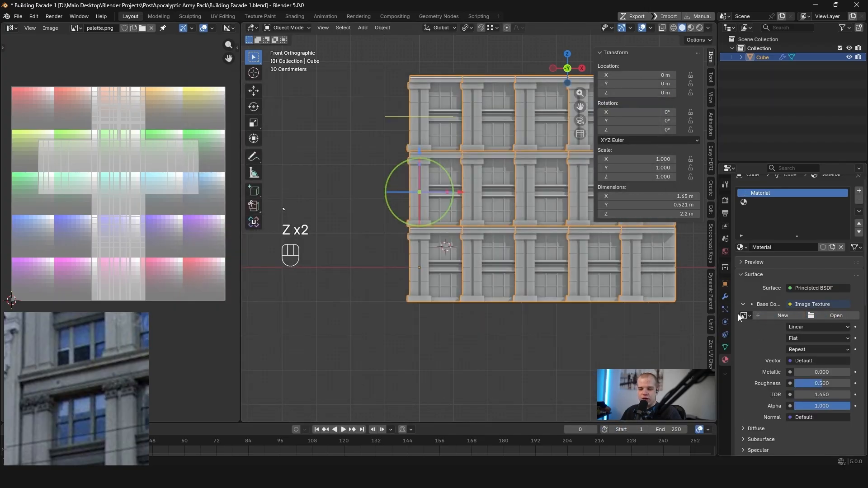
{"action": "left_click", "coordinate": [743, 315]}
{"action": "left_click", "coordinate": [714, 329]}
Switch the 3D viewport to Material Preview shading to display the palette texture on the facade
{"action": "scroll", "coordinate": [417, 223], "scroll_direction": "down", "scroll_amount": 1}
{"action": "mouse_move", "coordinate": [506, 240]}
{"action": "middle_mouse_down", "text": "shift"}
{"action": "mouse_move", "coordinate": [416, 223]}
{"action": "mouse_move", "coordinate": [493, 226]}
{"action": "middle_mouse_up", "text": "shift"}
{"action": "key", "text": "z"}
{"action": "key", "text": "grave"}
{"action": "scroll", "coordinate": [405, 204], "scroll_direction": "up", "scroll_amount": 3}
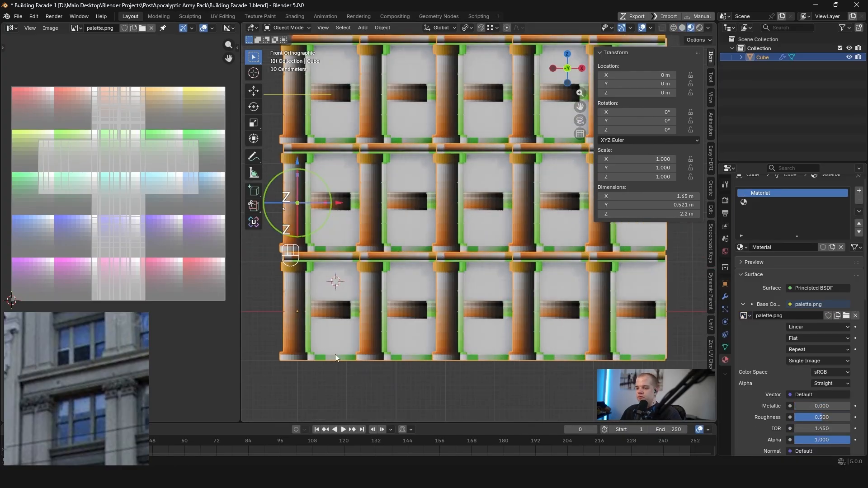
{"action": "middle_click_drag", "start_coordinate": [394, 260], "coordinate": [457, 238], "text": "shift"}
Select all faces of the facade module in Edit Mode and all of their UVs over the palette
{"action": "key", "text": "Tab"}
{"action": "key", "text": "a"}
{"action": "key", "text": "alt+a"}
{"action": "key", "text": "a"}
{"action": "key", "text": "grave"}
{"action": "key", "text": "a"}
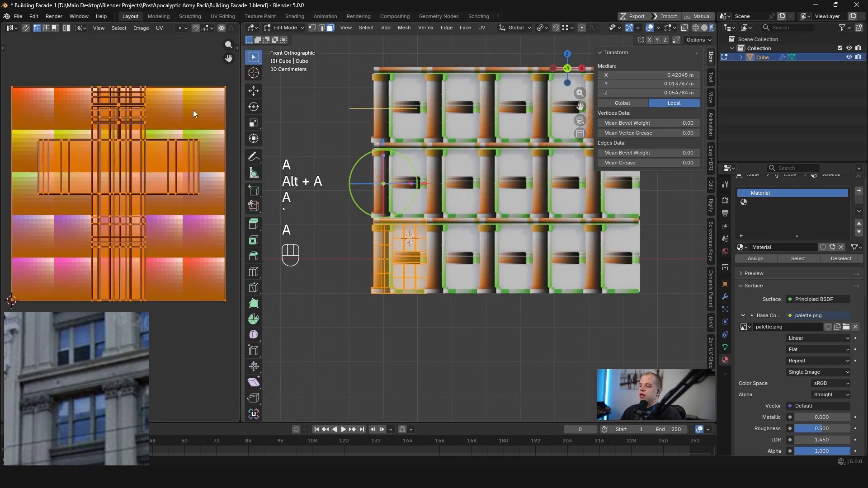
{"action": "key", "text": "g"}
{"action": "right_click", "coordinate": [211, 108]}
{"action": "scroll", "coordinate": [219, 212], "scroll_direction": "down", "scroll_amount": 3}
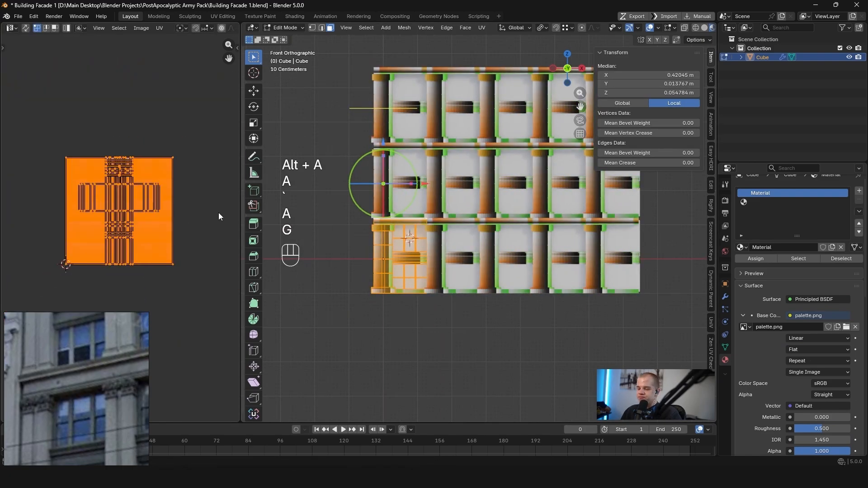
Return to Object Mode, inspect the color edges up close and set the palette texture's interpolation to Closest
{"action": "key", "text": "Tab"}
{"action": "scroll", "coordinate": [391, 264], "scroll_direction": "up", "scroll_amount": 6}
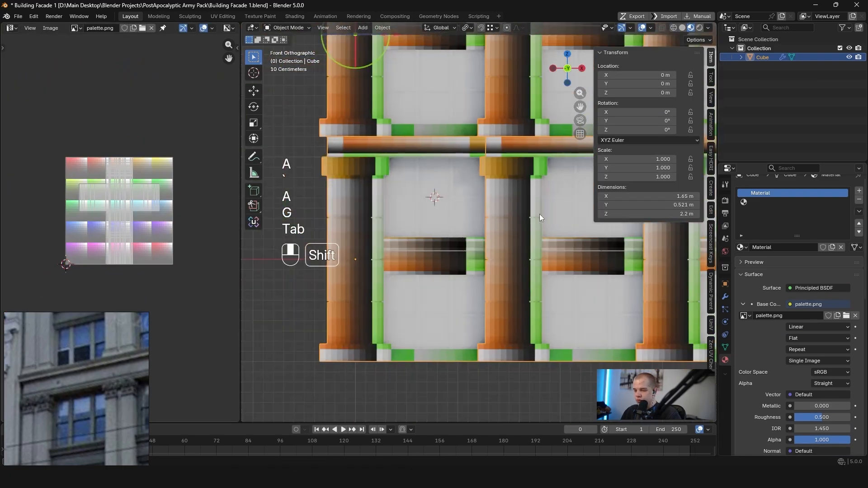
{"action": "scroll", "coordinate": [93, 242], "scroll_direction": "up", "scroll_amount": 10}
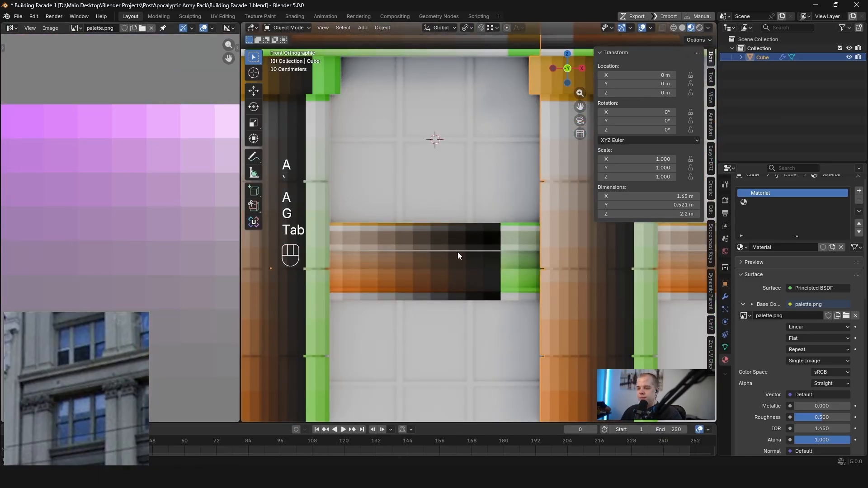
{"action": "scroll", "coordinate": [457, 251], "scroll_direction": "up", "scroll_amount": 4}
{"action": "middle_click_drag", "start_coordinate": [597, 259], "coordinate": [499, 242], "text": "shift"}
{"action": "middle_click_drag", "start_coordinate": [334, 247], "coordinate": [452, 236], "text": "shift"}
{"action": "scroll", "coordinate": [393, 240], "scroll_direction": "up", "scroll_amount": 3}
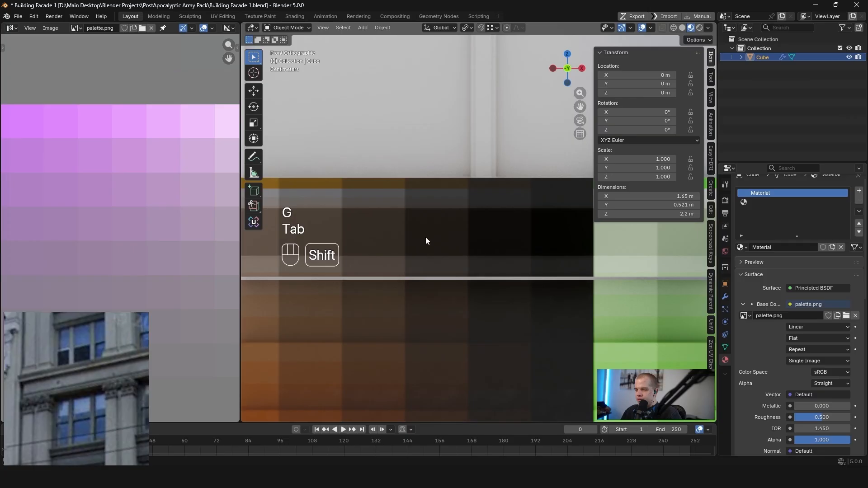
{"action": "scroll", "coordinate": [429, 236], "scroll_direction": "up", "scroll_amount": 3}
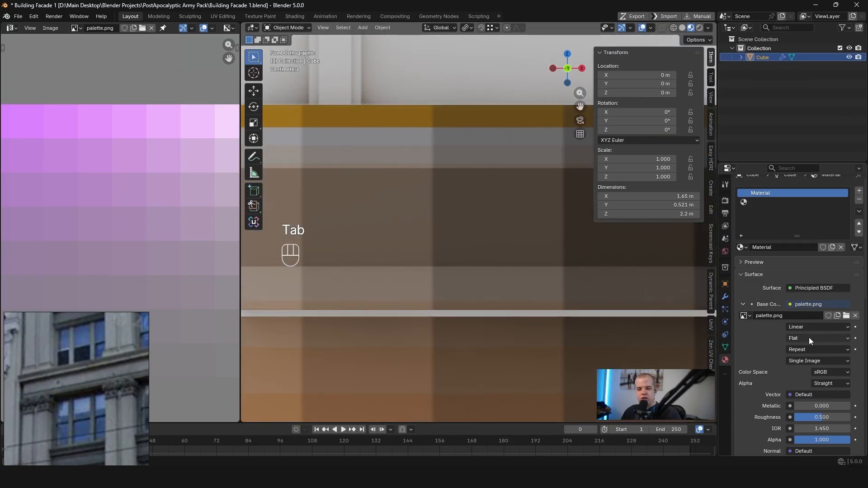
{"action": "left_click", "coordinate": [812, 326]}
{"action": "left_click", "coordinate": [805, 357]}
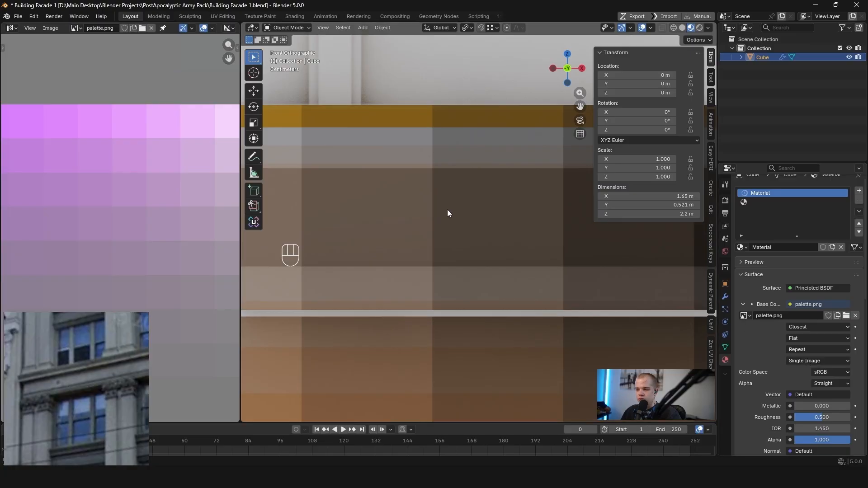
Select all of the module's UVs and scale them down to a small cluster on the palette
{"action": "scroll", "coordinate": [400, 227], "scroll_direction": "down", "scroll_amount": 8}
{"action": "scroll", "coordinate": [131, 212], "scroll_direction": "down", "scroll_amount": 5}
{"action": "scroll", "coordinate": [149, 212], "scroll_direction": "down", "scroll_amount": 5}
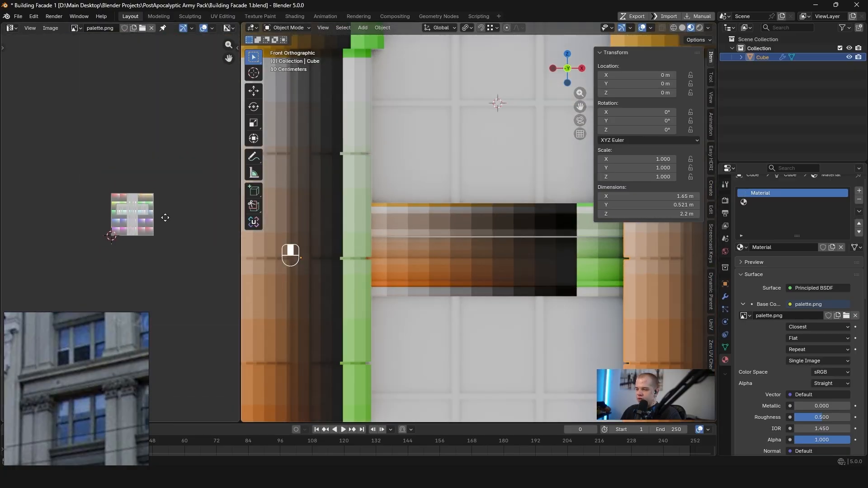
{"action": "scroll", "coordinate": [194, 217], "scroll_direction": "up", "scroll_amount": 4}
{"action": "key", "text": "Tab"}
{"action": "key", "text": "a"}
{"action": "key", "text": "s"}
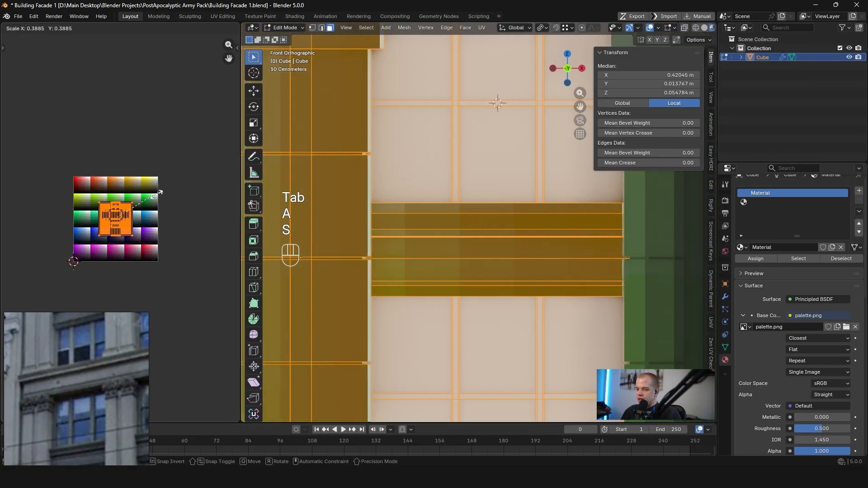
{"action": "left_click", "coordinate": [172, 186]}
{"action": "key", "text": "s"}
{"action": "scroll", "coordinate": [172, 185], "scroll_direction": "up", "scroll_amount": 3}
{"action": "middle_click_drag", "start_coordinate": [150, 200], "coordinate": [162, 237]}
{"action": "scroll", "coordinate": [196, 261], "scroll_direction": "down", "scroll_amount": 3}
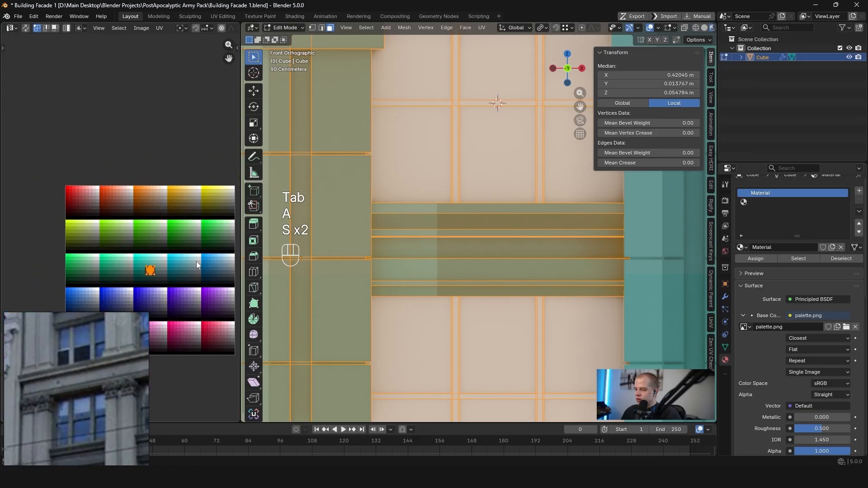
Move the shrunken UV cluster to the grey column at the edge of the palette's light orange block
{"action": "scroll", "coordinate": [190, 253], "scroll_direction": "up", "scroll_amount": 3}
{"action": "key", "text": "g"}
{"action": "left_click", "coordinate": [167, 244]}
{"action": "scroll", "coordinate": [167, 244], "scroll_direction": "up", "scroll_amount": 1}
{"action": "scroll", "coordinate": [170, 246], "scroll_direction": "up", "scroll_amount": 3}
{"action": "key", "text": "g"}
{"action": "left_click", "coordinate": [189, 232]}
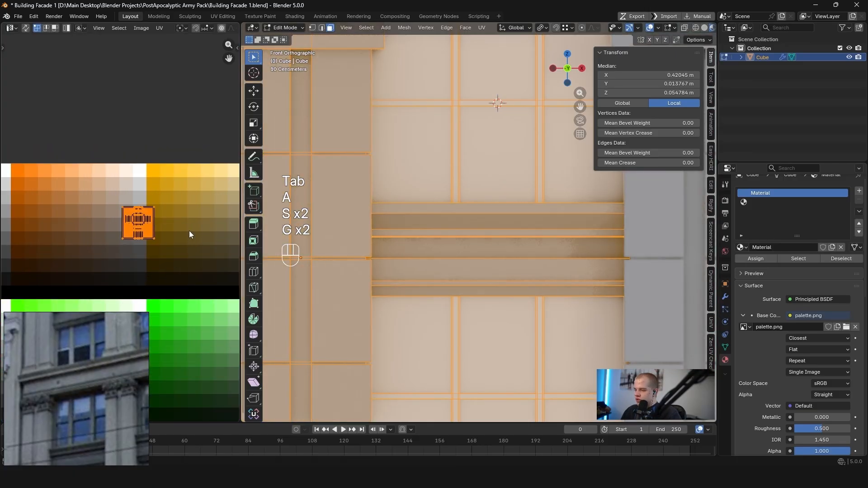
Scale the UVs down further and position them inside a single mid-grey swatch
{"action": "key", "text": "s"}
{"action": "left_click", "coordinate": [162, 208]}
{"action": "key", "text": "g"}
{"action": "left_click", "coordinate": [166, 216]}
Return to Object Mode and clear the object selection to check the grey facade
{"action": "key", "text": "Tab"}
{"action": "scroll", "coordinate": [519, 229], "scroll_direction": "down", "scroll_amount": 4}
{"action": "key", "text": "alt+a"}
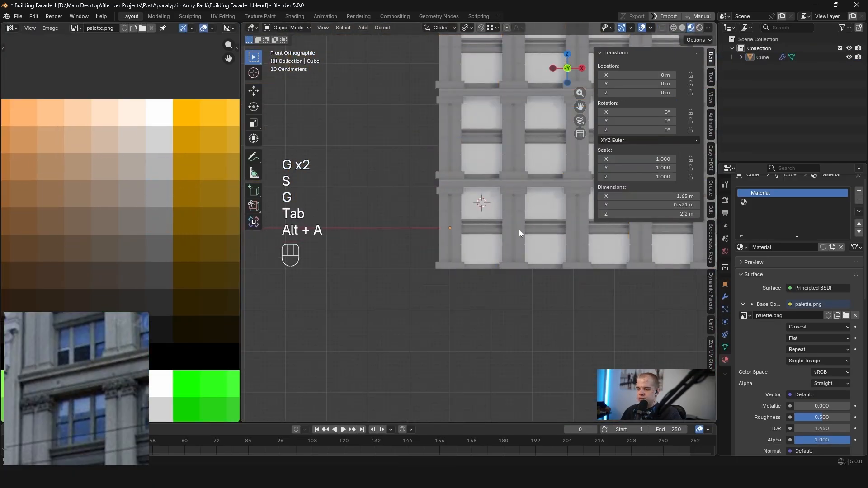
{"action": "key", "text": "Tab"}
{"action": "scroll", "coordinate": [519, 229], "scroll_direction": "up", "scroll_amount": 2}
{"action": "key", "text": "Tab"}
{"action": "scroll", "coordinate": [140, 204], "scroll_direction": "down", "scroll_amount": 3}
{"action": "scroll", "coordinate": [178, 260], "scroll_direction": "down", "scroll_amount": 3}
Clear the mesh selection in Edit Mode and select the first module's lower window faces in face selection mode
{"action": "key", "text": "Tab"}
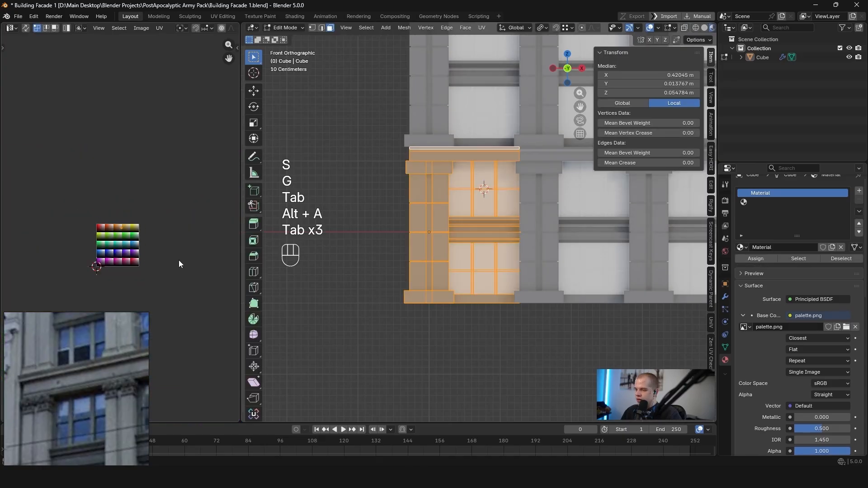
{"action": "key", "text": "alt+a"}
{"action": "scroll", "coordinate": [508, 333], "scroll_direction": "up", "scroll_amount": 4}
{"action": "key", "text": "3"}
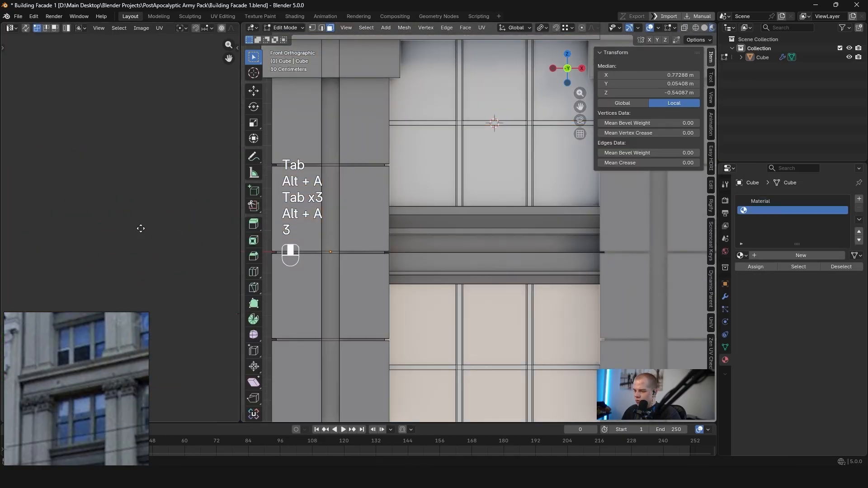
{"action": "middle_click_drag", "start_coordinate": [140, 228], "coordinate": [45, 233]}
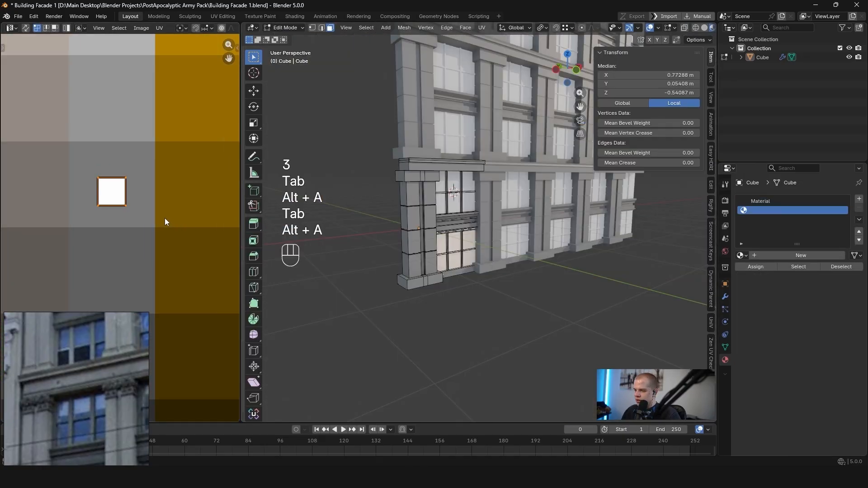
Reposition the lower window faces' UVs within the mid-grey swatch and return to Object Mode in front view
{"action": "key", "text": "alt+a"}
{"action": "key", "text": "3"}
{"action": "key", "text": "g"}
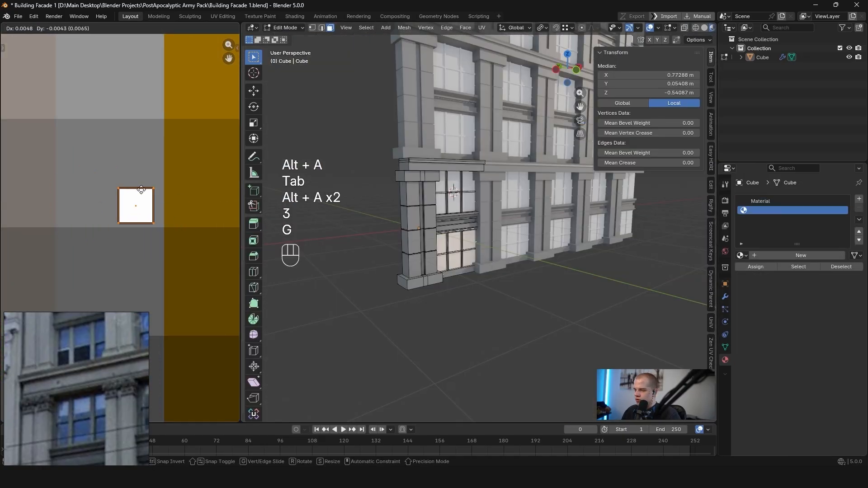
{"action": "left_click", "coordinate": [113, 165]}
{"action": "key", "text": "Tab"}
{"action": "key", "text": "grave"}
{"action": "key", "text": "alt+a"}
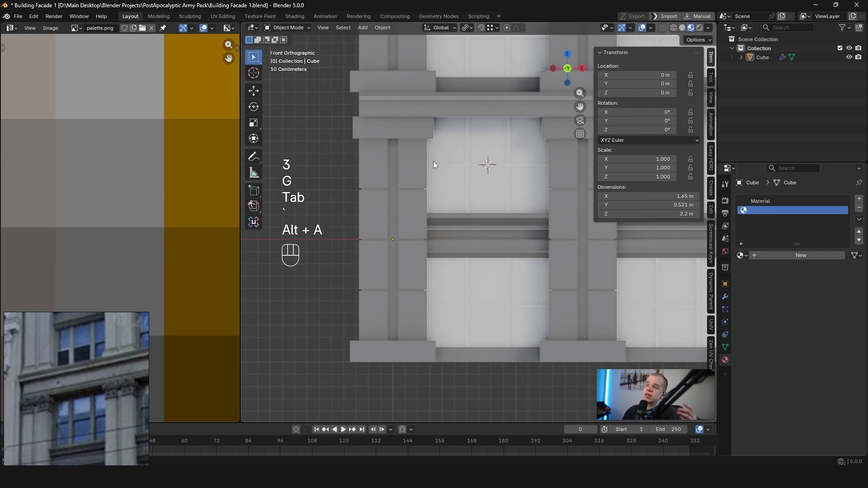
Remove the empty second material slot so the whole facade uses the palette material
{"action": "key", "text": "Tab"}
{"action": "key", "text": "Tab"}
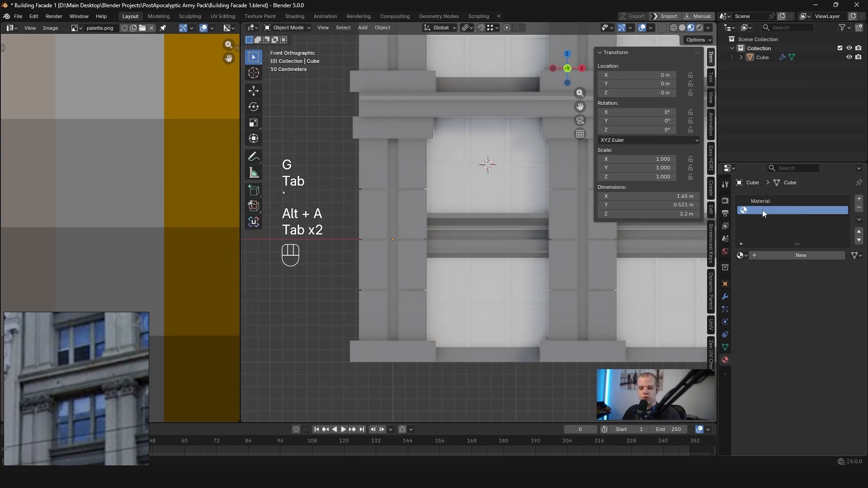
{"action": "left_click", "coordinate": [858, 207]}
{"action": "scroll", "coordinate": [452, 222], "scroll_direction": "down", "scroll_amount": 3}
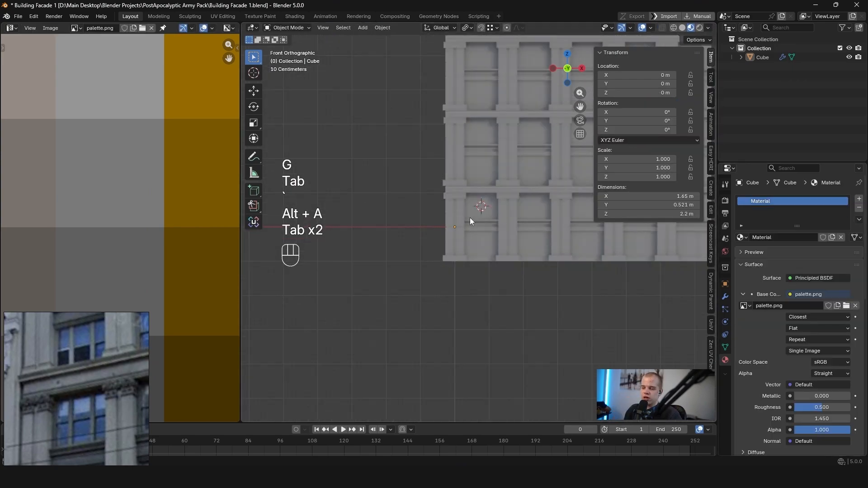
Examine the facade's colouring from the front and at an angle
{"action": "middle_click_drag", "start_coordinate": [470, 218], "coordinate": [436, 230]}
{"action": "key", "text": "grave"}
{"action": "key", "text": "alt+a"}
{"action": "middle_click_drag", "start_coordinate": [499, 231], "coordinate": [498, 198]}
{"action": "key", "text": "Tab"}
{"action": "key", "text": "a"}
{"action": "key", "text": "Tab"}
{"action": "scroll", "coordinate": [448, 234], "scroll_direction": "up", "scroll_amount": 3}
{"action": "key", "text": "grave"}
{"action": "left_click", "coordinate": [424, 201]}
{"action": "scroll", "coordinate": [424, 202], "scroll_direction": "down", "scroll_amount": 2}
{"action": "key", "text": "alt+a"}
{"action": "middle_click_drag", "start_coordinate": [497, 199], "coordinate": [462, 204], "text": "shift"}
{"action": "scroll", "coordinate": [462, 205], "scroll_direction": "up", "scroll_amount": 3}
{"action": "left_click", "coordinate": [462, 204]}
{"action": "middle_click_drag", "start_coordinate": [397, 223], "coordinate": [457, 209], "text": "shift"}
{"action": "key", "text": "alt+a"}
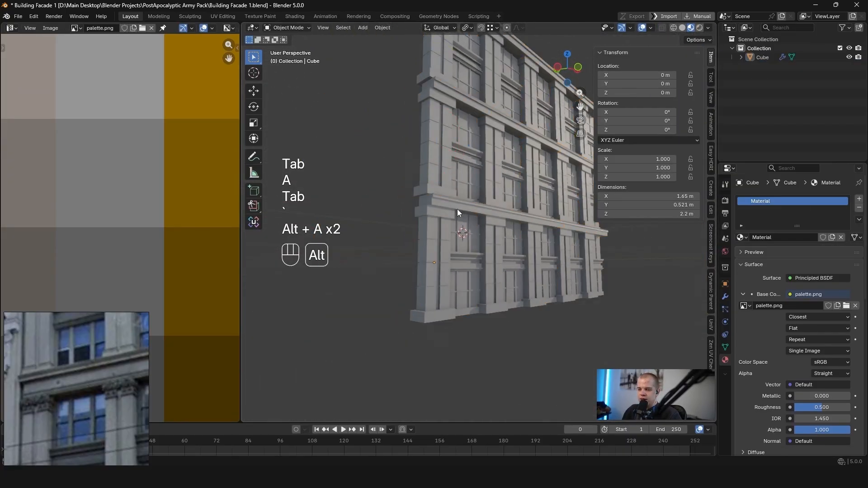
{"action": "left_click", "coordinate": [511, 202]}
{"action": "key", "text": "grave"}
{"action": "scroll", "coordinate": [480, 190], "scroll_direction": "up", "scroll_amount": 2}
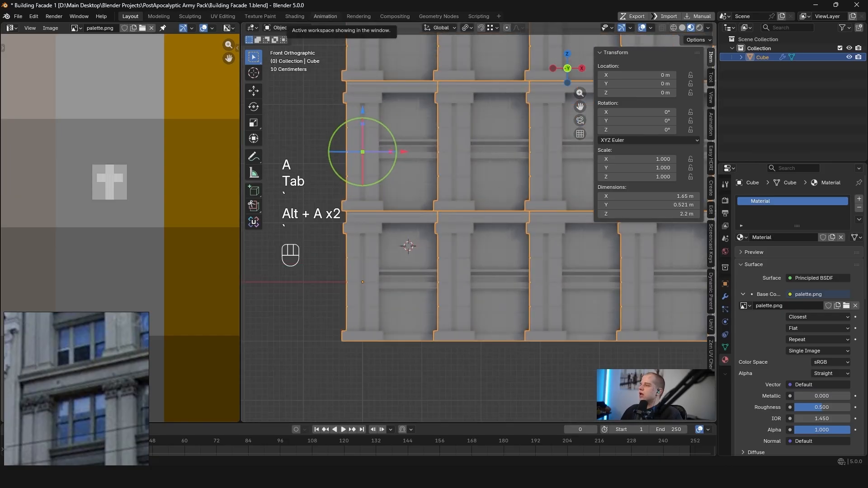
{"action": "key", "text": "grave"}
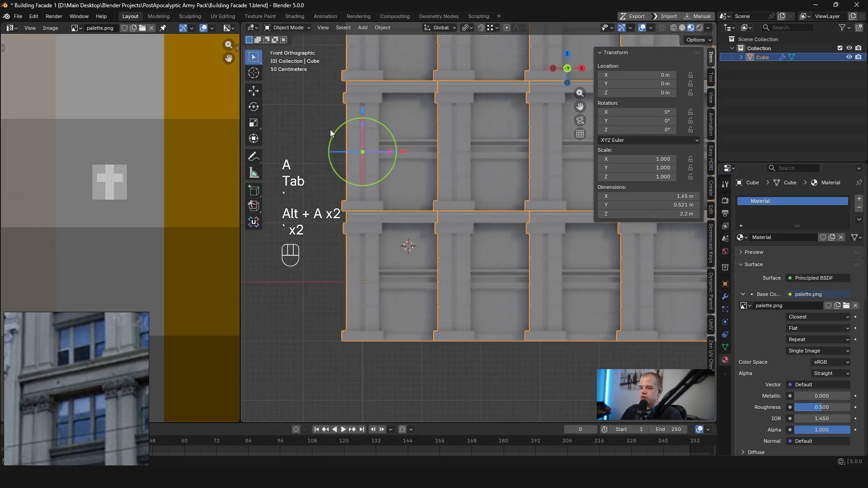
Select the first module's pillar, top cornice and bottom ledge as linked faces in Edit Mode
{"action": "key", "text": "alt+a"}
{"action": "key", "text": "Tab"}
{"action": "key", "text": "a"}
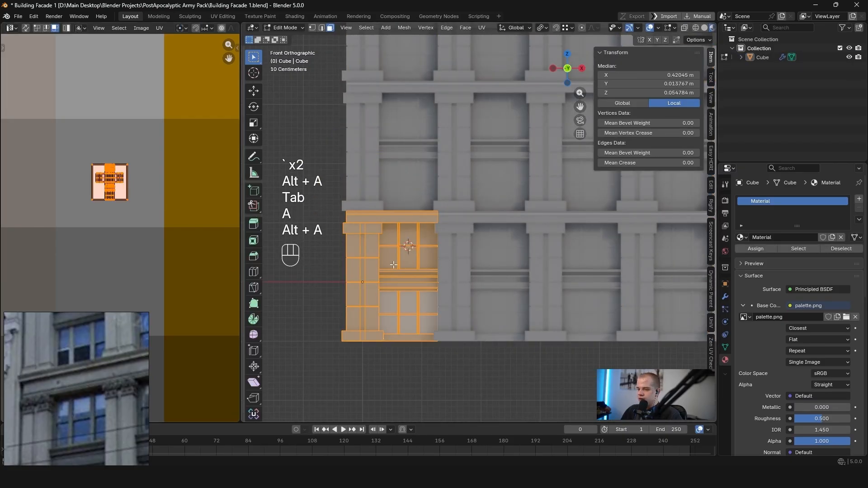
{"action": "scroll", "coordinate": [394, 265], "scroll_direction": "up", "scroll_amount": 5}
{"action": "key", "text": "alt+a"}
{"action": "key", "text": "3"}
{"action": "scroll", "coordinate": [332, 179], "scroll_direction": "down", "scroll_amount": 2}
{"action": "middle_click_drag", "start_coordinate": [332, 179], "coordinate": [407, 222], "text": "shift"}
{"action": "scroll", "coordinate": [408, 221], "scroll_direction": "up", "scroll_amount": 1}
{"action": "key", "text": "l"}
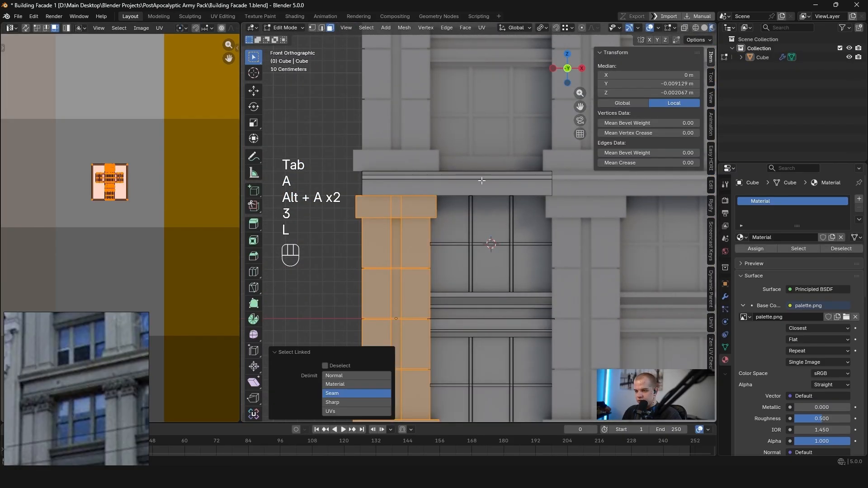
{"action": "key", "text": "l"}
{"action": "scroll", "coordinate": [481, 181], "scroll_direction": "down", "scroll_amount": 2}
{"action": "middle_click_drag", "start_coordinate": [481, 190], "coordinate": [457, 360]}
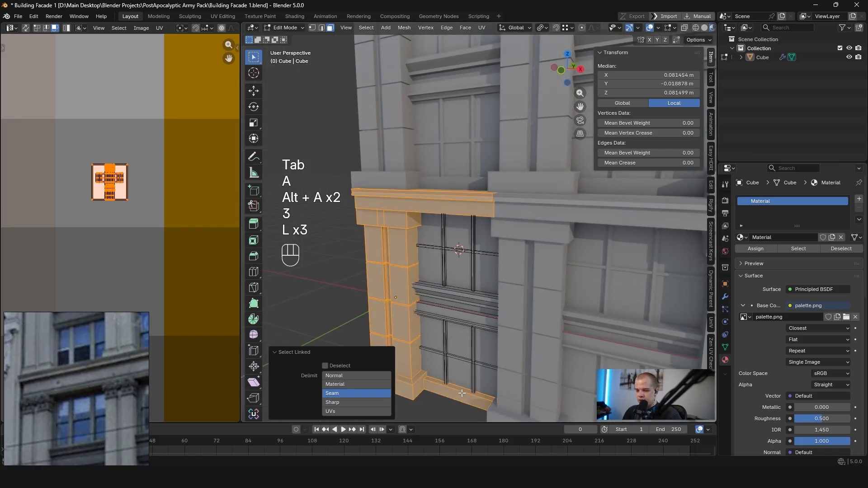
{"action": "middle_click_drag", "start_coordinate": [461, 393], "coordinate": [423, 179]}
{"action": "key", "text": "grave"}
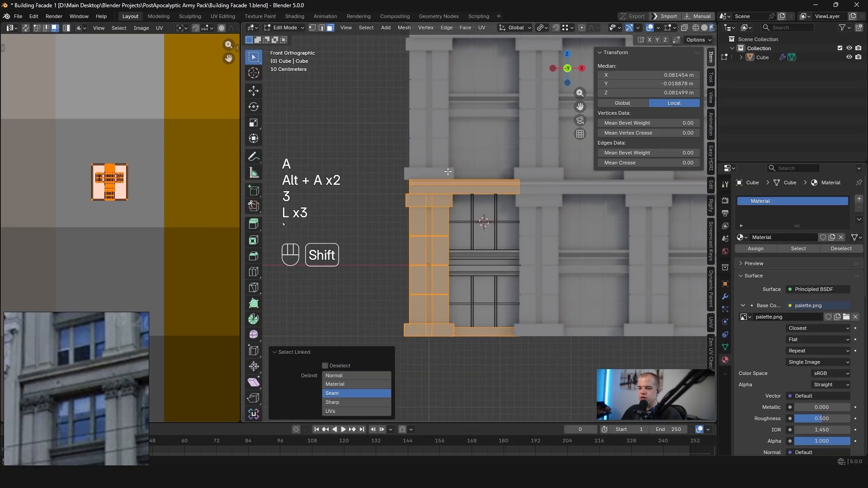
{"action": "middle_click_drag", "start_coordinate": [469, 172], "coordinate": [453, 175], "text": "shift"}
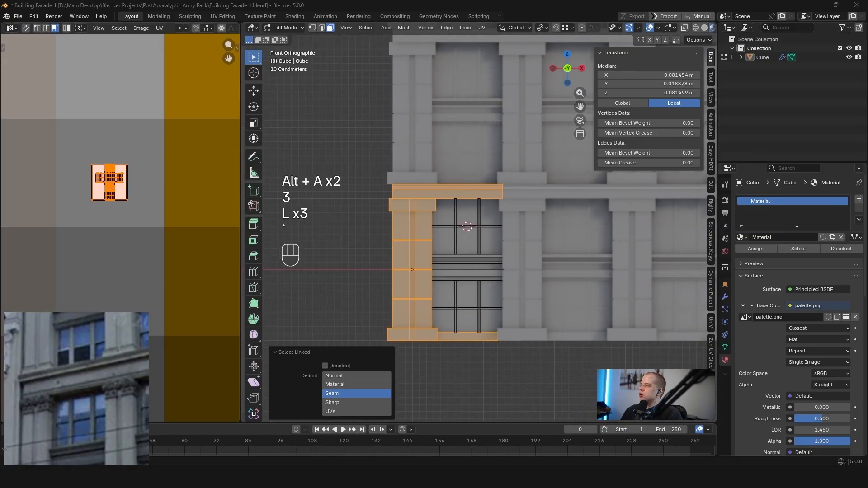
Try to move the selected pillar, cornice and ledge UVs to a different grey swatch on the palette
{"action": "scroll", "coordinate": [167, 181], "scroll_direction": "down", "scroll_amount": 8}
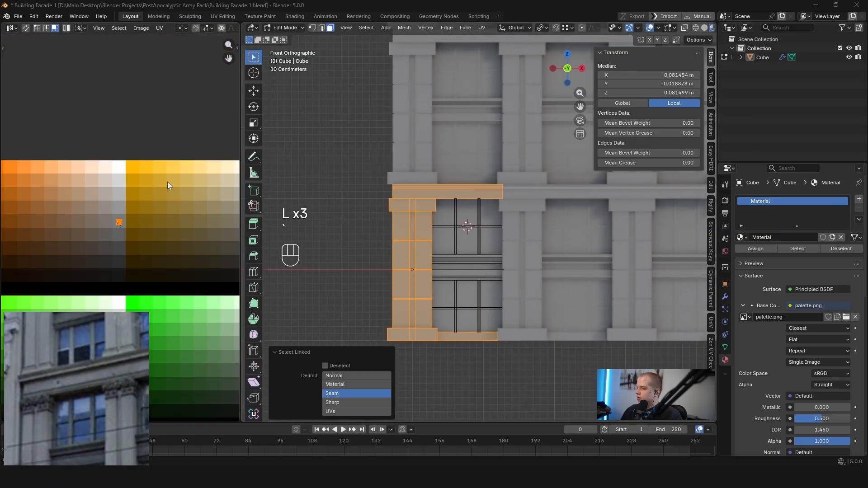
{"action": "scroll", "coordinate": [125, 222], "scroll_direction": "up", "scroll_amount": 7}
{"action": "scroll", "coordinate": [115, 282], "scroll_direction": "down", "scroll_amount": 1}
{"action": "key", "text": "g"}
{"action": "right_click", "coordinate": [153, 278]}
{"action": "scroll", "coordinate": [150, 153], "scroll_direction": "down", "scroll_amount": 5}
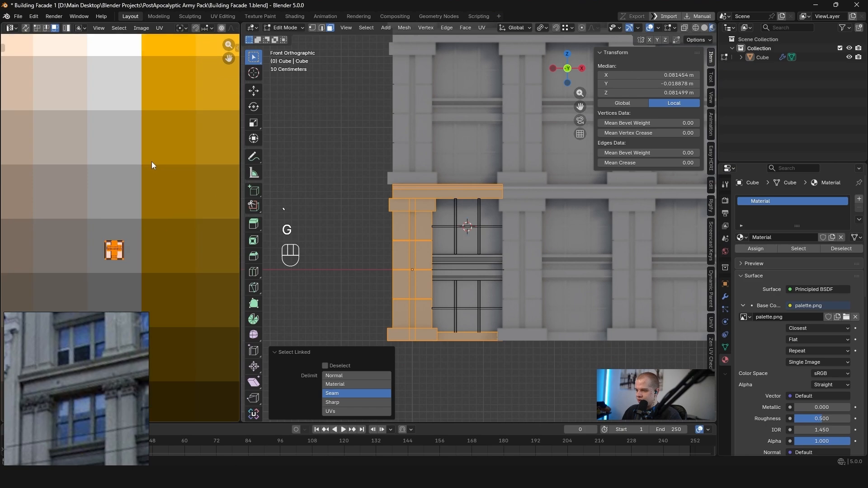
{"action": "key", "text": "Escape"}
{"action": "key", "text": "g"}
{"action": "key", "text": "g"}
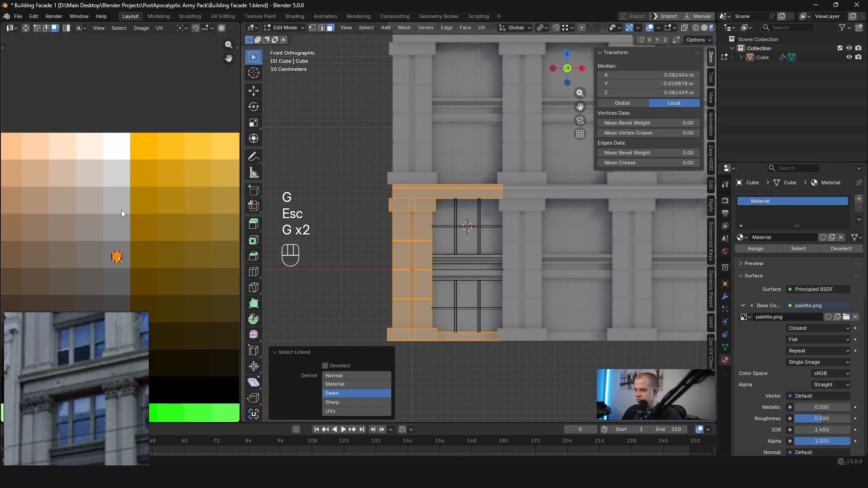
Select all the displayed UVs and try moving them up the palette's grey column
{"action": "scroll", "coordinate": [156, 248], "scroll_direction": "down", "scroll_amount": 5}
{"action": "key", "text": "a"}
{"action": "scroll", "coordinate": [156, 247], "scroll_direction": "up", "scroll_amount": 4}
{"action": "key", "text": "g"}
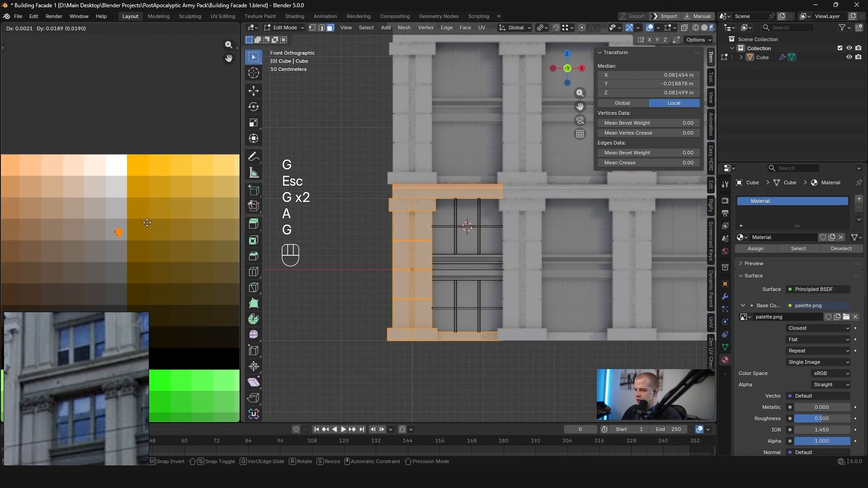
{"action": "right_click", "coordinate": [182, 251]}
{"action": "scroll", "coordinate": [415, 235], "scroll_direction": "down", "scroll_amount": 2}
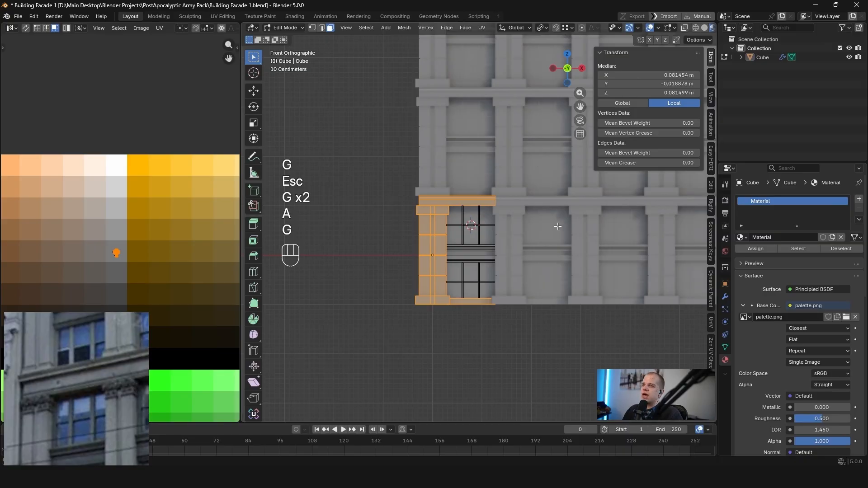
{"action": "scroll", "coordinate": [88, 271], "scroll_direction": "up", "scroll_amount": 3}
{"action": "scroll", "coordinate": [480, 164], "scroll_direction": "down", "scroll_amount": 1}
{"action": "scroll", "coordinate": [480, 164], "scroll_direction": "up", "scroll_amount": 2}
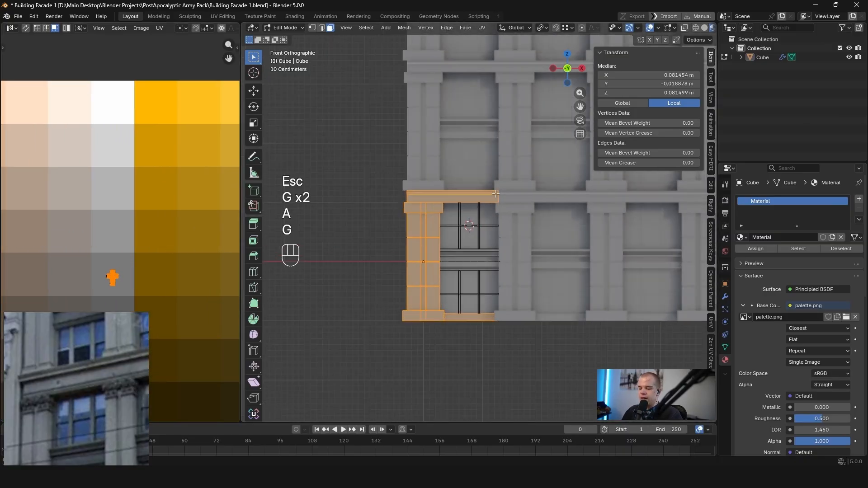
Select all of the module's faces and unwrap them with Cube Projection
{"action": "scroll", "coordinate": [488, 180], "scroll_direction": "down", "scroll_amount": 1}
{"action": "key", "text": "a"}
{"action": "key", "text": "u"}
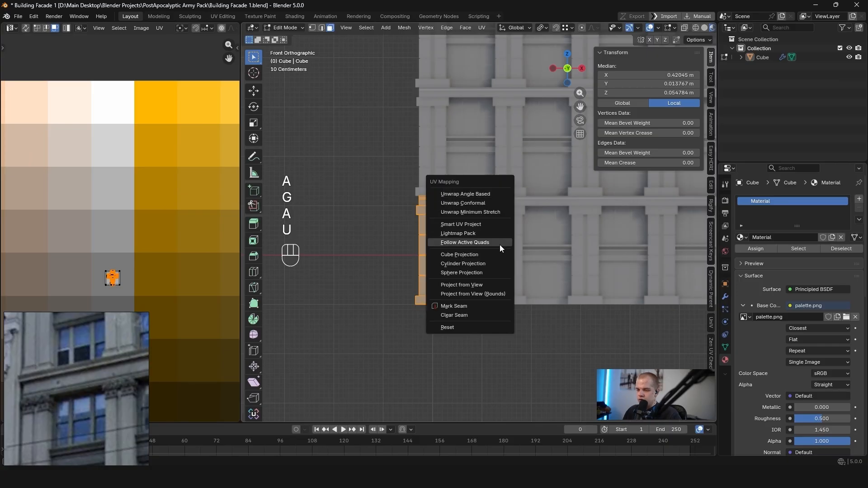
{"action": "left_click", "coordinate": [480, 256]}
{"action": "scroll", "coordinate": [183, 270], "scroll_direction": "down", "scroll_amount": 5}
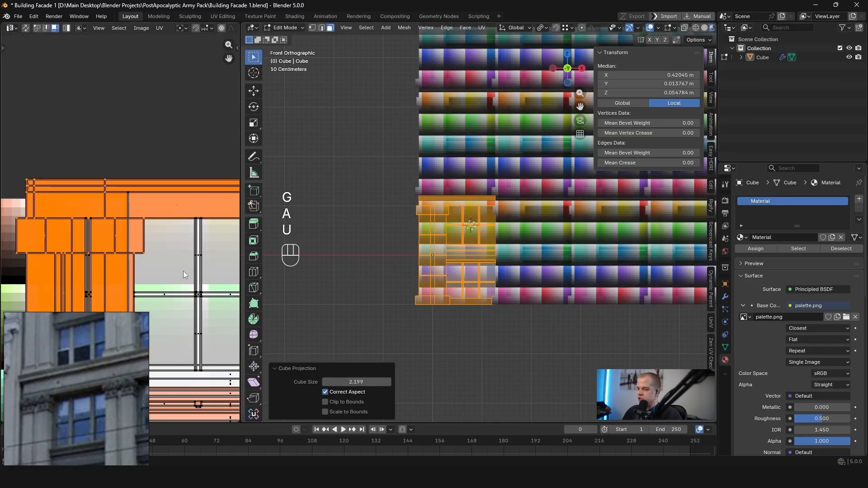
{"action": "key", "text": "a"}
{"action": "key", "text": "alt+a"}
{"action": "scroll", "coordinate": [430, 253], "scroll_direction": "up", "scroll_amount": 3}
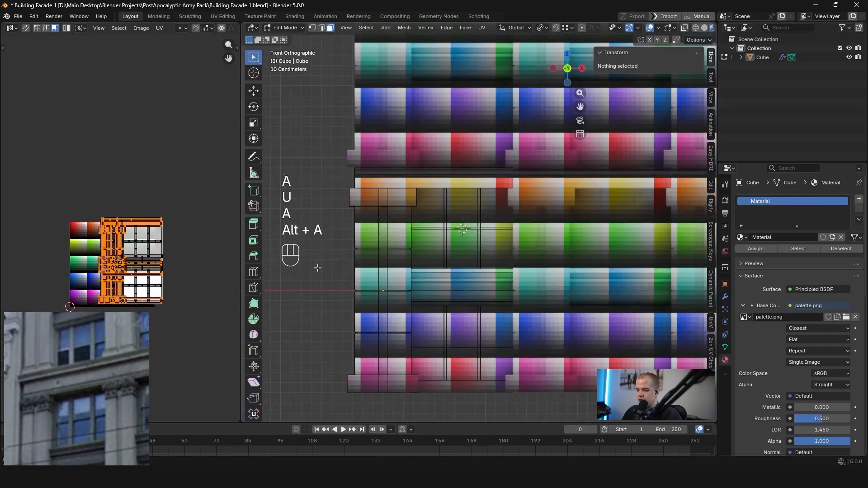
Select the pillar and its neighbouring linked parts to check their new UV islands
{"action": "key", "text": "Tab"}
{"action": "key", "text": "Tab"}
{"action": "key", "text": "alt+a"}
{"action": "key", "text": "l"}
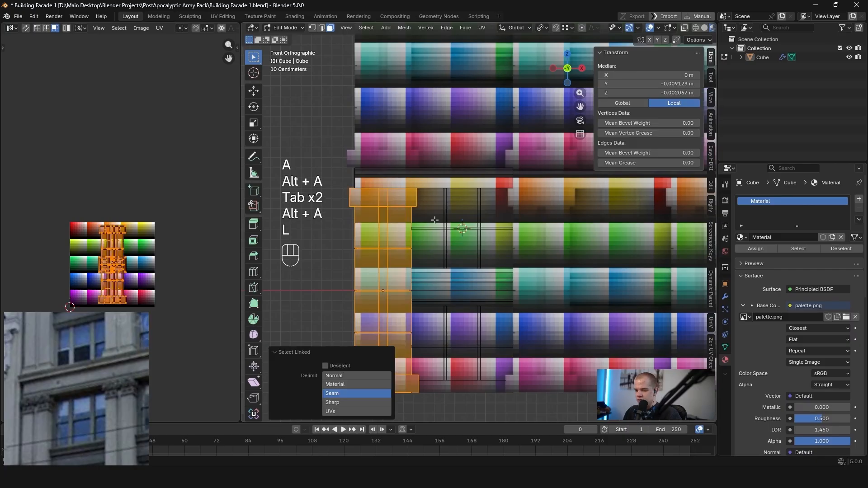
{"action": "key", "text": "l"}
{"action": "key", "text": "l"}
Select the whole module, shrink its UVs and move them to the grey column beside the palette's yellow block
{"action": "key", "text": "a"}
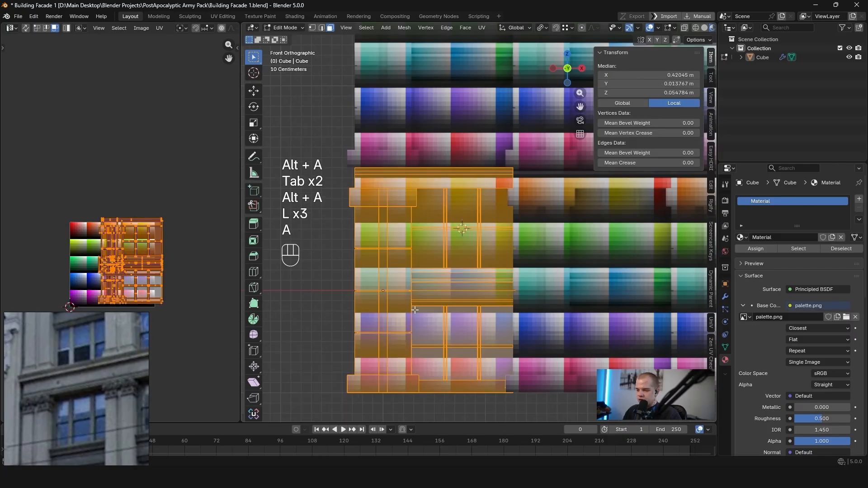
{"action": "key", "text": "s"}
{"action": "left_click", "coordinate": [156, 247]}
{"action": "scroll", "coordinate": [187, 272], "scroll_direction": "up", "scroll_amount": 4}
{"action": "key", "text": "g"}
{"action": "left_click", "coordinate": [146, 196]}
{"action": "scroll", "coordinate": [146, 197], "scroll_direction": "up", "scroll_amount": 4}
{"action": "key", "text": "s"}
{"action": "key", "text": "g"}
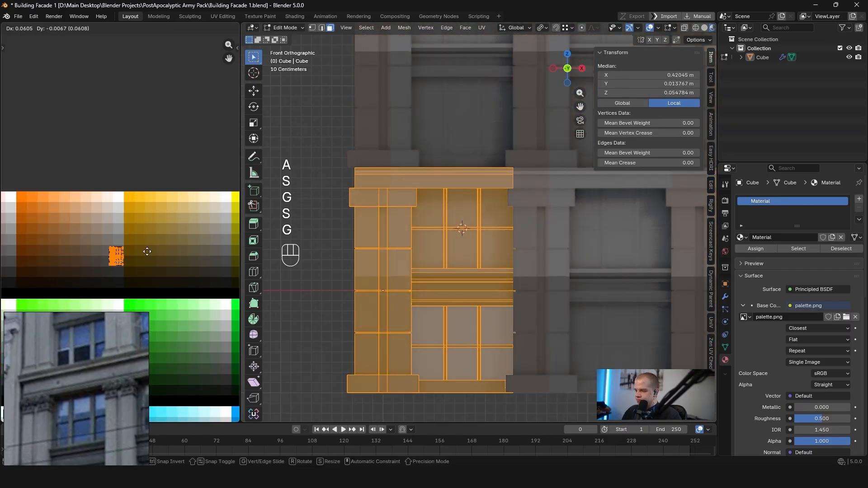
{"action": "left_click", "coordinate": [147, 252]}
Scale the UVs down further and fit them inside a single dark grey swatch
{"action": "scroll", "coordinate": [181, 249], "scroll_direction": "up", "scroll_amount": 3}
{"action": "key", "text": "s"}
{"action": "key", "text": "g"}
{"action": "left_click", "coordinate": [141, 270]}
Clear the mesh selection and select the first module's pillar, top cornice and bottom ledge as linked faces
{"action": "key", "text": "Tab"}
{"action": "key", "text": "Tab"}
{"action": "key", "text": "alt+a"}
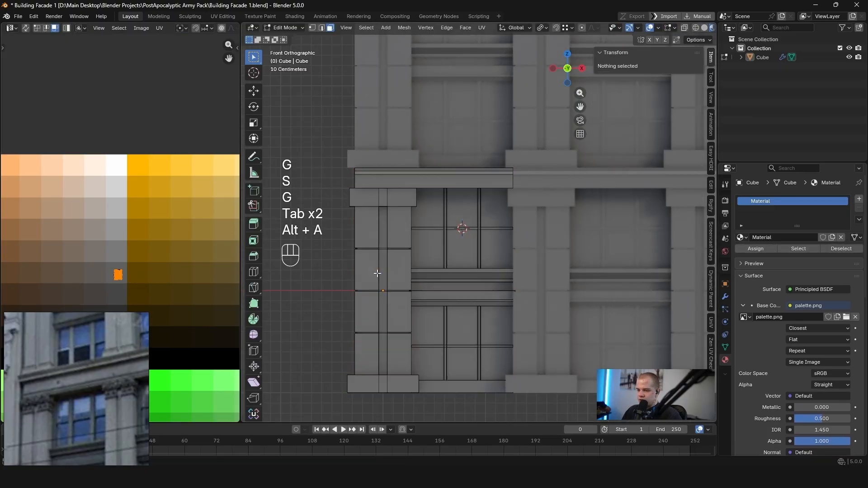
{"action": "key", "text": "l"}
{"action": "key", "text": "l"}
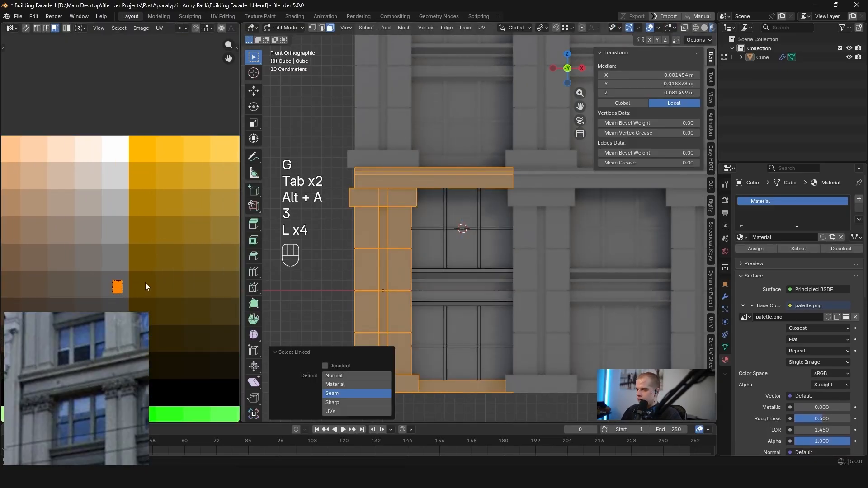
Turn on UV sync selection and move the pillar, cornice and ledge UVs to a lighter grey swatch
{"action": "key", "text": "a"}
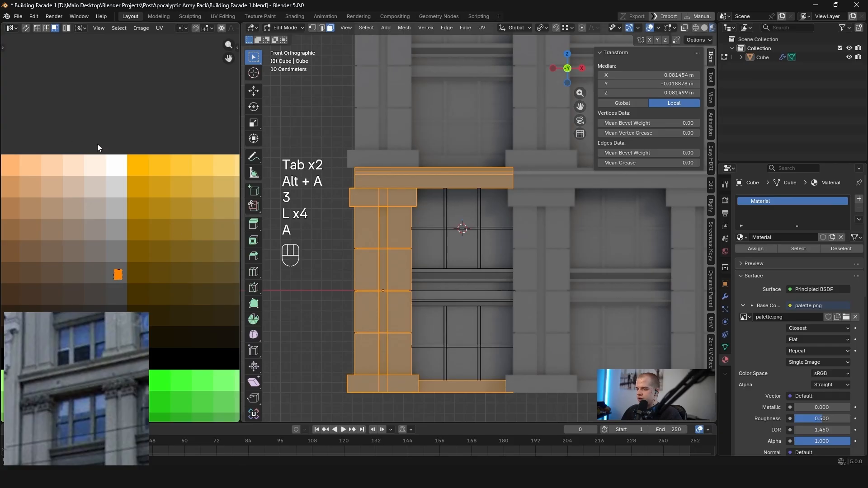
{"action": "key", "text": "g"}
{"action": "scroll", "coordinate": [61, 29], "scroll_direction": "up", "scroll_amount": 1}
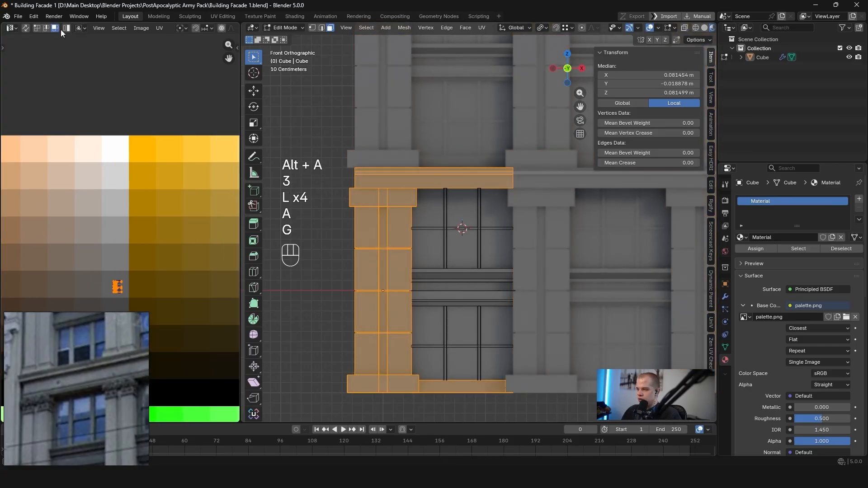
{"action": "left_click", "coordinate": [26, 27]}
{"action": "middle_click_drag", "start_coordinate": [136, 210], "coordinate": [29, 20]}
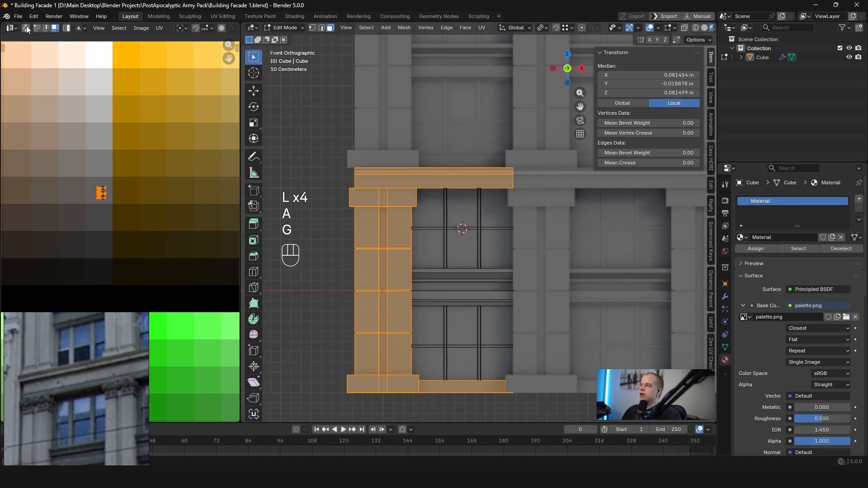
{"action": "key", "text": "g"}
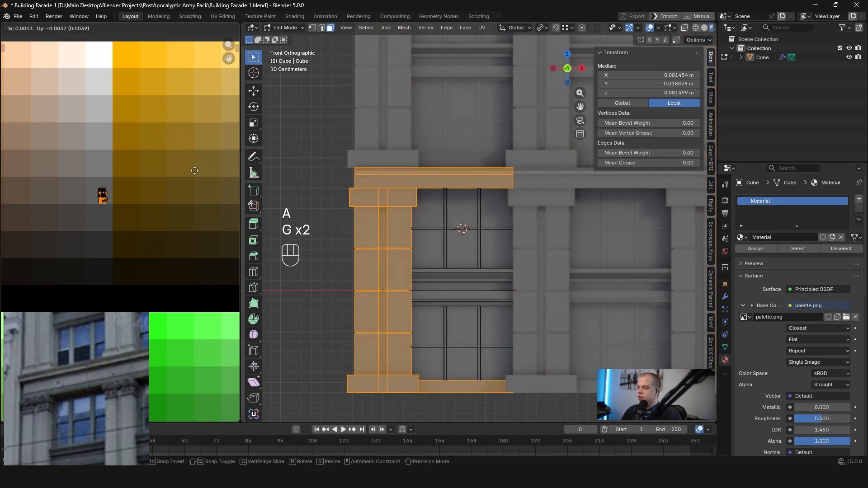
{"action": "right_click", "coordinate": [119, 195]}
{"action": "key", "text": "g"}
{"action": "left_click", "coordinate": [128, 149]}
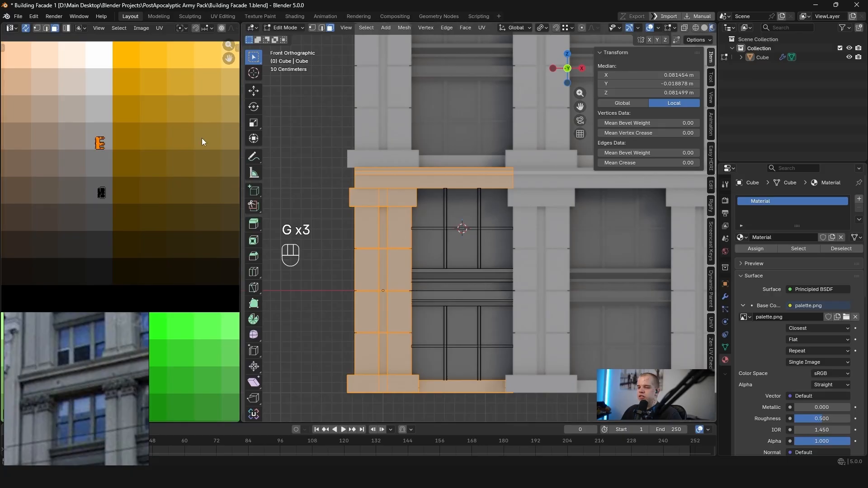
Turn off UV sync selection, select all the displayed UVs and try moving them
{"action": "key", "text": "a"}
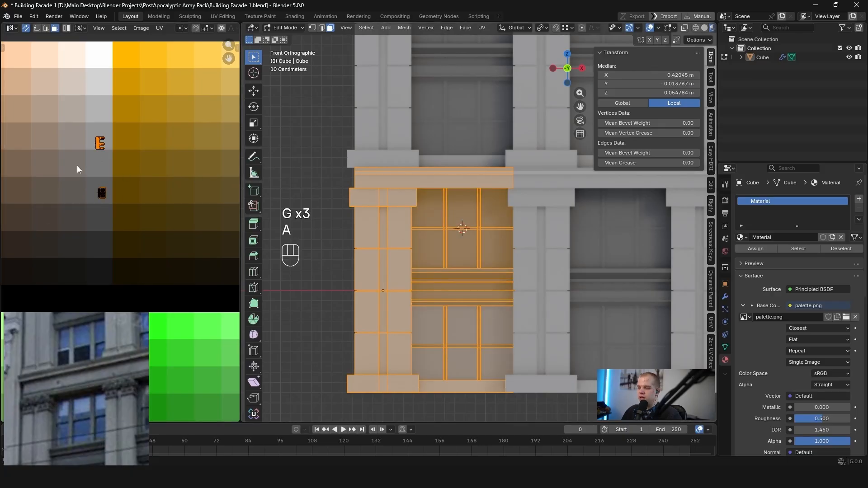
{"action": "key", "text": "ctrl+z"}
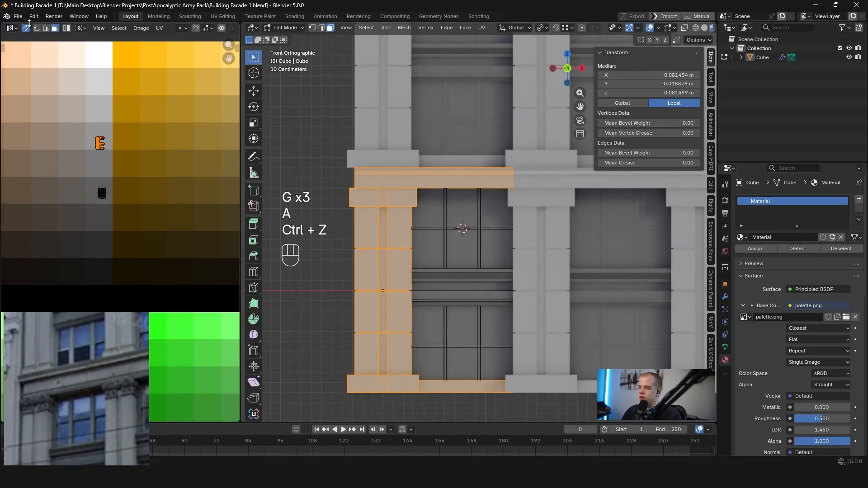
{"action": "scroll", "coordinate": [128, 150], "scroll_direction": "down", "scroll_amount": 2}
{"action": "key", "text": "alt+a"}
{"action": "key", "text": "alt+a"}
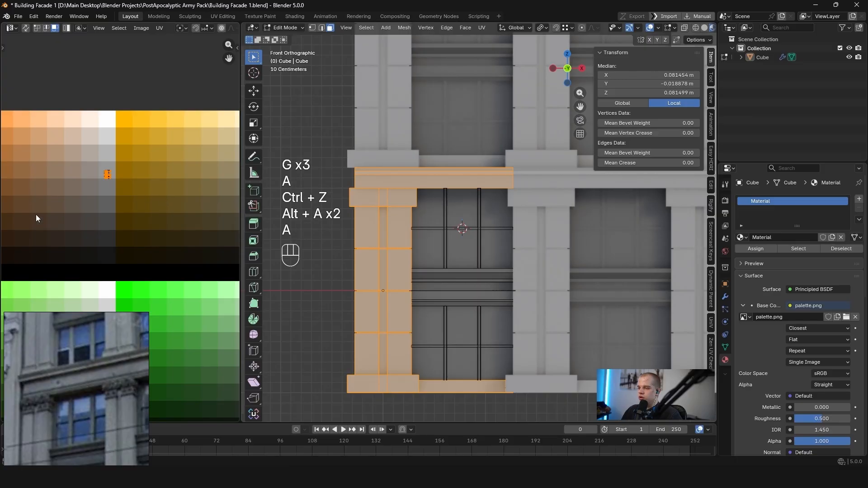
{"action": "key", "text": "g"}
{"action": "right_click", "coordinate": [180, 118]}
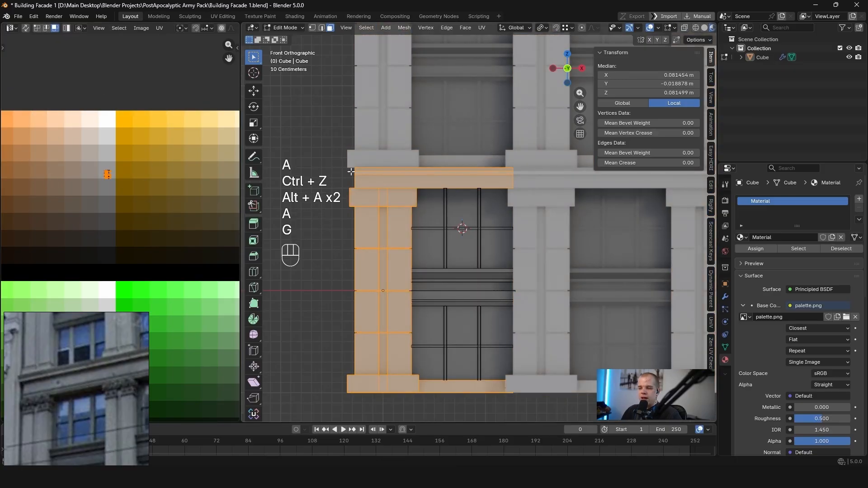
Restore the pillar, cornice and ledge selection and try their UVs on a lighter, warmer grey swatch of the orange block
{"action": "key", "text": "alt+a"}
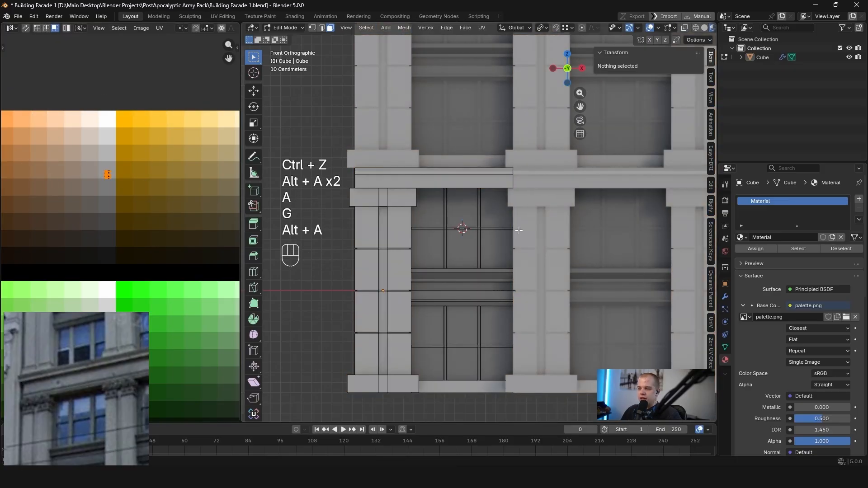
{"action": "key", "text": "ctrl+z"}
{"action": "scroll", "coordinate": [132, 157], "scroll_direction": "up", "scroll_amount": 3}
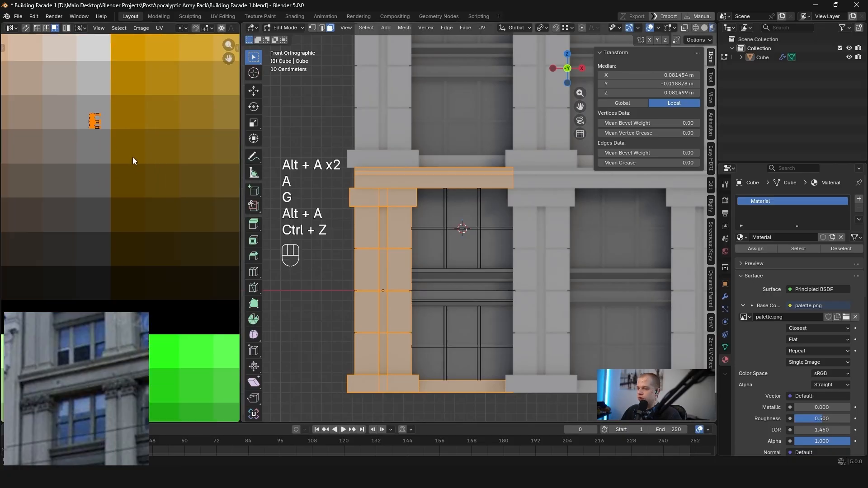
{"action": "middle_click_drag", "start_coordinate": [150, 239], "coordinate": [192, 273]}
{"action": "key", "text": "g"}
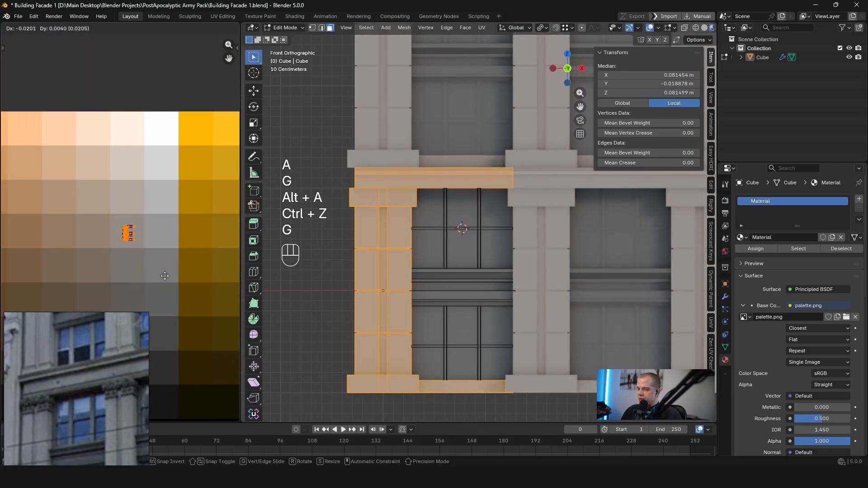
{"action": "left_click", "coordinate": [164, 272]}
{"action": "key", "text": "g"}
{"action": "left_click", "coordinate": [162, 238]}
{"action": "key", "text": "Tab"}
{"action": "key", "text": "alt+a"}
{"action": "scroll", "coordinate": [489, 242], "scroll_direction": "down", "scroll_amount": 5}
Try the pillar, cornice and ledge UVs one row down on a slightly darker warm grey swatch
{"action": "key", "text": "Tab"}
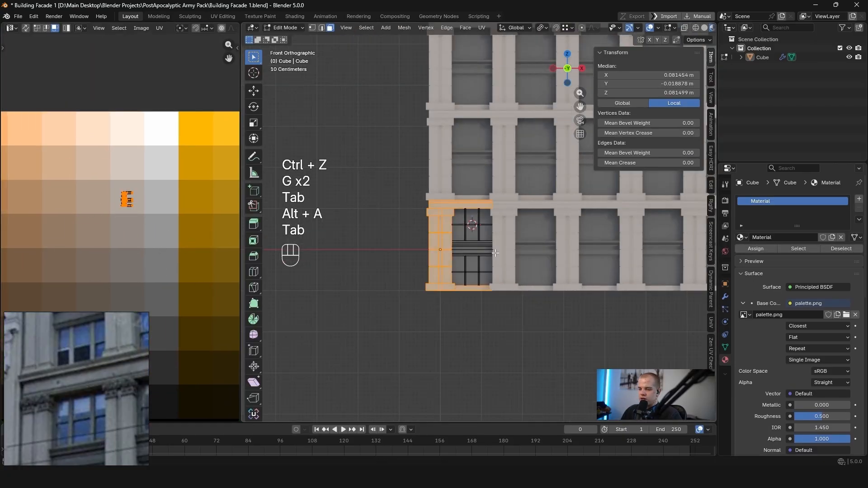
{"action": "scroll", "coordinate": [489, 253], "scroll_direction": "up", "scroll_amount": 4}
{"action": "middle_click_drag", "start_coordinate": [490, 262], "coordinate": [467, 249]}
{"action": "key", "text": "g"}
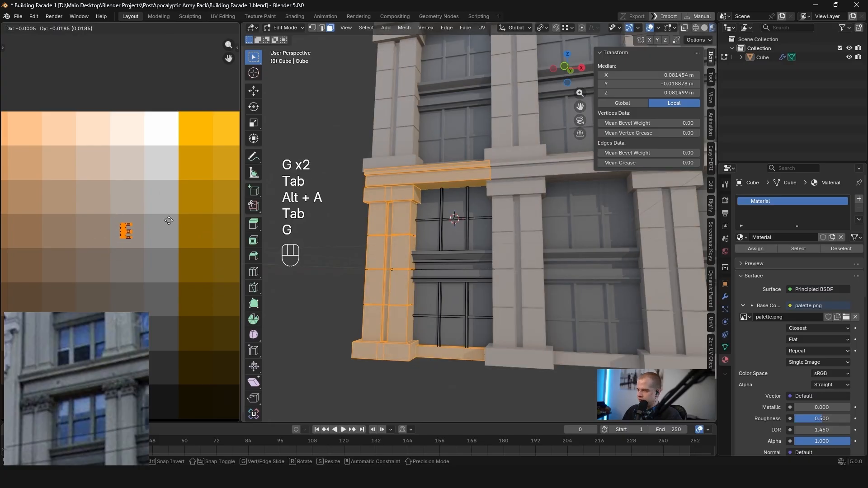
{"action": "left_click", "coordinate": [169, 221]}
{"action": "key", "text": "Tab"}
{"action": "key", "text": "alt+a"}
{"action": "middle_click_drag", "start_coordinate": [402, 219], "coordinate": [422, 223]}
Move the pillar, cornice and ledge UVs onto a muted beige-grey swatch in the neighbouring yellow-orange block
{"action": "key", "text": "Tab"}
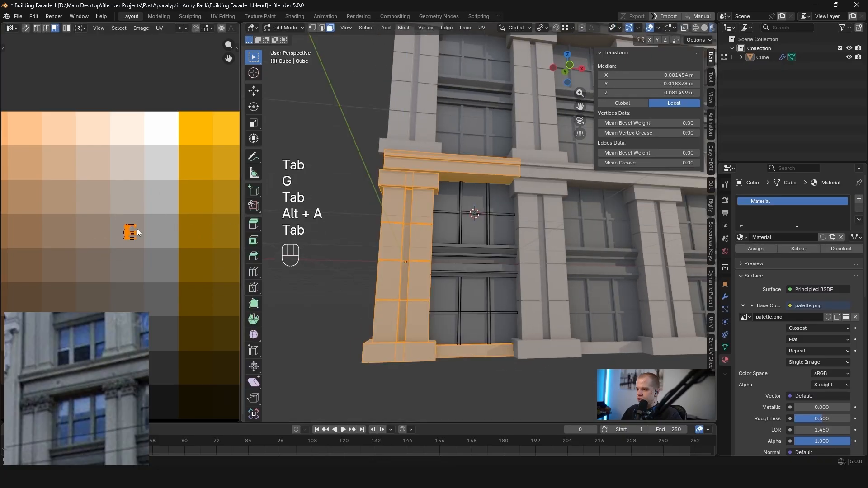
{"action": "scroll", "coordinate": [131, 224], "scroll_direction": "down", "scroll_amount": 4}
{"action": "scroll", "coordinate": [156, 206], "scroll_direction": "up", "scroll_amount": 2}
{"action": "key", "text": "g"}
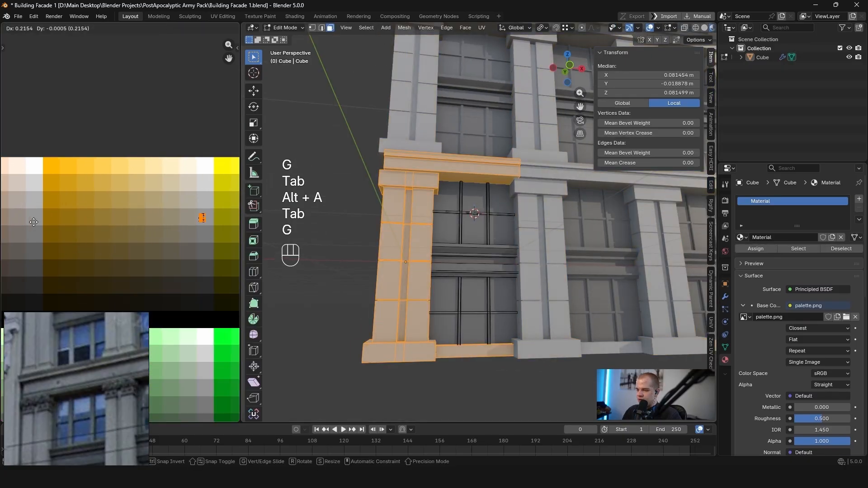
{"action": "left_click", "coordinate": [21, 221]}
{"action": "key", "text": "Tab"}
{"action": "middle_click_drag", "start_coordinate": [402, 244], "coordinate": [463, 260]}
Try the darker and lighter swatches of the same palette column for the pillar, cornice and ledge UVs
{"action": "key", "text": "Tab"}
{"action": "scroll", "coordinate": [111, 218], "scroll_direction": "up", "scroll_amount": 3}
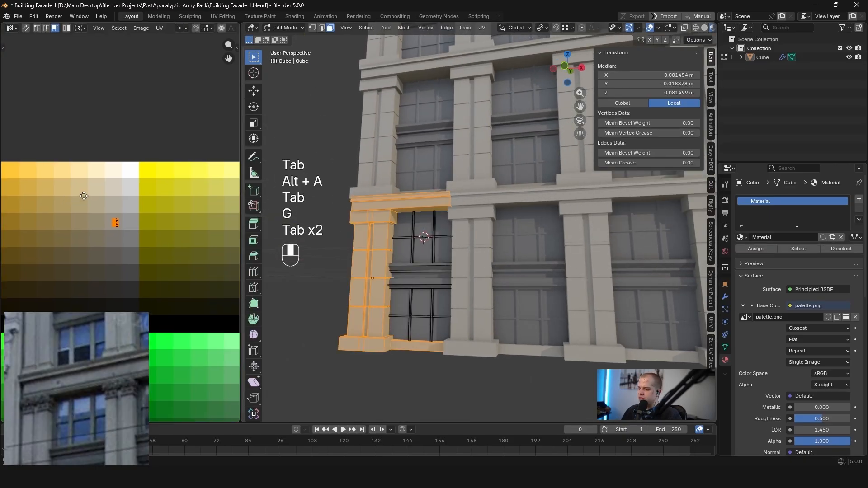
{"action": "key", "text": "g"}
{"action": "key", "text": "y"}
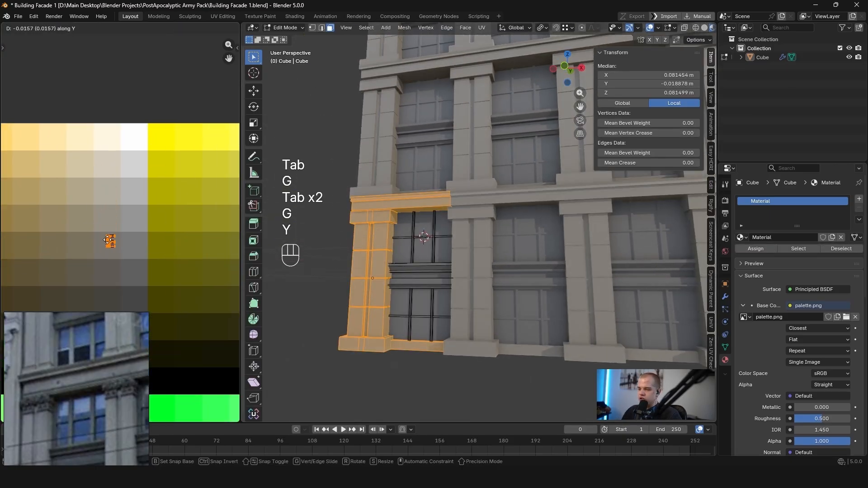
{"action": "right_click", "coordinate": [158, 247]}
{"action": "key", "text": "g"}
{"action": "key", "text": "y"}
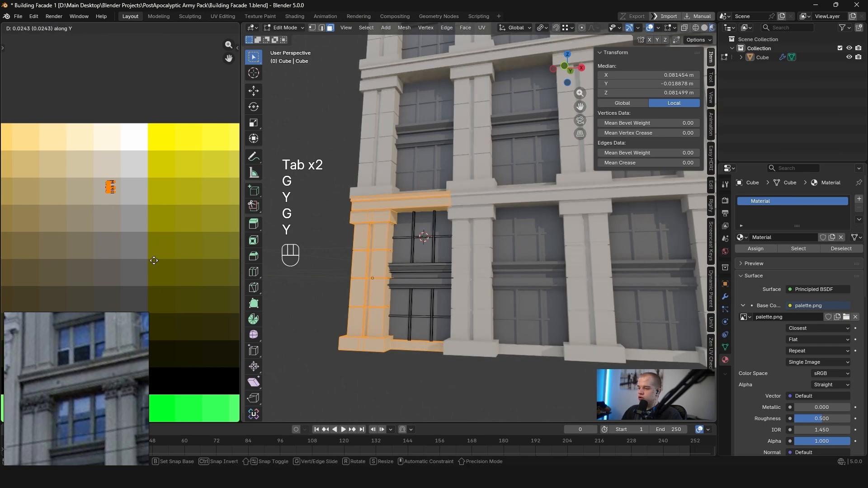
{"action": "right_click", "coordinate": [134, 234]}
{"action": "key", "text": "g"}
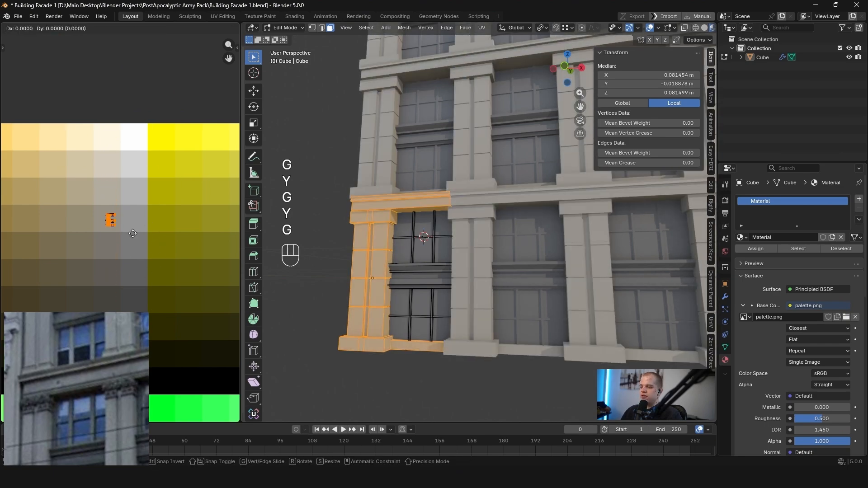
{"action": "key", "text": "x"}
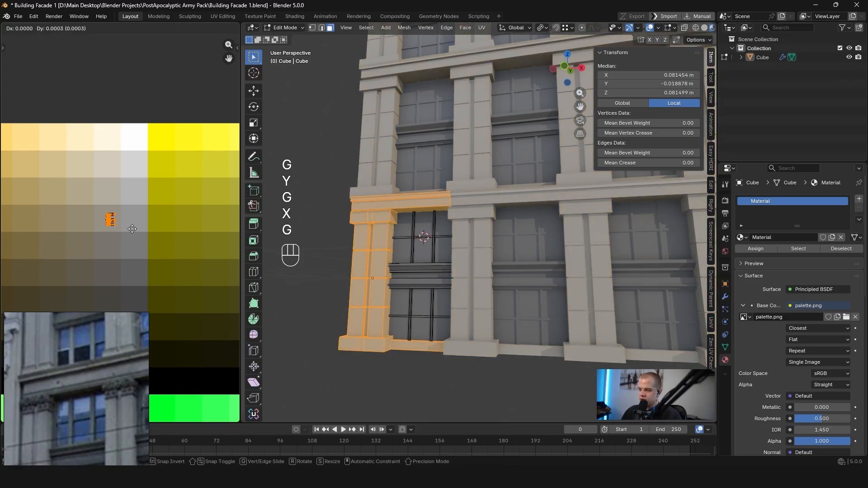
{"action": "key", "text": "z"}
{"action": "key", "text": "z"}
{"action": "key", "text": "y"}
{"action": "right_click", "coordinate": [125, 242]}
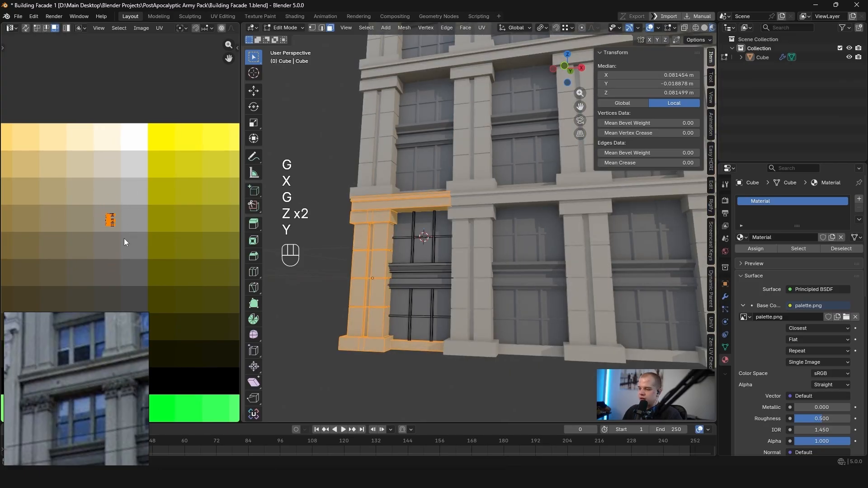
Examine the beige-grey pillars and cornices across the whole facade from the front
{"action": "key", "text": "alt+a"}
{"action": "scroll", "coordinate": [406, 254], "scroll_direction": "down", "scroll_amount": 4}
{"action": "middle_click_drag", "start_coordinate": [421, 258], "coordinate": [461, 285]}
{"action": "key", "text": "grave"}
{"action": "scroll", "coordinate": [469, 302], "scroll_direction": "down", "scroll_amount": 4}
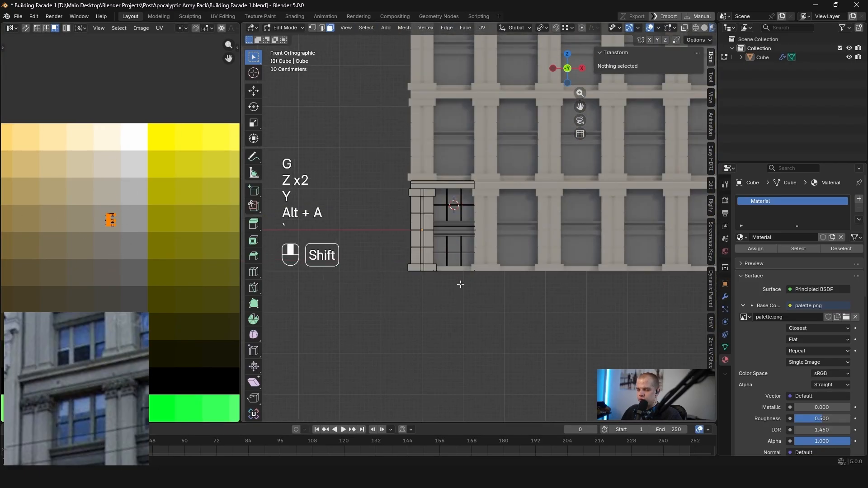
{"action": "scroll", "coordinate": [473, 272], "scroll_direction": "up", "scroll_amount": 4}
{"action": "key", "text": "Tab"}
{"action": "key", "text": "alt+a"}
{"action": "scroll", "coordinate": [512, 235], "scroll_direction": "down", "scroll_amount": 2}
{"action": "middle_click_drag", "start_coordinate": [513, 236], "coordinate": [470, 293], "text": "shift"}
Select the first module's top cornice and bottom ledge as linked faces and try moving their UVs
{"action": "key", "text": "Tab"}
{"action": "key", "text": "alt+a"}
{"action": "key", "text": "l"}
{"action": "key", "text": "g"}
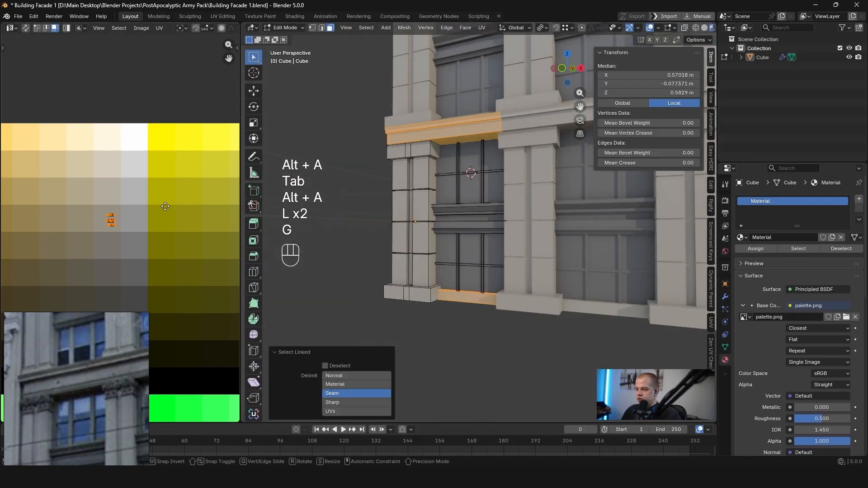
{"action": "left_click", "coordinate": [166, 199]}
{"action": "key", "text": "Tab"}
{"action": "scroll", "coordinate": [460, 212], "scroll_direction": "up", "scroll_amount": 5}
{"action": "middle_click_drag", "start_coordinate": [435, 223], "coordinate": [461, 220]}
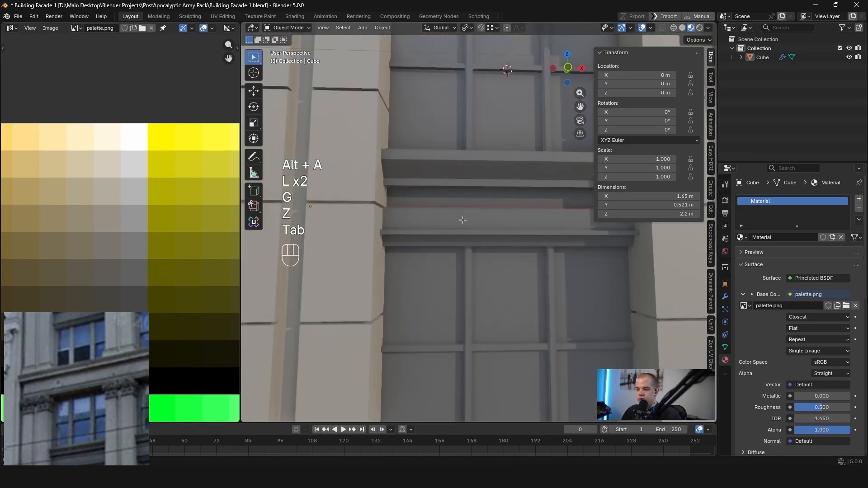
{"action": "key", "text": "Tab"}
{"action": "key", "text": "3"}
{"action": "middle_click_drag", "start_coordinate": [374, 220], "coordinate": [387, 298], "text": "shift"}
{"action": "scroll", "coordinate": [396, 226], "scroll_direction": "up", "scroll_amount": 3}
{"action": "key", "text": "alt+a"}
{"action": "key", "text": "3"}
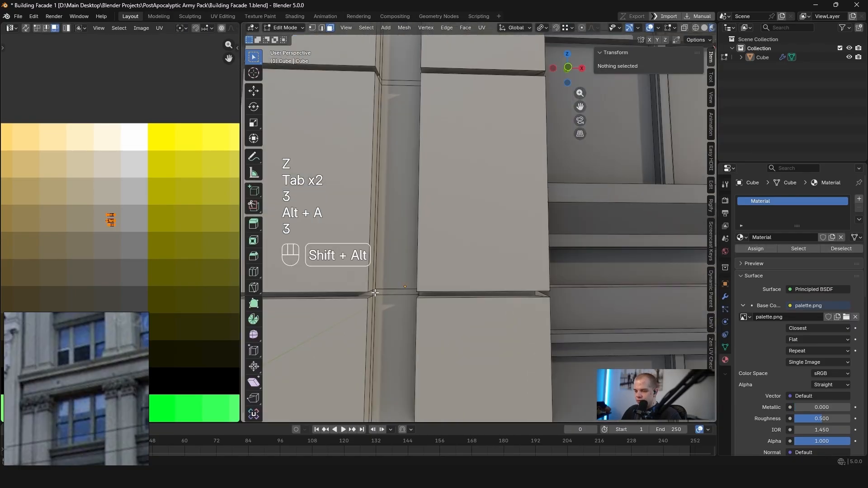
{"action": "left_click", "coordinate": [375, 293], "text": "alt+shift"}
{"action": "scroll", "coordinate": [415, 294], "scroll_direction": "up", "scroll_amount": 2}
{"action": "scroll", "coordinate": [393, 243], "scroll_direction": "down", "scroll_amount": 2}
{"action": "scroll", "coordinate": [420, 276], "scroll_direction": "down", "scroll_amount": 2}
{"action": "key", "text": "alt+a"}
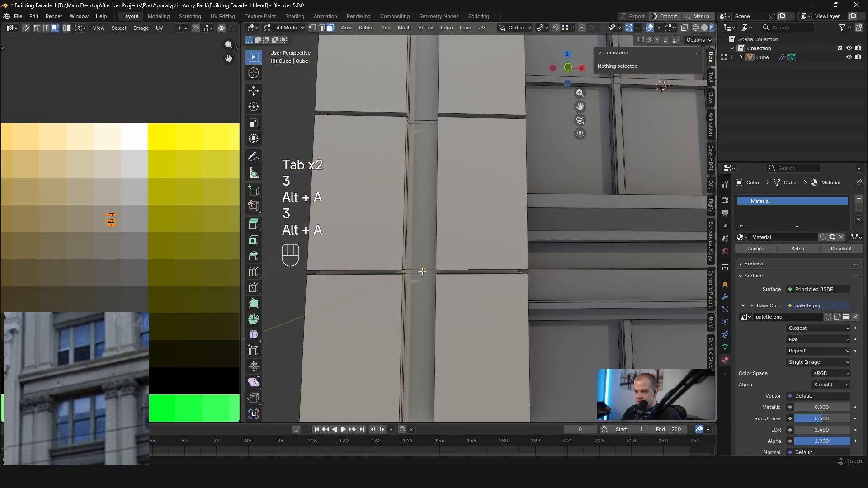
Select the face loops of the first pillar's recessed centre strip and of its horizontal joint grooves
{"action": "left_click", "coordinate": [423, 271], "text": "alt+shift"}
{"action": "scroll", "coordinate": [423, 271], "scroll_direction": "up", "scroll_amount": 2}
{"action": "middle_click_drag", "start_coordinate": [423, 271], "coordinate": [521, 269]}
{"action": "left_click", "coordinate": [566, 241], "text": "alt+shift"}
{"action": "key", "text": "ctrl+z"}
{"action": "scroll", "coordinate": [542, 252], "scroll_direction": "up", "scroll_amount": 3}
{"action": "left_click", "coordinate": [493, 297], "text": "alt+shift"}
{"action": "scroll", "coordinate": [493, 297], "scroll_direction": "down", "scroll_amount": 4}
{"action": "middle_click_drag", "start_coordinate": [494, 297], "coordinate": [466, 211]}
{"action": "scroll", "coordinate": [445, 282], "scroll_direction": "up", "scroll_amount": 5}
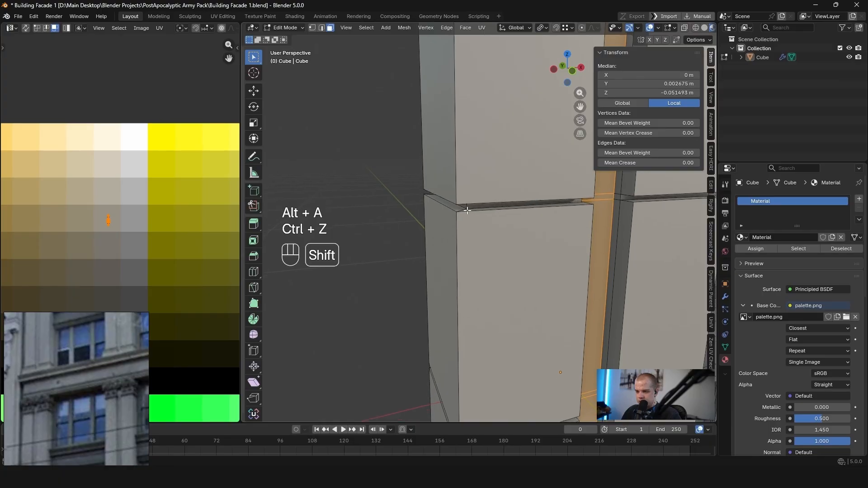
{"action": "scroll", "coordinate": [109, 232], "scroll_direction": "up", "scroll_amount": 3}
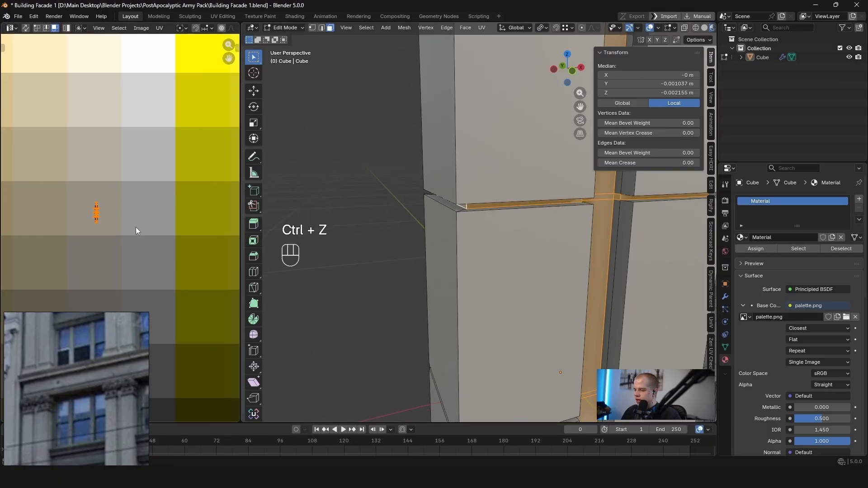
Move the UVs of the centre strip and joint grooves vertically down onto a darker beige-grey swatch
{"action": "scroll", "coordinate": [137, 231], "scroll_direction": "up", "scroll_amount": 3}
{"action": "key", "text": "g"}
{"action": "key", "text": "y"}
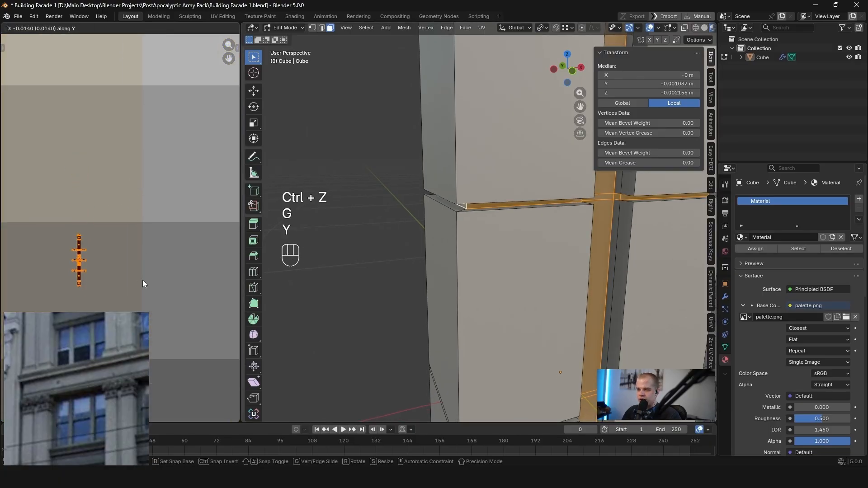
{"action": "left_click", "coordinate": [142, 283]}
{"action": "scroll", "coordinate": [481, 248], "scroll_direction": "down", "scroll_amount": 7}
{"action": "key", "text": "Tab"}
{"action": "mouse_move", "coordinate": [480, 247]}
{"action": "middle_mouse_down"}
{"action": "mouse_move", "coordinate": [447, 236]}
{"action": "mouse_move", "coordinate": [452, 181]}
{"action": "mouse_move", "coordinate": [470, 235]}
{"action": "middle_mouse_up"}
Try selecting the centre faces on and beneath the pillar's capital one by one
{"action": "key", "text": "ctrl+z"}
{"action": "scroll", "coordinate": [449, 235], "scroll_direction": "up", "scroll_amount": 3}
{"action": "scroll", "coordinate": [472, 194], "scroll_direction": "up", "scroll_amount": 1}
{"action": "key", "text": "alt+a"}
{"action": "key", "text": "3"}
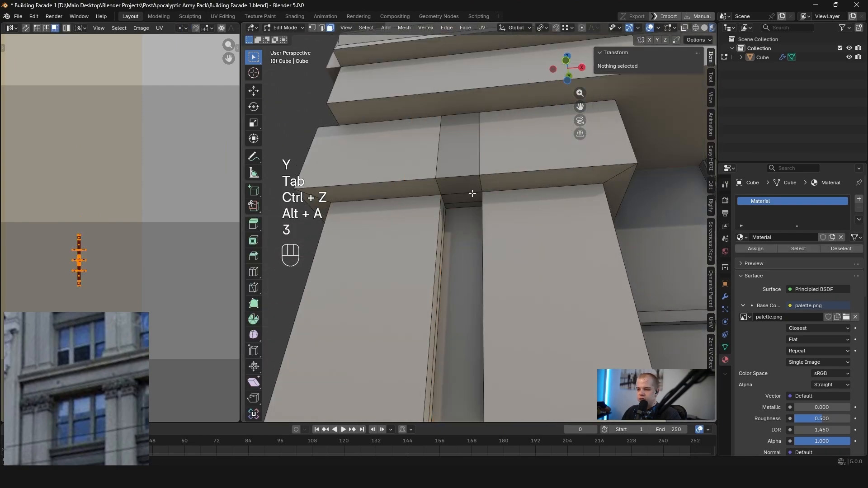
{"action": "left_click", "coordinate": [468, 197]}
{"action": "left_click", "coordinate": [463, 184], "text": "shift"}
{"action": "left_click", "coordinate": [468, 156], "text": "shift"}
{"action": "scroll", "coordinate": [466, 159], "scroll_direction": "down", "scroll_amount": 7}
{"action": "middle_click_drag", "start_coordinate": [474, 298], "coordinate": [490, 230], "text": "shift"}
{"action": "middle_click_drag", "start_coordinate": [490, 231], "coordinate": [490, 263]}
Select the pillar's whole centre face loop and use Circle Select in wireframe to keep only the capital and base faces
{"action": "key", "text": "alt+a"}
{"action": "left_click", "coordinate": [489, 258], "text": "alt+shift"}
{"action": "scroll", "coordinate": [483, 260], "scroll_direction": "up", "scroll_amount": 2}
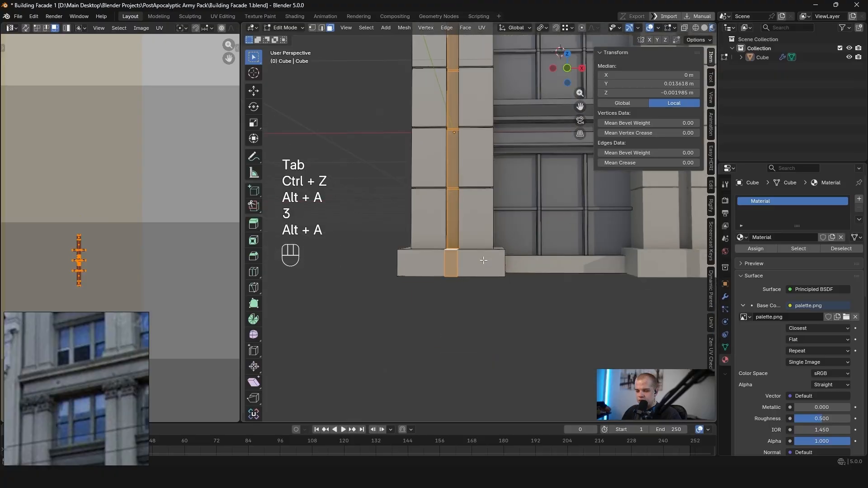
{"action": "key", "text": "grave"}
{"action": "key", "text": "z"}
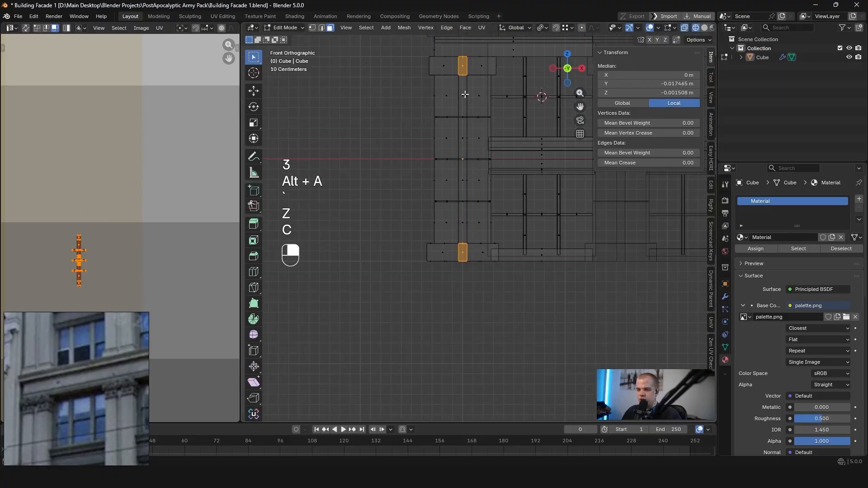
{"action": "scroll", "coordinate": [464, 95], "scroll_direction": "down", "scroll_amount": 2}
{"action": "key", "text": "z"}
{"action": "middle_click_drag", "start_coordinate": [470, 136], "coordinate": [463, 210], "text": "shift"}
{"action": "scroll", "coordinate": [464, 210], "scroll_direction": "up", "scroll_amount": 6}
{"action": "middle_click_drag", "start_coordinate": [483, 280], "coordinate": [507, 223]}
{"action": "scroll", "coordinate": [506, 222], "scroll_direction": "up", "scroll_amount": 2}
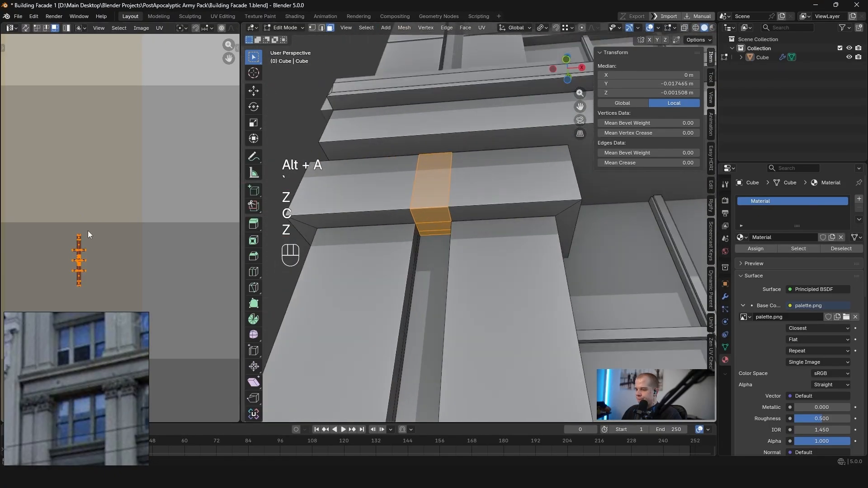
Move the capital and base centre faces' UVs vertically down onto the darker swatch and check the pillar in material preview
{"action": "scroll", "coordinate": [91, 228], "scroll_direction": "down", "scroll_amount": 8}
{"action": "key", "text": "g"}
{"action": "key", "text": "y"}
{"action": "left_click", "coordinate": [127, 204]}
{"action": "key", "text": "Tab"}
{"action": "key", "text": "z"}
{"action": "scroll", "coordinate": [452, 215], "scroll_direction": "up", "scroll_amount": 5}
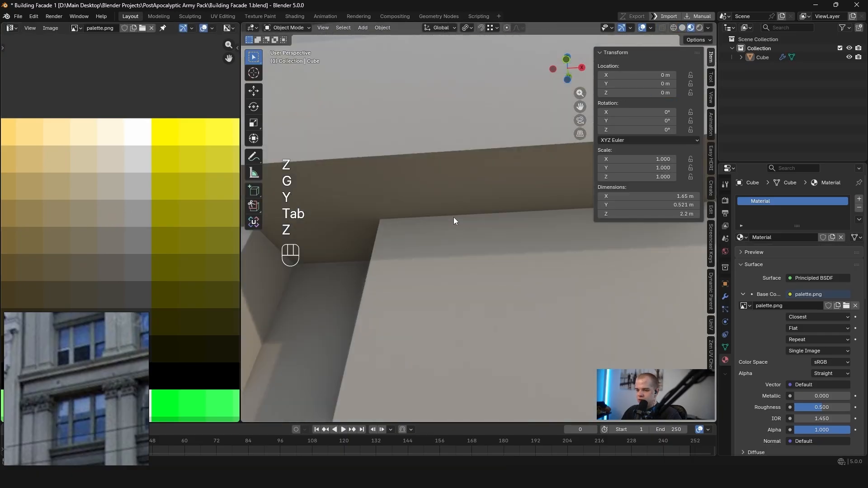
{"action": "scroll", "coordinate": [452, 217], "scroll_direction": "down", "scroll_amount": 7}
{"action": "key", "text": "grave"}
{"action": "middle_click_drag", "start_coordinate": [440, 254], "coordinate": [479, 201], "text": "shift"}
{"action": "scroll", "coordinate": [466, 206], "scroll_direction": "down", "scroll_amount": 7}
{"action": "scroll", "coordinate": [546, 204], "scroll_direction": "up", "scroll_amount": 4}
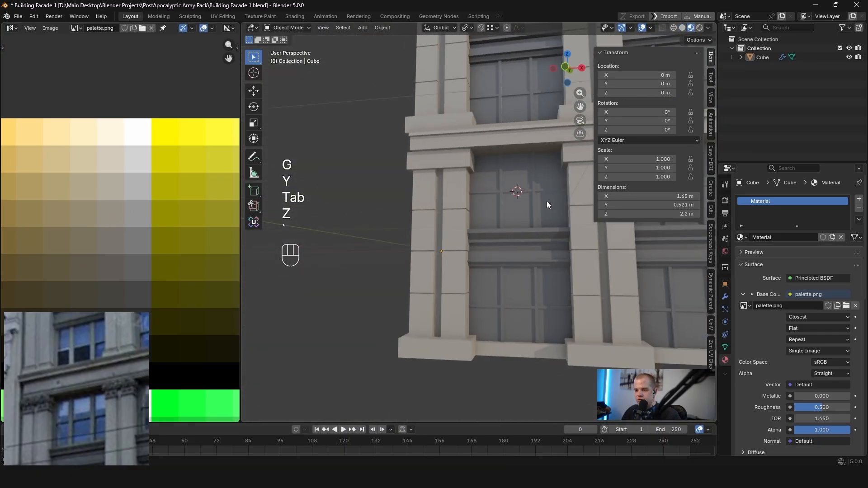
Set the solid viewport shading to Flat lighting with Texture object color
{"action": "left_click", "coordinate": [708, 28]}
{"action": "left_click", "coordinate": [741, 73]}
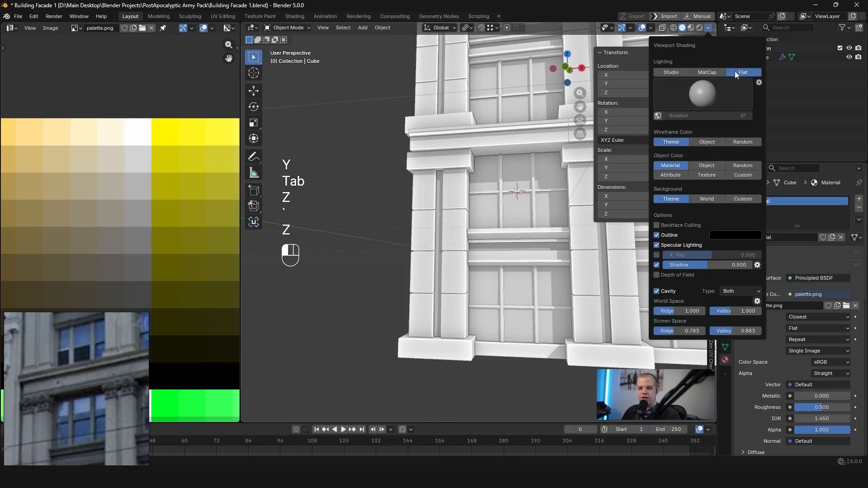
{"action": "left_click", "coordinate": [732, 135]}
{"action": "scroll", "coordinate": [446, 210], "scroll_direction": "up", "scroll_amount": 5}
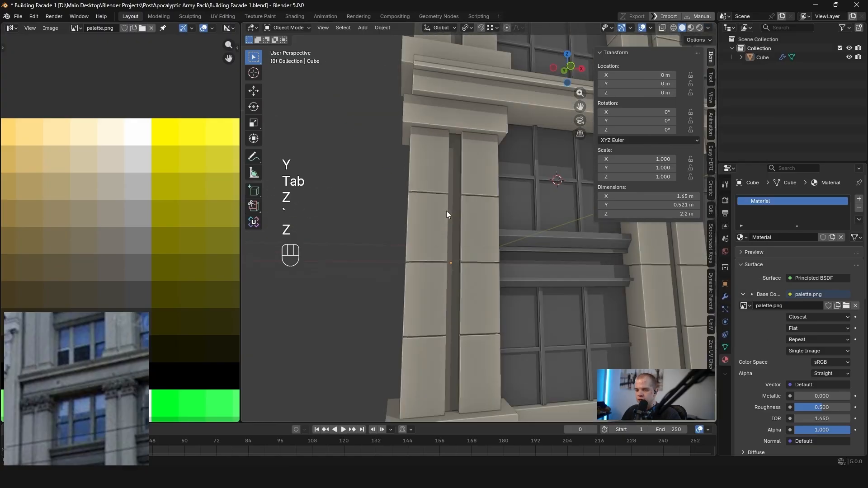
Return to the front view in material preview and select the horizontal ledge between the windows as linked faces
{"action": "key", "text": "grave"}
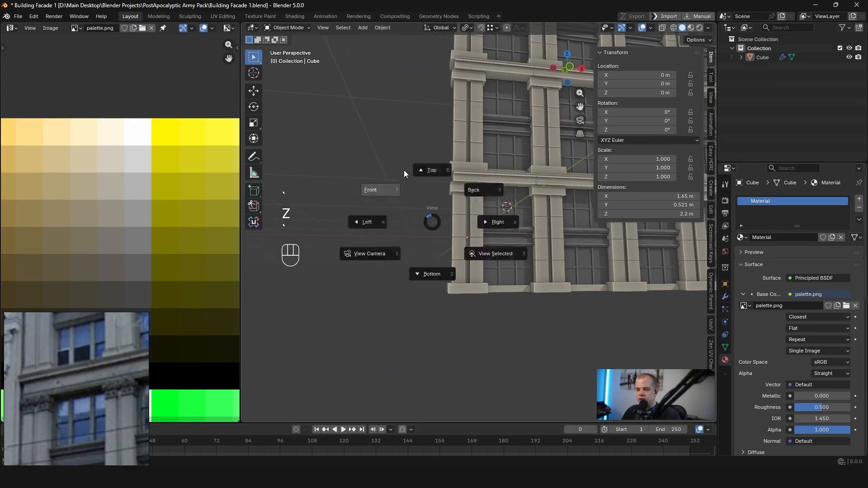
{"action": "left_click", "coordinate": [380, 188]}
{"action": "key", "text": "Tab"}
{"action": "key", "text": "Tab"}
{"action": "key", "text": "z"}
{"action": "key", "text": "alt+a"}
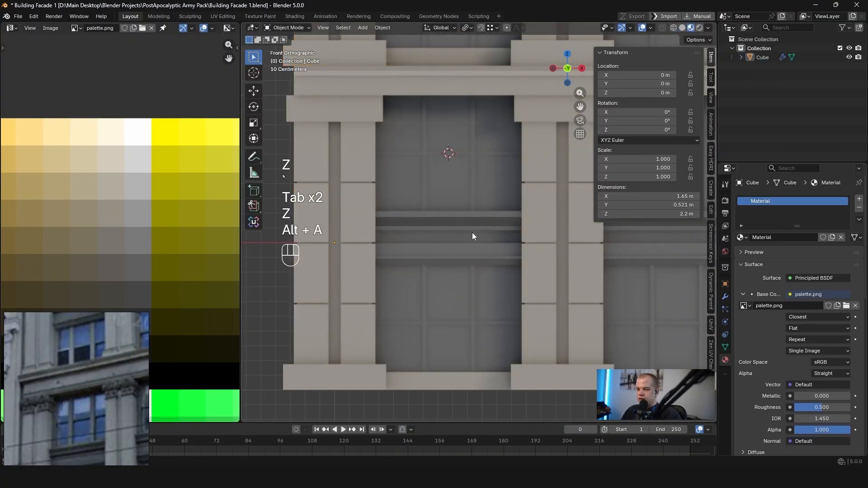
{"action": "key", "text": "Tab"}
{"action": "key", "text": "alt+a"}
{"action": "key", "text": "l"}
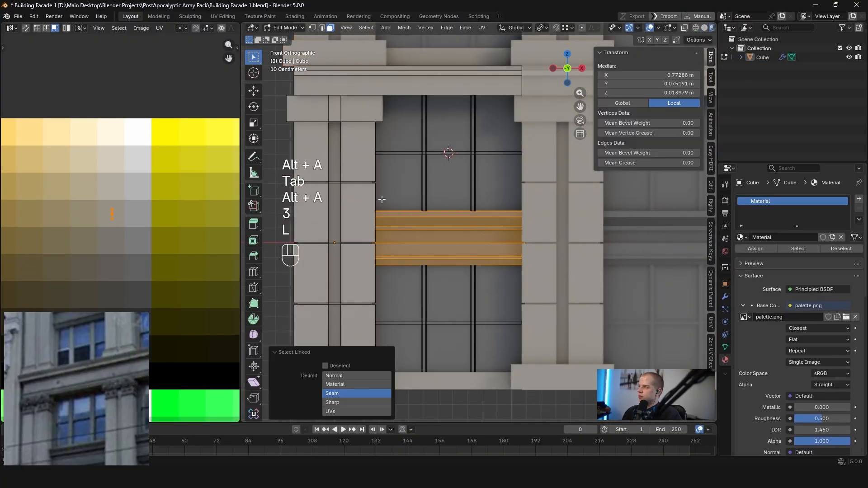
Try selecting the ledge's UVs on their own and clear the selection
{"action": "scroll", "coordinate": [216, 230], "scroll_direction": "down", "scroll_amount": 2}
{"action": "key", "text": "alt+a"}
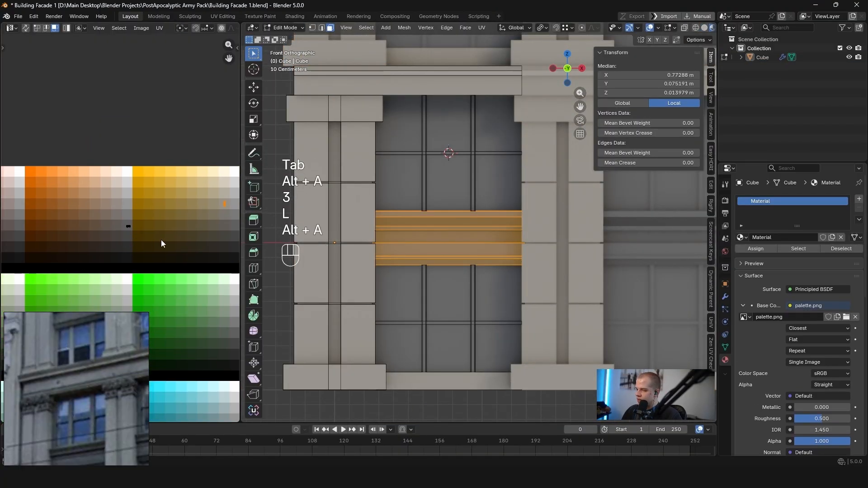
{"action": "key", "text": "alt+a"}
{"action": "key", "text": "alt+a"}
{"action": "scroll", "coordinate": [229, 235], "scroll_direction": "up", "scroll_amount": 2}
{"action": "key", "text": "a"}
{"action": "scroll", "coordinate": [169, 255], "scroll_direction": "up", "scroll_amount": 3}
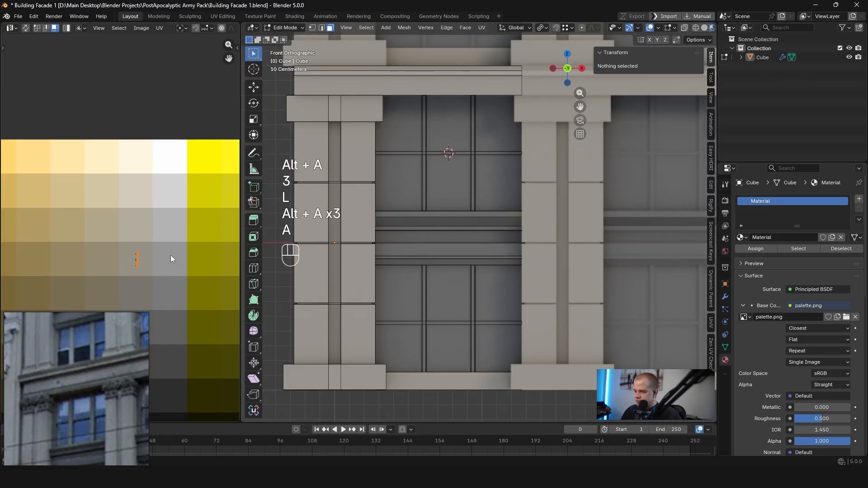
{"action": "key", "text": "3"}
{"action": "scroll", "coordinate": [133, 221], "scroll_direction": "up", "scroll_amount": 4}
{"action": "scroll", "coordinate": [133, 221], "scroll_direction": "up", "scroll_amount": 5}
{"action": "key", "text": "alt+a"}
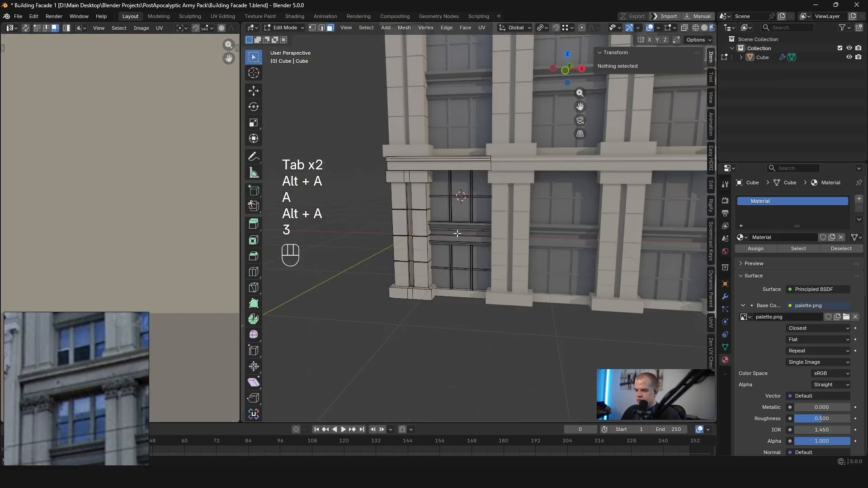
Select the ledge between the windows as linked faces and move its UVs onto a dark grey-brown swatch in the orange palette block
{"action": "key", "text": "l"}
{"action": "scroll", "coordinate": [154, 216], "scroll_direction": "down", "scroll_amount": 3}
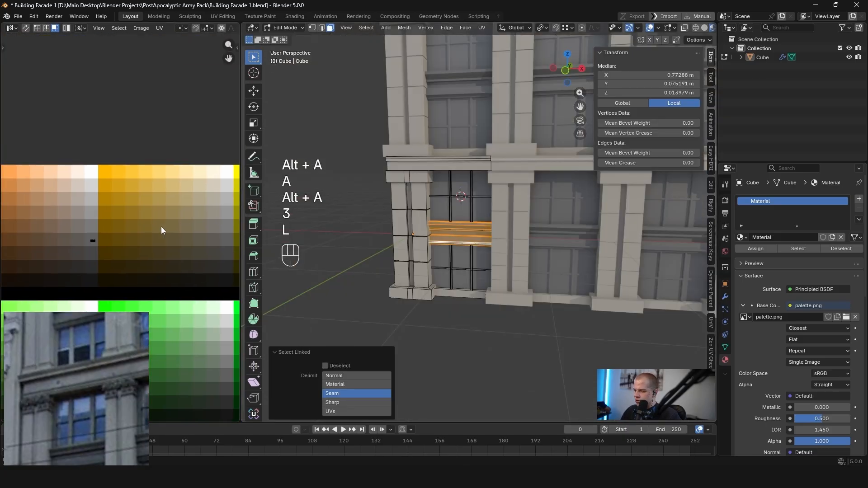
{"action": "key", "text": "a"}
{"action": "key", "text": "a"}
{"action": "key", "text": "g"}
{"action": "right_click", "coordinate": [109, 245]}
{"action": "middle_click_drag", "start_coordinate": [109, 244], "coordinate": [72, 243]}
{"action": "key", "text": "g"}
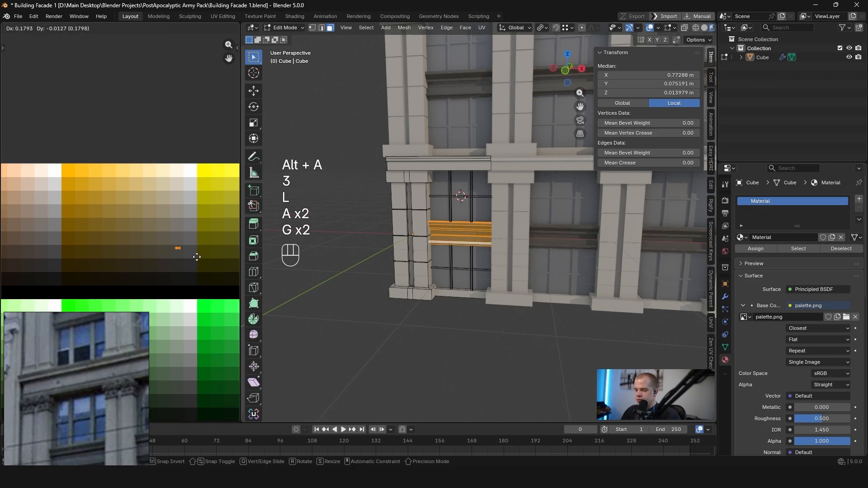
{"action": "middle_click_drag", "start_coordinate": [479, 263], "coordinate": [482, 241]}
Adjust the ledge's UVs vertically within the orange palette block and check the ledge colour on the facade
{"action": "key", "text": "Tab"}
{"action": "key", "text": "Tab"}
{"action": "scroll", "coordinate": [184, 245], "scroll_direction": "up", "scroll_amount": 3}
{"action": "middle_click_drag", "start_coordinate": [184, 246], "coordinate": [130, 178]}
{"action": "key", "text": "g"}
{"action": "key", "text": "y"}
{"action": "left_click", "coordinate": [135, 190]}
{"action": "key", "text": "Tab"}
{"action": "scroll", "coordinate": [478, 213], "scroll_direction": "down", "scroll_amount": 3}
Return to the front view and move the ledge's UVs vertically down onto a darker swatch
{"action": "middle_click_drag", "start_coordinate": [478, 212], "coordinate": [500, 244]}
{"action": "scroll", "coordinate": [500, 244], "scroll_direction": "up", "scroll_amount": 2}
{"action": "key", "text": "grave"}
{"action": "key", "text": "Tab"}
{"action": "scroll", "coordinate": [492, 217], "scroll_direction": "up", "scroll_amount": 3}
{"action": "key", "text": "Tab"}
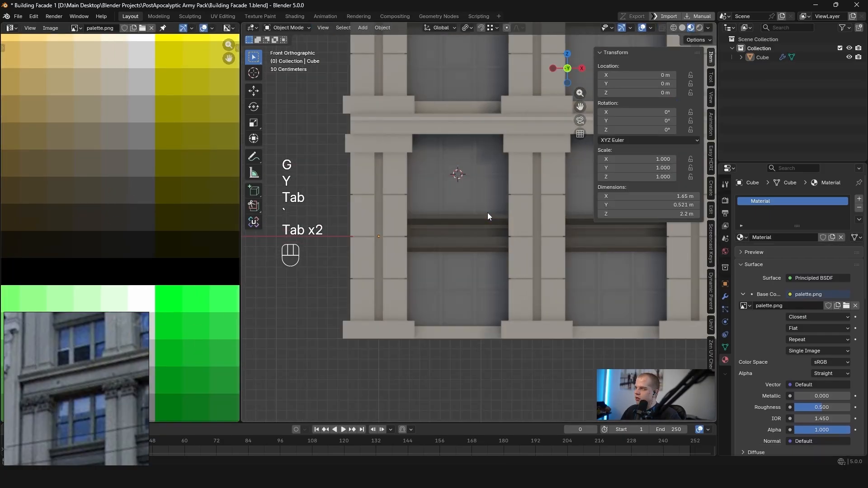
{"action": "key", "text": "Tab"}
{"action": "key", "text": "g"}
{"action": "key", "text": "y"}
{"action": "key", "text": "Tab"}
{"action": "key", "text": "Tab"}
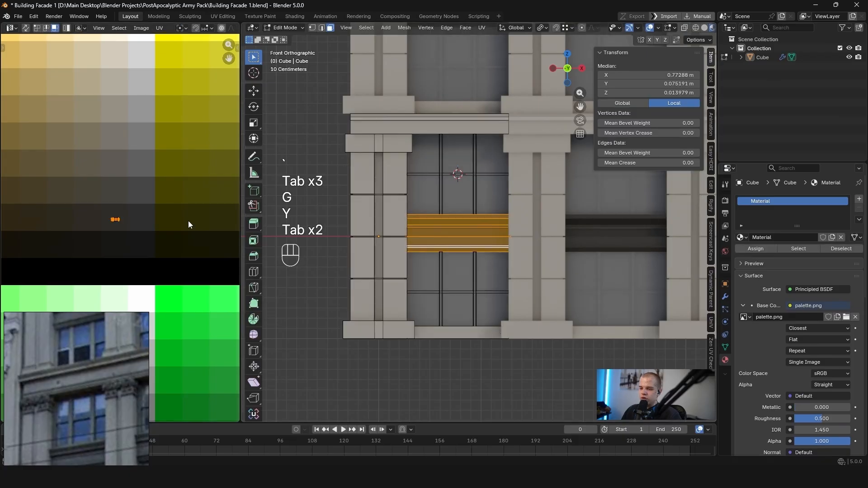
Raise the ledge's UVs one row to a lighter tone, trying the neutral grey column before settling on the warmer column beside it
{"action": "key", "text": "g"}
{"action": "key", "text": "y"}
{"action": "key", "text": "x"}
{"action": "left_click", "coordinate": [174, 193]}
{"action": "key", "text": "Tab"}
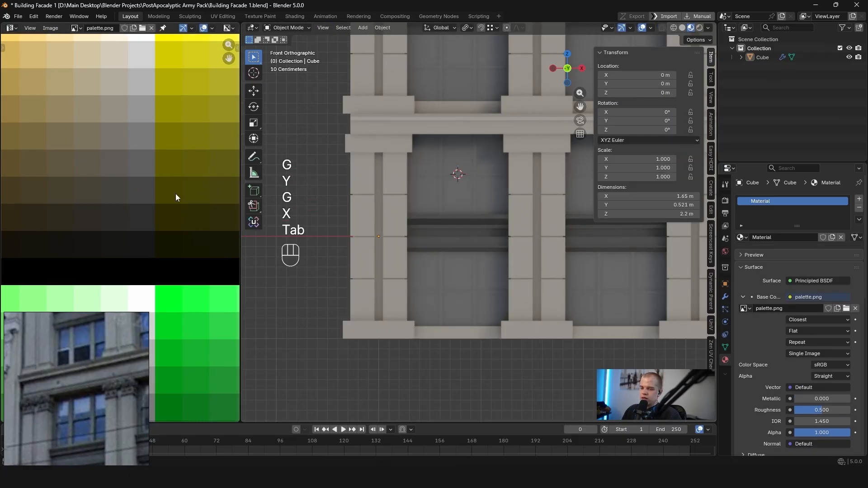
{"action": "key", "text": "Tab"}
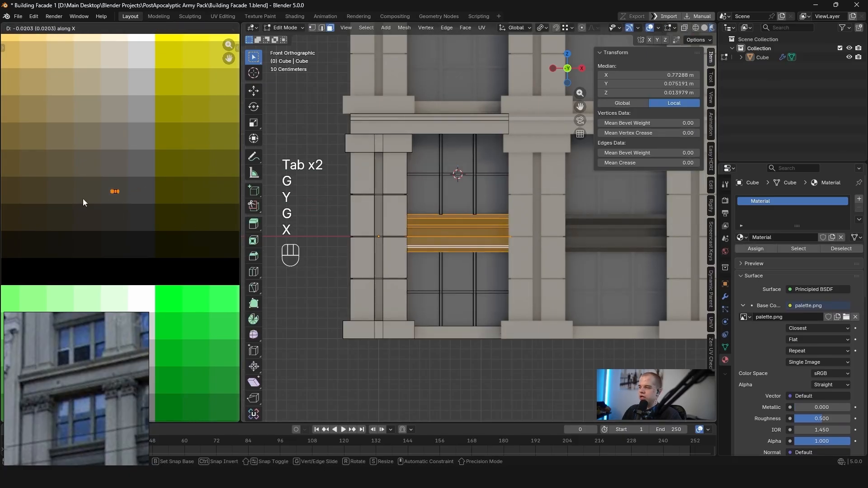
{"action": "left_click", "coordinate": [83, 202]}
Clear the ledge selection and select the linked window bars of both the upper and lower windows
{"action": "key", "text": "Tab"}
{"action": "key", "text": "alt+a"}
{"action": "scroll", "coordinate": [464, 188], "scroll_direction": "down", "scroll_amount": 3}
{"action": "key", "text": "Tab"}
{"action": "scroll", "coordinate": [461, 203], "scroll_direction": "up", "scroll_amount": 3}
{"action": "key", "text": "alt+a"}
{"action": "scroll", "coordinate": [458, 239], "scroll_direction": "up", "scroll_amount": 2}
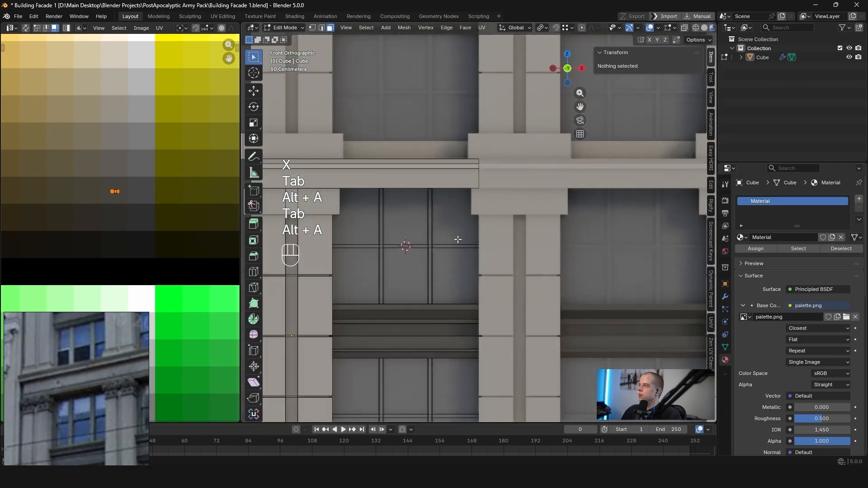
{"action": "scroll", "coordinate": [465, 203], "scroll_direction": "up", "scroll_amount": 2}
{"action": "scroll", "coordinate": [393, 205], "scroll_direction": "down", "scroll_amount": 2}
{"action": "key", "text": "l"}
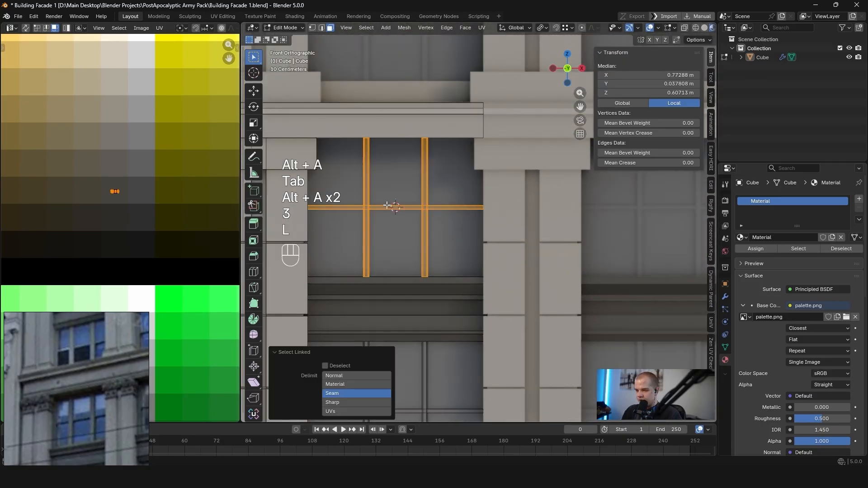
{"action": "scroll", "coordinate": [403, 288], "scroll_direction": "down", "scroll_amount": 3}
{"action": "scroll", "coordinate": [143, 181], "scroll_direction": "down", "scroll_amount": 3}
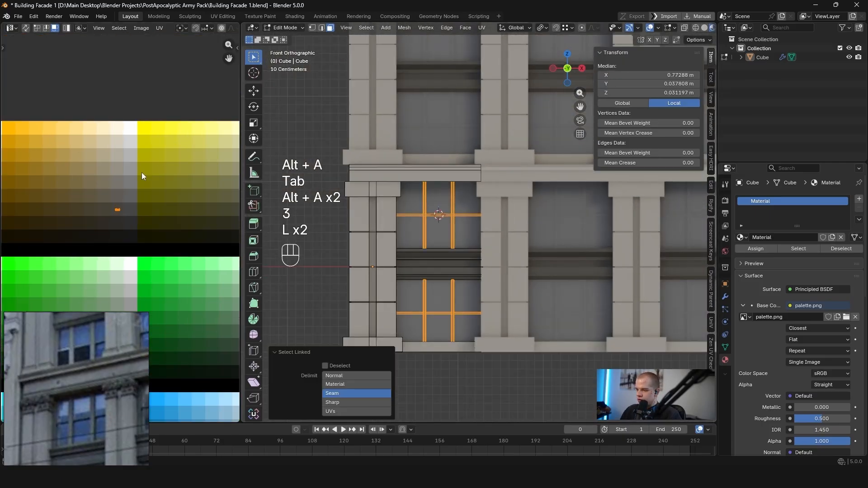
Move the window bars' UVs across to a medium grey-brown swatch in the orange palette block and check the result
{"action": "key", "text": "alt+a"}
{"action": "left_click_drag", "start_coordinate": [134, 164], "coordinate": [135, 164]}
{"action": "key", "text": "g"}
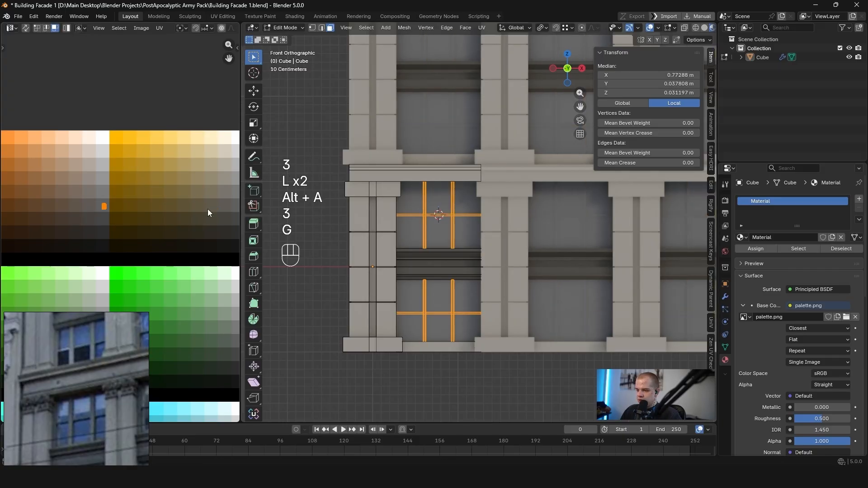
{"action": "right_click", "coordinate": [2, 209]}
{"action": "middle_click_drag", "start_coordinate": [144, 205], "coordinate": [69, 211]}
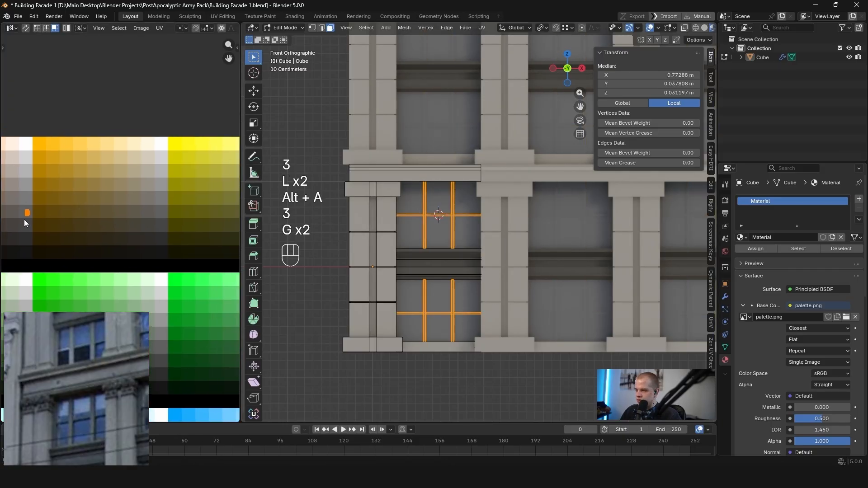
{"action": "key", "text": "g"}
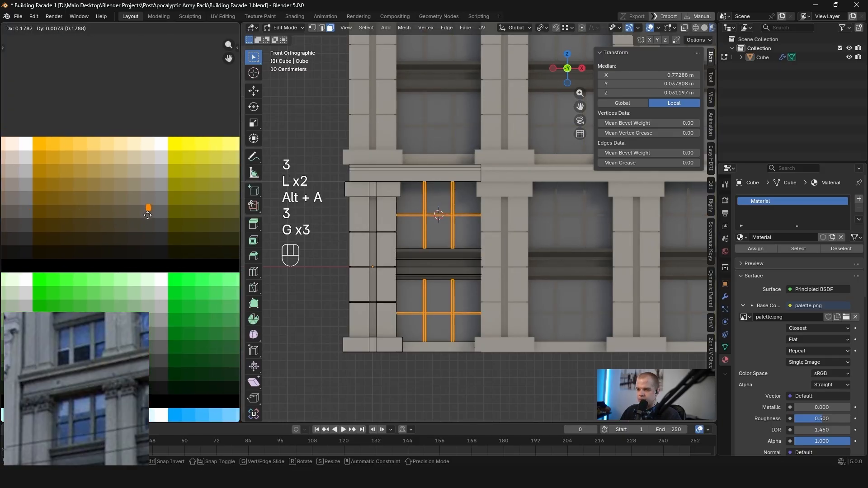
{"action": "key", "text": "g"}
{"action": "key", "text": "y"}
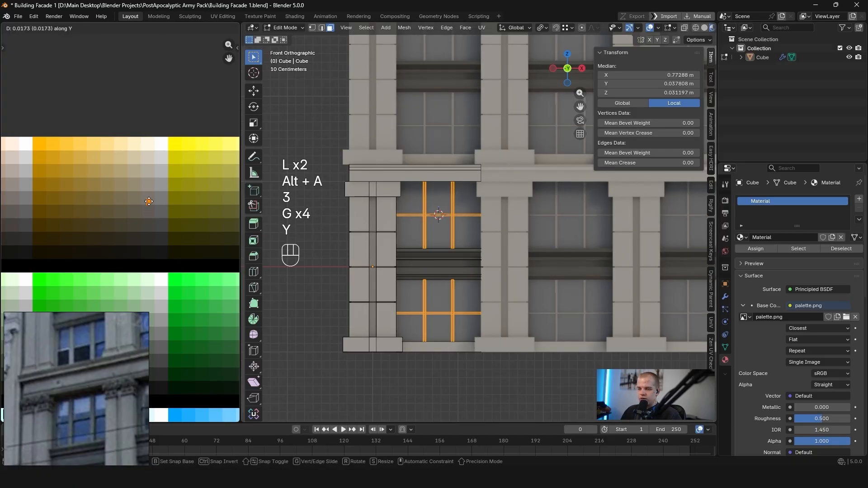
{"action": "left_click", "coordinate": [150, 217]}
{"action": "key", "text": "Tab"}
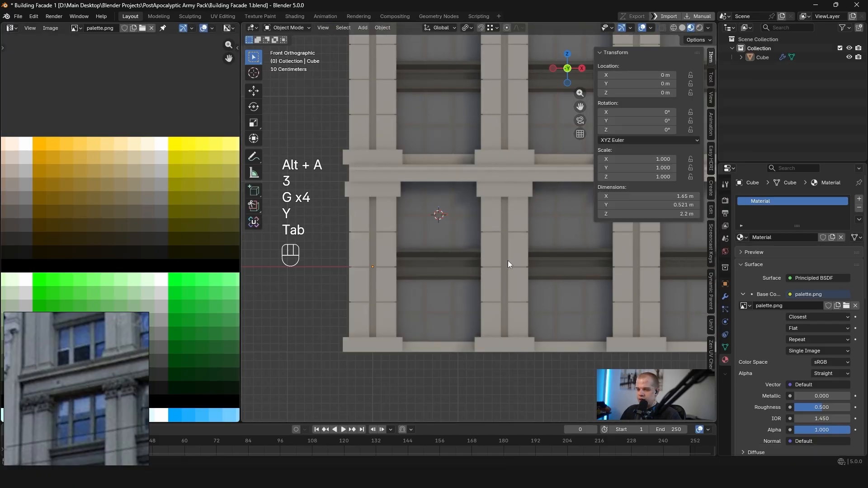
{"action": "scroll", "coordinate": [424, 234], "scroll_direction": "up", "scroll_amount": 2}
Select the glass pane faces of both windows and move their UVs onto a muted blue palette swatch
{"action": "key", "text": "Tab"}
{"action": "key", "text": "alt+a"}
{"action": "key", "text": "3"}
{"action": "left_click", "coordinate": [428, 289], "text": "shift"}
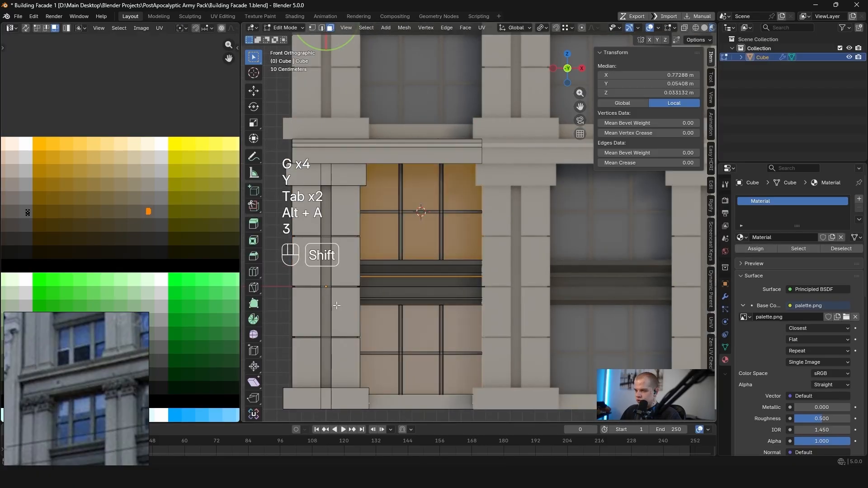
{"action": "scroll", "coordinate": [138, 213], "scroll_direction": "down", "scroll_amount": 1}
{"action": "key", "text": "a"}
{"action": "key", "text": "g"}
{"action": "key", "text": "g"}
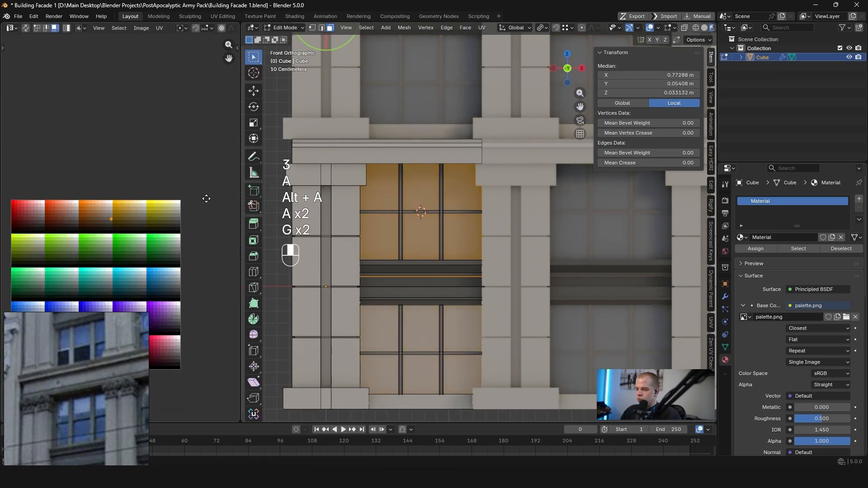
{"action": "key", "text": "g"}
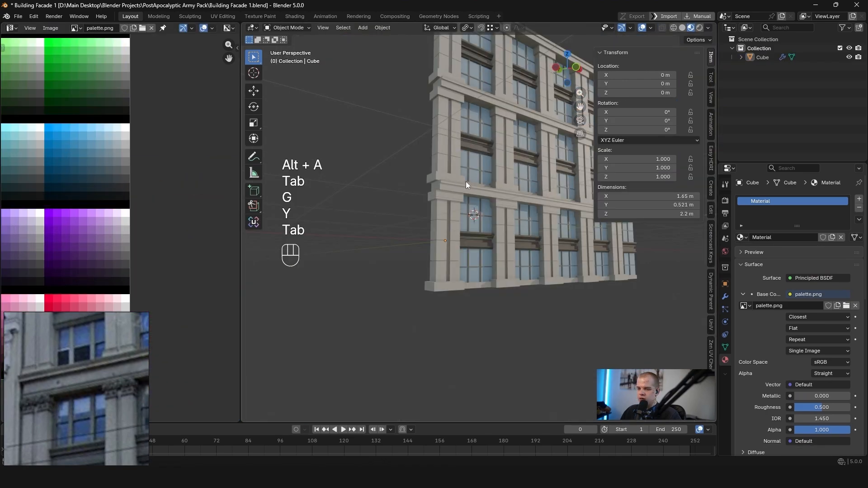
Rename the existing material to Rough and add a second material slot with a new material named Shiny
{"action": "key", "text": "Tab"}
{"action": "key", "text": "Tab"}
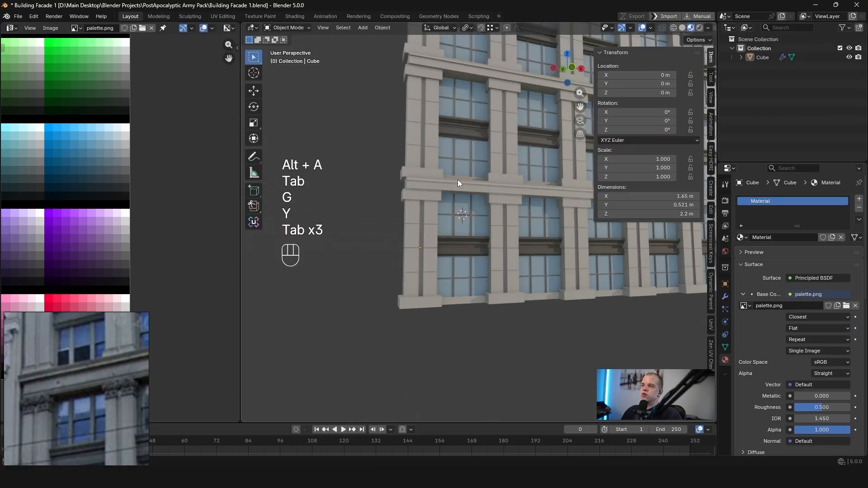
{"action": "scroll", "coordinate": [445, 185], "scroll_direction": "down", "scroll_amount": 3}
{"action": "scroll", "coordinate": [445, 185], "scroll_direction": "up", "scroll_amount": 2}
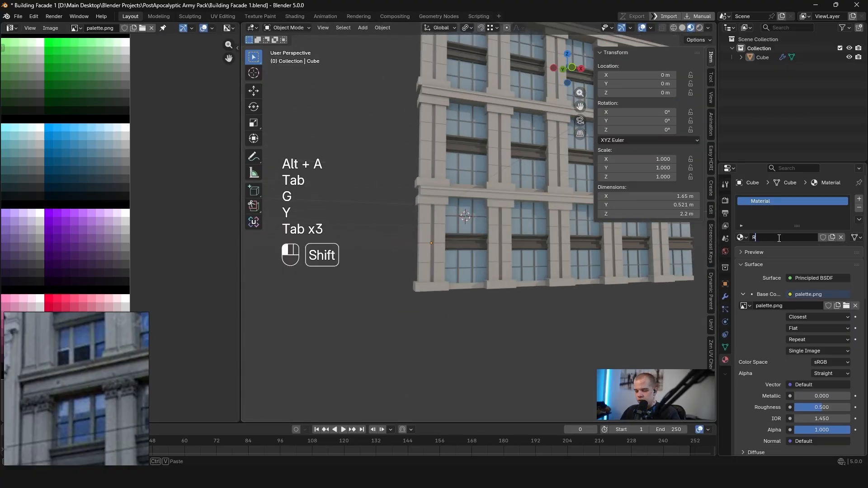
{"action": "key", "text": "Return"}
{"action": "left_click", "coordinate": [858, 199]}
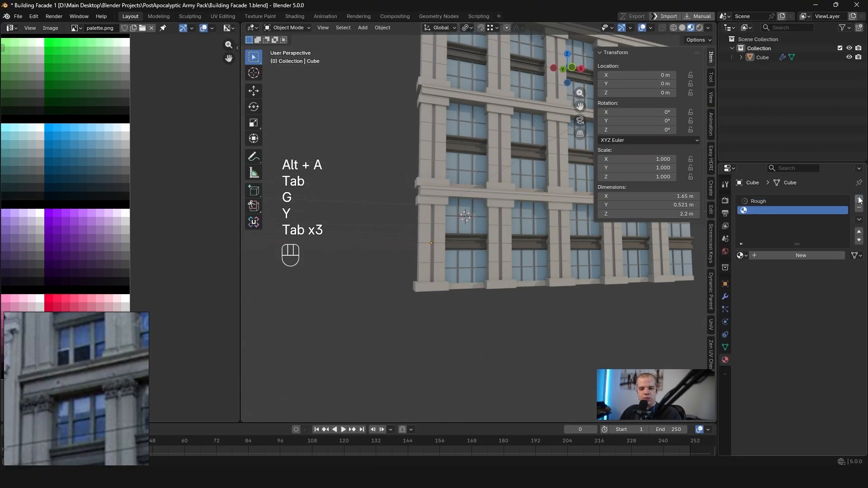
{"action": "left_click", "coordinate": [790, 256]}
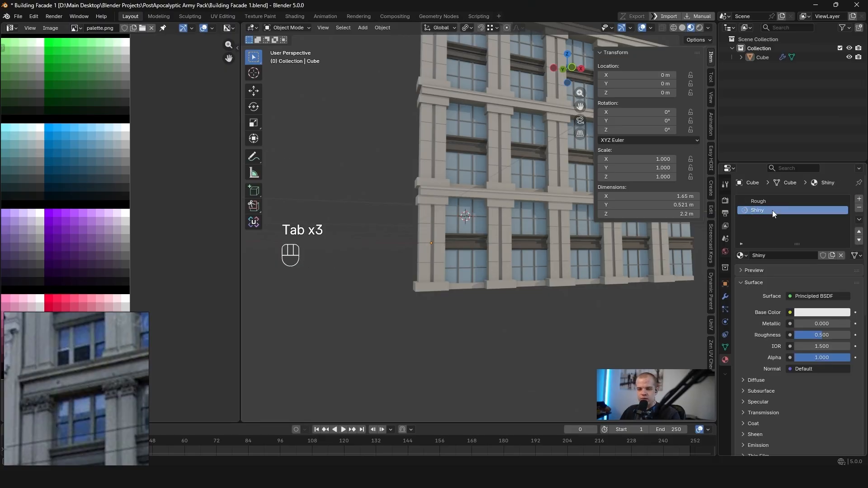
Use palette.png with Closest interpolation as the Shiny material's base color and set its roughness to 0.100
{"action": "left_click", "coordinate": [789, 311]}
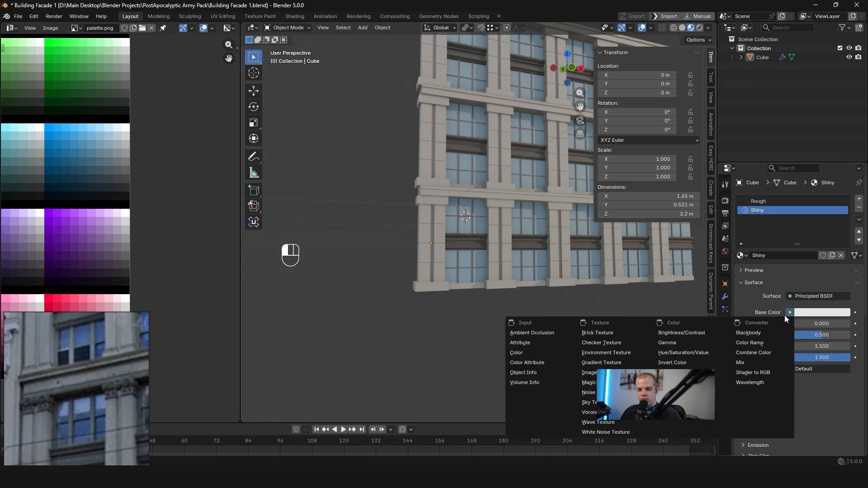
{"action": "left_click", "coordinate": [818, 414]}
{"action": "left_click", "coordinate": [743, 323]}
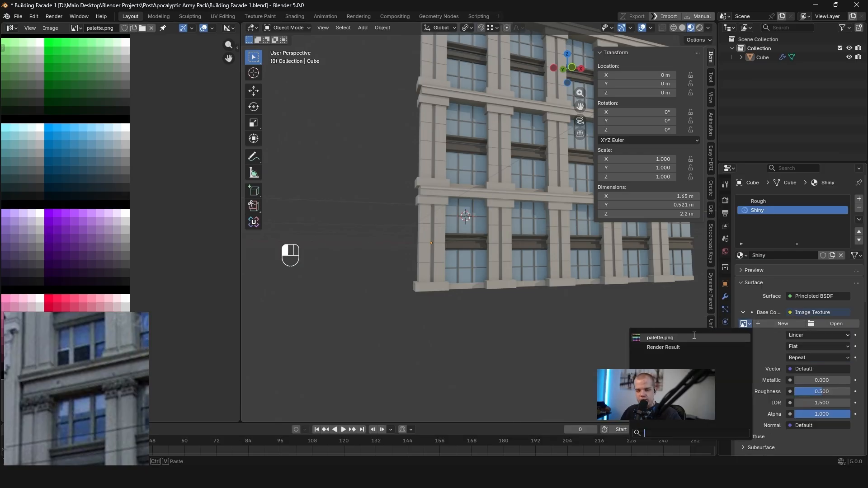
{"action": "left_click", "coordinate": [669, 334]}
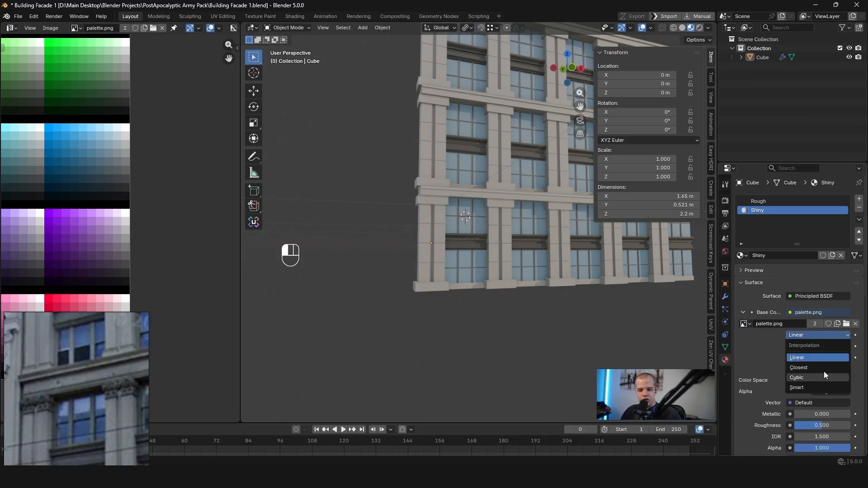
{"action": "left_click", "coordinate": [822, 367]}
{"action": "scroll", "coordinate": [754, 329], "scroll_direction": "down", "scroll_amount": 8}
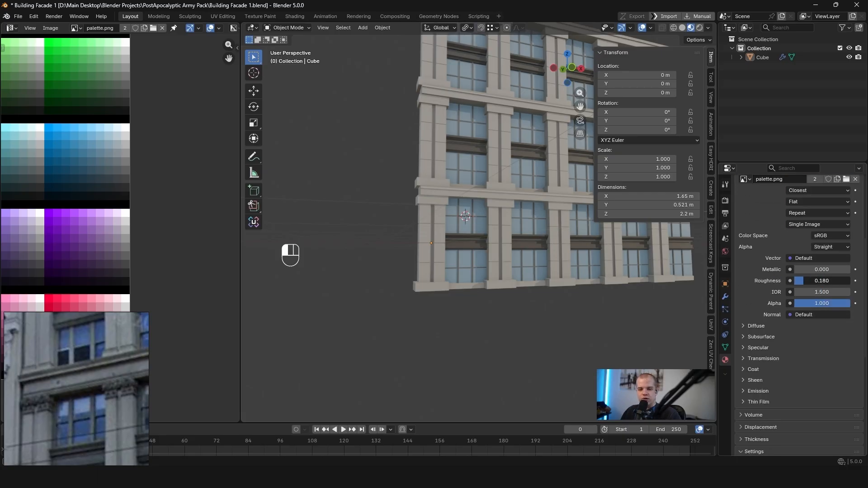
Assign the Shiny material to the selected glass panes and check their reflections up close
{"action": "key", "text": "Tab"}
{"action": "scroll", "coordinate": [610, 226], "scroll_direction": "up", "scroll_amount": 5}
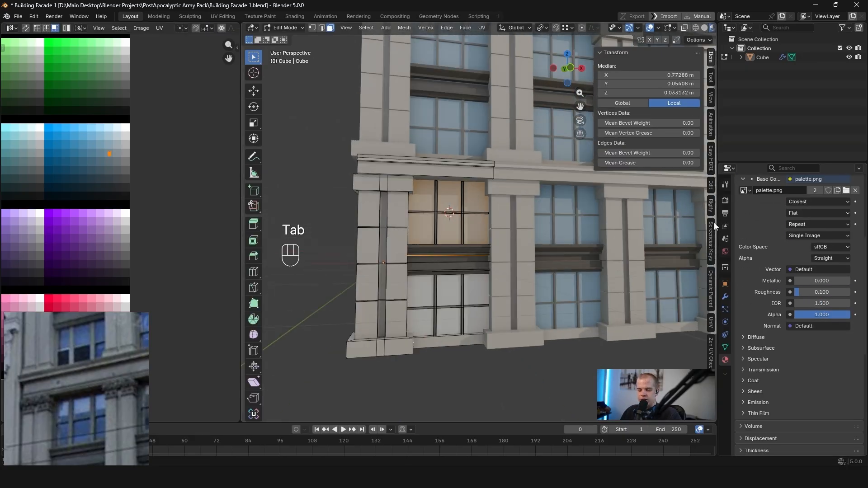
{"action": "scroll", "coordinate": [758, 248], "scroll_direction": "up", "scroll_amount": 9}
{"action": "key", "text": "Tab"}
{"action": "middle_click_drag", "start_coordinate": [436, 262], "coordinate": [397, 223]}
{"action": "key", "text": "alt+a"}
{"action": "key", "text": "Tab"}
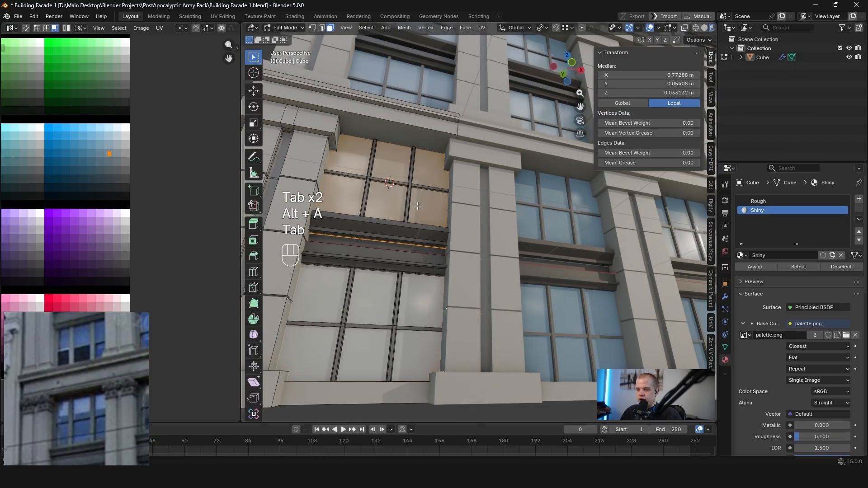
{"action": "key", "text": "alt+a"}
{"action": "key", "text": "Tab"}
Set the Shiny material's roughness to 0.012
{"action": "scroll", "coordinate": [814, 335], "scroll_direction": "down", "scroll_amount": 10}
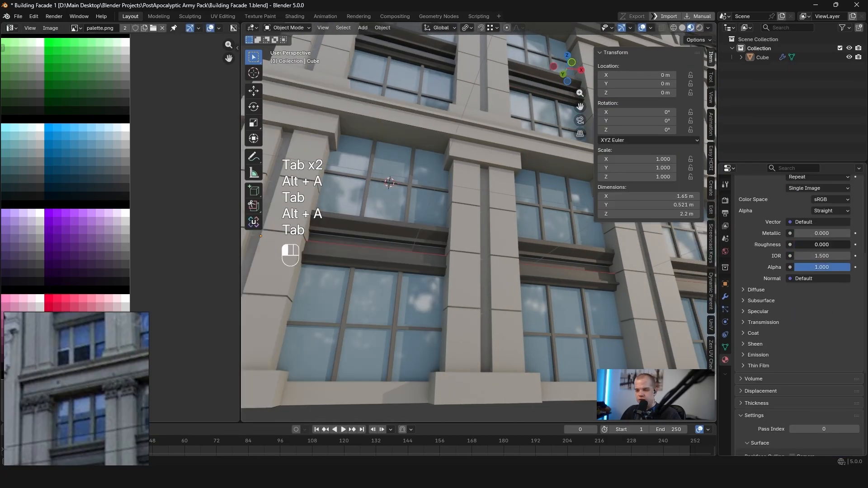
{"action": "key", "text": "Tab"}
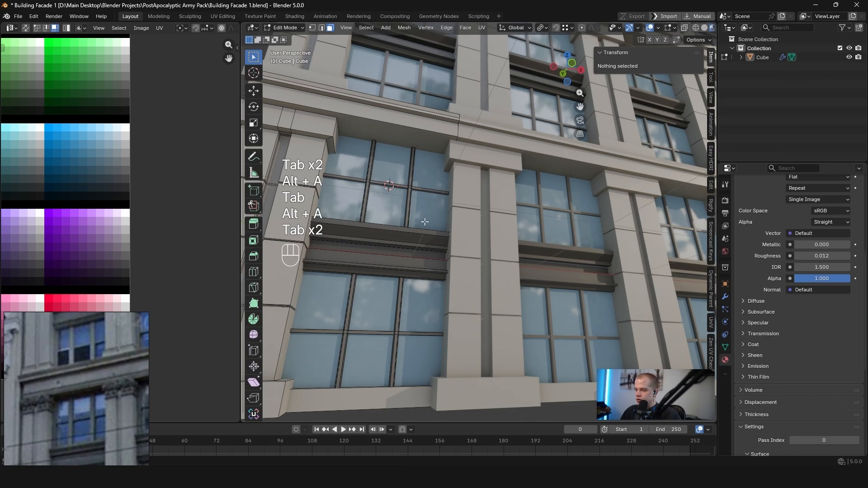
{"action": "scroll", "coordinate": [425, 221], "scroll_direction": "down", "scroll_amount": 4}
Select both windows' glass panes as linked faces and shift their UVs horizontally onto the neighbouring greyer blue swatch
{"action": "key", "text": "a"}
{"action": "key", "text": "alt+a"}
{"action": "key", "text": "3"}
{"action": "key", "text": "l"}
{"action": "key", "text": "l"}
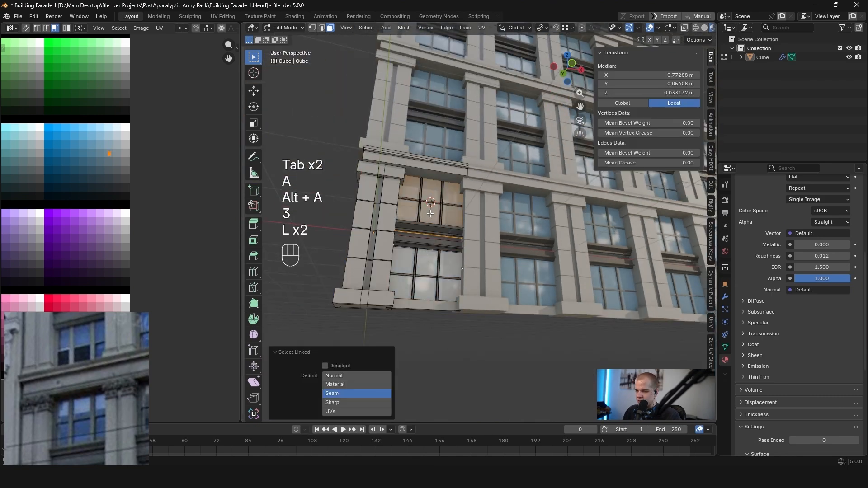
{"action": "scroll", "coordinate": [209, 161], "scroll_direction": "down", "scroll_amount": 2}
{"action": "scroll", "coordinate": [225, 230], "scroll_direction": "up", "scroll_amount": 4}
{"action": "key", "text": "g"}
{"action": "key", "text": "y"}
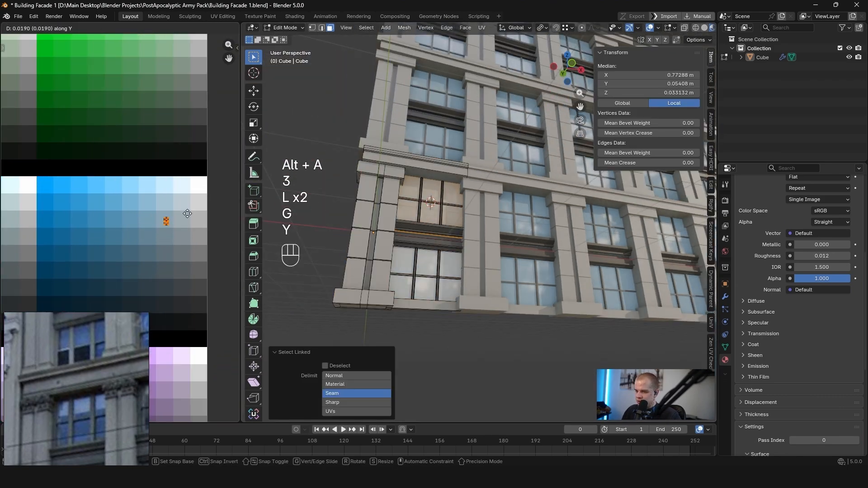
{"action": "right_click", "coordinate": [189, 238]}
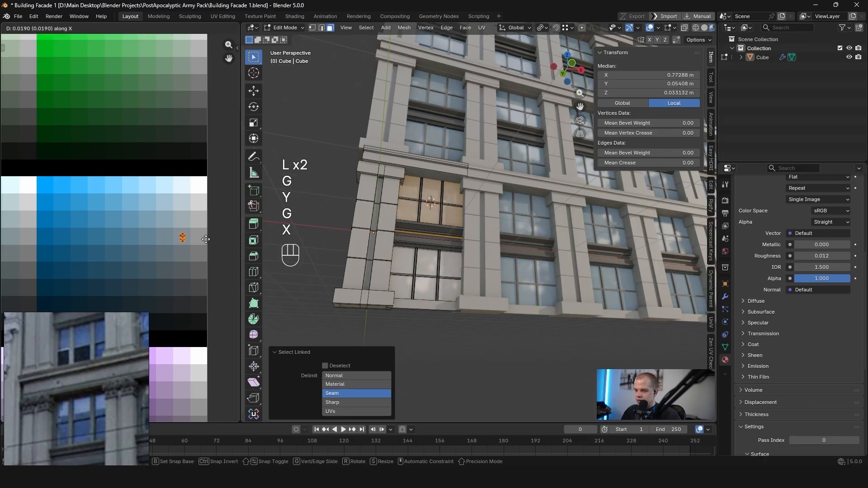
{"action": "left_click", "coordinate": [206, 239]}
Examine the recoloured glass panes on the facade from several angles
{"action": "key", "text": "Tab"}
{"action": "scroll", "coordinate": [411, 219], "scroll_direction": "down", "scroll_amount": 6}
{"action": "middle_click_drag", "start_coordinate": [411, 219], "coordinate": [558, 242]}
{"action": "scroll", "coordinate": [462, 253], "scroll_direction": "up", "scroll_amount": 4}
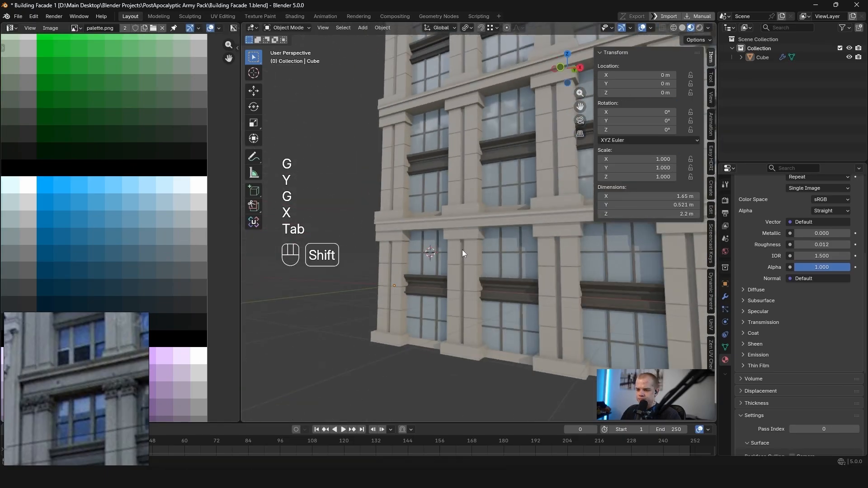
{"action": "middle_click_drag", "start_coordinate": [462, 249], "coordinate": [473, 236], "text": "shift"}
{"action": "key", "text": "Tab"}
{"action": "key", "text": "Tab"}
{"action": "key", "text": "alt+a"}
Move the selected glass panes' UVs onto another nearby muted blue palette swatch and deselect the facade
{"action": "scroll", "coordinate": [523, 246], "scroll_direction": "down", "scroll_amount": 5}
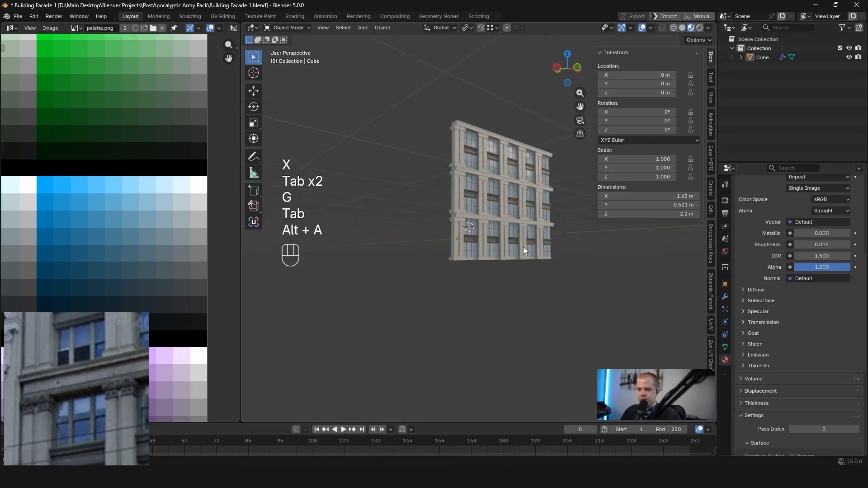
{"action": "scroll", "coordinate": [470, 246], "scroll_direction": "up", "scroll_amount": 5}
{"action": "key", "text": "Tab"}
{"action": "key", "text": "g"}
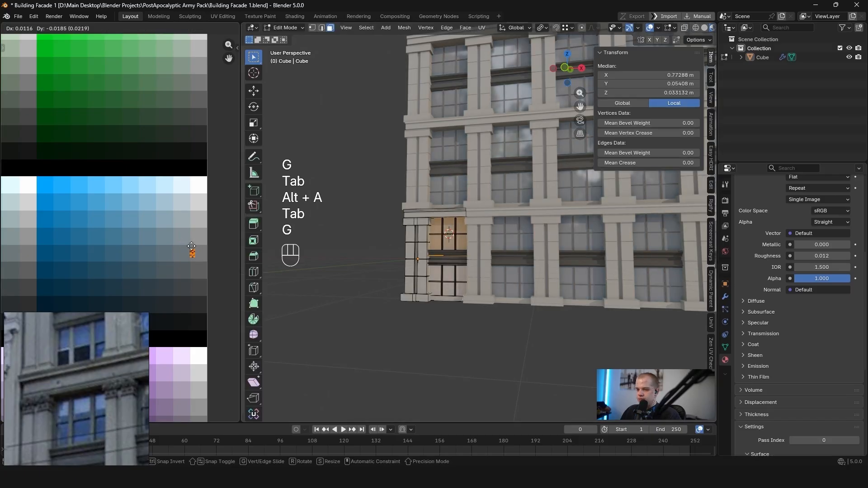
{"action": "left_click", "coordinate": [171, 246]}
{"action": "key", "text": "Tab"}
{"action": "key", "text": "alt+a"}
{"action": "scroll", "coordinate": [452, 199], "scroll_direction": "down", "scroll_amount": 4}
{"action": "middle_click_drag", "start_coordinate": [357, 205], "coordinate": [443, 238]}
{"action": "scroll", "coordinate": [467, 236], "scroll_direction": "up", "scroll_amount": 2}
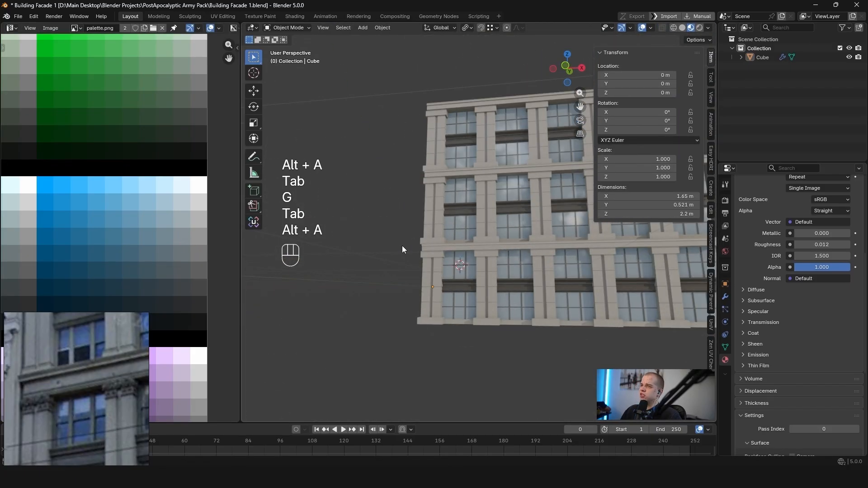
Examine the recoloured glass across the whole facade from several angles and distances
{"action": "scroll", "coordinate": [466, 74], "scroll_direction": "down", "scroll_amount": 5}
{"action": "scroll", "coordinate": [431, 169], "scroll_direction": "up", "scroll_amount": 5}
{"action": "key", "text": "grave"}
{"action": "middle_click_drag", "start_coordinate": [401, 216], "coordinate": [503, 210]}
{"action": "key", "text": "Tab"}
{"action": "scroll", "coordinate": [427, 200], "scroll_direction": "up", "scroll_amount": 3}
{"action": "key", "text": "Tab"}
{"action": "scroll", "coordinate": [401, 197], "scroll_direction": "down", "scroll_amount": 2}
{"action": "key", "text": "alt+a"}
{"action": "scroll", "coordinate": [514, 212], "scroll_direction": "down", "scroll_amount": 3, "text": "alt"}
{"action": "scroll", "coordinate": [506, 209], "scroll_direction": "down", "scroll_amount": 2}
{"action": "key", "text": "n"}
{"action": "scroll", "coordinate": [497, 209], "scroll_direction": "down", "scroll_amount": 4}
View the facade from the front and hide both Array modifiers in the viewport, leaving only the base module for mesh editing
{"action": "key", "text": "grave"}
{"action": "scroll", "coordinate": [497, 176], "scroll_direction": "up", "scroll_amount": 3}
{"action": "scroll", "coordinate": [520, 174], "scroll_direction": "up", "scroll_amount": 2}
{"action": "scroll", "coordinate": [487, 192], "scroll_direction": "down", "scroll_amount": 1}
{"action": "left_click", "coordinate": [429, 213]}
{"action": "key", "text": "grave"}
{"action": "key", "text": "alt+a"}
{"action": "left_click", "coordinate": [407, 210]}
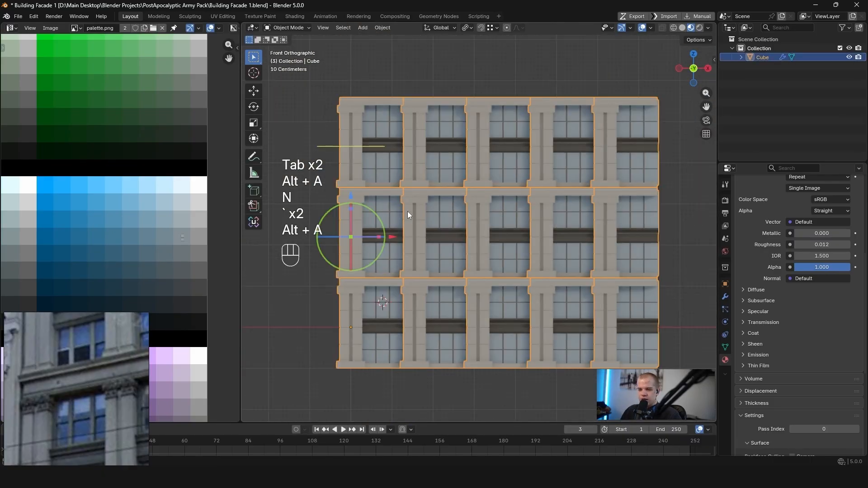
{"action": "left_click", "coordinate": [725, 297]}
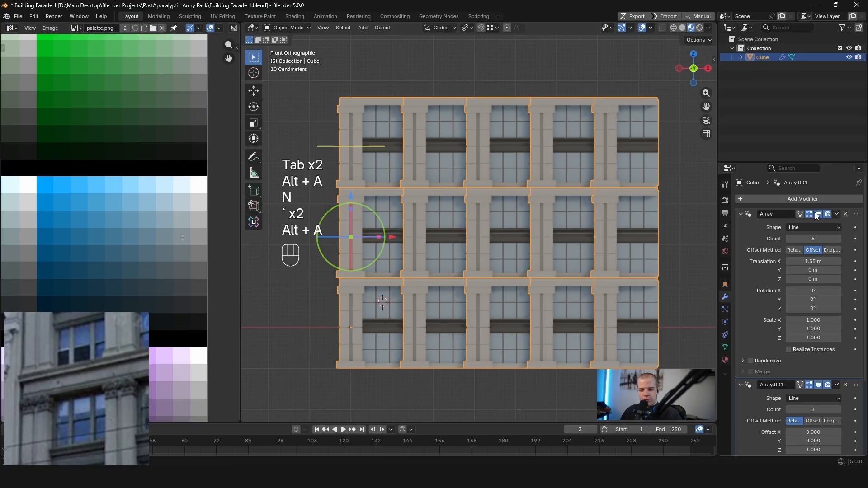
{"action": "left_click", "coordinate": [817, 214]}
{"action": "left_click", "coordinate": [818, 385]}
{"action": "key", "text": "Tab"}
Examine the single module's geometry and its outer window edge in shaded and wireframe display
{"action": "scroll", "coordinate": [518, 188], "scroll_direction": "up", "scroll_amount": 5}
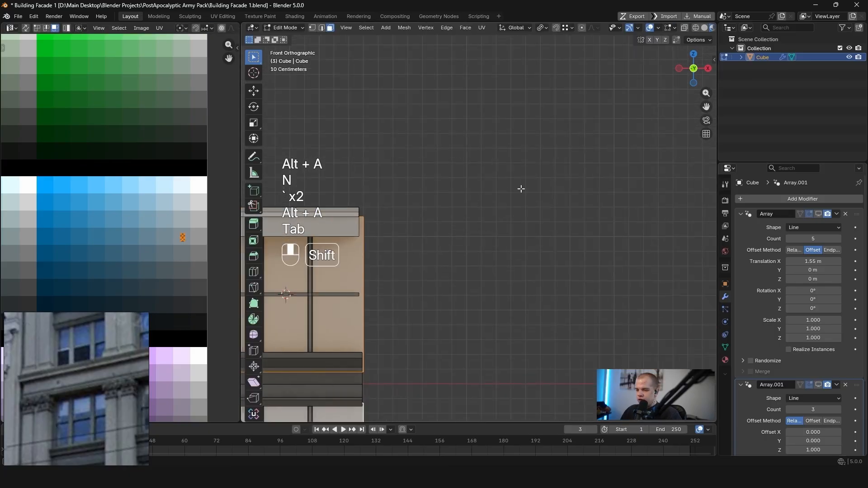
{"action": "key", "text": "a"}
{"action": "key", "text": "alt+a"}
{"action": "scroll", "coordinate": [550, 186], "scroll_direction": "down", "scroll_amount": 3}
{"action": "scroll", "coordinate": [564, 177], "scroll_direction": "up", "scroll_amount": 3}
{"action": "key", "text": "a"}
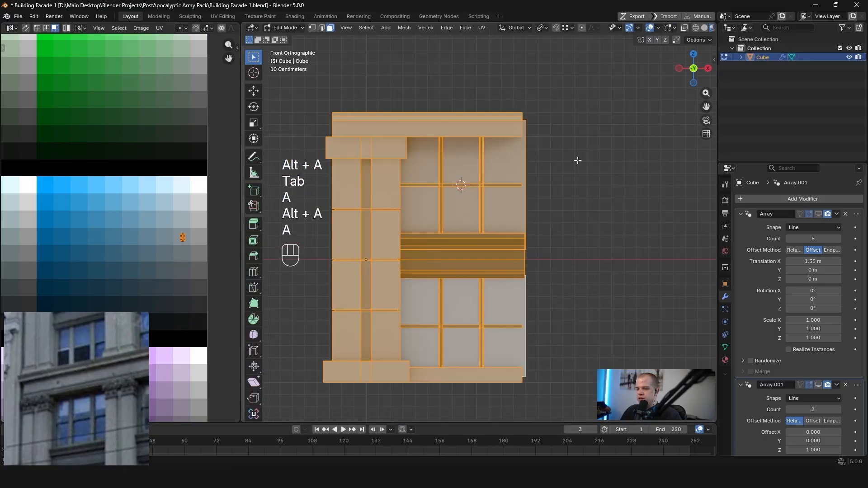
{"action": "key", "text": "alt+a"}
{"action": "middle_click_drag", "start_coordinate": [543, 183], "coordinate": [505, 162], "text": "shift"}
{"action": "scroll", "coordinate": [504, 181], "scroll_direction": "up", "scroll_amount": 2}
{"action": "key", "text": "z"}
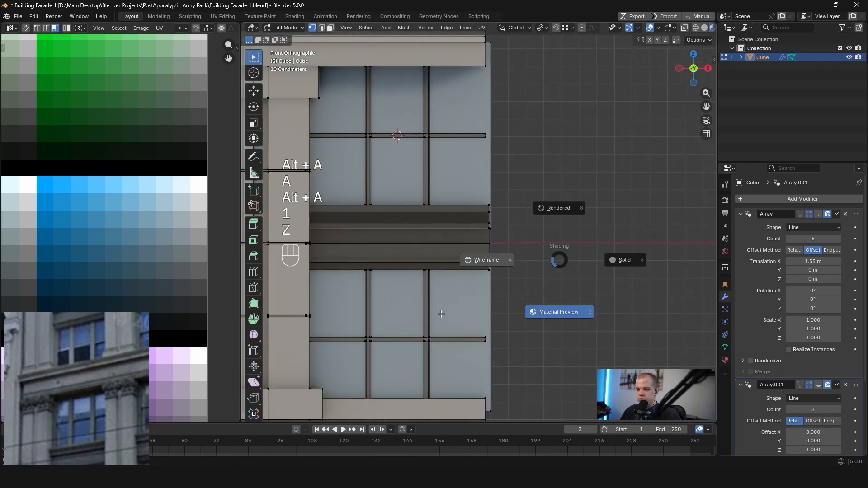
{"action": "left_click", "coordinate": [486, 260]}
{"action": "key", "text": "1"}
{"action": "key", "text": "Tab"}
{"action": "scroll", "coordinate": [491, 294], "scroll_direction": "down", "scroll_amount": 4}
{"action": "key", "text": "z"}
{"action": "left_click", "coordinate": [456, 282]}
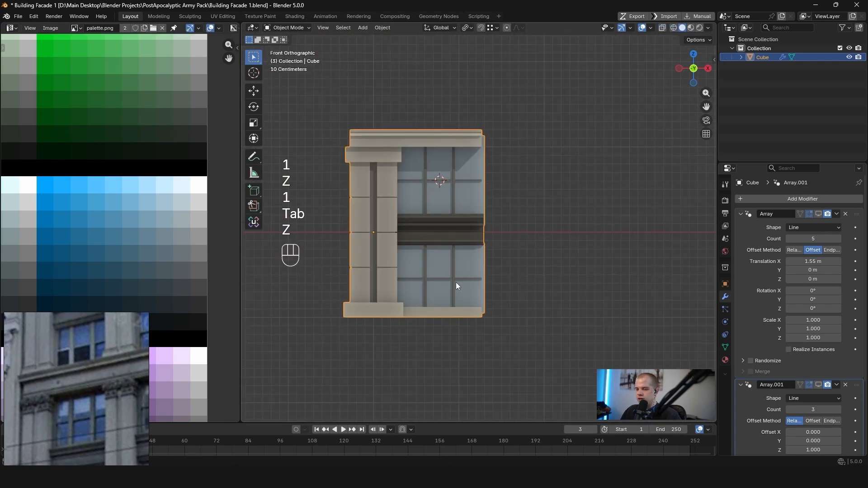
Show the first Array modifier in the viewport again and set its count to 2
{"action": "left_click", "coordinate": [818, 213]}
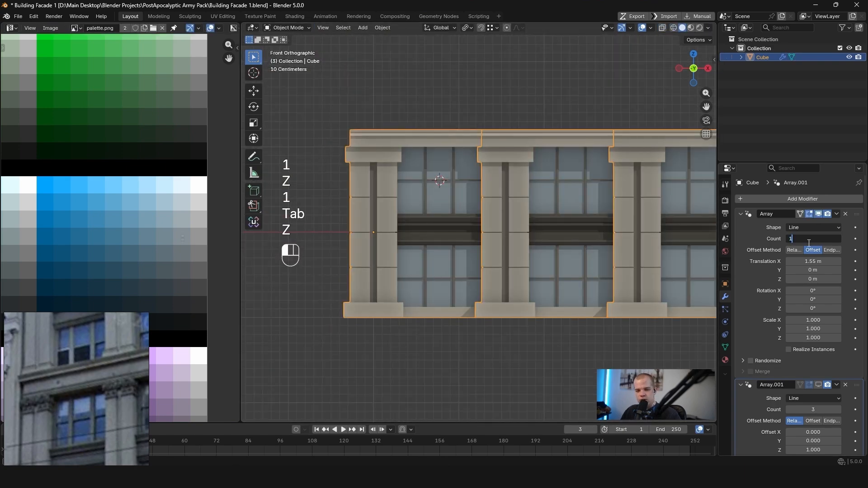
{"action": "left_click", "coordinate": [809, 239]}
{"action": "type", "text": "1"}
{"action": "key", "text": "Return"}
{"action": "type", "text": "2"}
{"action": "key", "text": "Return"}
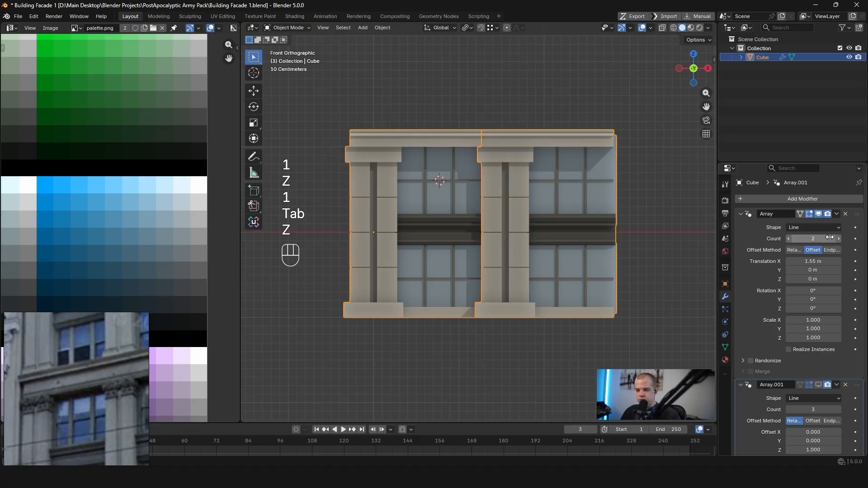
Examine the seam between the two module copies, comparing ledge, pillar and window edges up close
{"action": "key", "text": "z"}
{"action": "scroll", "coordinate": [479, 203], "scroll_direction": "up", "scroll_amount": 2}
{"action": "key", "text": "z"}
{"action": "mouse_move", "coordinate": [509, 188]}
{"action": "middle_mouse_down", "text": "shift"}
{"action": "mouse_move", "coordinate": [493, 231]}
{"action": "mouse_move", "coordinate": [507, 260]}
{"action": "mouse_move", "coordinate": [493, 178]}
{"action": "middle_mouse_up", "text": "shift"}
{"action": "scroll", "coordinate": [509, 256], "scroll_direction": "up", "scroll_amount": 5}
{"action": "key", "text": "Tab"}
{"action": "key", "text": "Tab"}
{"action": "scroll", "coordinate": [511, 253], "scroll_direction": "down", "scroll_amount": 6}
{"action": "key", "text": "alt+a"}
{"action": "scroll", "coordinate": [490, 180], "scroll_direction": "up", "scroll_amount": 3}
{"action": "scroll", "coordinate": [484, 233], "scroll_direction": "down", "scroll_amount": 3}
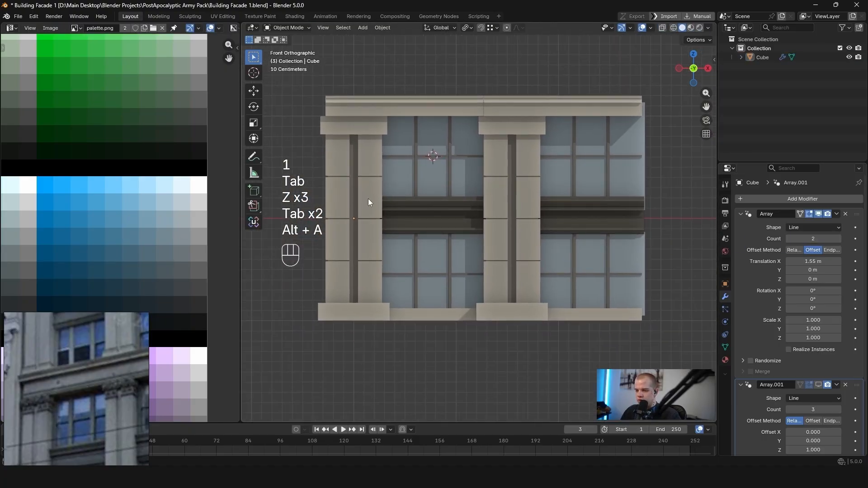
{"action": "middle_click_drag", "start_coordinate": [368, 199], "coordinate": [491, 238], "text": "shift"}
{"action": "scroll", "coordinate": [492, 238], "scroll_direction": "up", "scroll_amount": 3}
{"action": "key", "text": "Tab"}
{"action": "scroll", "coordinate": [497, 233], "scroll_direction": "down", "scroll_amount": 4}
{"action": "key", "text": "Tab"}
{"action": "middle_click_drag", "start_coordinate": [632, 203], "coordinate": [579, 216], "text": "shift"}
{"action": "scroll", "coordinate": [578, 217], "scroll_direction": "up", "scroll_amount": 4}
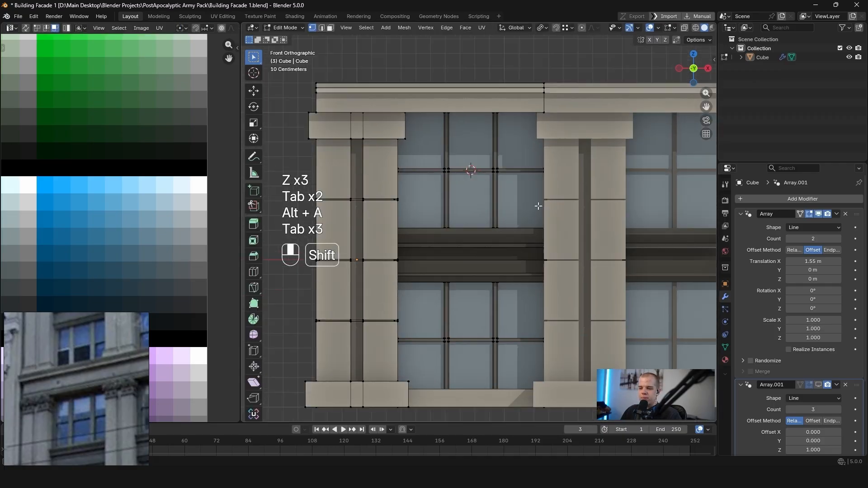
{"action": "key", "text": "Tab"}
{"action": "scroll", "coordinate": [508, 225], "scroll_direction": "down", "scroll_amount": 1}
{"action": "key", "text": "z"}
{"action": "key", "text": "z"}
{"action": "key", "text": "z"}
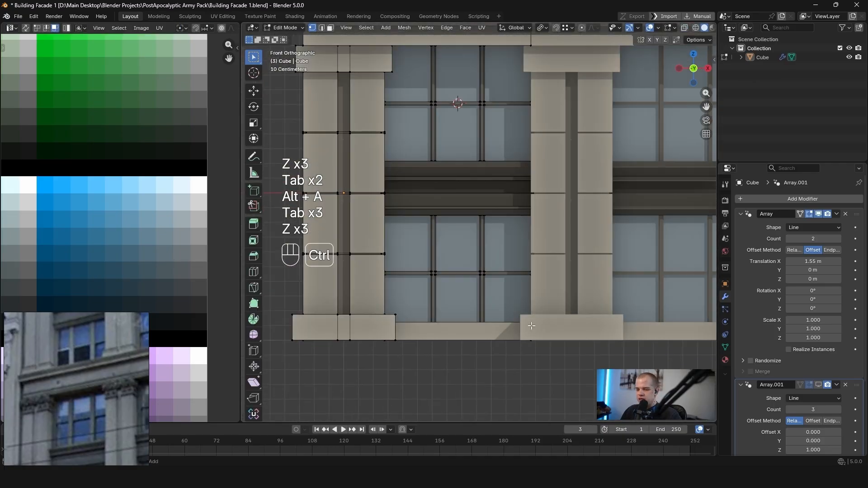
Mark the seam between the two modules with annotation strokes and clear the annotations
{"action": "key", "text": "ctrl+r"}
{"action": "scroll", "coordinate": [515, 334], "scroll_direction": "down", "scroll_amount": 3}
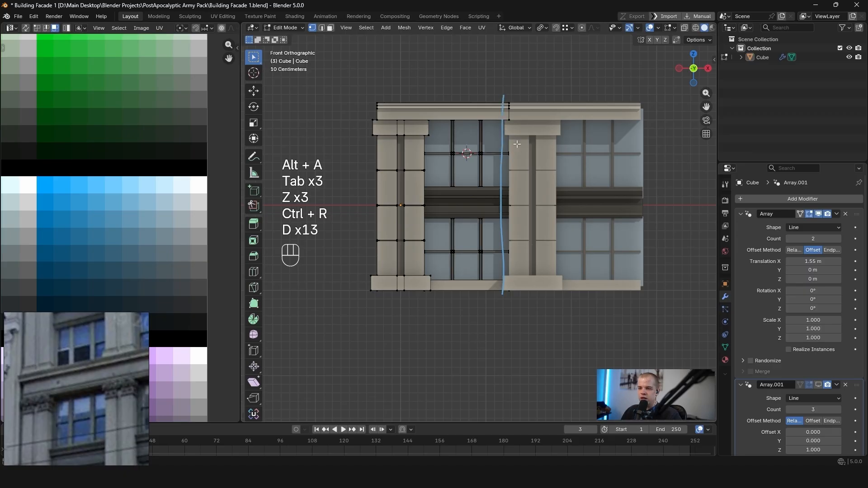
{"action": "scroll", "coordinate": [513, 127], "scroll_direction": "up", "scroll_amount": 1}
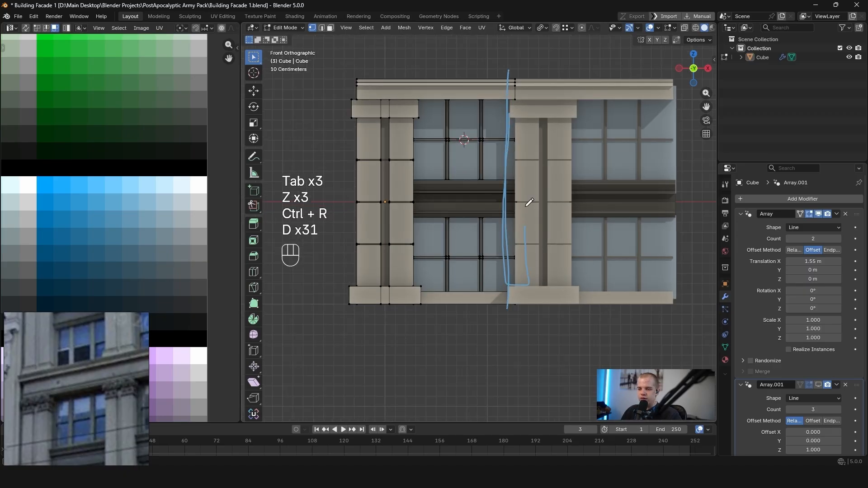
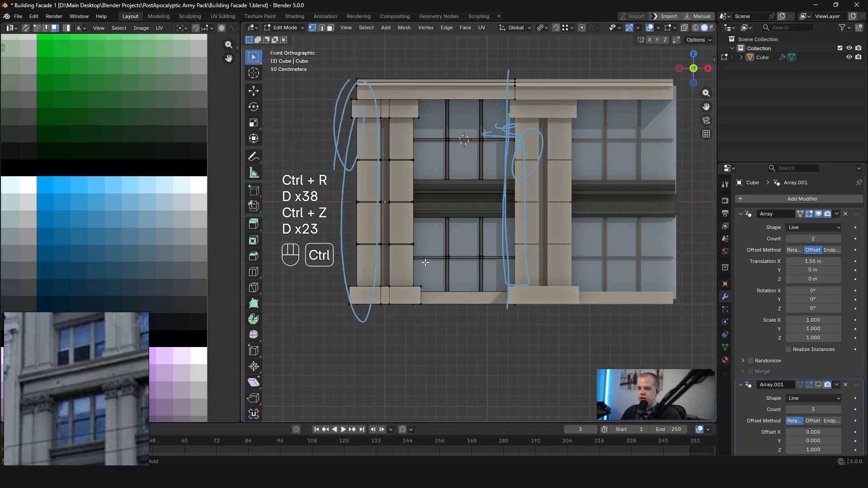
{"action": "key", "text": "n"}
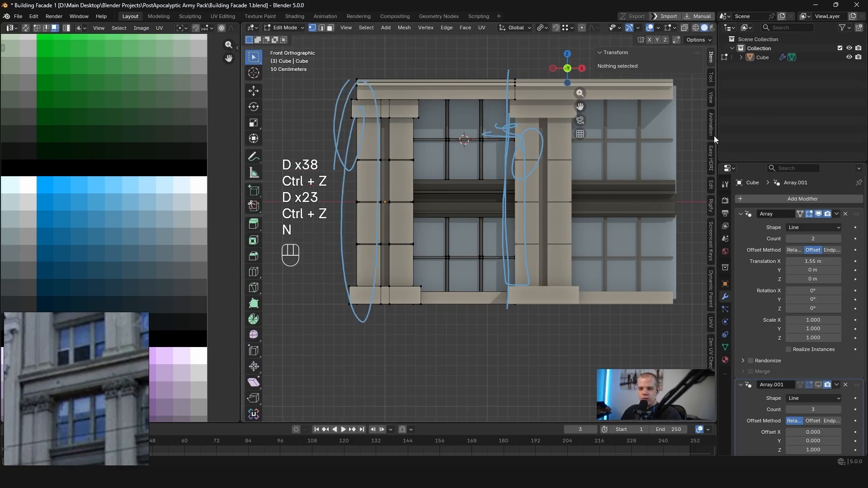
{"action": "left_click", "coordinate": [711, 98]}
{"action": "key", "text": "n"}
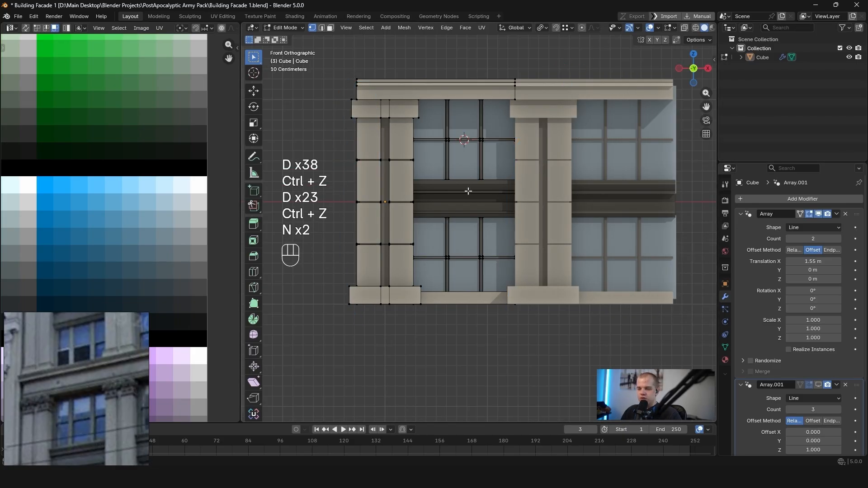
Move the top ledge's left end vertices about 0.051 m along negative X, snapping them to the pillar capital's outer edge
{"action": "key", "text": "a"}
{"action": "middle_click_drag", "start_coordinate": [354, 119], "coordinate": [471, 205], "text": "shift"}
{"action": "key", "text": "z"}
{"action": "key", "text": "1"}
{"action": "key", "text": "alt+a"}
{"action": "scroll", "coordinate": [415, 207], "scroll_direction": "up", "scroll_amount": 3}
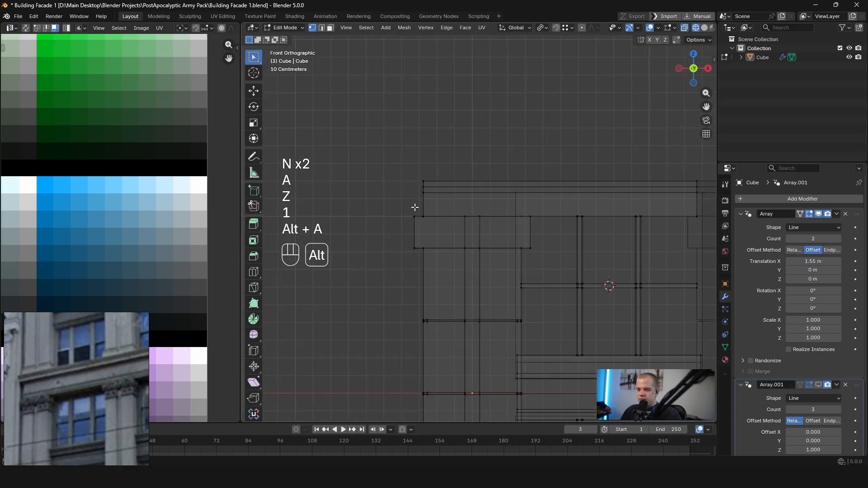
{"action": "left_click_drag", "start_coordinate": [442, 160], "coordinate": [443, 159]}
{"action": "key", "text": "z"}
{"action": "scroll", "coordinate": [429, 197], "scroll_direction": "up", "scroll_amount": 3}
{"action": "key", "text": "g"}
{"action": "key", "text": "x"}
{"action": "left_click", "coordinate": [370, 212], "text": "ctrl"}
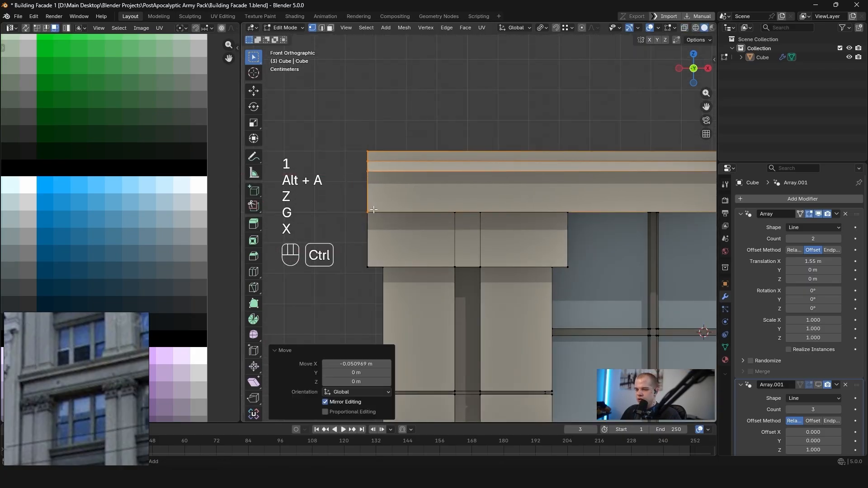
Move the top ledge's right end vertices about 0.051 m along negative X, snapping them to the neighbouring capital's edge
{"action": "scroll", "coordinate": [482, 216], "scroll_direction": "down", "scroll_amount": 5}
{"action": "middle_click_drag", "start_coordinate": [483, 216], "coordinate": [426, 212], "text": "shift"}
{"action": "key", "text": "z"}
{"action": "scroll", "coordinate": [426, 213], "scroll_direction": "up", "scroll_amount": 3}
{"action": "key", "text": "z"}
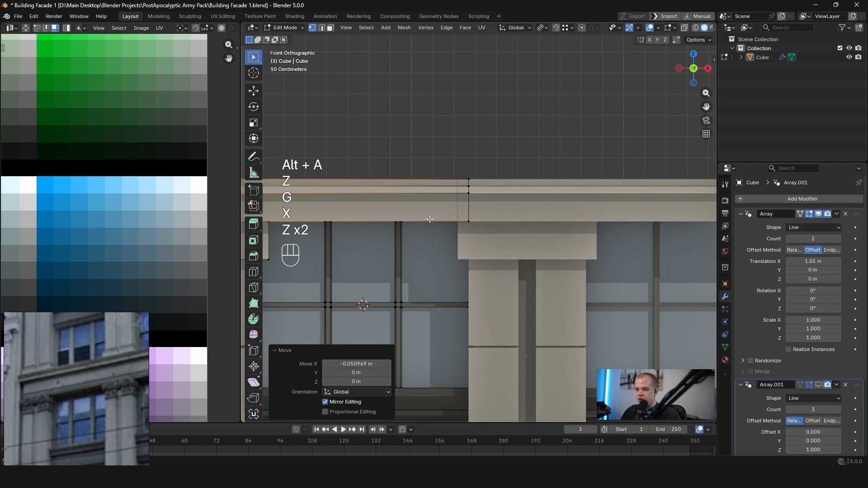
{"action": "key", "text": "z"}
{"action": "mouse_move", "coordinate": [442, 247]}
{"action": "left_mouse_down"}
{"action": "mouse_move", "coordinate": [513, 220]}
{"action": "mouse_move", "coordinate": [569, 169]}
{"action": "left_mouse_up"}
{"action": "key", "text": "z"}
{"action": "middle_click_drag", "start_coordinate": [639, 186], "coordinate": [571, 192], "text": "shift"}
{"action": "key", "text": "z"}
{"action": "left_click_drag", "start_coordinate": [444, 245], "coordinate": [481, 174]}
{"action": "key", "text": "z"}
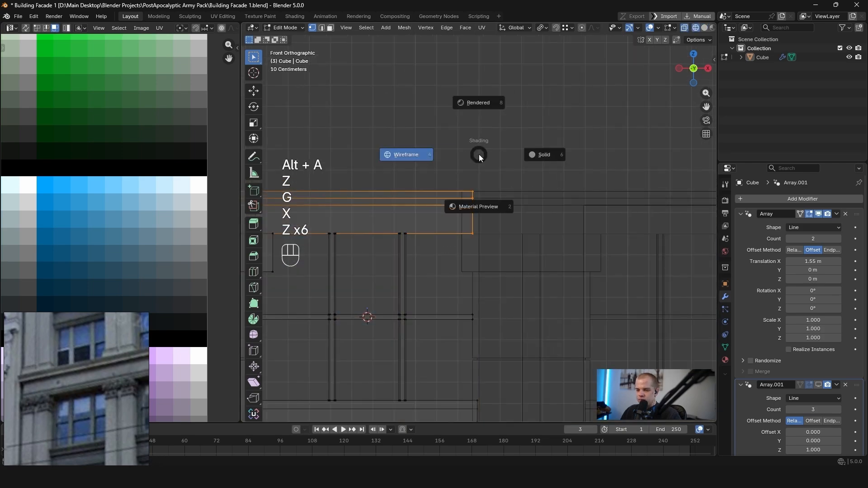
{"action": "key", "text": "Tab"}
{"action": "key", "text": "z"}
{"action": "scroll", "coordinate": [632, 208], "scroll_direction": "down", "scroll_amount": 2}
{"action": "key", "text": "Tab"}
{"action": "key", "text": "z"}
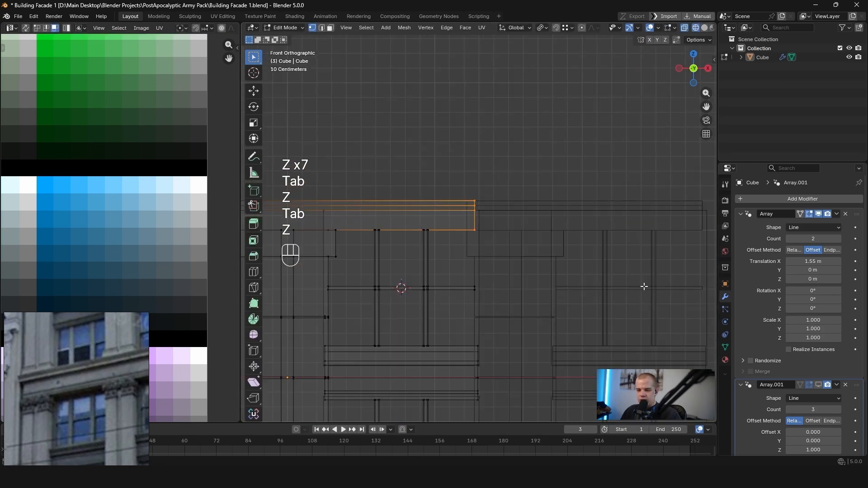
{"action": "scroll", "coordinate": [436, 226], "scroll_direction": "up", "scroll_amount": 3}
{"action": "key", "text": "g"}
{"action": "key", "text": "x"}
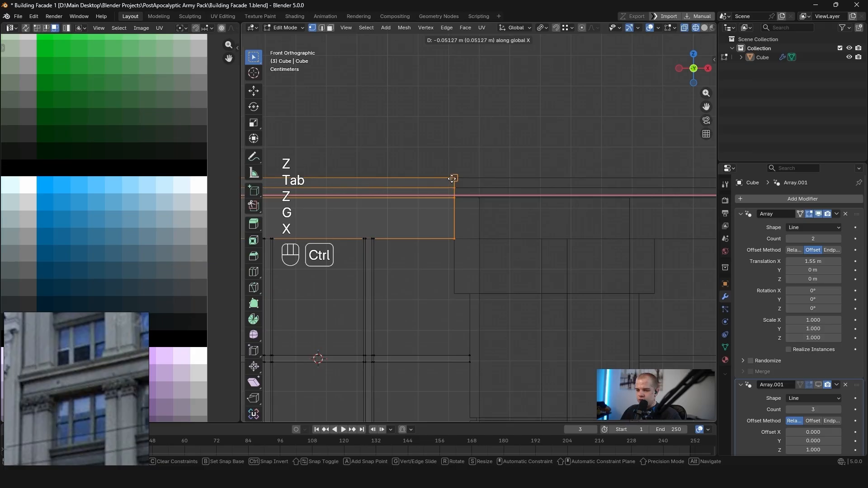
{"action": "left_click", "coordinate": [453, 179]}
Select the right end vertices of the glass, window bars, sills and bottom ledge and snap them 0.05097 m along negative X
{"action": "key", "text": "z"}
{"action": "scroll", "coordinate": [591, 224], "scroll_direction": "down", "scroll_amount": 2}
{"action": "middle_click_drag", "start_coordinate": [591, 225], "coordinate": [610, 182], "text": "shift"}
{"action": "key", "text": "z"}
{"action": "scroll", "coordinate": [509, 252], "scroll_direction": "down", "scroll_amount": 2}
{"action": "middle_click_drag", "start_coordinate": [509, 252], "coordinate": [517, 205], "text": "shift"}
{"action": "key", "text": "a"}
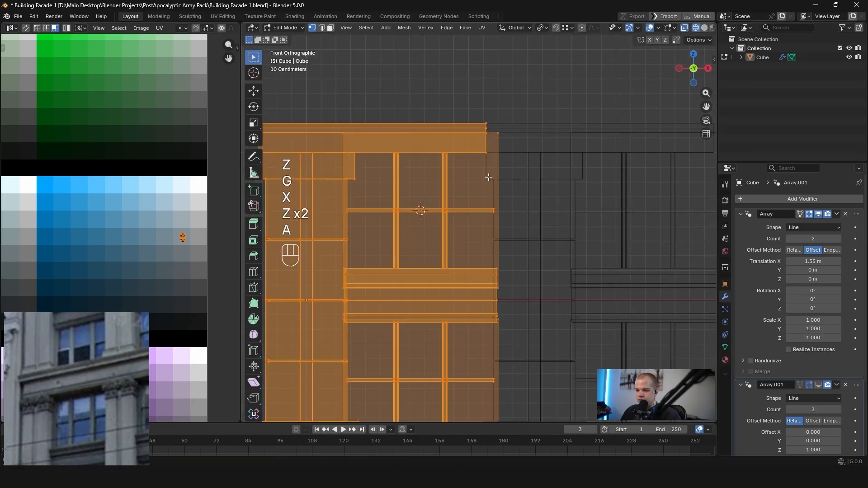
{"action": "scroll", "coordinate": [510, 218], "scroll_direction": "down", "scroll_amount": 3}
{"action": "key", "text": "alt+a"}
{"action": "left_click_drag", "start_coordinate": [483, 365], "coordinate": [538, 169]}
{"action": "right_click", "coordinate": [538, 169]}
{"action": "middle_click_drag", "start_coordinate": [538, 169], "coordinate": [539, 200], "text": "shift"}
{"action": "scroll", "coordinate": [508, 252], "scroll_direction": "up", "scroll_amount": 4}
{"action": "left_click_drag", "start_coordinate": [478, 238], "coordinate": [571, 386]}
{"action": "middle_click_drag", "start_coordinate": [554, 375], "coordinate": [546, 205], "text": "shift"}
{"action": "scroll", "coordinate": [546, 205], "scroll_direction": "down", "scroll_amount": 2}
{"action": "left_click_drag", "start_coordinate": [463, 375], "coordinate": [584, 208], "text": "shift"}
{"action": "key", "text": "z"}
{"action": "middle_click_drag", "start_coordinate": [583, 226], "coordinate": [597, 269], "text": "shift"}
{"action": "key", "text": "z"}
{"action": "middle_click_drag", "start_coordinate": [514, 152], "coordinate": [500, 176], "text": "shift"}
{"action": "scroll", "coordinate": [501, 176], "scroll_direction": "up", "scroll_amount": 5}
{"action": "key", "text": "z"}
{"action": "key", "text": "g"}
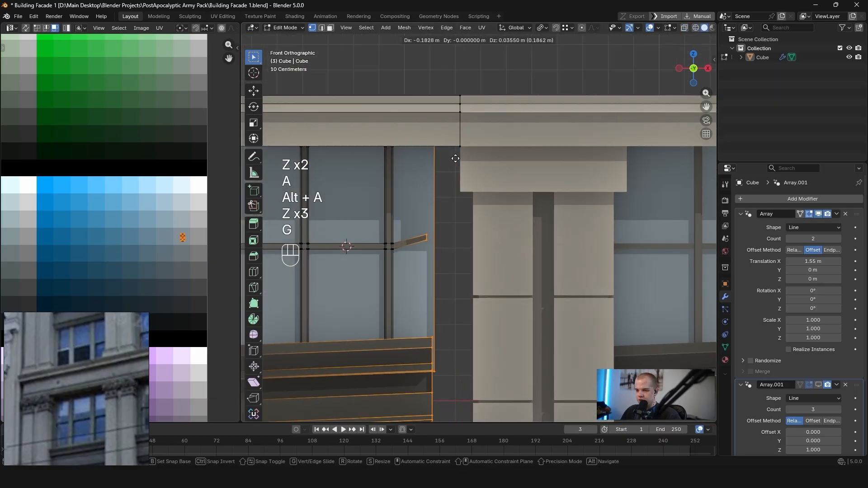
{"action": "key", "text": "x"}
{"action": "left_click", "coordinate": [461, 144], "text": "ctrl"}
Try to flatten the selected right end vertices by scaling them to 0 along X
{"action": "scroll", "coordinate": [540, 189], "scroll_direction": "up", "scroll_amount": 2}
{"action": "key", "text": "z"}
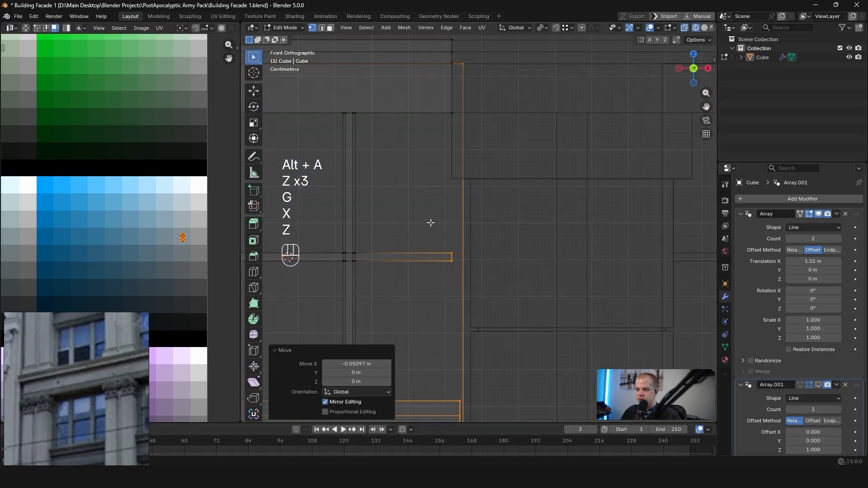
{"action": "scroll", "coordinate": [430, 221], "scroll_direction": "down", "scroll_amount": 4}
{"action": "middle_click_drag", "start_coordinate": [527, 225], "coordinate": [540, 158], "text": "shift"}
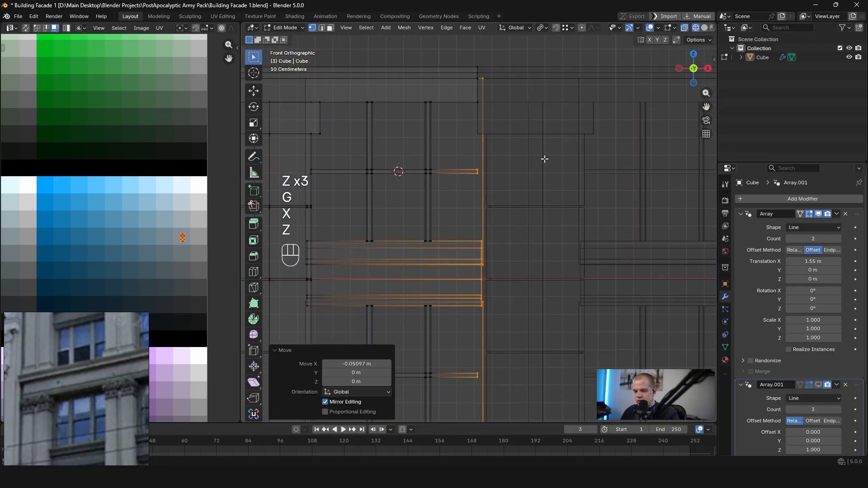
{"action": "key", "text": "Return"}
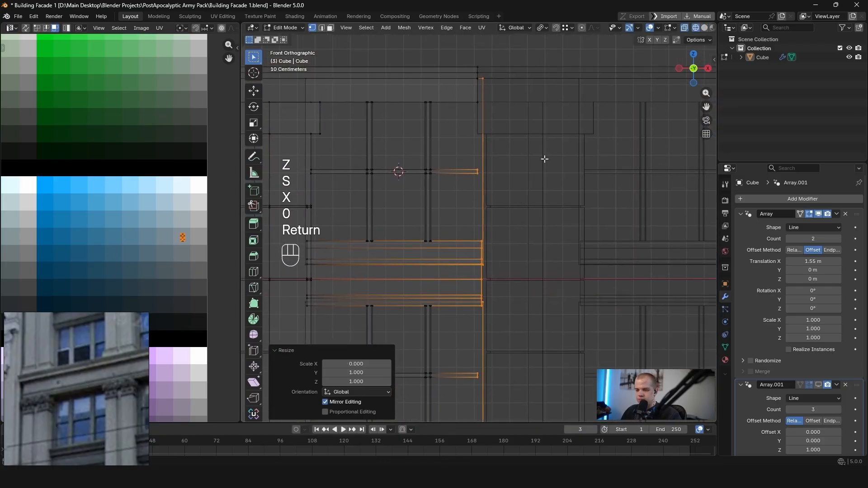
Change the transform pivot point and scale the selected right end vertices to 0 along X to align them in one plane
{"action": "scroll", "coordinate": [475, 69], "scroll_direction": "down", "scroll_amount": 2}
{"action": "left_click", "coordinate": [545, 27]}
{"action": "left_click", "coordinate": [575, 79]}
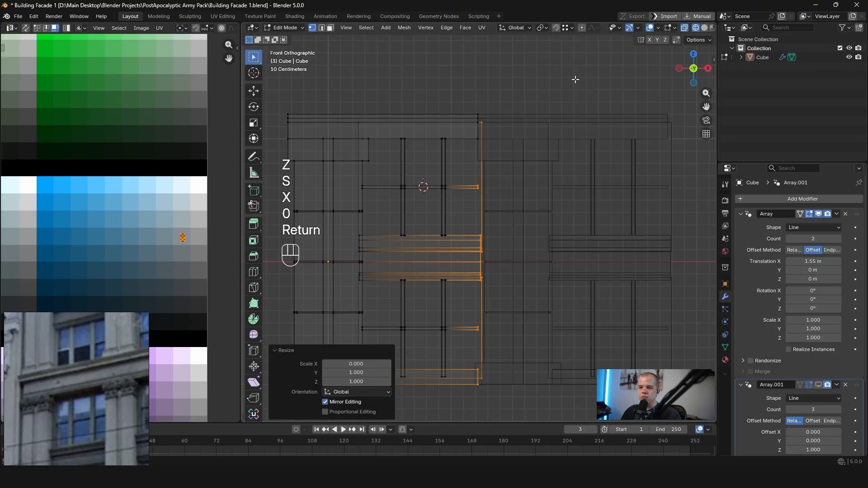
{"action": "key", "text": "s"}
{"action": "key", "text": "Return"}
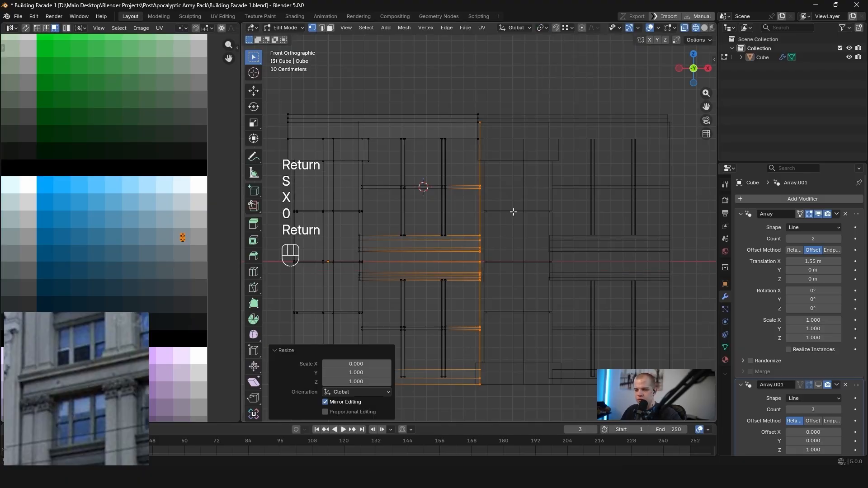
Snap the selected right end vertices along X to the top ledge's right end and return to Object Mode
{"action": "middle_click_drag", "start_coordinate": [500, 132], "coordinate": [498, 194], "text": "shift"}
{"action": "scroll", "coordinate": [497, 196], "scroll_direction": "up", "scroll_amount": 4}
{"action": "key", "text": "g"}
{"action": "key", "text": "x"}
{"action": "left_click", "coordinate": [484, 139], "text": "ctrl"}
{"action": "key", "text": "g"}
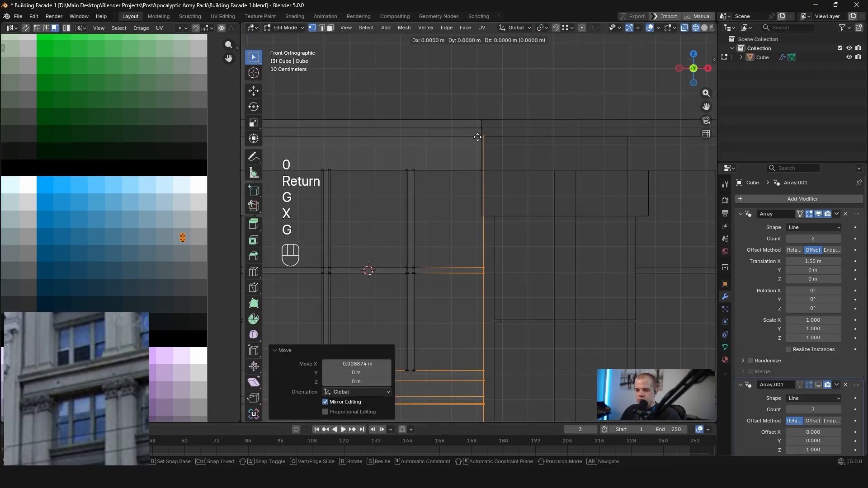
{"action": "key", "text": "x"}
{"action": "left_click", "coordinate": [497, 145], "text": "ctrl"}
{"action": "key", "text": "z"}
{"action": "key", "text": "Tab"}
{"action": "scroll", "coordinate": [542, 146], "scroll_direction": "down", "scroll_amount": 3}
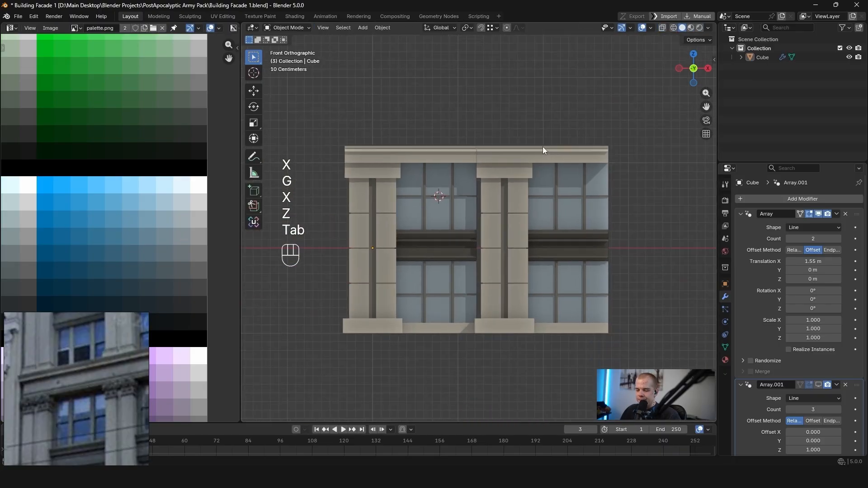
Select the facade module and enter Edit Mode with all geometry deselected
{"action": "key", "text": "z"}
{"action": "key", "text": "z"}
{"action": "left_click", "coordinate": [458, 233]}
{"action": "key", "text": "Tab"}
{"action": "scroll", "coordinate": [506, 229], "scroll_direction": "up", "scroll_amount": 4}
{"action": "mouse_move", "coordinate": [504, 235]}
{"action": "middle_mouse_down", "text": "shift"}
{"action": "mouse_move", "coordinate": [494, 193]}
{"action": "mouse_move", "coordinate": [511, 279]}
{"action": "mouse_move", "coordinate": [520, 192]}
{"action": "mouse_move", "coordinate": [504, 226]}
{"action": "middle_mouse_up", "text": "shift"}
{"action": "key", "text": "alt+a"}
{"action": "scroll", "coordinate": [505, 181], "scroll_direction": "down", "scroll_amount": 4}
{"action": "scroll", "coordinate": [510, 281], "scroll_direction": "up", "scroll_amount": 4}
{"action": "key", "text": "alt+a"}
{"action": "scroll", "coordinate": [497, 217], "scroll_direction": "down", "scroll_amount": 4}
Extend the upper glass pane behind the pillar by snapping its left edge -0.57332 m along X to the capital's left side
{"action": "key", "text": "3"}
{"action": "left_click", "coordinate": [480, 205]}
{"action": "scroll", "coordinate": [483, 204], "scroll_direction": "down", "scroll_amount": 3}
{"action": "key", "text": "grave"}
{"action": "key", "text": "z"}
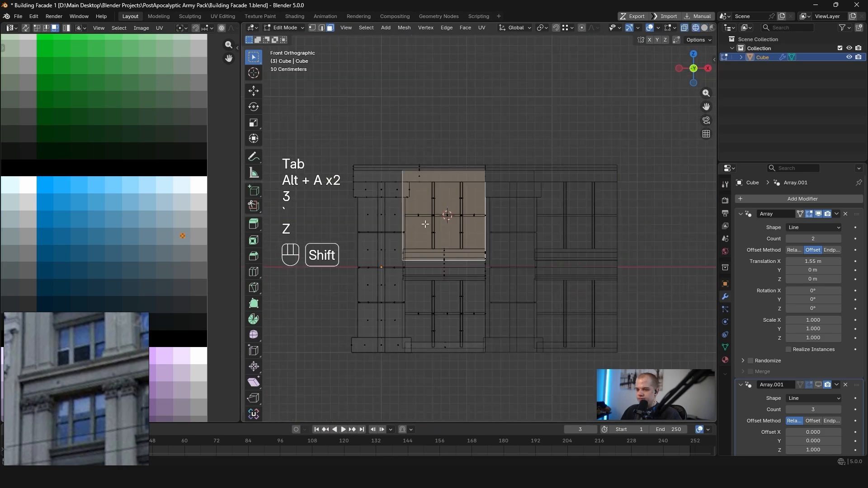
{"action": "scroll", "coordinate": [470, 231], "scroll_direction": "up", "scroll_amount": 3}
{"action": "key", "text": "2"}
{"action": "key", "text": "z"}
{"action": "key", "text": "g"}
{"action": "key", "text": "x"}
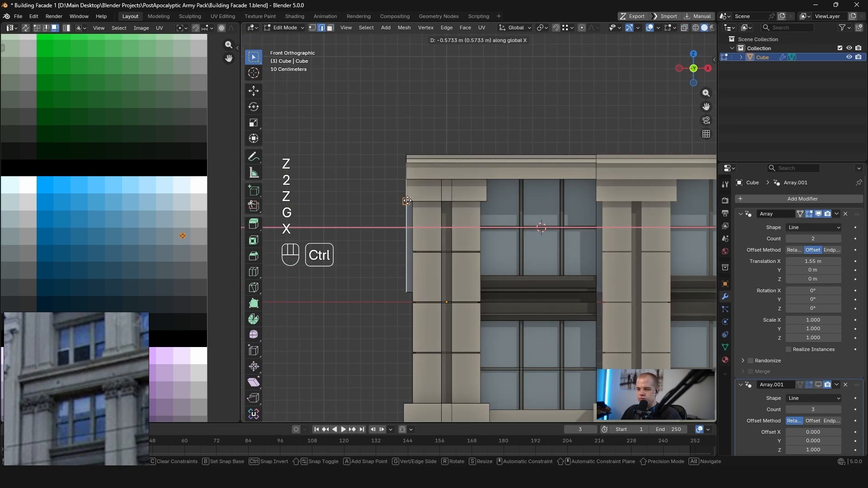
{"action": "left_click", "coordinate": [408, 199]}
Extend the lower glass pane behind the pillar by snapping its left edge along X to the upper pane's left end
{"action": "key", "text": "z"}
{"action": "middle_click_drag", "start_coordinate": [359, 338], "coordinate": [330, 227], "text": "shift"}
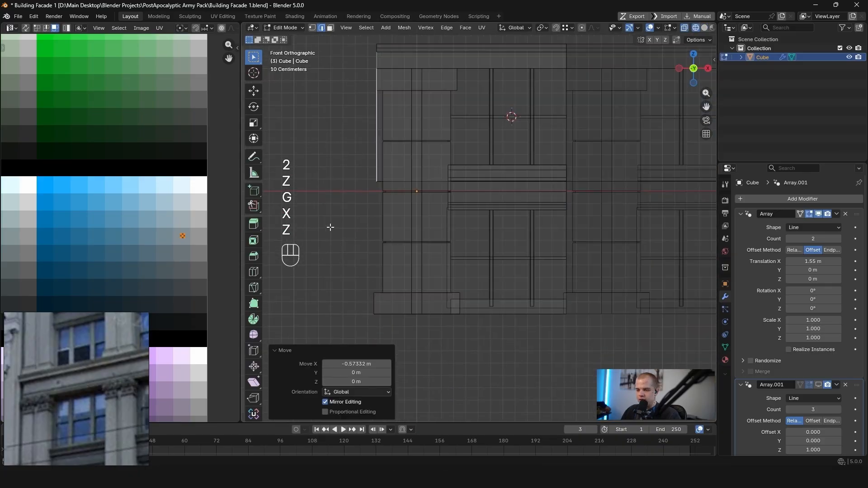
{"action": "key", "text": "z"}
{"action": "key", "text": "g"}
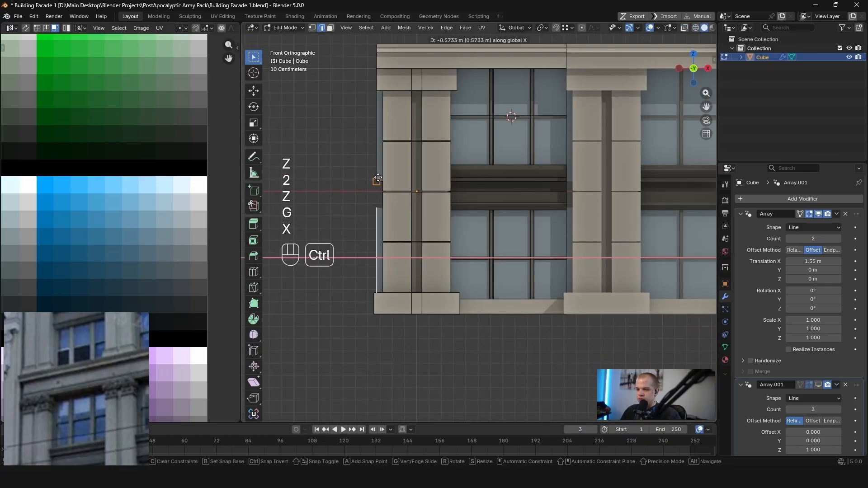
{"action": "left_click", "coordinate": [378, 178]}
Select the whole dark ledge between the windows as linked geometry and shift it along negative X
{"action": "middle_click_drag", "start_coordinate": [580, 167], "coordinate": [486, 217], "text": "shift"}
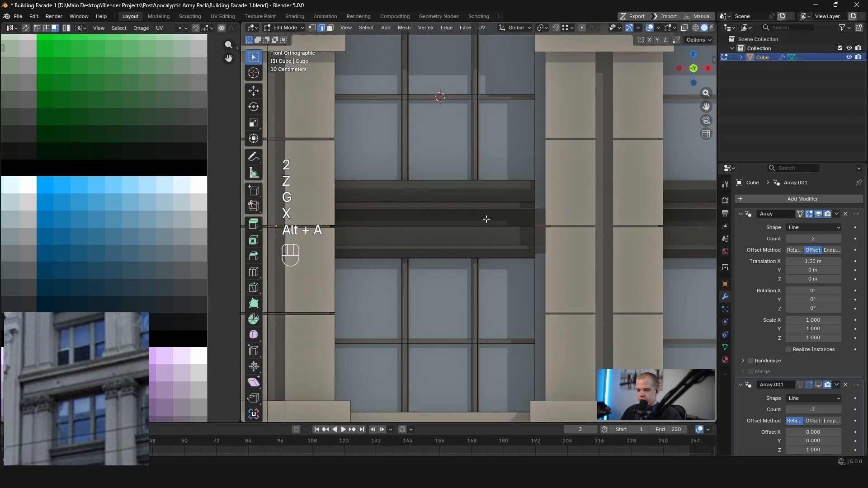
{"action": "key", "text": "l"}
{"action": "key", "text": "z"}
{"action": "scroll", "coordinate": [437, 258], "scroll_direction": "up", "scroll_amount": 3}
{"action": "key", "text": "1"}
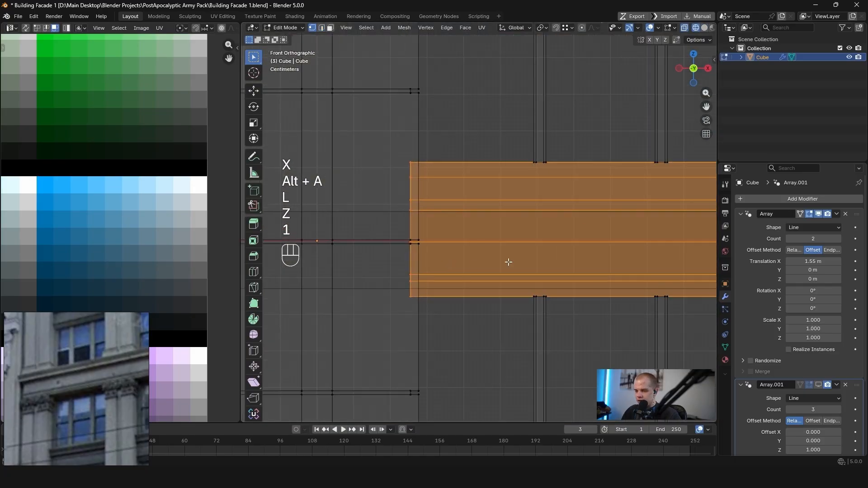
{"action": "scroll", "coordinate": [564, 249], "scroll_direction": "down", "scroll_amount": 4}
{"action": "left_click", "coordinate": [606, 249]}
{"action": "key", "text": "g"}
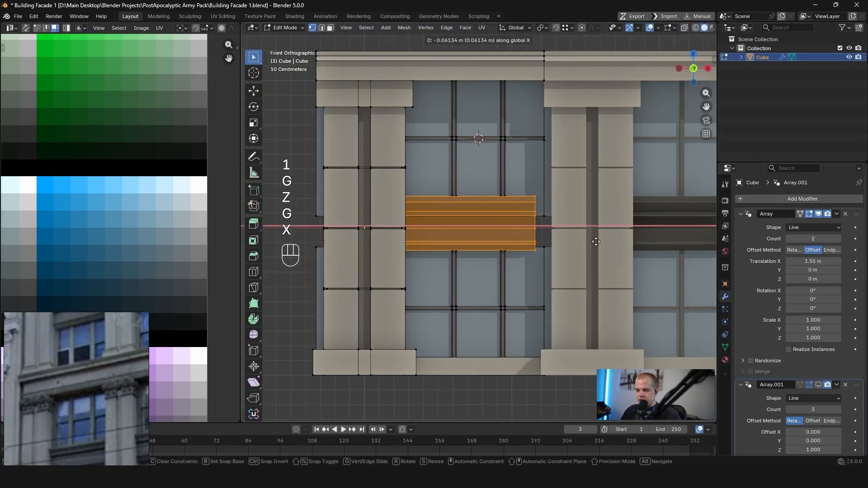
{"action": "left_click", "coordinate": [574, 242]}
Select the dark ledge's left end vertices and snap them -0.46859 m along X to the glass panes' left end
{"action": "key", "text": "shift+z"}
{"action": "scroll", "coordinate": [384, 270], "scroll_direction": "up", "scroll_amount": 3}
{"action": "left_click_drag", "start_coordinate": [412, 167], "coordinate": [412, 167]}
{"action": "key", "text": "shift+z"}
{"action": "scroll", "coordinate": [478, 222], "scroll_direction": "down", "scroll_amount": 2}
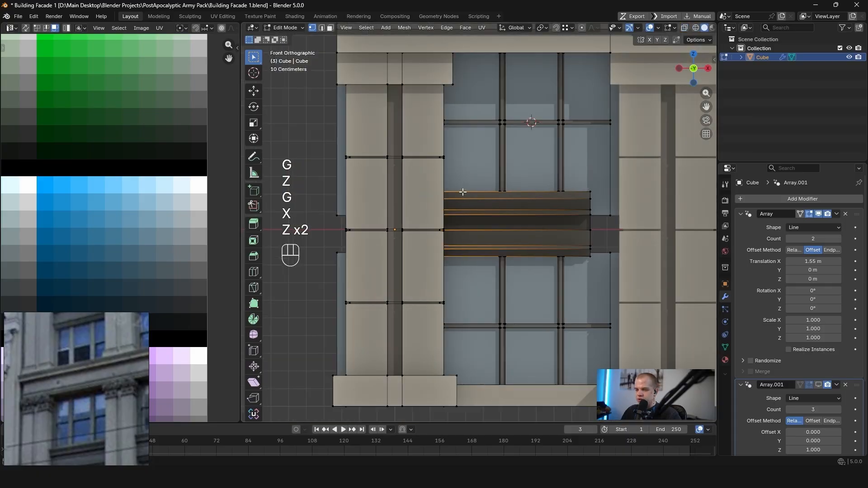
{"action": "key", "text": "shift+z"}
{"action": "key", "text": "g"}
{"action": "left_click", "coordinate": [552, 214]}
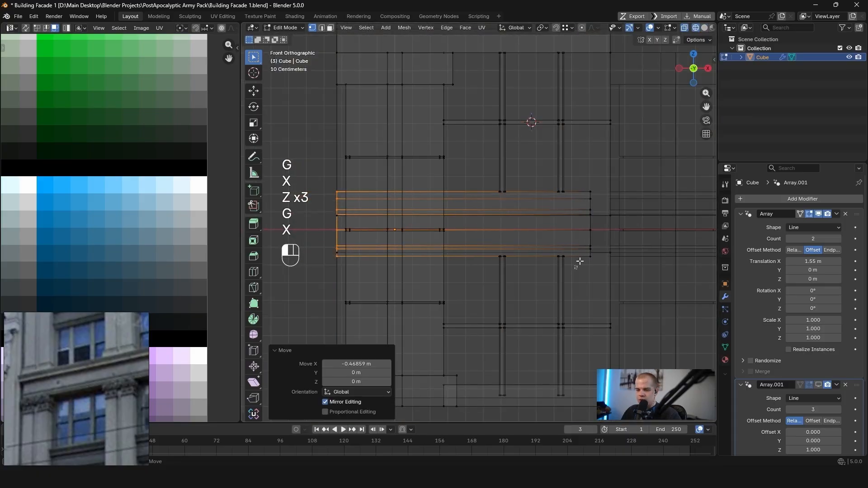
Snap the dark ledge's right end vertices along X to the module's right end and return to Object Mode
{"action": "key", "text": "shift+z"}
{"action": "key", "text": "g"}
{"action": "key", "text": "x"}
{"action": "left_click", "coordinate": [638, 218]}
{"action": "key", "text": "Tab"}
{"action": "scroll", "coordinate": [516, 235], "scroll_direction": "up", "scroll_amount": 3}
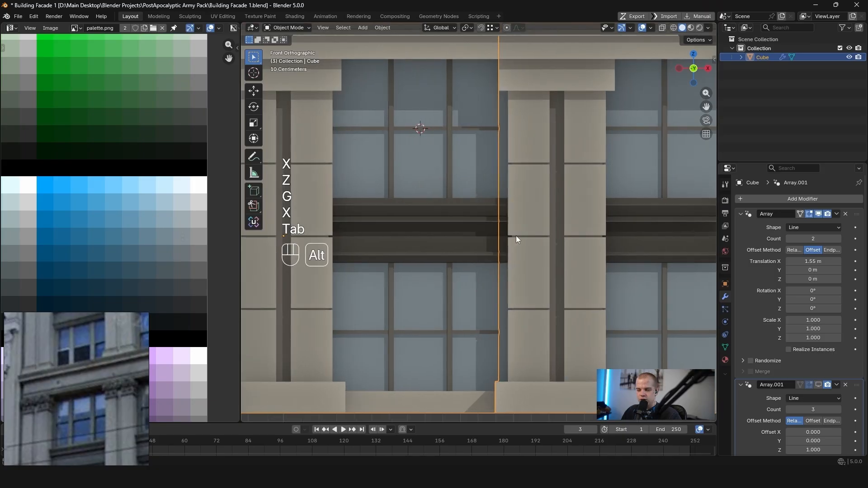
Select the left end vertices of the lower window's horizontal bar and snap them -0.60421 m along X to the module's left end
{"action": "key", "text": "alt+a"}
{"action": "scroll", "coordinate": [483, 221], "scroll_direction": "down", "scroll_amount": 4}
{"action": "key", "text": "Tab"}
{"action": "scroll", "coordinate": [484, 221], "scroll_direction": "up", "scroll_amount": 2}
{"action": "key", "text": "alt+a"}
{"action": "key", "text": "1"}
{"action": "key", "text": "z"}
{"action": "scroll", "coordinate": [483, 220], "scroll_direction": "up", "scroll_amount": 3}
{"action": "left_click", "coordinate": [474, 296], "text": "shift"}
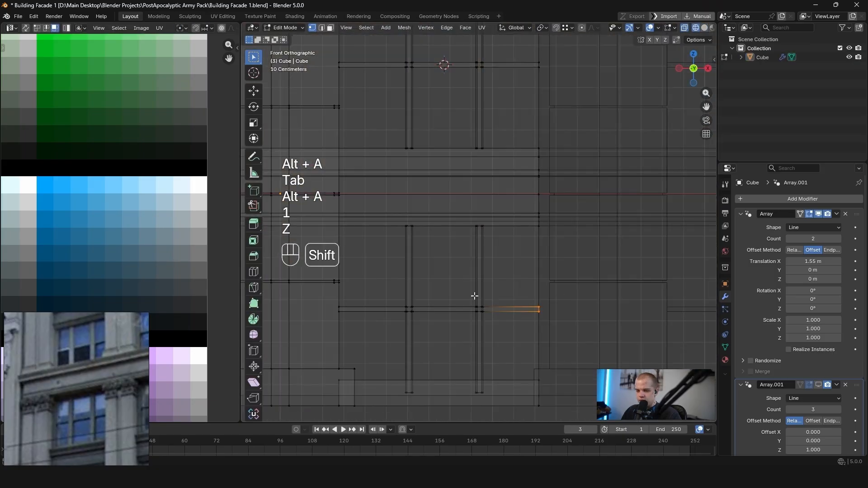
{"action": "middle_click_drag", "start_coordinate": [474, 296], "coordinate": [581, 273], "text": "shift"}
{"action": "left_click_drag", "start_coordinate": [425, 300], "coordinate": [478, 279]}
{"action": "key", "text": "z"}
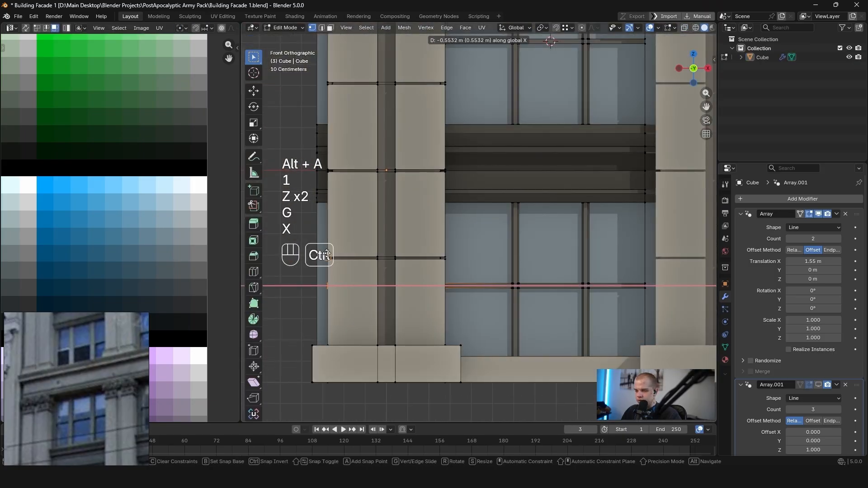
{"action": "left_click", "coordinate": [316, 217]}
Snap the left end vertices of the upper window's horizontal bar along X to the module's left end and leave Edit Mode
{"action": "scroll", "coordinate": [316, 217], "scroll_direction": "down", "scroll_amount": 2}
{"action": "middle_click_drag", "start_coordinate": [316, 217], "coordinate": [419, 253], "text": "shift"}
{"action": "key", "text": "z"}
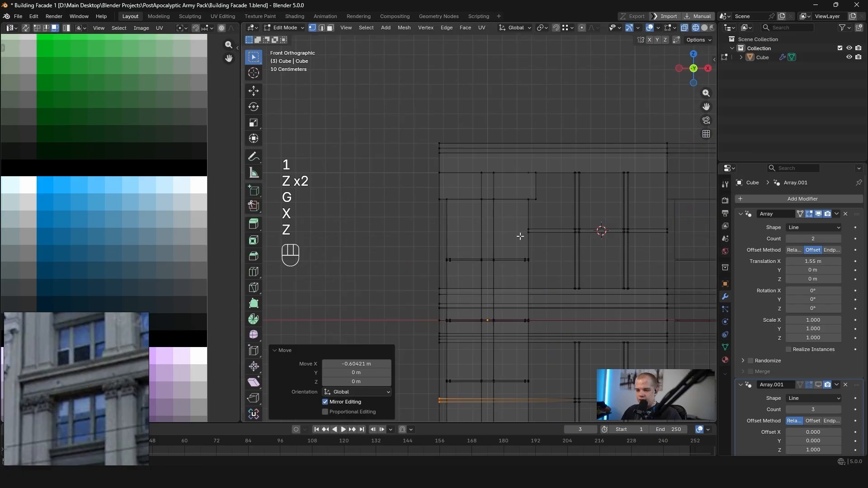
{"action": "key", "text": "z"}
{"action": "left_click", "coordinate": [435, 205]}
{"action": "key", "text": "Tab"}
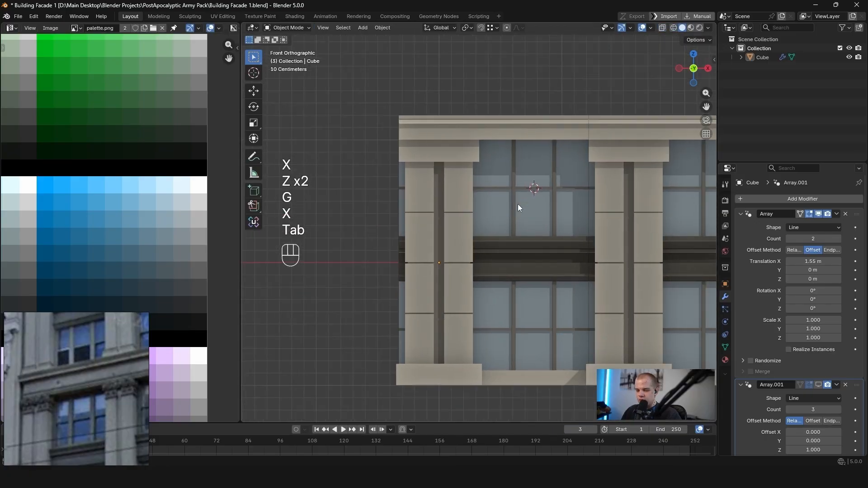
Set the horizontal Array modifier's count to 5
{"action": "scroll", "coordinate": [519, 204], "scroll_direction": "down", "scroll_amount": 2}
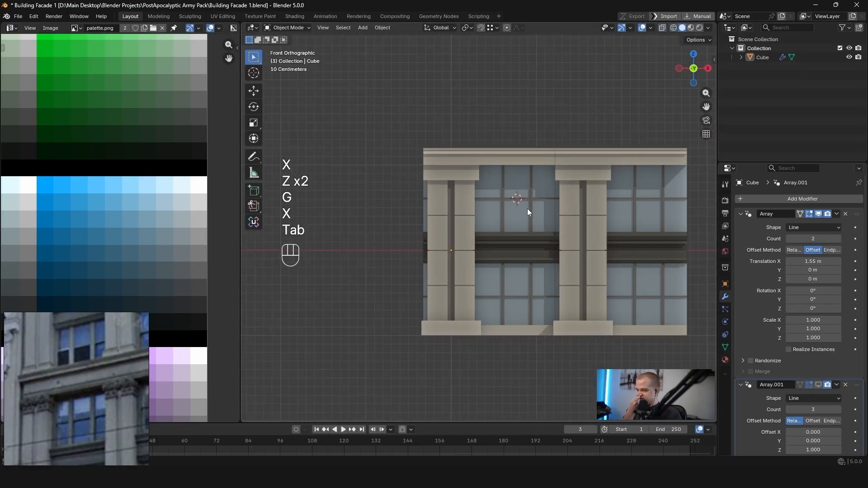
{"action": "middle_click_drag", "start_coordinate": [586, 203], "coordinate": [485, 182], "text": "shift"}
{"action": "scroll", "coordinate": [485, 182], "scroll_direction": "up", "scroll_amount": 2}
{"action": "left_click_drag", "start_coordinate": [838, 239], "coordinate": [849, 239]}
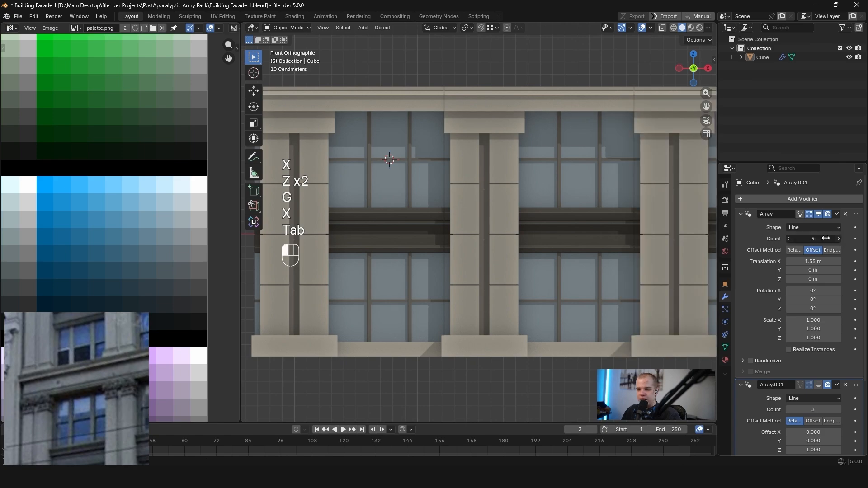
Examine the repeated facade from perspective and front views in solid and material preview shading, checking the seams between modules
{"action": "middle_click_drag", "start_coordinate": [610, 217], "coordinate": [656, 53]}
{"action": "key", "text": "alt+a"}
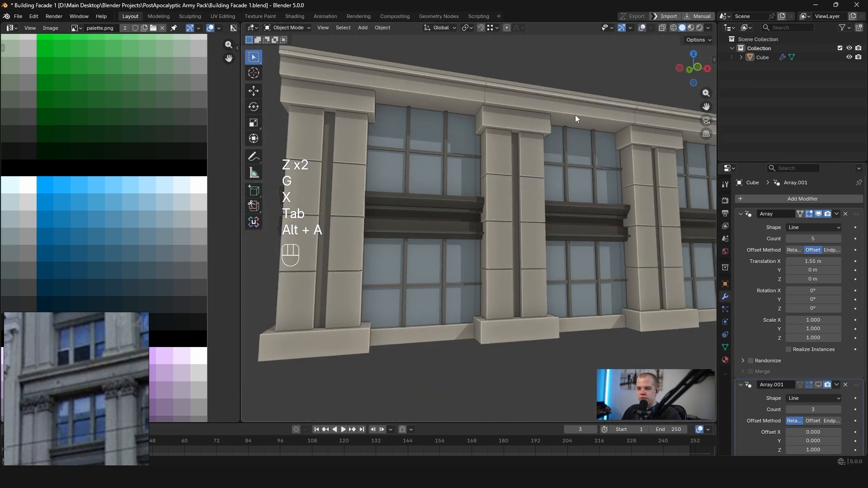
{"action": "key", "text": "z"}
{"action": "scroll", "coordinate": [599, 171], "scroll_direction": "down", "scroll_amount": 3}
{"action": "key", "text": "alt+a"}
{"action": "middle_click_drag", "start_coordinate": [514, 154], "coordinate": [500, 201], "text": "shift"}
{"action": "scroll", "coordinate": [500, 202], "scroll_direction": "up", "scroll_amount": 3}
{"action": "scroll", "coordinate": [510, 226], "scroll_direction": "down", "scroll_amount": 4}
{"action": "middle_click_drag", "start_coordinate": [534, 271], "coordinate": [522, 197], "text": "shift"}
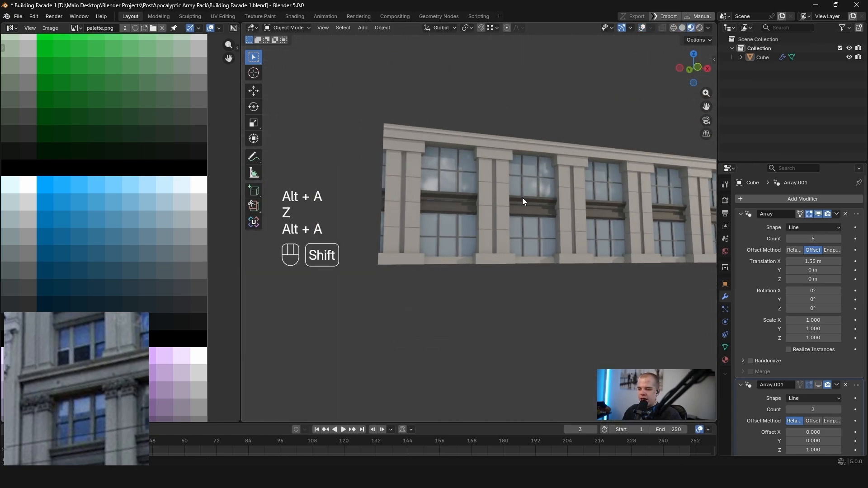
{"action": "key", "text": "grave"}
{"action": "left_click", "coordinate": [460, 172]}
{"action": "scroll", "coordinate": [491, 200], "scroll_direction": "up", "scroll_amount": 3}
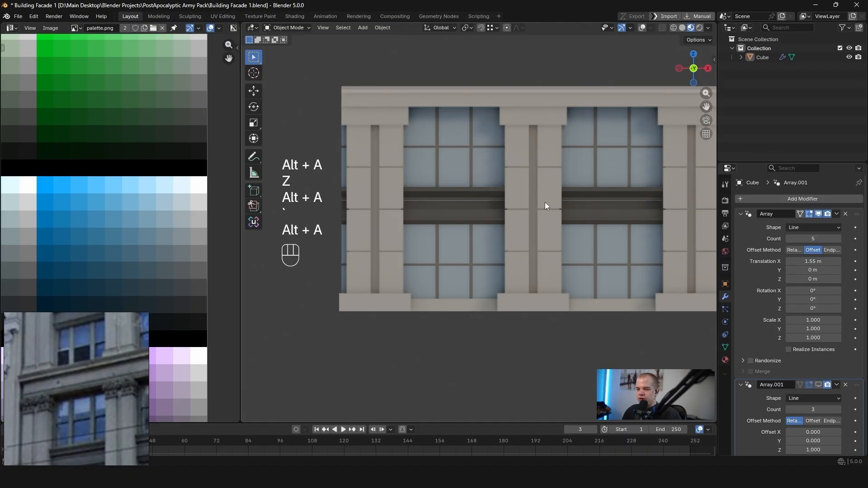
{"action": "middle_click_drag", "start_coordinate": [478, 162], "coordinate": [538, 136]}
{"action": "middle_click_drag", "start_coordinate": [538, 163], "coordinate": [522, 228], "text": "shift"}
{"action": "key", "text": "z"}
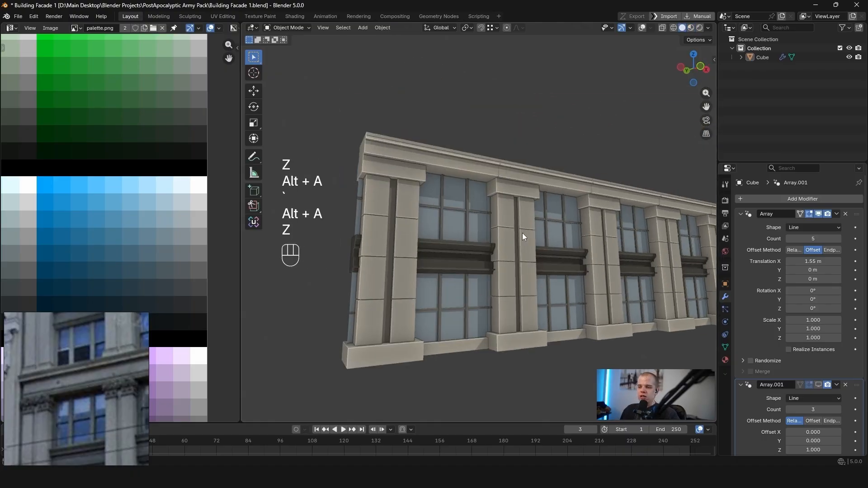
{"action": "scroll", "coordinate": [511, 176], "scroll_direction": "up", "scroll_amount": 4}
{"action": "scroll", "coordinate": [508, 169], "scroll_direction": "down", "scroll_amount": 2}
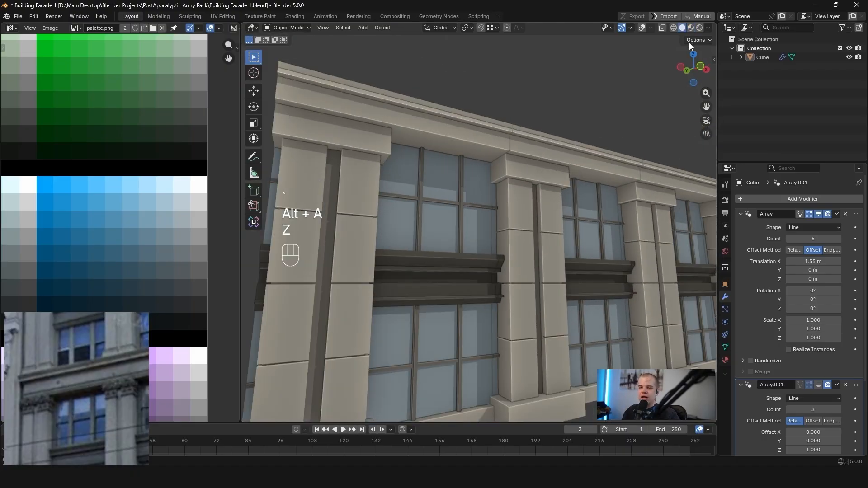
Turn off the viewport outline and switch the solid shading's lighting to MatCap
{"action": "left_click", "coordinate": [709, 28]}
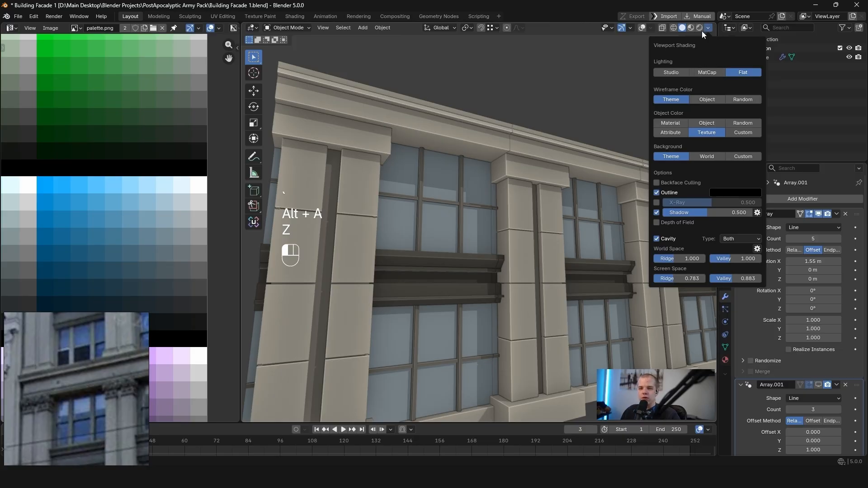
{"action": "left_click", "coordinate": [705, 28]}
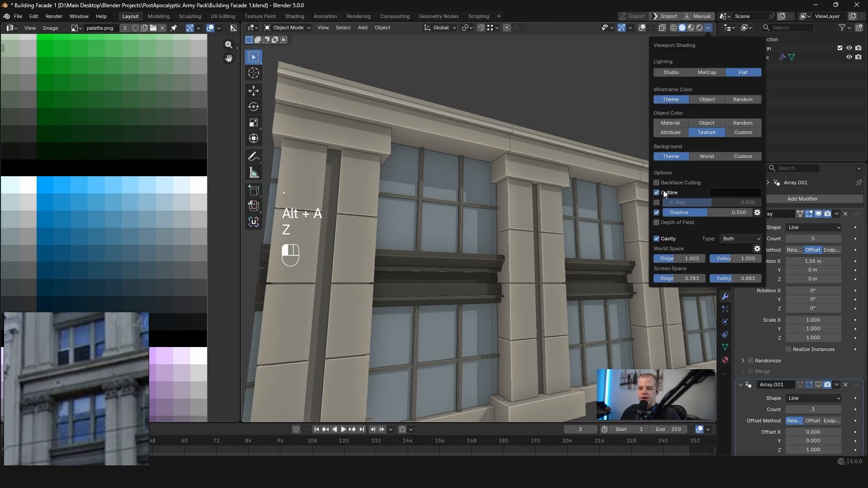
{"action": "left_click", "coordinate": [707, 72]}
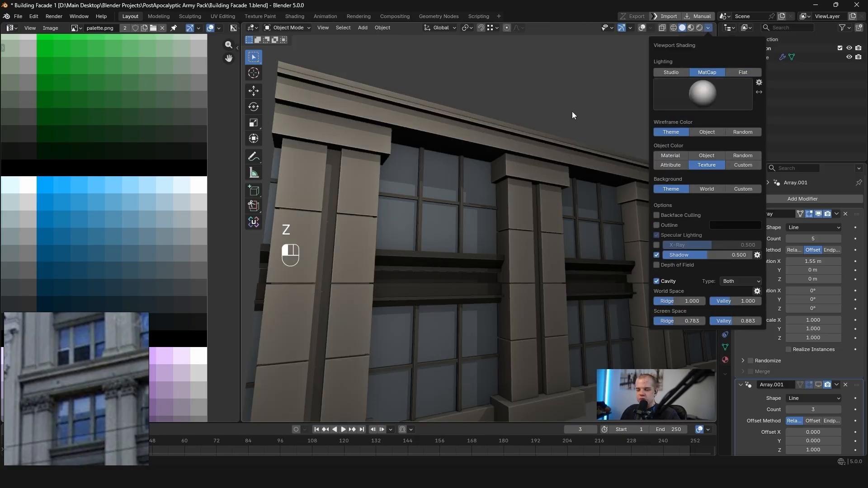
Examine the facade from several angles in the MatCap shading, checking the exposed ends and window recesses
{"action": "scroll", "coordinate": [469, 188], "scroll_direction": "down", "scroll_amount": 5}
{"action": "key", "text": "grave"}
{"action": "key", "text": "z"}
{"action": "mouse_move", "coordinate": [484, 260]}
{"action": "middle_mouse_down"}
{"action": "mouse_move", "coordinate": [524, 261]}
{"action": "mouse_move", "coordinate": [522, 211]}
{"action": "middle_mouse_up"}
{"action": "scroll", "coordinate": [522, 211], "scroll_direction": "up", "scroll_amount": 4}
{"action": "key", "text": "grave"}
{"action": "left_click", "coordinate": [414, 165]}
{"action": "key", "text": "grave"}
{"action": "middle_click_drag", "start_coordinate": [463, 175], "coordinate": [474, 156]}
{"action": "left_click", "coordinate": [478, 174]}
{"action": "middle_click_drag", "start_coordinate": [461, 220], "coordinate": [596, 252]}
{"action": "left_click", "coordinate": [642, 28]}
{"action": "middle_click_drag", "start_coordinate": [520, 149], "coordinate": [499, 200]}
{"action": "key", "text": "grave"}
{"action": "key", "text": "a"}
{"action": "key", "text": "Tab"}
{"action": "key", "text": "3"}
{"action": "key", "text": "alt+a"}
{"action": "key", "text": "Tab"}
{"action": "key", "text": "Tab"}
{"action": "key", "text": "a"}
{"action": "key", "text": "alt+a"}
{"action": "key", "text": "1"}
Show the module's pillar end in a front wireframe view and enter Edit Mode with edge selection
{"action": "scroll", "coordinate": [520, 242], "scroll_direction": "up", "scroll_amount": 5}
{"action": "middle_click_drag", "start_coordinate": [519, 241], "coordinate": [466, 149], "text": "shift"}
{"action": "key", "text": "grave"}
{"action": "scroll", "coordinate": [497, 232], "scroll_direction": "up", "scroll_amount": 5}
{"action": "key", "text": "Tab"}
{"action": "key", "text": "alt+a"}
{"action": "key", "text": "z"}
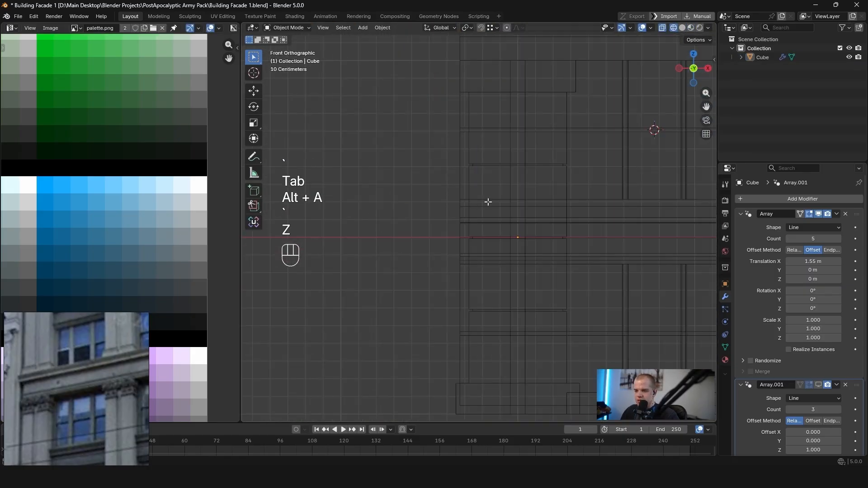
{"action": "key", "text": "Tab"}
{"action": "key", "text": "2"}
{"action": "middle_click_drag", "start_coordinate": [470, 199], "coordinate": [478, 214], "text": "alt"}
{"action": "left_click", "coordinate": [440, 225]}
Try to move the selected edge using a chosen snap base point, and undo the move
{"action": "key", "text": "z"}
{"action": "scroll", "coordinate": [660, 228], "scroll_direction": "down", "scroll_amount": 3}
{"action": "middle_click_drag", "start_coordinate": [678, 228], "coordinate": [417, 223], "text": "shift"}
{"action": "key", "text": "z"}
{"action": "scroll", "coordinate": [581, 228], "scroll_direction": "down", "scroll_amount": 2}
{"action": "key", "text": "z"}
{"action": "key", "text": "g"}
{"action": "key", "text": "b"}
{"action": "key", "text": "z"}
{"action": "key", "text": "ctrl+z"}
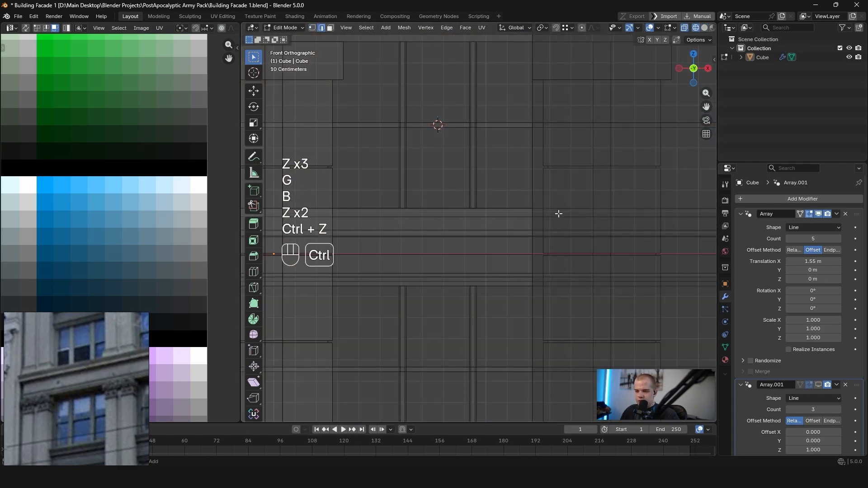
Move the upper glass pane's bottom edge up 0.10649 m along Z behind the dark ledge
{"action": "key", "text": "z"}
{"action": "scroll", "coordinate": [513, 241], "scroll_direction": "up", "scroll_amount": 1}
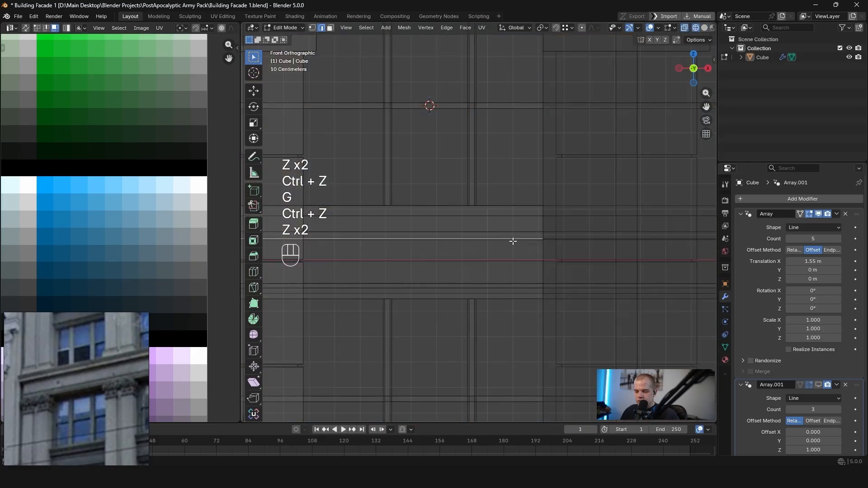
{"action": "key", "text": "g"}
{"action": "key", "text": "z"}
{"action": "left_click", "coordinate": [606, 216]}
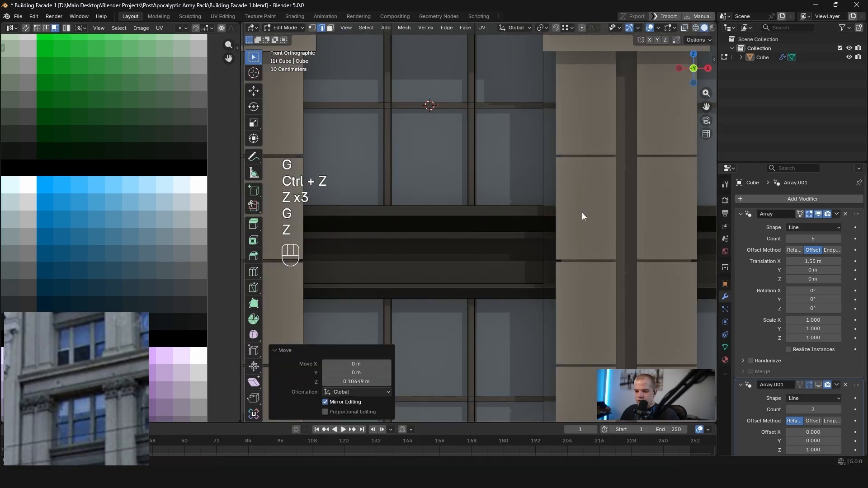
Fine-tune the upper glass pane's bottom edge along Z, finishing with a 0.011814 m upward move at the dark ledge
{"action": "key", "text": "z"}
{"action": "key", "text": "g"}
{"action": "key", "text": "z"}
{"action": "left_click", "coordinate": [579, 209]}
{"action": "key", "text": "z"}
{"action": "scroll", "coordinate": [588, 209], "scroll_direction": "down", "scroll_amount": 3}
{"action": "middle_click_drag", "start_coordinate": [561, 212], "coordinate": [515, 216]}
{"action": "key", "text": "z"}
{"action": "scroll", "coordinate": [480, 221], "scroll_direction": "up", "scroll_amount": 3}
{"action": "key", "text": "z"}
{"action": "scroll", "coordinate": [514, 216], "scroll_direction": "up", "scroll_amount": 2}
{"action": "key", "text": "g"}
{"action": "key", "text": "z"}
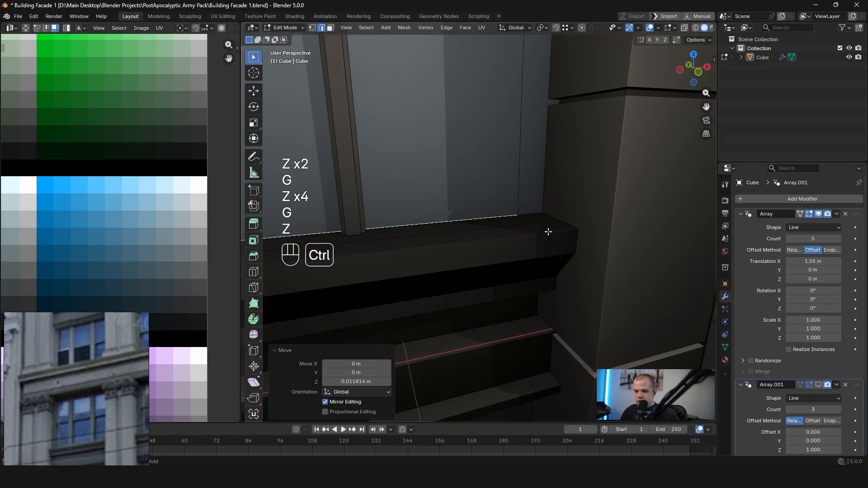
Examine the seam between the ledge, glass and next array copy in close front wireframe and solid views
{"action": "scroll", "coordinate": [547, 231], "scroll_direction": "down", "scroll_amount": 6}
{"action": "key", "text": "Tab"}
{"action": "mouse_move", "coordinate": [547, 240]}
{"action": "middle_mouse_down"}
{"action": "mouse_move", "coordinate": [555, 230]}
{"action": "mouse_move", "coordinate": [542, 171]}
{"action": "mouse_move", "coordinate": [515, 246]}
{"action": "middle_mouse_up"}
{"action": "key", "text": "Tab"}
{"action": "key", "text": "z"}
{"action": "key", "text": "z"}
{"action": "key", "text": "z"}
{"action": "key", "text": "a"}
{"action": "scroll", "coordinate": [539, 184], "scroll_direction": "up", "scroll_amount": 3}
{"action": "key", "text": "z"}
{"action": "key", "text": "grave"}
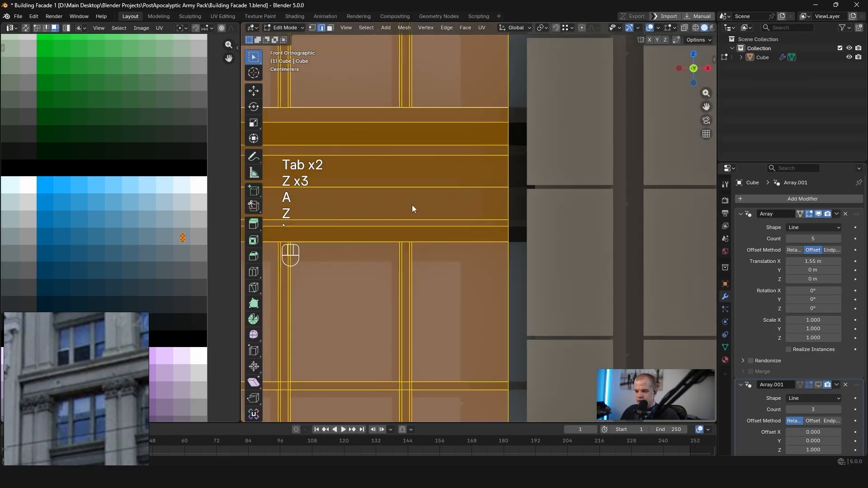
{"action": "scroll", "coordinate": [412, 209], "scroll_direction": "up", "scroll_amount": 4}
{"action": "key", "text": "z"}
{"action": "key", "text": "alt+a"}
{"action": "key", "text": "z"}
{"action": "scroll", "coordinate": [474, 226], "scroll_direction": "down", "scroll_amount": 6}
{"action": "middle_click_drag", "start_coordinate": [478, 222], "coordinate": [452, 226], "text": "shift"}
{"action": "middle_click_drag", "start_coordinate": [452, 226], "coordinate": [485, 208]}
{"action": "key", "text": "Tab"}
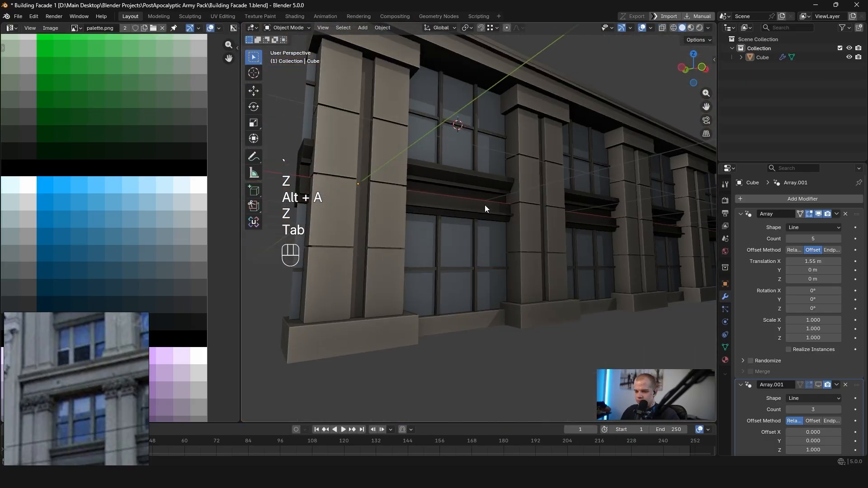
Review the whole module against its array copies in front wireframe, and inspect the facade from its open end
{"action": "key", "text": "z"}
{"action": "key", "text": "grave"}
{"action": "key", "text": "z"}
{"action": "key", "text": "Tab"}
{"action": "middle_click_drag", "start_coordinate": [520, 248], "coordinate": [515, 199], "text": "shift"}
{"action": "scroll", "coordinate": [456, 257], "scroll_direction": "up", "scroll_amount": 3}
{"action": "key", "text": "a"}
{"action": "scroll", "coordinate": [453, 253], "scroll_direction": "down", "scroll_amount": 6}
{"action": "key", "text": "z"}
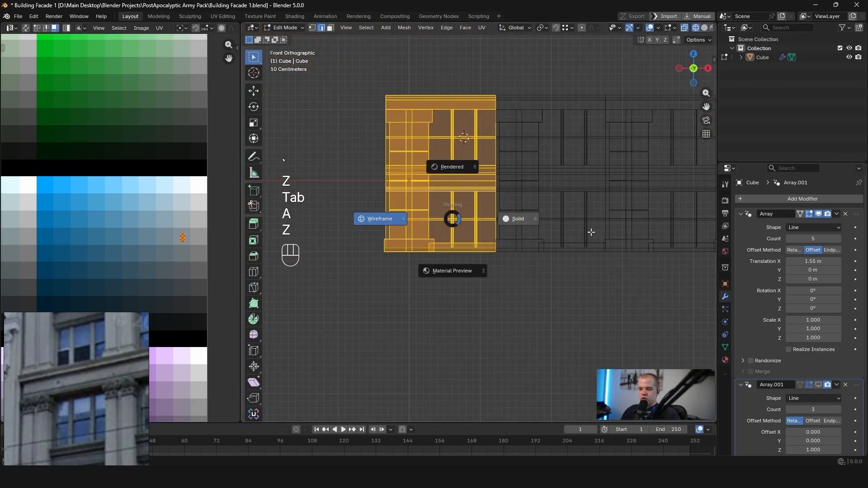
{"action": "left_click", "coordinate": [590, 232]}
{"action": "key", "text": "Tab"}
{"action": "scroll", "coordinate": [465, 179], "scroll_direction": "up", "scroll_amount": 4}
{"action": "scroll", "coordinate": [566, 169], "scroll_direction": "down", "scroll_amount": 2}
{"action": "mouse_move", "coordinate": [566, 169]}
{"action": "middle_mouse_down"}
{"action": "mouse_move", "coordinate": [457, 174]}
{"action": "mouse_move", "coordinate": [535, 219]}
{"action": "mouse_move", "coordinate": [506, 228]}
{"action": "mouse_move", "coordinate": [434, 212]}
{"action": "mouse_move", "coordinate": [470, 241]}
{"action": "middle_mouse_up"}
Isolate the pillar by selecting its linked geometry, entering local view and hiding the unselected mesh and array copies
{"action": "key", "text": "Tab"}
{"action": "key", "text": "Tab"}
{"action": "key", "text": "Tab"}
{"action": "key", "text": "alt+a"}
{"action": "key", "text": "1"}
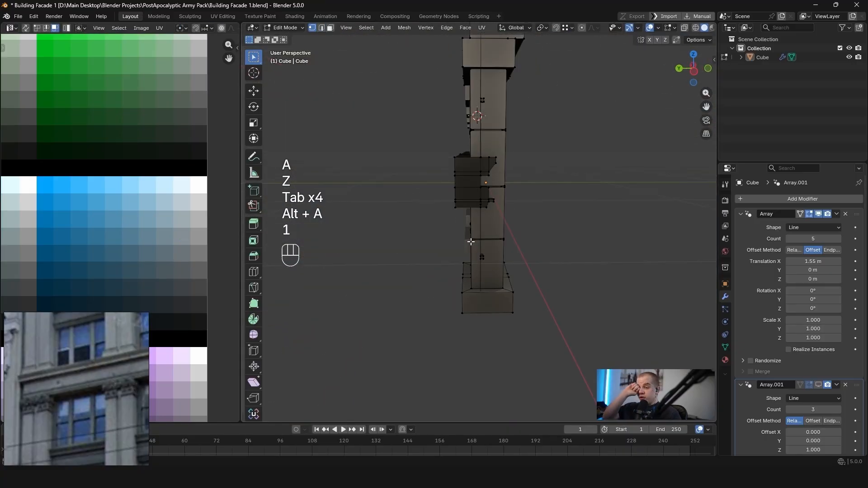
{"action": "key", "text": "l"}
{"action": "scroll", "coordinate": [479, 271], "scroll_direction": "down", "scroll_amount": 3}
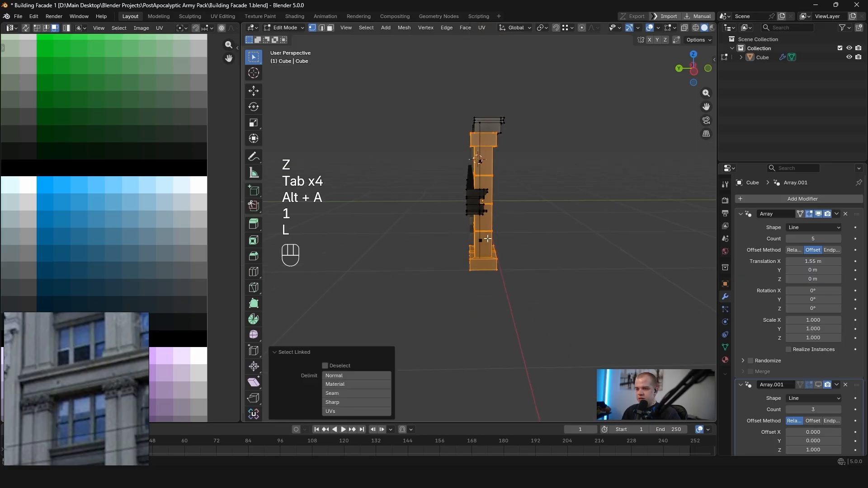
{"action": "key", "text": "slash"}
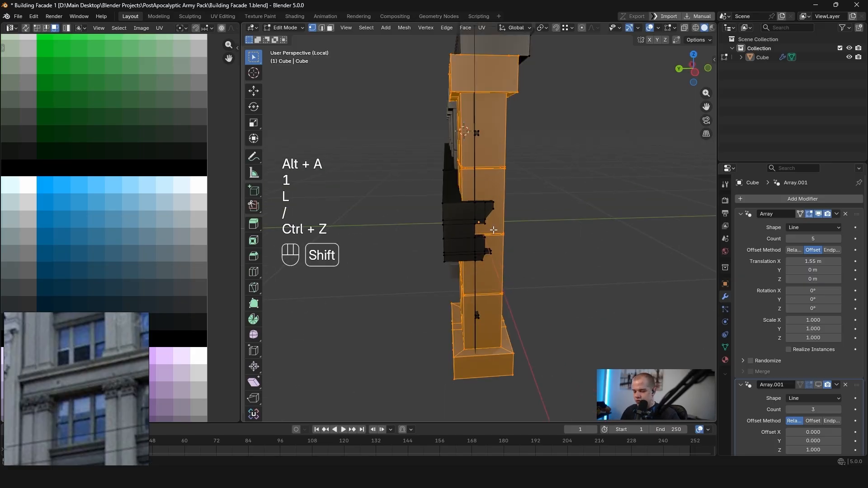
{"action": "key", "text": "shift+h"}
{"action": "middle_click_drag", "start_coordinate": [493, 230], "coordinate": [535, 269]}
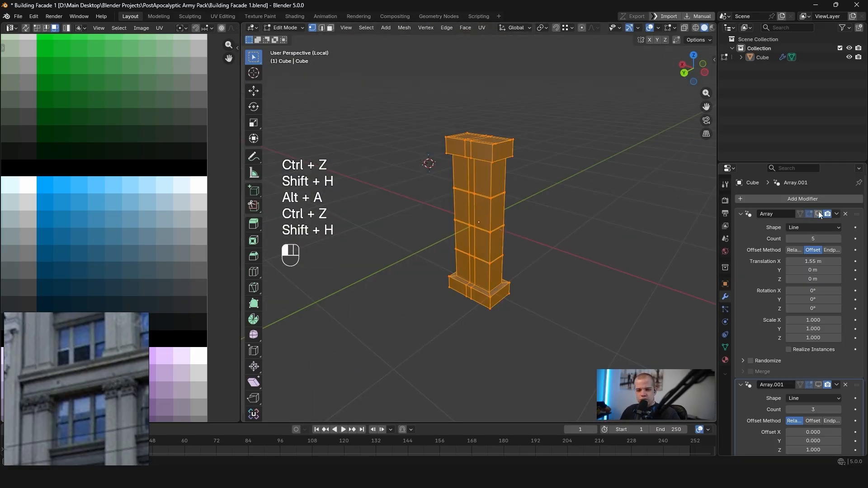
Delete the faces along the back of the pillar's base
{"action": "scroll", "coordinate": [472, 219], "scroll_direction": "up", "scroll_amount": 4}
{"action": "key", "text": "z"}
{"action": "key", "text": "alt+a"}
{"action": "mouse_move", "coordinate": [571, 235]}
{"action": "middle_mouse_down"}
{"action": "mouse_move", "coordinate": [511, 253]}
{"action": "mouse_move", "coordinate": [502, 312]}
{"action": "middle_mouse_up"}
{"action": "key", "text": "3"}
{"action": "middle_click_drag", "start_coordinate": [503, 312], "coordinate": [507, 281], "text": "shift"}
{"action": "left_click", "coordinate": [491, 332]}
{"action": "middle_click_drag", "start_coordinate": [491, 333], "coordinate": [485, 304], "text": "shift"}
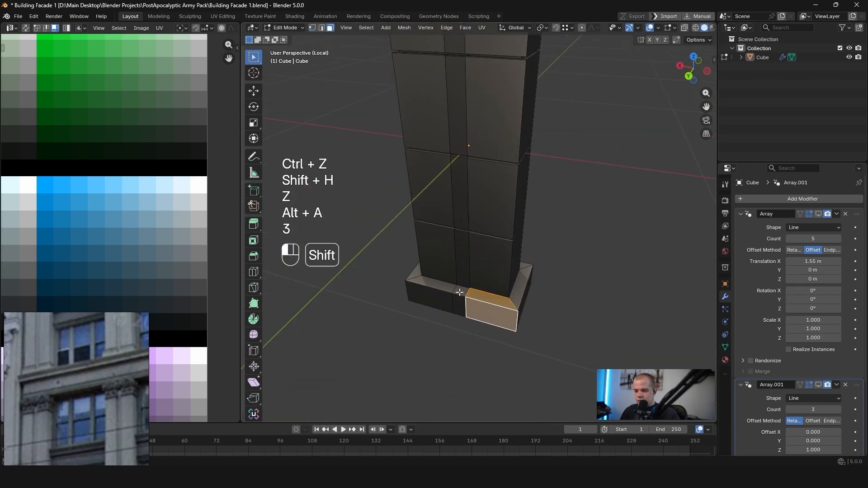
{"action": "scroll", "coordinate": [439, 302], "scroll_direction": "down", "scroll_amount": 3}
{"action": "key", "text": "x"}
{"action": "left_click", "coordinate": [441, 282]}
{"action": "middle_click_drag", "start_coordinate": [441, 282], "coordinate": [491, 278]}
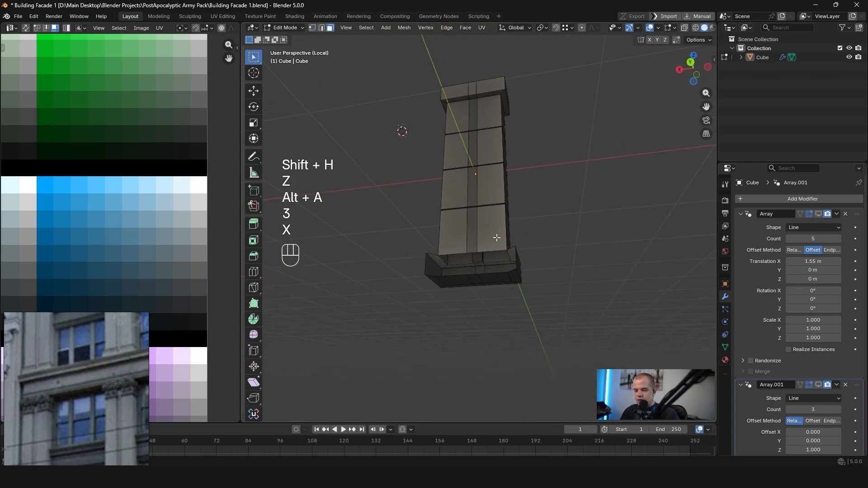
{"action": "left_click", "coordinate": [495, 84], "text": "ctrl"}
{"action": "middle_click_drag", "start_coordinate": [496, 97], "coordinate": [455, 116], "text": "shift"}
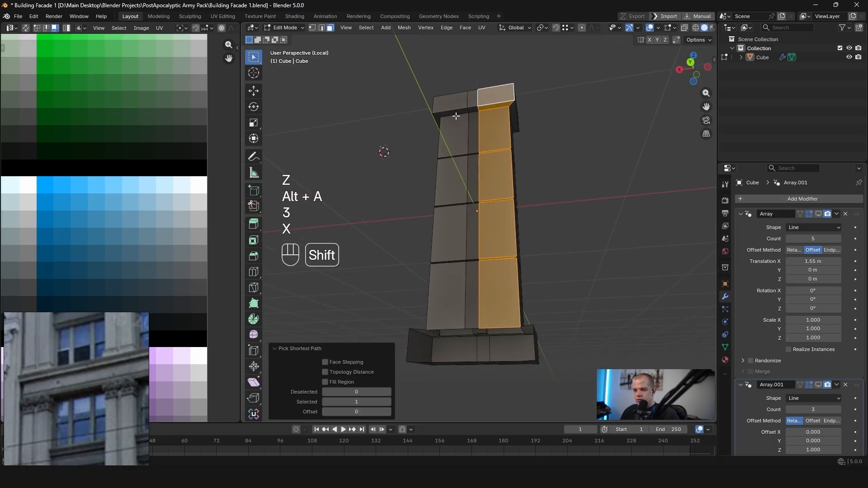
{"action": "left_click", "coordinate": [453, 103], "text": "shift"}
{"action": "key", "text": "alt+a"}
Select the pillar's back faces from the lowest block up to the capital using a shortest path with Fill Region enabled
{"action": "left_click", "coordinate": [505, 296]}
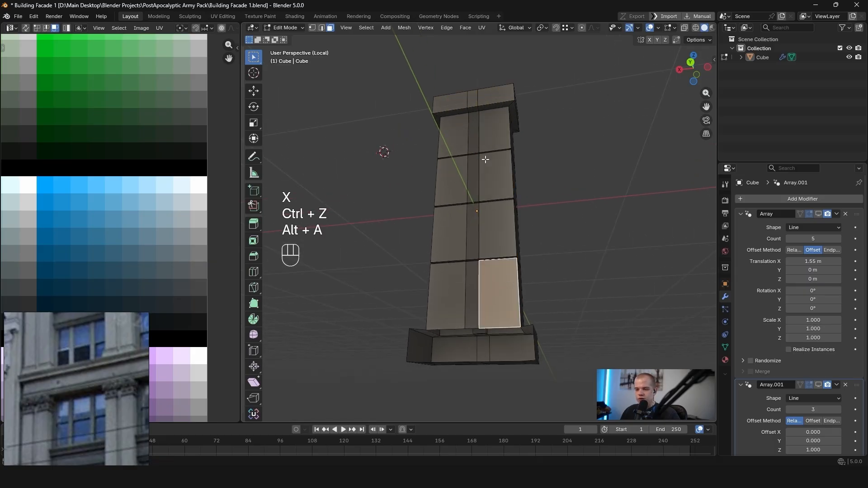
{"action": "left_click", "coordinate": [453, 101], "text": "ctrl"}
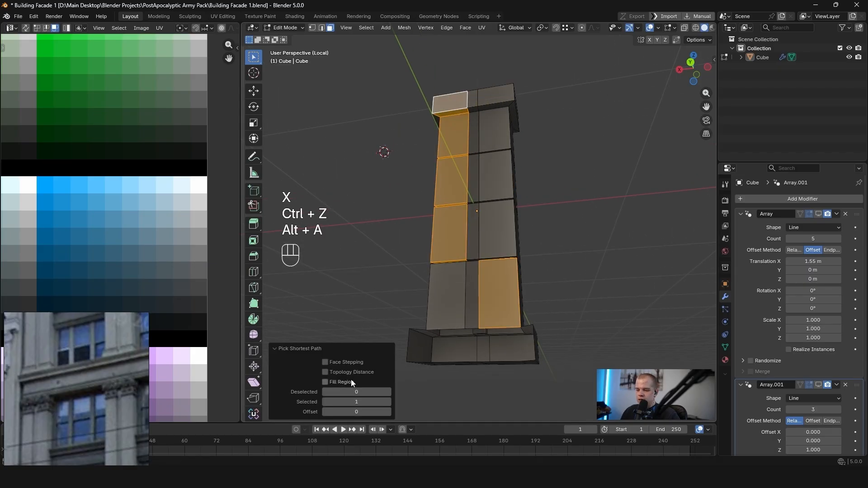
{"action": "left_click", "coordinate": [325, 382]}
{"action": "middle_click_drag", "start_coordinate": [495, 195], "coordinate": [612, 245]}
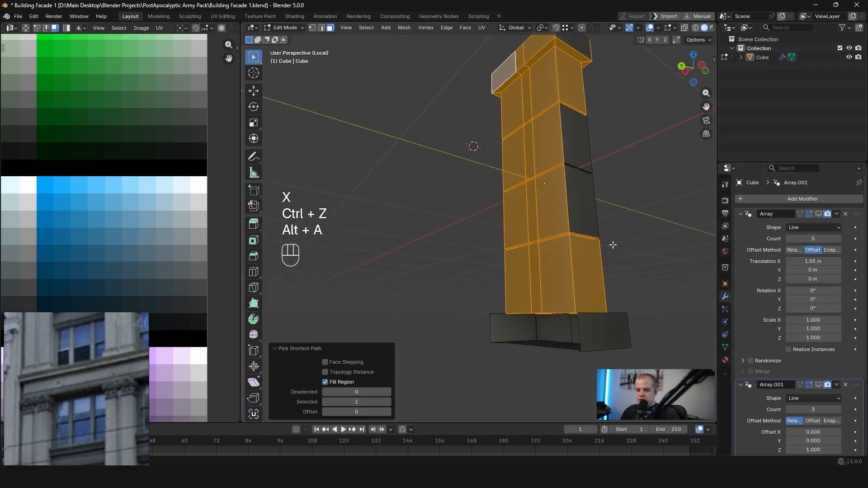
Circle-deselect the front and side faces in a right wireframe view, keeping only the pillar's back faces selected
{"action": "key", "text": "z"}
{"action": "left_click", "coordinate": [523, 253]}
{"action": "key", "text": "grave"}
{"action": "left_click", "coordinate": [507, 239]}
{"action": "key", "text": "grave"}
{"action": "key", "text": "grave"}
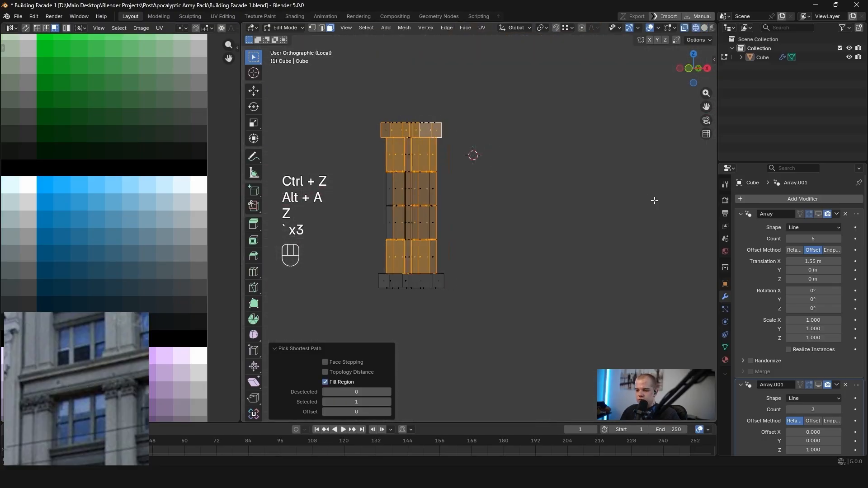
{"action": "key", "text": "c"}
{"action": "scroll", "coordinate": [417, 353], "scroll_direction": "down", "scroll_amount": 4}
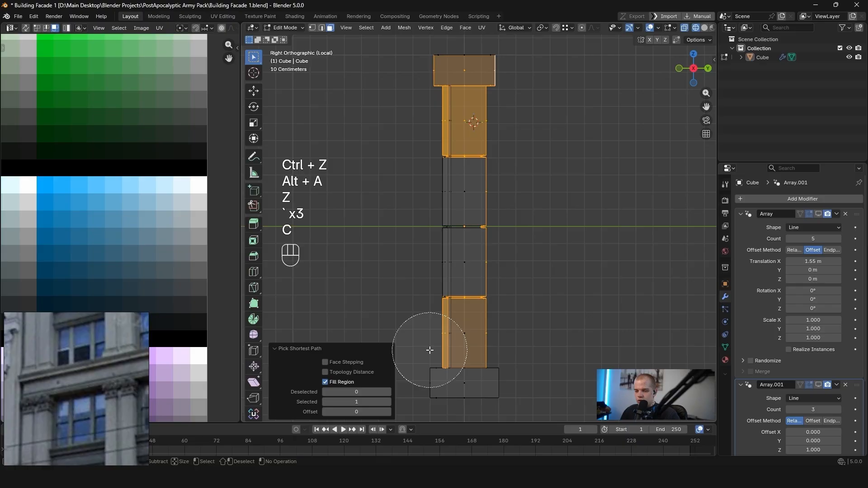
{"action": "right_click", "coordinate": [430, 351]}
{"action": "scroll", "coordinate": [436, 351], "scroll_direction": "down", "scroll_amount": 3}
{"action": "middle_click_drag", "start_coordinate": [449, 352], "coordinate": [512, 353]}
{"action": "key", "text": "grave"}
{"action": "left_click", "coordinate": [570, 326]}
{"action": "middle_click_drag", "start_coordinate": [572, 319], "coordinate": [577, 304], "text": "shift"}
{"action": "scroll", "coordinate": [542, 308], "scroll_direction": "up", "scroll_amount": 3}
{"action": "key", "text": "c"}
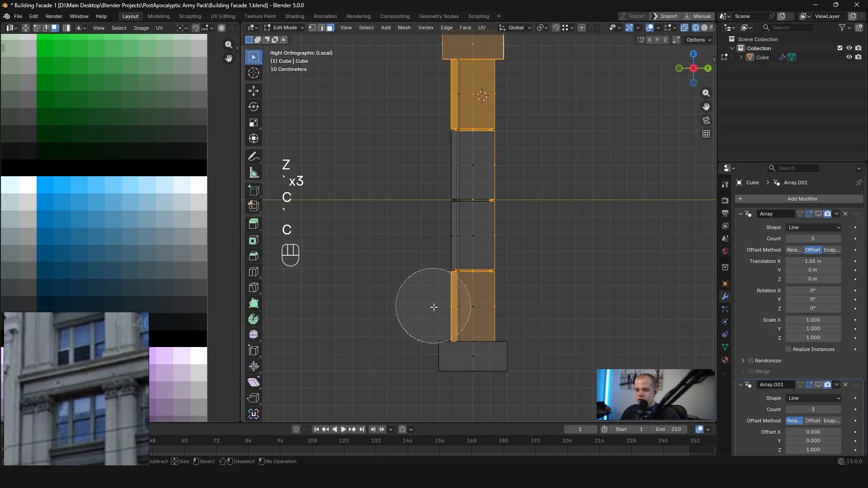
{"action": "middle_click_drag", "start_coordinate": [443, 344], "coordinate": [452, 259]}
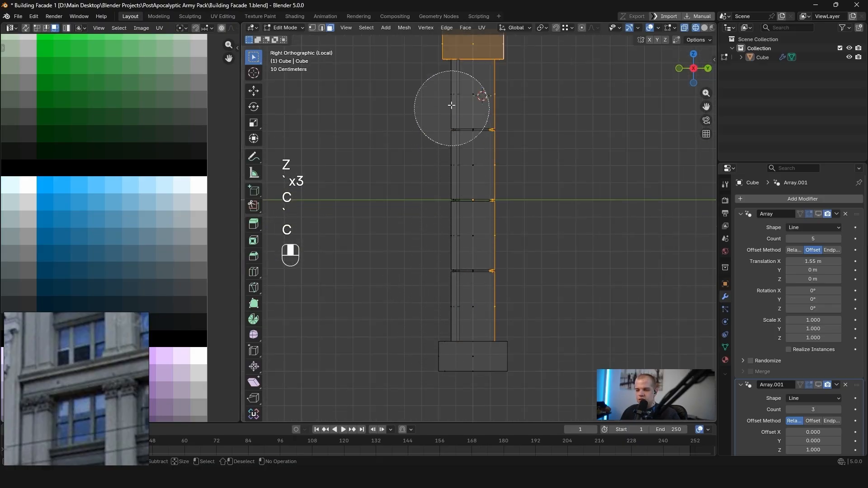
{"action": "middle_click_drag", "start_coordinate": [452, 106], "coordinate": [452, 70]}
{"action": "right_click", "coordinate": [453, 81]}
{"action": "middle_click_drag", "start_coordinate": [453, 89], "coordinate": [447, 237], "text": "shift"}
{"action": "key", "text": "c"}
{"action": "right_click", "coordinate": [430, 172]}
Check the remaining selection from behind the pillar and delete the selected back faces
{"action": "mouse_move", "coordinate": [511, 254]}
{"action": "middle_mouse_down"}
{"action": "mouse_move", "coordinate": [460, 258]}
{"action": "mouse_move", "coordinate": [575, 209]}
{"action": "middle_mouse_up"}
{"action": "key", "text": "z"}
{"action": "left_click", "coordinate": [570, 238]}
{"action": "scroll", "coordinate": [543, 235], "scroll_direction": "up", "scroll_amount": 4}
{"action": "key", "text": "z"}
{"action": "key", "text": "z"}
{"action": "middle_click_drag", "start_coordinate": [430, 212], "coordinate": [552, 211]}
{"action": "scroll", "coordinate": [552, 211], "scroll_direction": "up", "scroll_amount": 2}
{"action": "mouse_move", "coordinate": [498, 190]}
{"action": "middle_mouse_down", "text": "shift"}
{"action": "mouse_move", "coordinate": [562, 178]}
{"action": "mouse_move", "coordinate": [423, 144]}
{"action": "mouse_move", "coordinate": [451, 150]}
{"action": "middle_mouse_up", "text": "shift"}
{"action": "key", "text": "x"}
{"action": "left_click", "coordinate": [568, 174]}
{"action": "key", "text": "grave"}
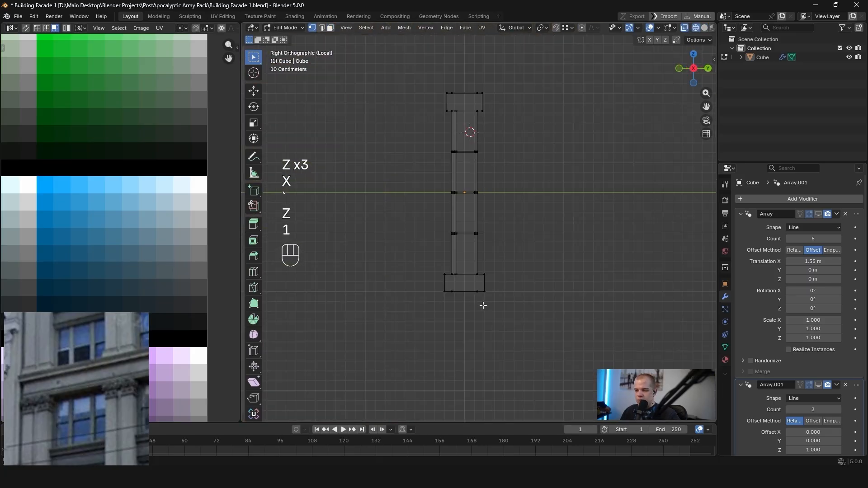
{"action": "left_click_drag", "start_coordinate": [479, 312], "coordinate": [542, 82]}
{"action": "left_click_drag", "start_coordinate": [470, 307], "coordinate": [547, 67]}
{"action": "key", "text": "z"}
{"action": "middle_click_drag", "start_coordinate": [633, 235], "coordinate": [487, 290]}
{"action": "scroll", "coordinate": [487, 290], "scroll_direction": "up", "scroll_amount": 5}
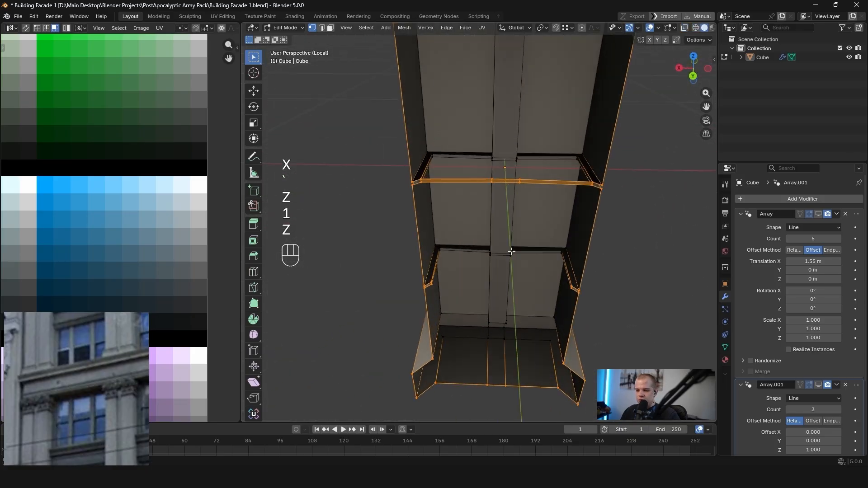
{"action": "key", "text": "alt+a"}
Delete the leftover groove strip faces spanning the pillar's open back
{"action": "key", "text": "3"}
{"action": "scroll", "coordinate": [429, 160], "scroll_direction": "up", "scroll_amount": 4}
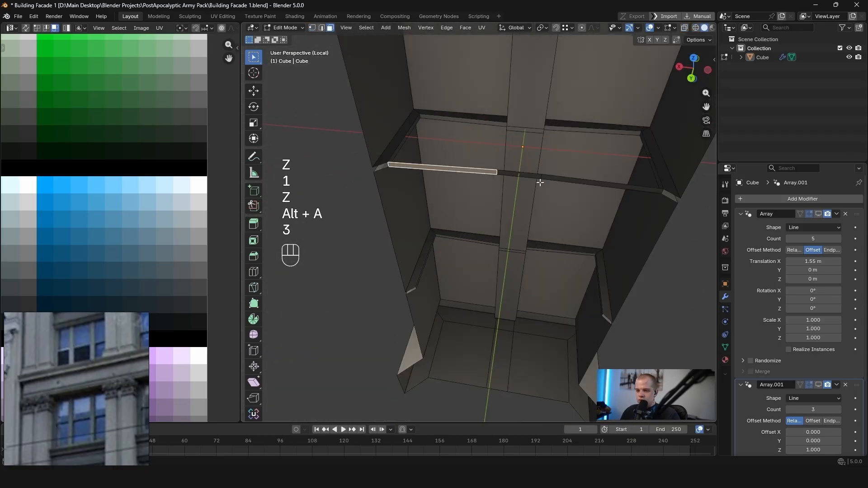
{"action": "key", "text": "x"}
{"action": "left_click", "coordinate": [556, 179]}
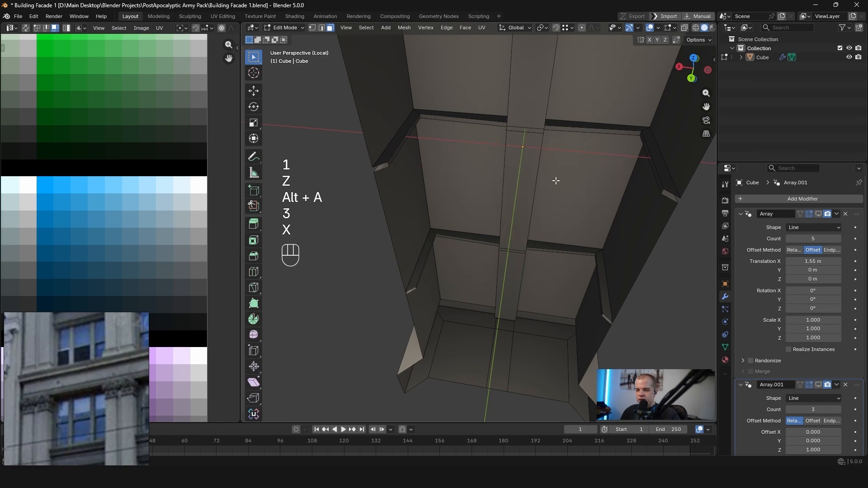
Select all vertices along the pillar's open back in a right wireframe view and flatten them by scaling to 0 along Y
{"action": "mouse_move", "coordinate": [556, 179]}
{"action": "middle_mouse_down"}
{"action": "mouse_move", "coordinate": [613, 149]}
{"action": "mouse_move", "coordinate": [593, 185]}
{"action": "middle_mouse_up"}
{"action": "scroll", "coordinate": [592, 186], "scroll_direction": "down", "scroll_amount": 4}
{"action": "key", "text": "grave"}
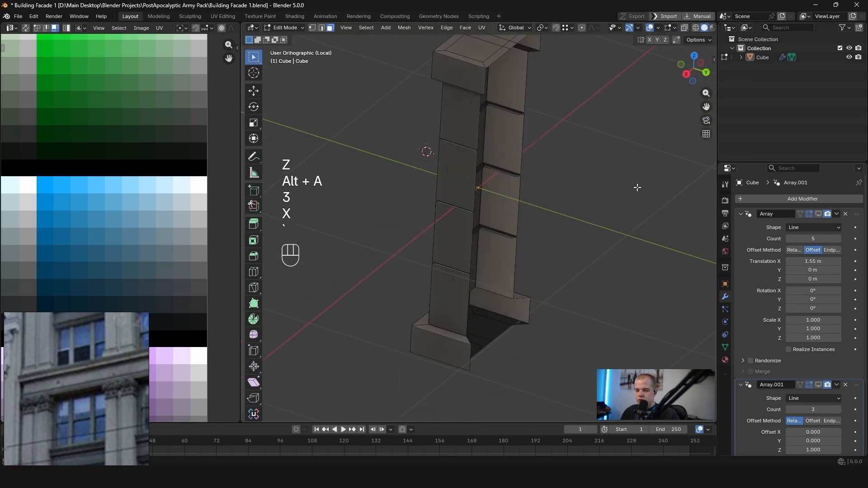
{"action": "scroll", "coordinate": [637, 188], "scroll_direction": "down", "scroll_amount": 4}
{"action": "key", "text": "z"}
{"action": "key", "text": "1"}
{"action": "left_click_drag", "start_coordinate": [477, 288], "coordinate": [560, 129]}
{"action": "key", "text": "z"}
{"action": "scroll", "coordinate": [619, 158], "scroll_direction": "up", "scroll_amount": 5}
{"action": "key", "text": "z"}
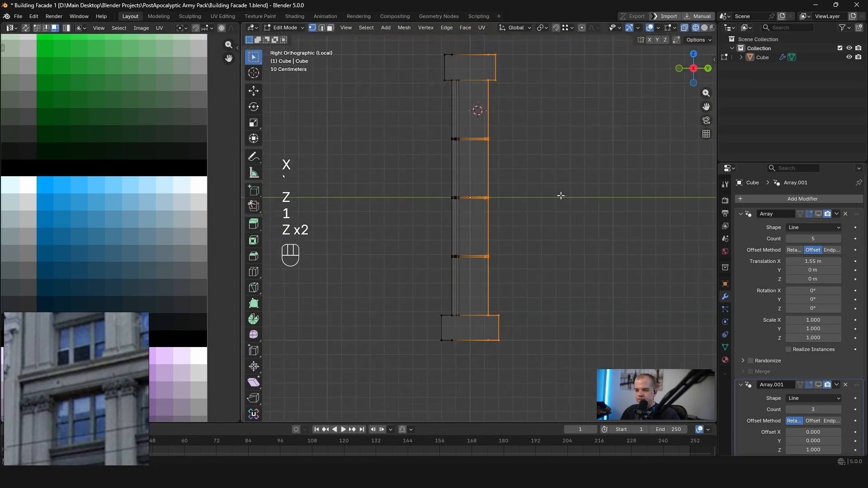
{"action": "key", "text": "Return"}
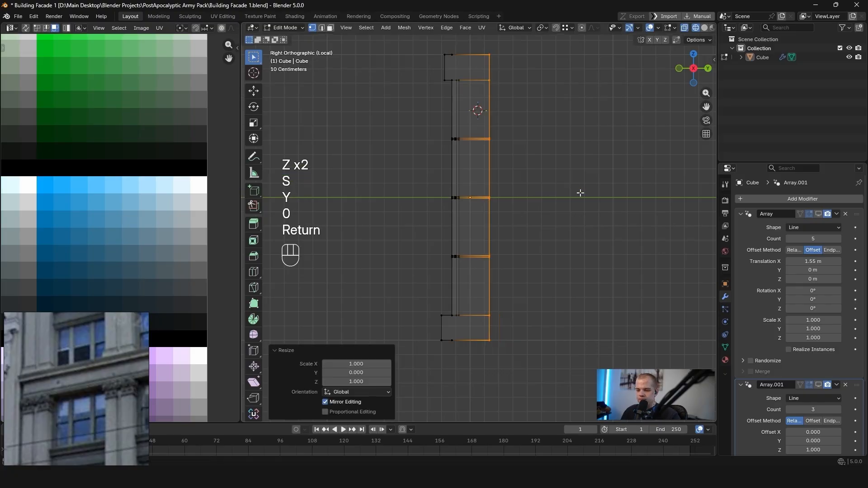
Try to fill the pillar's open back with a face, and undo the fill
{"action": "key", "text": "z"}
{"action": "mouse_move", "coordinate": [579, 191]}
{"action": "middle_mouse_down"}
{"action": "mouse_move", "coordinate": [531, 176]}
{"action": "mouse_move", "coordinate": [553, 173]}
{"action": "mouse_move", "coordinate": [554, 204]}
{"action": "mouse_move", "coordinate": [529, 178]}
{"action": "mouse_move", "coordinate": [391, 193]}
{"action": "mouse_move", "coordinate": [618, 187]}
{"action": "middle_mouse_up"}
{"action": "key", "text": "Tab"}
{"action": "key", "text": "Tab"}
{"action": "key", "text": "alt+a"}
{"action": "key", "text": "Tab"}
{"action": "key", "text": "Tab"}
{"action": "key", "text": "1"}
{"action": "mouse_move", "coordinate": [542, 191]}
{"action": "middle_mouse_down"}
{"action": "mouse_move", "coordinate": [512, 167]}
{"action": "mouse_move", "coordinate": [537, 183]}
{"action": "middle_mouse_up"}
{"action": "key", "text": "f"}
{"action": "key", "text": "ctrl+z"}
{"action": "key", "text": "ctrl+f"}
{"action": "key", "text": "grave"}
{"action": "middle_click_drag", "start_coordinate": [475, 178], "coordinate": [494, 224]}
{"action": "scroll", "coordinate": [494, 250], "scroll_direction": "up", "scroll_amount": 3}
{"action": "key", "text": "alt+a"}
{"action": "mouse_move", "coordinate": [490, 271]}
{"action": "middle_mouse_down", "text": "shift"}
{"action": "mouse_move", "coordinate": [494, 246]}
{"action": "mouse_move", "coordinate": [481, 208]}
{"action": "mouse_move", "coordinate": [533, 240]}
{"action": "middle_mouse_up", "text": "shift"}
{"action": "left_click", "coordinate": [456, 279]}
{"action": "key", "text": "z"}
{"action": "key", "text": "z"}
{"action": "key", "text": "g"}
{"action": "right_click", "coordinate": [560, 217]}
{"action": "key", "text": "z"}
{"action": "scroll", "coordinate": [538, 235], "scroll_direction": "down", "scroll_amount": 3}
{"action": "key", "text": "z"}
Select the two collapsed sliver faces along the rear edge of the pillar's top cap and delete them
{"action": "key", "text": "3"}
{"action": "left_click", "coordinate": [463, 233]}
{"action": "key", "text": "z"}
{"action": "key", "text": "z"}
{"action": "key", "text": "z"}
{"action": "key", "text": "z"}
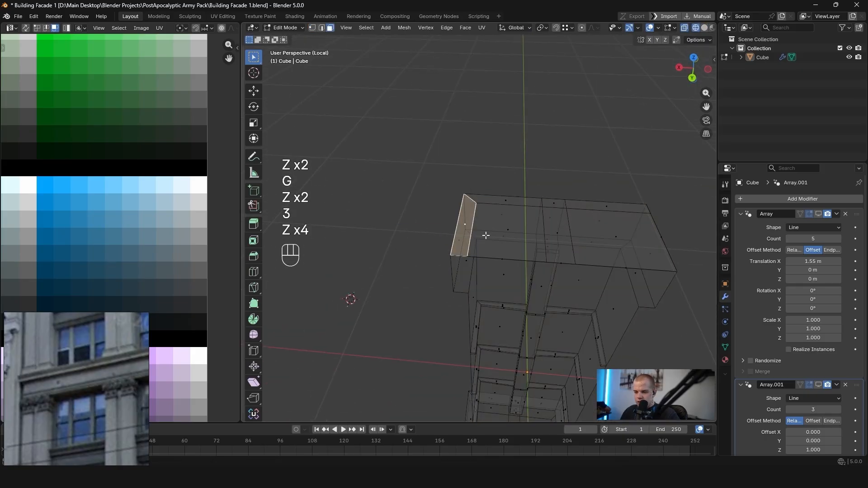
{"action": "key", "text": "z"}
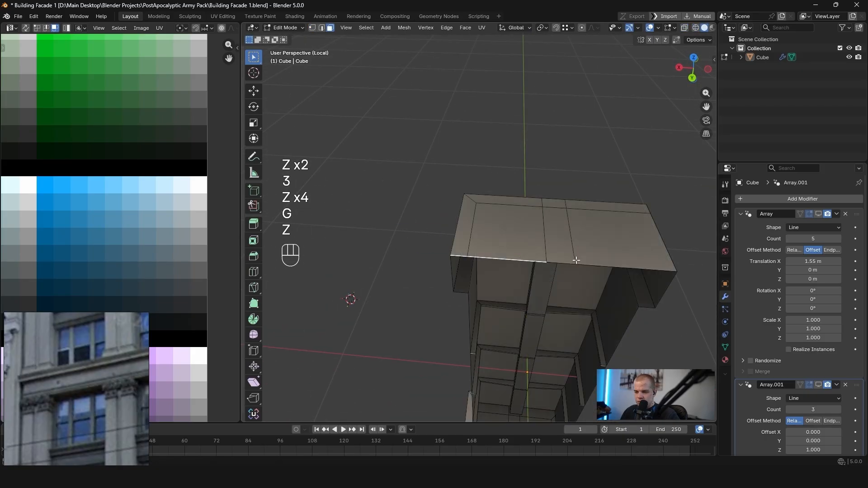
{"action": "left_click", "coordinate": [603, 264], "text": "shift"}
{"action": "key", "text": "z"}
{"action": "key", "text": "ctrl+z"}
{"action": "key", "text": "z"}
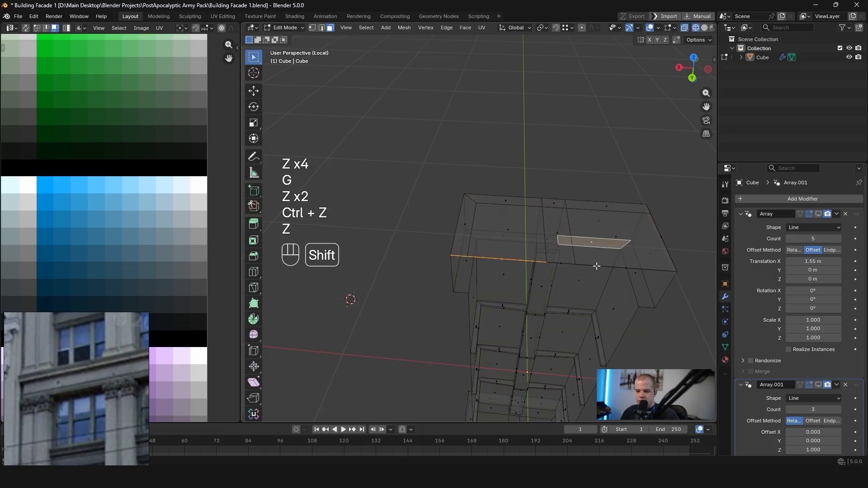
{"action": "left_click", "coordinate": [623, 268], "text": "shift"}
{"action": "key", "text": "z"}
{"action": "middle_click_drag", "start_coordinate": [695, 262], "coordinate": [696, 255]}
{"action": "key", "text": "x"}
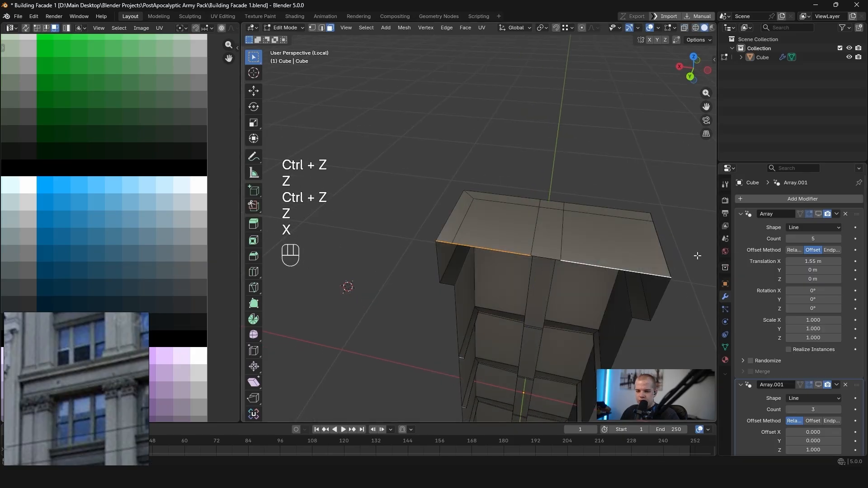
{"action": "left_click", "coordinate": [618, 247]}
Try to move the front inner edge of the pillar's top cap along Y and its corner vertex along X
{"action": "middle_click_drag", "start_coordinate": [617, 248], "coordinate": [596, 243]}
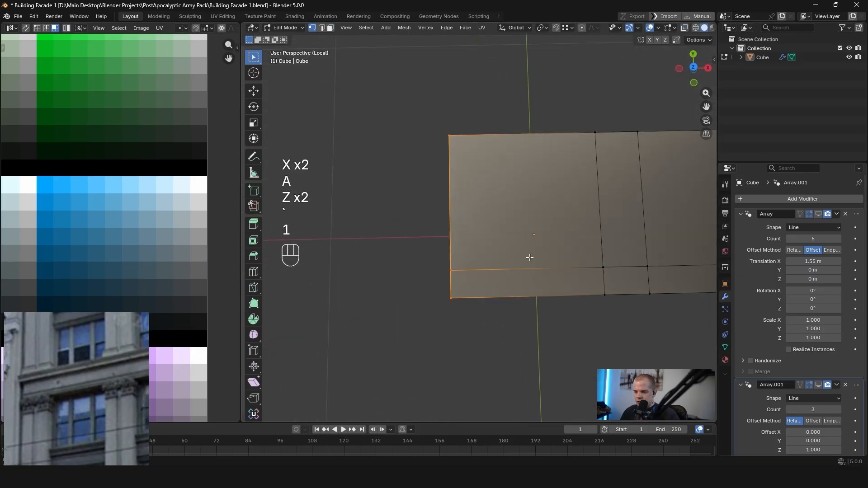
{"action": "middle_click_drag", "start_coordinate": [528, 258], "coordinate": [477, 223]}
{"action": "key", "text": "alt+a"}
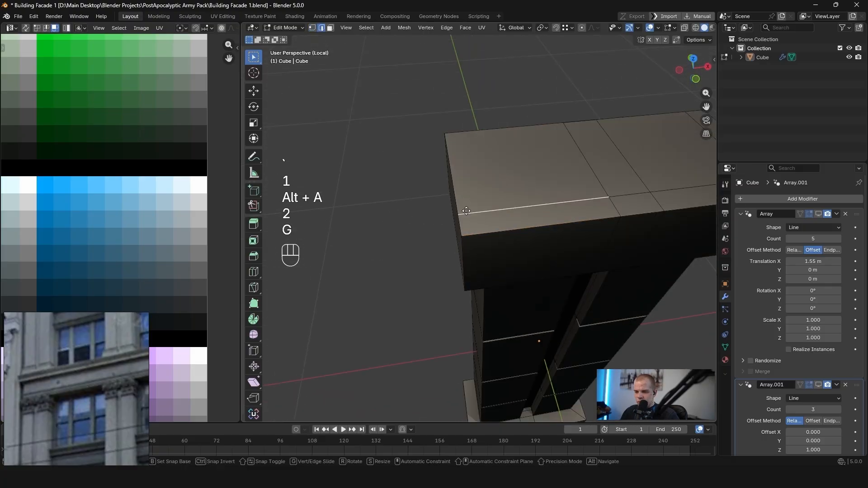
{"action": "key", "text": "y"}
{"action": "key", "text": "1"}
{"action": "key", "text": "z"}
{"action": "key", "text": "z"}
{"action": "key", "text": "g"}
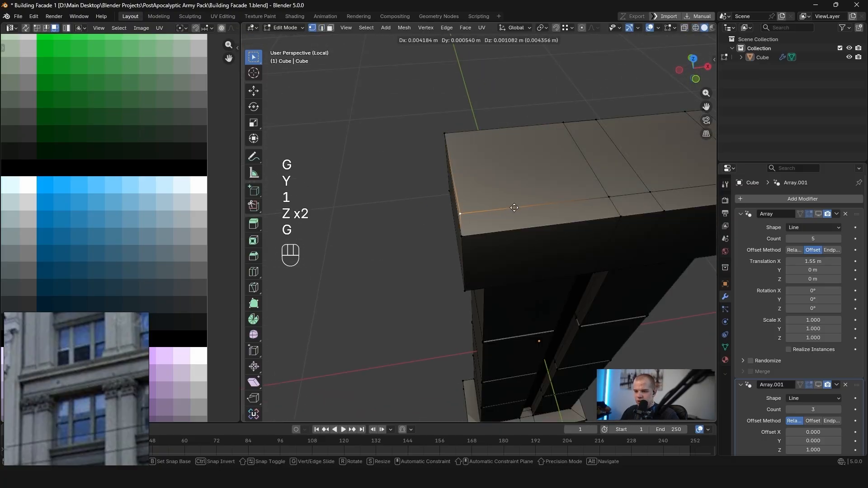
{"action": "right_click", "coordinate": [580, 200]}
{"action": "key", "text": "z"}
{"action": "key", "text": "z"}
{"action": "scroll", "coordinate": [583, 217], "scroll_direction": "down", "scroll_amount": 3}
{"action": "middle_click_drag", "start_coordinate": [598, 221], "coordinate": [585, 227]}
{"action": "key", "text": "3"}
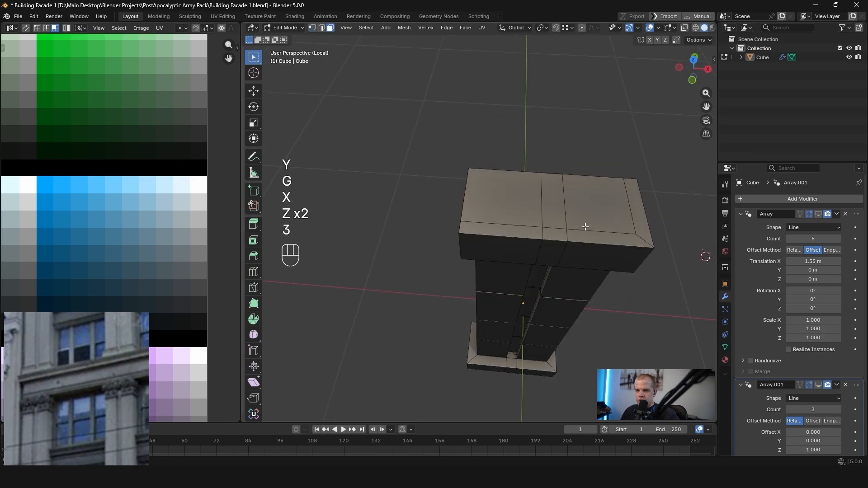
Delete the rim faces and the remaining inner faces on top of the pillar's cap
{"action": "key", "text": "x"}
{"action": "left_click", "coordinate": [565, 236]}
{"action": "key", "text": "1"}
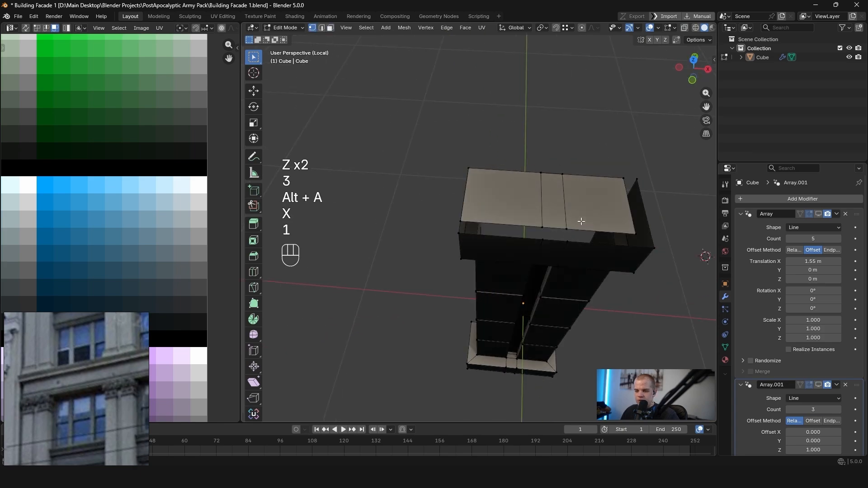
{"action": "key", "text": "3"}
{"action": "key", "text": "l"}
{"action": "key", "text": "x"}
{"action": "left_click", "coordinate": [579, 212]}
Select the open border on top of the pillar's cap, fill it with one face and check it from above
{"action": "middle_click_drag", "start_coordinate": [570, 226], "coordinate": [548, 152]}
{"action": "key", "text": "1"}
{"action": "key", "text": "alt+a"}
{"action": "left_click", "coordinate": [499, 205], "text": "alt+shift"}
{"action": "key", "text": "f"}
{"action": "key", "text": "alt+a"}
{"action": "key", "text": "1"}
{"action": "key", "text": "grave"}
{"action": "key", "text": "grave"}
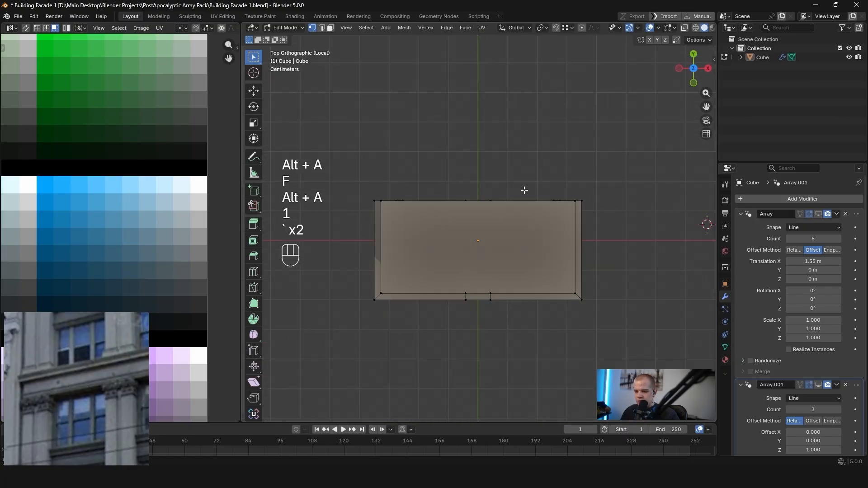
{"action": "middle_click_drag", "start_coordinate": [512, 237], "coordinate": [486, 266]}
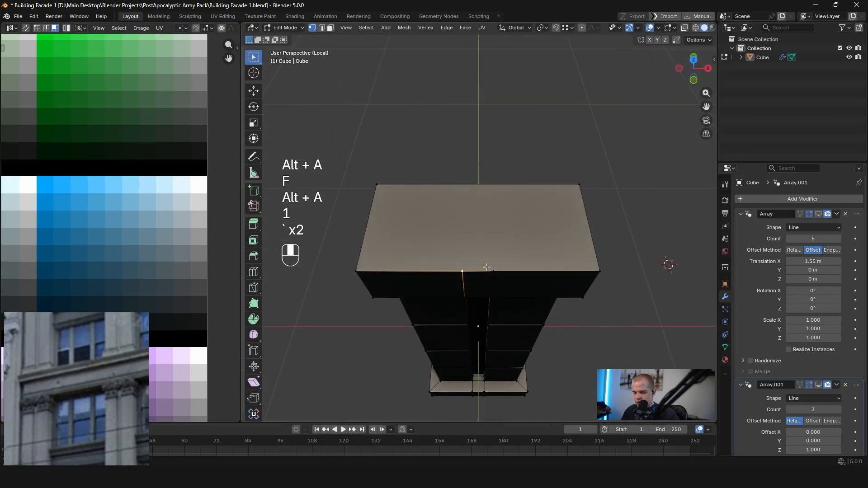
Add a vertex midway along the cap's rear edge and bevel it into two vertices with a width of about 0.04 m
{"action": "key", "text": "ctrl+r"}
{"action": "middle_click_drag", "start_coordinate": [471, 208], "coordinate": [511, 184]}
{"action": "left_click", "coordinate": [471, 196]}
{"action": "left_click", "coordinate": [511, 183], "text": "ctrl"}
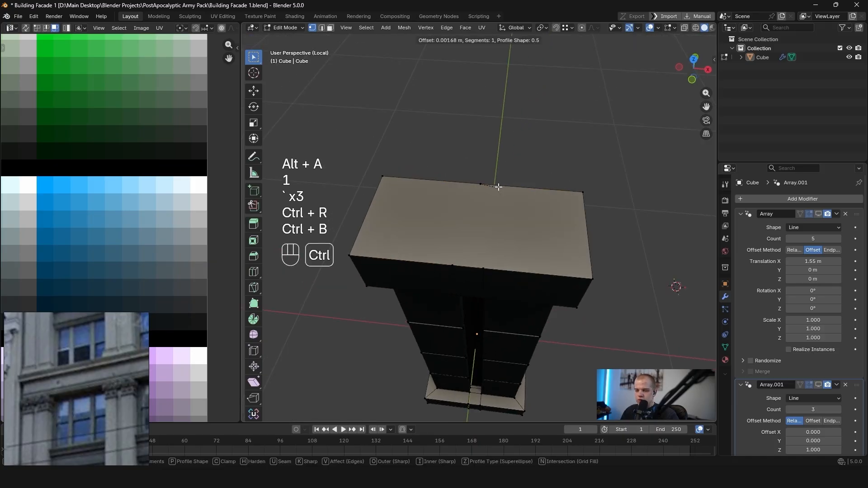
{"action": "left_click", "coordinate": [511, 186]}
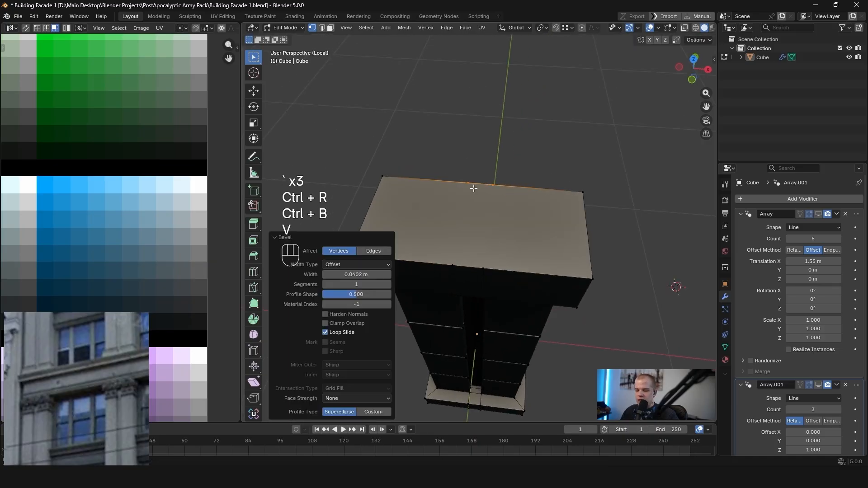
Snap the two new rear vertices along X to line up with the groove vertices on the cap's front edge
{"action": "key", "text": "alt+a"}
{"action": "key", "text": "1"}
{"action": "left_click", "coordinate": [454, 264], "text": "ctrl"}
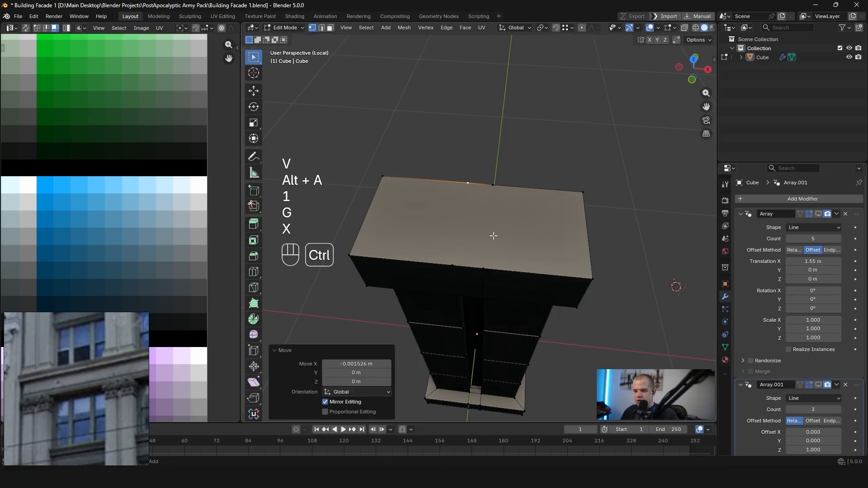
{"action": "left_click", "coordinate": [493, 190]}
{"action": "left_click", "coordinate": [484, 260]}
Connect the two rear vertices to the matching front groove vertices with edges across the cap's top
{"action": "middle_click_drag", "start_coordinate": [484, 260], "coordinate": [470, 185]}
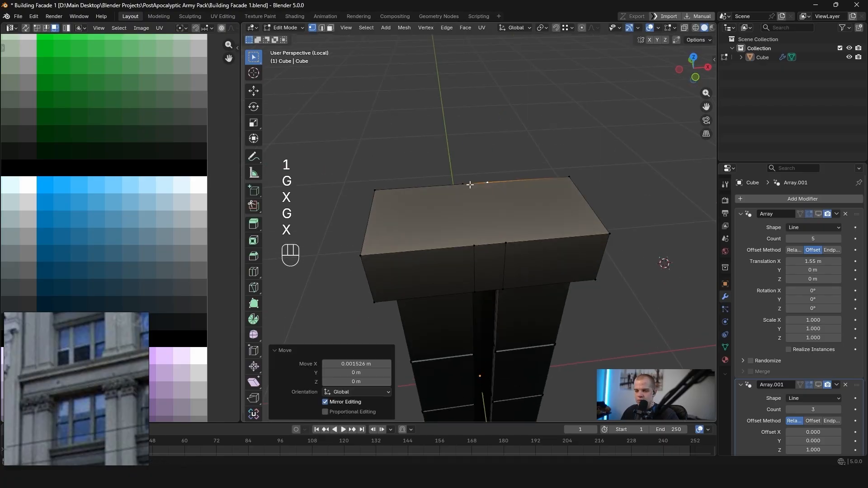
{"action": "left_click", "coordinate": [470, 248]}
{"action": "left_click", "coordinate": [455, 182], "text": "shift"}
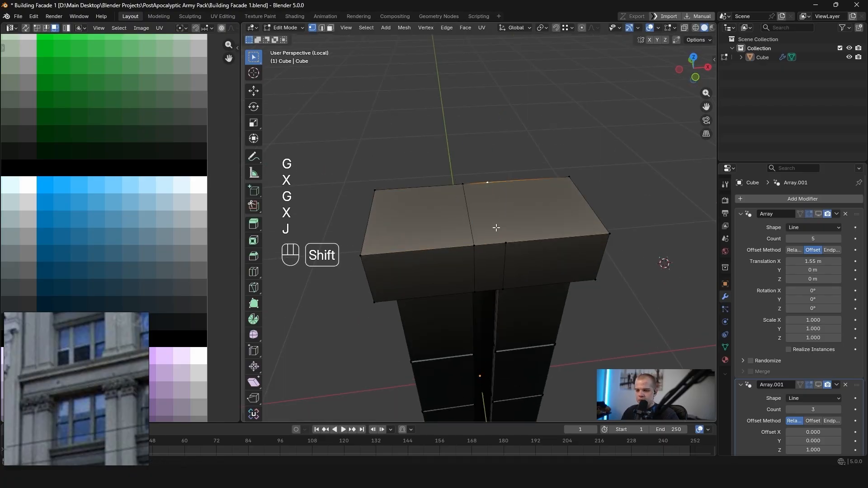
{"action": "key", "text": "j"}
Edge-slide the inner edge loop on the pillar's underside fully out to the outer border
{"action": "mouse_move", "coordinate": [520, 229]}
{"action": "middle_mouse_down"}
{"action": "mouse_move", "coordinate": [500, 223]}
{"action": "mouse_move", "coordinate": [587, 217]}
{"action": "mouse_move", "coordinate": [519, 240]}
{"action": "mouse_move", "coordinate": [407, 107]}
{"action": "mouse_move", "coordinate": [423, 130]}
{"action": "mouse_move", "coordinate": [531, 176]}
{"action": "mouse_move", "coordinate": [528, 235]}
{"action": "middle_mouse_up"}
{"action": "key", "text": "alt+a"}
{"action": "key", "text": "1"}
{"action": "key", "text": "a"}
{"action": "scroll", "coordinate": [535, 251], "scroll_direction": "down", "scroll_amount": 5}
{"action": "key", "text": "alt+a"}
{"action": "key", "text": "3"}
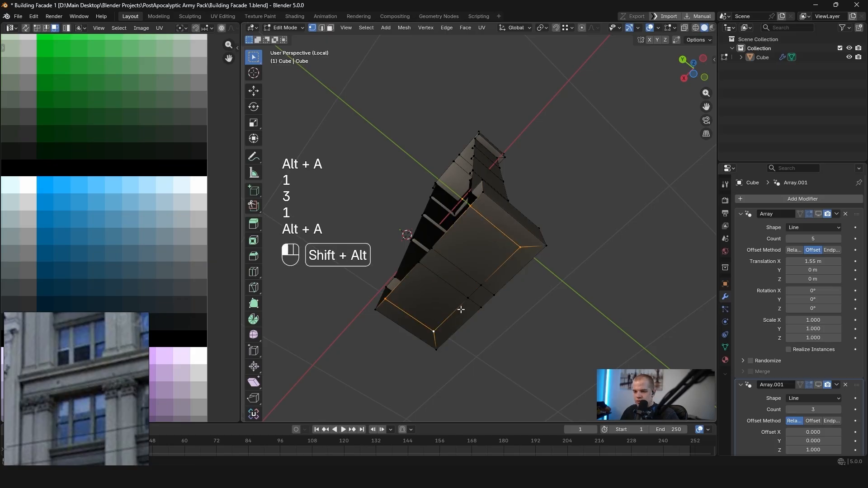
{"action": "middle_click_drag", "start_coordinate": [460, 310], "coordinate": [522, 226]}
{"action": "key", "text": "g"}
{"action": "key", "text": "g"}
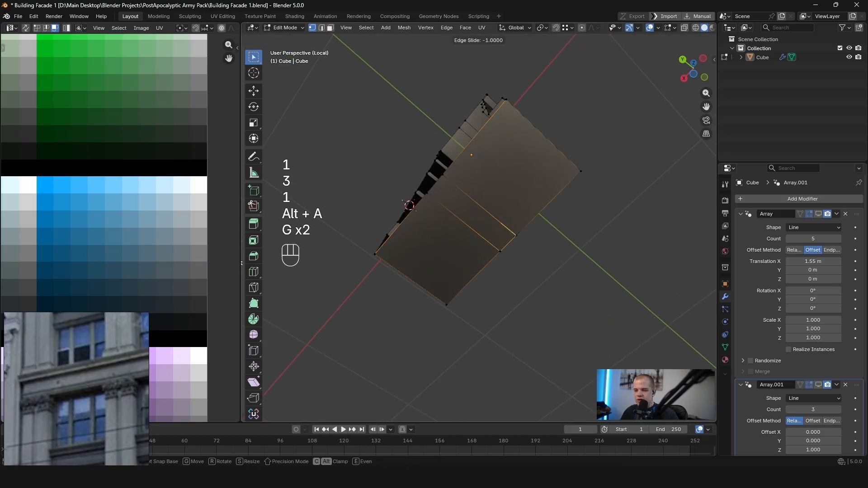
{"action": "left_click", "coordinate": [559, 224]}
Merge all of the pillar's vertices by distance
{"action": "key", "text": "a"}
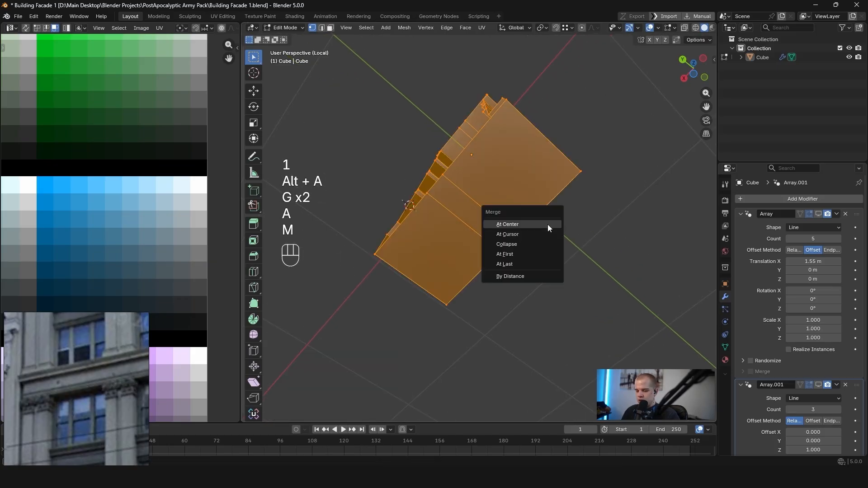
{"action": "left_click", "coordinate": [520, 276]}
{"action": "key", "text": "alt+a"}
Leave local view and reveal all hidden facade geometry in Edit Mode, viewed from behind
{"action": "middle_click_drag", "start_coordinate": [520, 245], "coordinate": [418, 208]}
{"action": "key", "text": "Tab"}
{"action": "key", "text": "slash"}
{"action": "scroll", "coordinate": [496, 229], "scroll_direction": "up", "scroll_amount": 5}
{"action": "left_click", "coordinate": [474, 215]}
{"action": "key", "text": "Tab"}
{"action": "key", "text": "a"}
{"action": "key", "text": "alt+a"}
{"action": "middle_click_drag", "start_coordinate": [355, 214], "coordinate": [502, 208]}
{"action": "key", "text": "alt+h"}
{"action": "key", "text": "alt+a"}
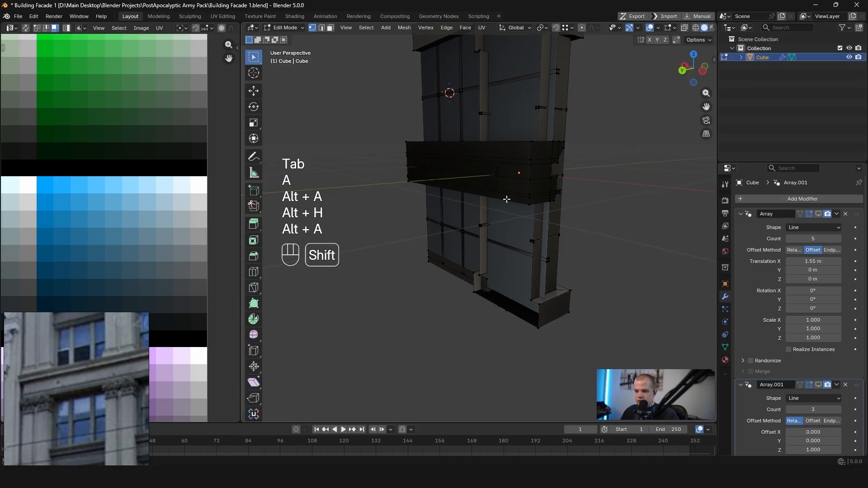
Select and delete the unseen back faces of the ledge between the two window rows
{"action": "key", "text": "1"}
{"action": "key", "text": "a"}
{"action": "key", "text": "3"}
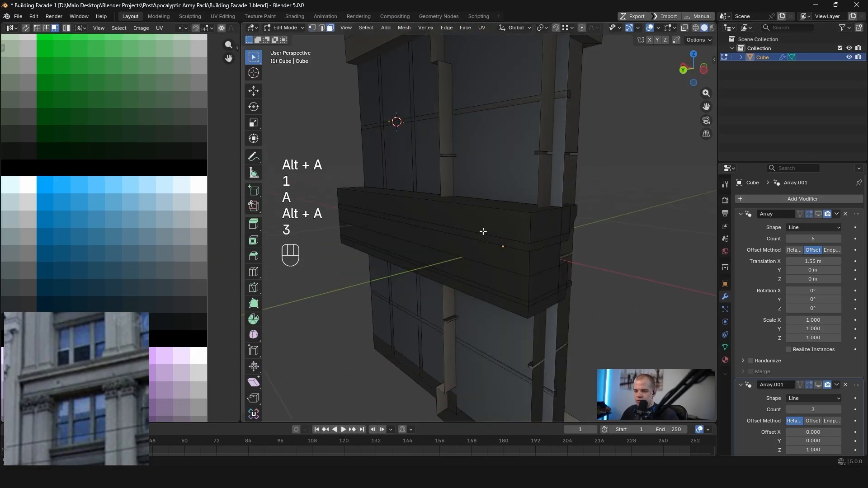
{"action": "left_click", "coordinate": [485, 265], "text": "ctrl"}
{"action": "key", "text": "x"}
{"action": "left_click", "coordinate": [498, 300]}
{"action": "key", "text": "1"}
{"action": "key", "text": "alt+a"}
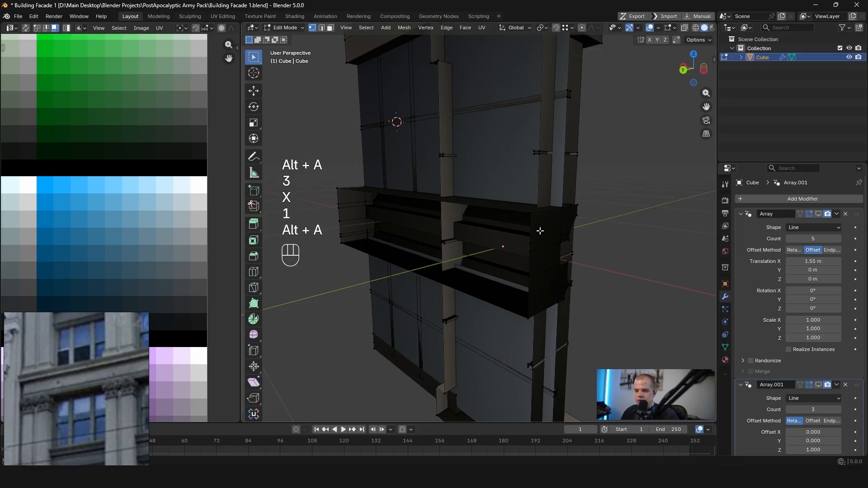
Move the ledge's open rear border about -0.109 m along Y so the ledge no longer sticks out behind the facade
{"action": "middle_click_drag", "start_coordinate": [538, 230], "coordinate": [510, 175]}
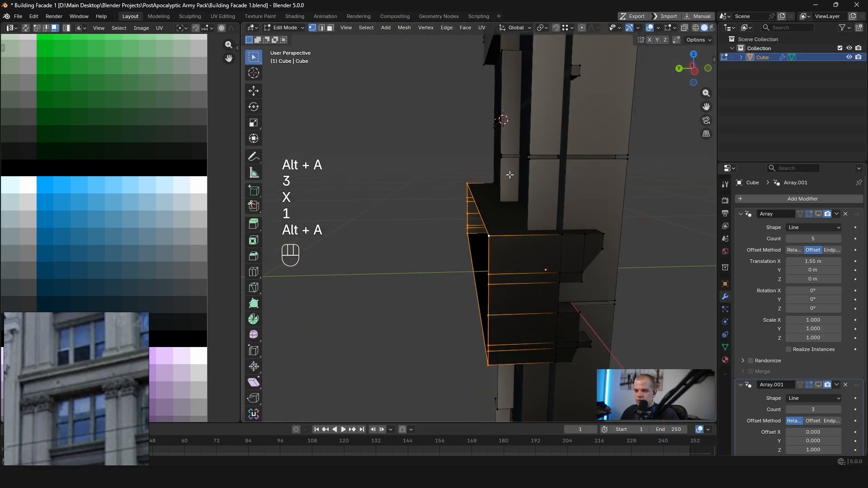
{"action": "key", "text": "y"}
{"action": "left_click", "coordinate": [533, 151]}
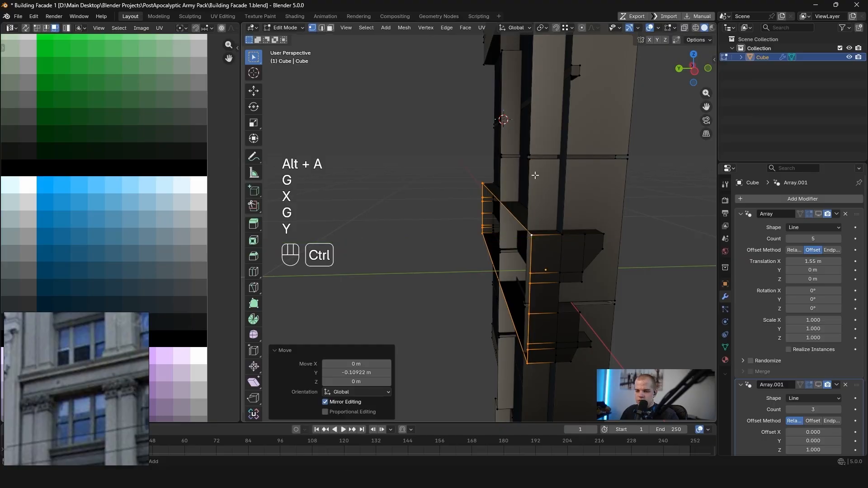
{"action": "key", "text": "alt+a"}
{"action": "middle_click_drag", "start_coordinate": [534, 151], "coordinate": [528, 203]}
{"action": "key", "text": "Tab"}
{"action": "key", "text": "Tab"}
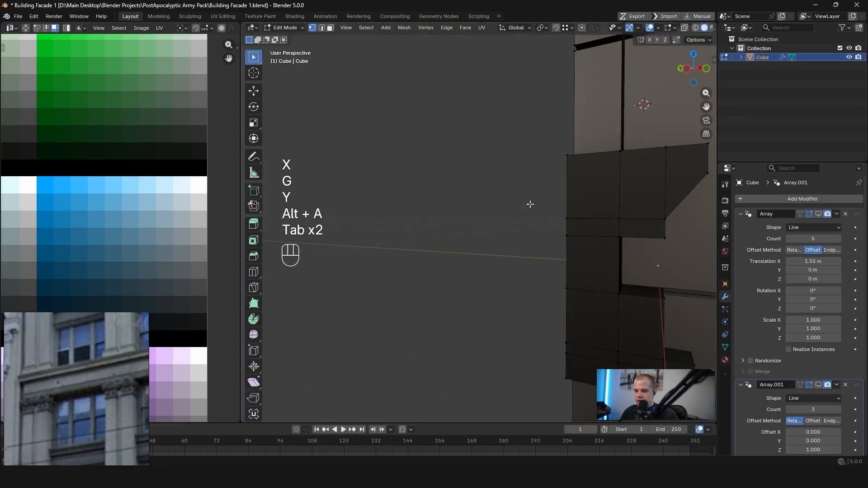
Select all the side faces at the pillar-side end of the ledge between the windows
{"action": "key", "text": "3"}
{"action": "left_click", "coordinate": [673, 167]}
{"action": "left_click", "coordinate": [599, 192], "text": "ctrl"}
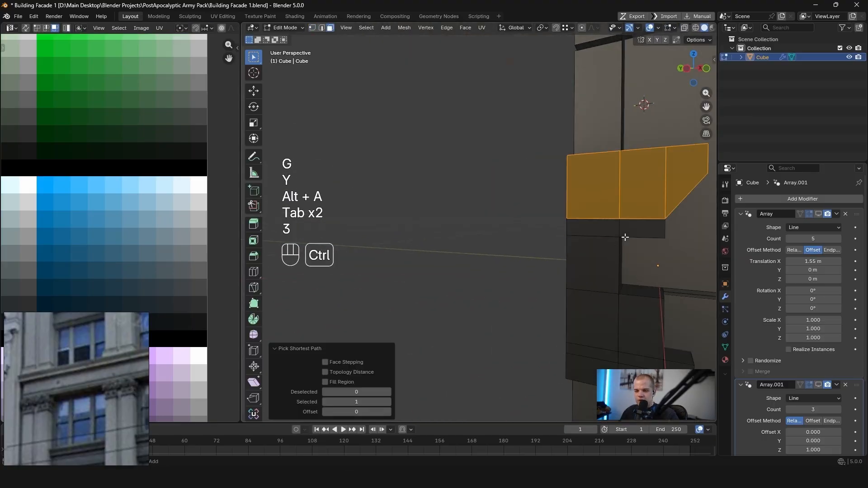
{"action": "key", "text": "alt+a"}
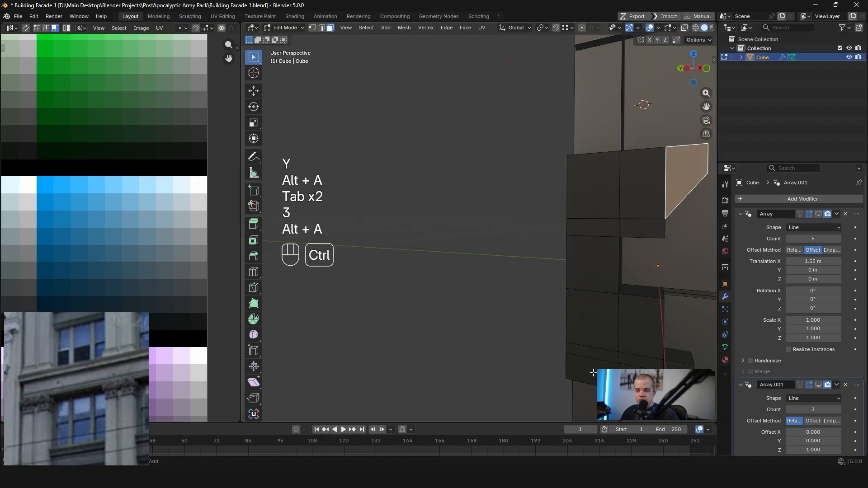
{"action": "left_click", "coordinate": [593, 373], "text": "ctrl"}
{"action": "middle_click_drag", "start_coordinate": [595, 269], "coordinate": [563, 209], "text": "shift"}
{"action": "middle_click_drag", "start_coordinate": [542, 161], "coordinate": [474, 169]}
{"action": "key", "text": "z"}
{"action": "key", "text": "z"}
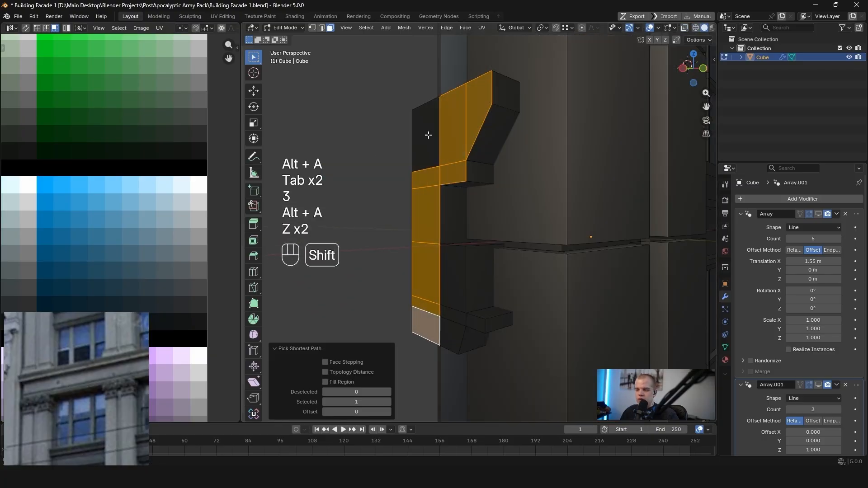
{"action": "left_click", "coordinate": [428, 135], "text": "shift"}
{"action": "left_click", "coordinate": [457, 333], "text": "shift"}
{"action": "scroll", "coordinate": [470, 289], "scroll_direction": "down", "scroll_amount": 6}
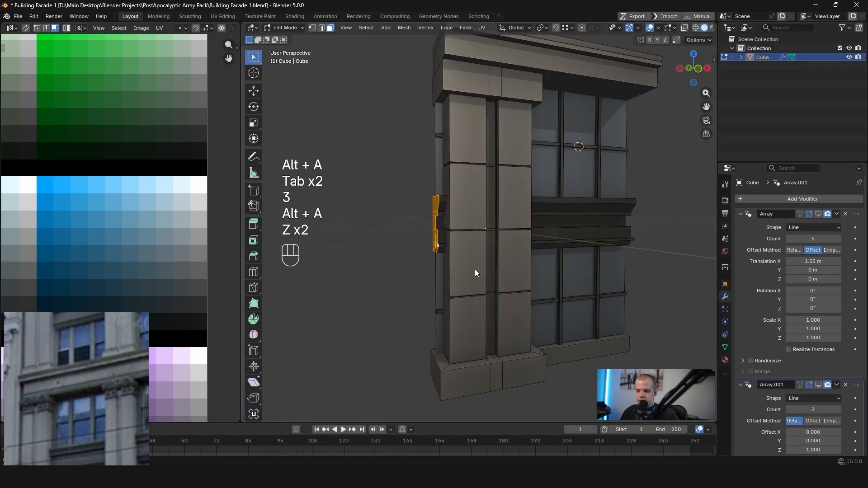
Add the side faces at the ledge's opposite end to the selection and delete both ends
{"action": "middle_click_drag", "start_coordinate": [475, 271], "coordinate": [424, 258]}
{"action": "key", "text": "z"}
{"action": "key", "text": "z"}
{"action": "middle_click_drag", "start_coordinate": [632, 230], "coordinate": [598, 227]}
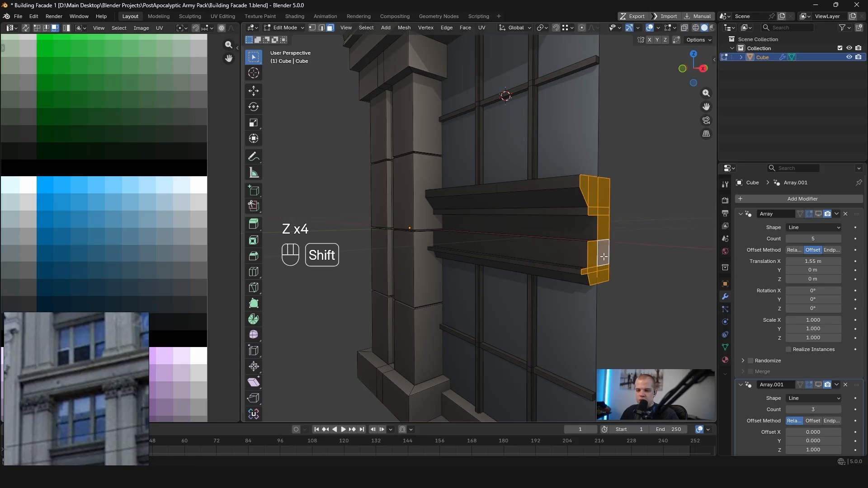
{"action": "key", "text": "x"}
{"action": "left_click", "coordinate": [604, 256]}
Select the entire facade mesh and examine its depth profile in the right view
{"action": "scroll", "coordinate": [543, 252], "scroll_direction": "down", "scroll_amount": 7}
{"action": "middle_click_drag", "start_coordinate": [466, 246], "coordinate": [565, 252]}
{"action": "key", "text": "a"}
{"action": "key", "text": "grave"}
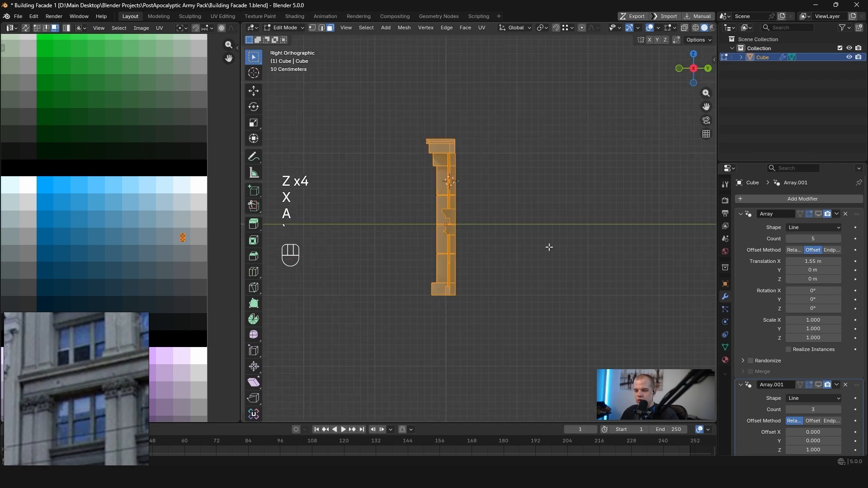
{"action": "scroll", "coordinate": [452, 222], "scroll_direction": "up", "scroll_amount": 4}
{"action": "middle_click_drag", "start_coordinate": [452, 222], "coordinate": [533, 249]}
{"action": "key", "text": "grave"}
{"action": "scroll", "coordinate": [492, 216], "scroll_direction": "down", "scroll_amount": 3}
{"action": "middle_click_drag", "start_coordinate": [469, 210], "coordinate": [513, 219]}
Delete the side faces on the pillar-side end of the cornice and the pillar's cap
{"action": "key", "text": "alt+a"}
{"action": "scroll", "coordinate": [519, 215], "scroll_direction": "up", "scroll_amount": 2}
{"action": "middle_click_drag", "start_coordinate": [513, 219], "coordinate": [501, 247], "text": "shift"}
{"action": "scroll", "coordinate": [501, 247], "scroll_direction": "up", "scroll_amount": 2}
{"action": "key", "text": "3"}
{"action": "middle_click_drag", "start_coordinate": [480, 133], "coordinate": [491, 203], "text": "shift"}
{"action": "left_click", "coordinate": [465, 207], "text": "shift"}
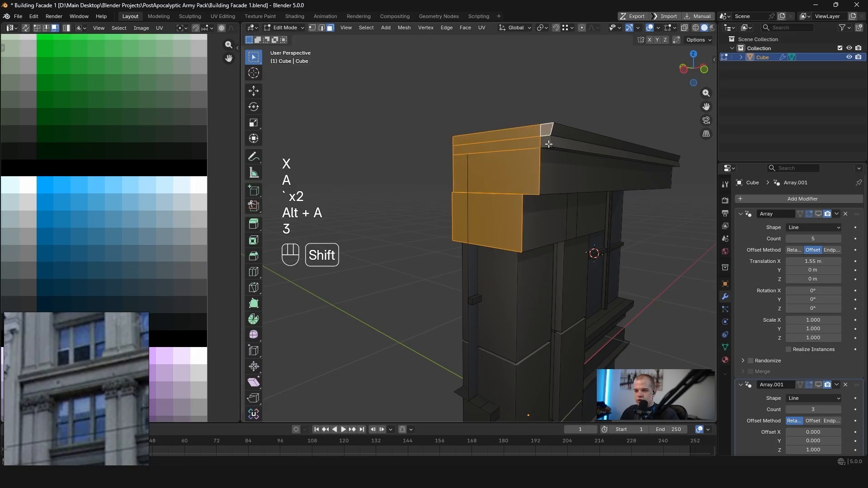
{"action": "scroll", "coordinate": [548, 143], "scroll_direction": "down", "scroll_amount": 3}
{"action": "middle_click_drag", "start_coordinate": [557, 184], "coordinate": [470, 223]}
{"action": "key", "text": "x"}
{"action": "left_click", "coordinate": [537, 258]}
{"action": "key", "text": "a"}
{"action": "key", "text": "alt+a"}
Delete all the side faces at the cornice's opposite, window-side end
{"action": "key", "text": "3"}
{"action": "left_click", "coordinate": [482, 273]}
{"action": "middle_click_drag", "start_coordinate": [489, 136], "coordinate": [550, 222], "text": "shift"}
{"action": "scroll", "coordinate": [493, 225], "scroll_direction": "down", "scroll_amount": 3}
{"action": "middle_click_drag", "start_coordinate": [555, 170], "coordinate": [523, 178]}
{"action": "scroll", "coordinate": [523, 177], "scroll_direction": "up", "scroll_amount": 4}
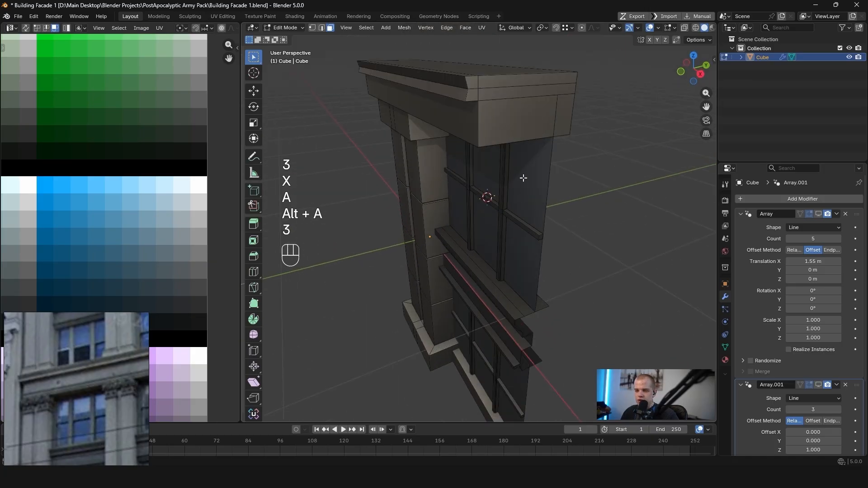
{"action": "scroll", "coordinate": [523, 177], "scroll_direction": "up", "scroll_amount": 2}
{"action": "middle_click_drag", "start_coordinate": [538, 75], "coordinate": [529, 184], "text": "shift"}
{"action": "left_click", "coordinate": [533, 242], "text": "shift"}
{"action": "left_click", "coordinate": [534, 240], "text": "shift"}
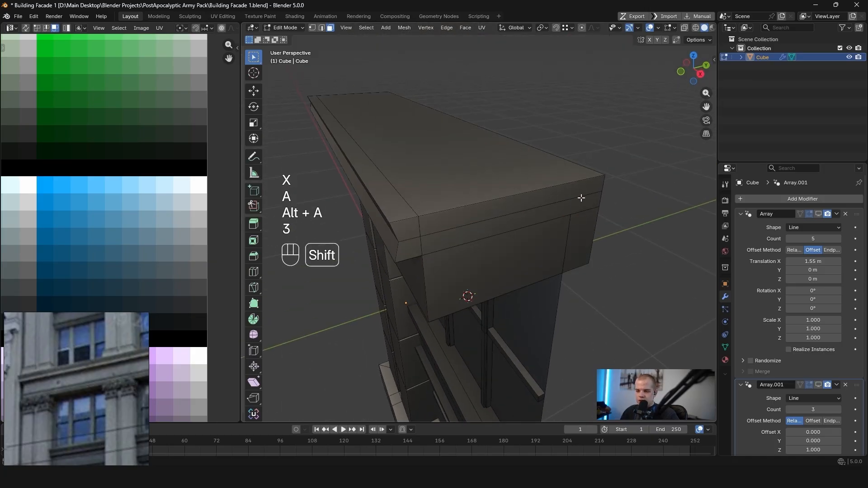
{"action": "left_click", "coordinate": [530, 229], "text": "shift"}
{"action": "left_click", "coordinate": [436, 225], "text": "shift"}
{"action": "left_click", "coordinate": [410, 246], "text": "shift"}
{"action": "scroll", "coordinate": [412, 246], "scroll_direction": "down", "scroll_amount": 5}
{"action": "middle_click_drag", "start_coordinate": [434, 242], "coordinate": [557, 228]}
{"action": "middle_click_drag", "start_coordinate": [557, 229], "coordinate": [518, 246], "text": "shift"}
{"action": "scroll", "coordinate": [562, 239], "scroll_direction": "up", "scroll_amount": 1}
{"action": "key", "text": "x"}
{"action": "left_click", "coordinate": [518, 247]}
Select the vertices along each side border in front view and examine whether the facade's two sides line up for tiling
{"action": "key", "text": "grave"}
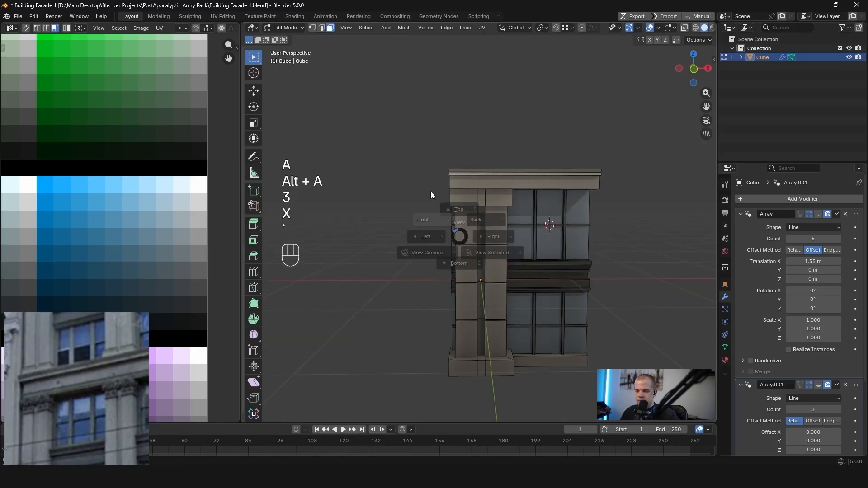
{"action": "left_click", "coordinate": [431, 192]}
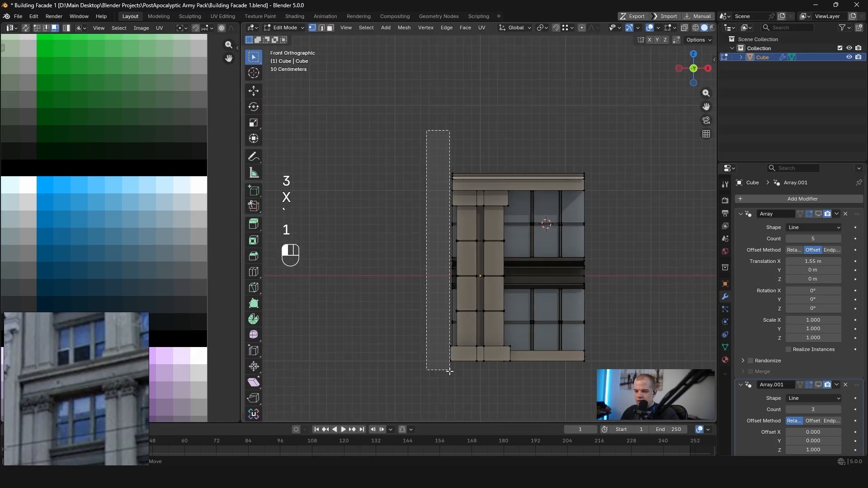
{"action": "left_click_drag", "start_coordinate": [454, 377], "coordinate": [454, 376]}
{"action": "middle_click_drag", "start_coordinate": [547, 289], "coordinate": [498, 280], "text": "shift"}
{"action": "left_click_drag", "start_coordinate": [539, 130], "coordinate": [583, 396]}
{"action": "key", "text": "alt+a"}
{"action": "key", "text": "Tab"}
{"action": "middle_click_drag", "start_coordinate": [599, 250], "coordinate": [404, 284]}
Delete the back faces of the cornice and the back face of the base strip below the window
{"action": "key", "text": "Tab"}
{"action": "key", "text": "3"}
{"action": "scroll", "coordinate": [403, 232], "scroll_direction": "up", "scroll_amount": 3}
{"action": "left_click", "coordinate": [340, 221], "text": "ctrl"}
{"action": "key", "text": "x"}
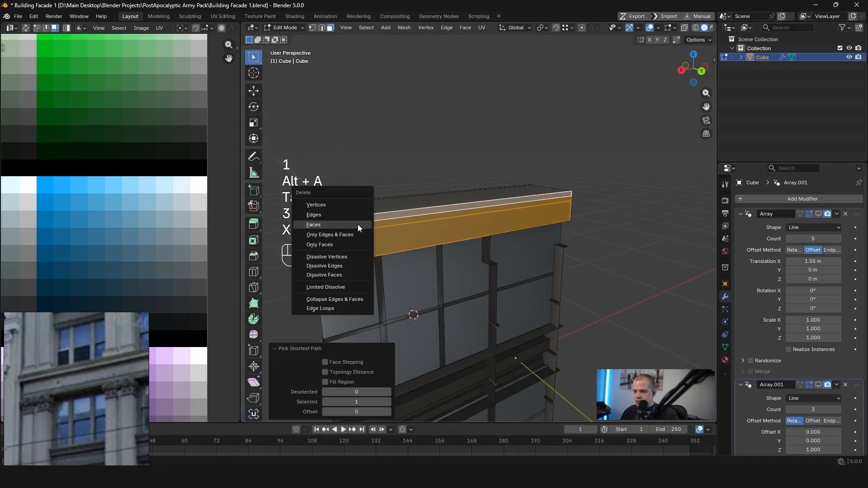
{"action": "left_click", "coordinate": [358, 228]}
{"action": "scroll", "coordinate": [493, 269], "scroll_direction": "down", "scroll_amount": 4}
{"action": "key", "text": "x"}
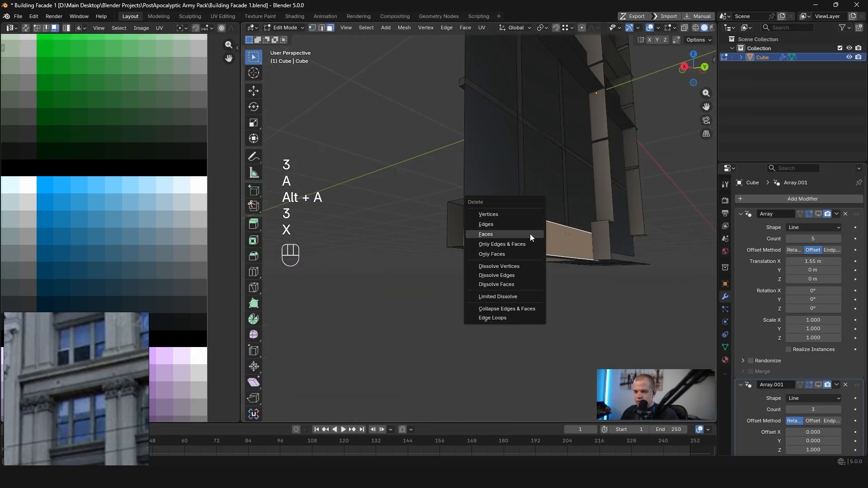
{"action": "left_click", "coordinate": [530, 234]}
Snap the base strip's open rear border along Y into line with the pillar base's rear corner
{"action": "middle_click_drag", "start_coordinate": [498, 230], "coordinate": [502, 267]}
{"action": "key", "text": "1"}
{"action": "key", "text": "1"}
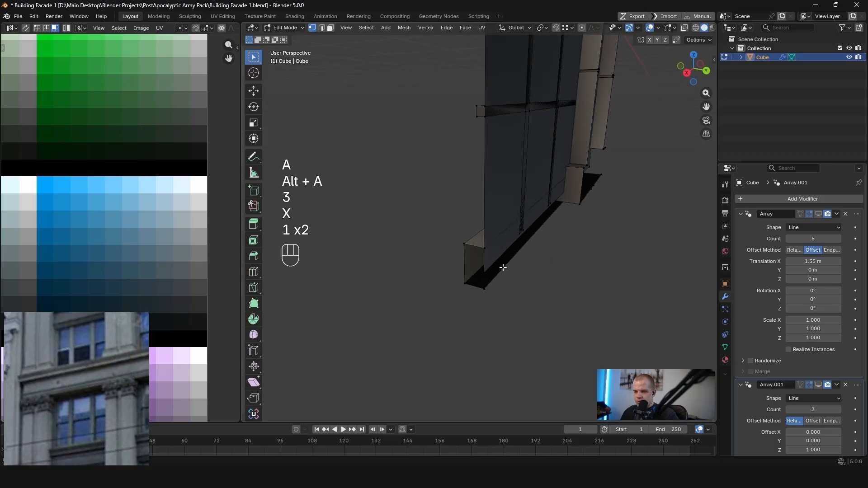
{"action": "left_click", "coordinate": [494, 277], "text": "alt+shift"}
{"action": "key", "text": "z"}
{"action": "key", "text": "z"}
{"action": "key", "text": "g"}
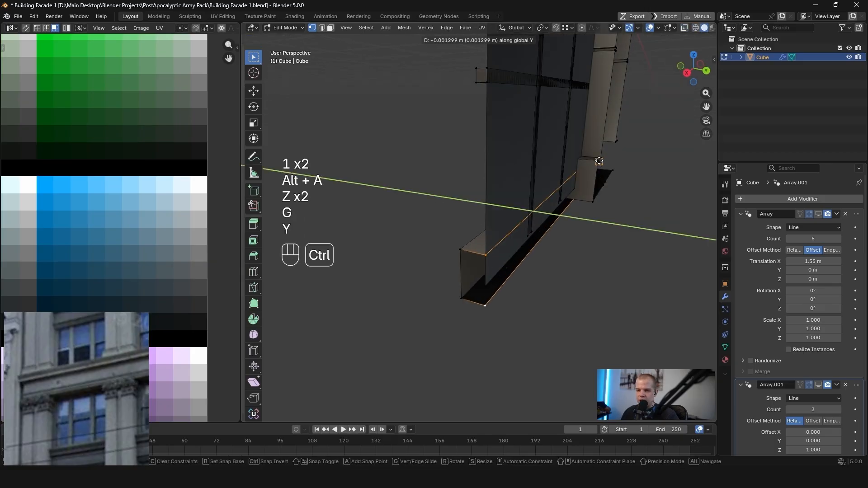
{"action": "left_click", "coordinate": [594, 200]}
Delete another unseen face at the base of the facade
{"action": "middle_click_drag", "start_coordinate": [593, 201], "coordinate": [531, 266]}
{"action": "key", "text": "3"}
{"action": "left_click", "coordinate": [573, 238]}
{"action": "mouse_move", "coordinate": [573, 238]}
{"action": "middle_mouse_down"}
{"action": "mouse_move", "coordinate": [517, 236]}
{"action": "mouse_move", "coordinate": [423, 255]}
{"action": "middle_mouse_up"}
{"action": "key", "text": "x"}
{"action": "left_click", "coordinate": [424, 255]}
Examine the back and base of the facade for leftover unseen faces and loose borders
{"action": "key", "text": "z"}
{"action": "key", "text": "a"}
{"action": "mouse_move", "coordinate": [356, 241]}
{"action": "middle_mouse_down", "text": "shift"}
{"action": "mouse_move", "coordinate": [586, 285]}
{"action": "mouse_move", "coordinate": [503, 246]}
{"action": "mouse_move", "coordinate": [539, 186]}
{"action": "mouse_move", "coordinate": [505, 287]}
{"action": "mouse_move", "coordinate": [492, 253]}
{"action": "mouse_move", "coordinate": [479, 265]}
{"action": "mouse_move", "coordinate": [444, 268]}
{"action": "mouse_move", "coordinate": [444, 253]}
{"action": "mouse_move", "coordinate": [508, 265]}
{"action": "mouse_move", "coordinate": [595, 240]}
{"action": "mouse_move", "coordinate": [443, 215]}
{"action": "mouse_move", "coordinate": [524, 204]}
{"action": "mouse_move", "coordinate": [566, 290]}
{"action": "mouse_move", "coordinate": [441, 300]}
{"action": "middle_mouse_up", "text": "shift"}
{"action": "key", "text": "z"}
{"action": "key", "text": "alt+a"}
{"action": "key", "text": "1"}
{"action": "key", "text": "1"}
{"action": "key", "text": "a"}
{"action": "key", "text": "alt+a"}
{"action": "scroll", "coordinate": [542, 207], "scroll_direction": "down", "scroll_amount": 4}
Select the linked window glass panes and hide them to expose the backs of the window bars
{"action": "key", "text": "Tab"}
{"action": "key", "text": "Tab"}
{"action": "key", "text": "alt+a"}
{"action": "scroll", "coordinate": [565, 291], "scroll_direction": "down", "scroll_amount": 2}
{"action": "key", "text": "l"}
{"action": "key", "text": "3"}
{"action": "key", "text": "l"}
{"action": "key", "text": "h"}
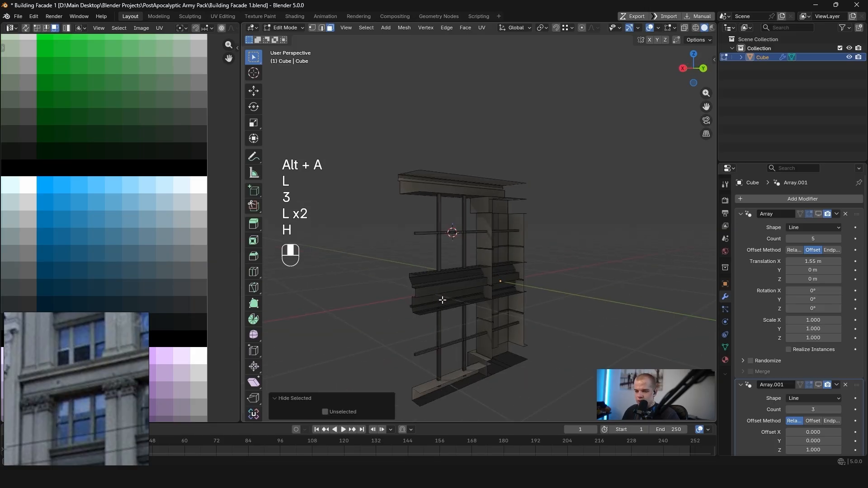
Select the back faces of all the bars in the upper window
{"action": "scroll", "coordinate": [384, 258], "scroll_direction": "up", "scroll_amount": 5}
{"action": "key", "text": "3"}
{"action": "middle_click_drag", "start_coordinate": [360, 239], "coordinate": [334, 248]}
{"action": "left_click", "coordinate": [307, 259]}
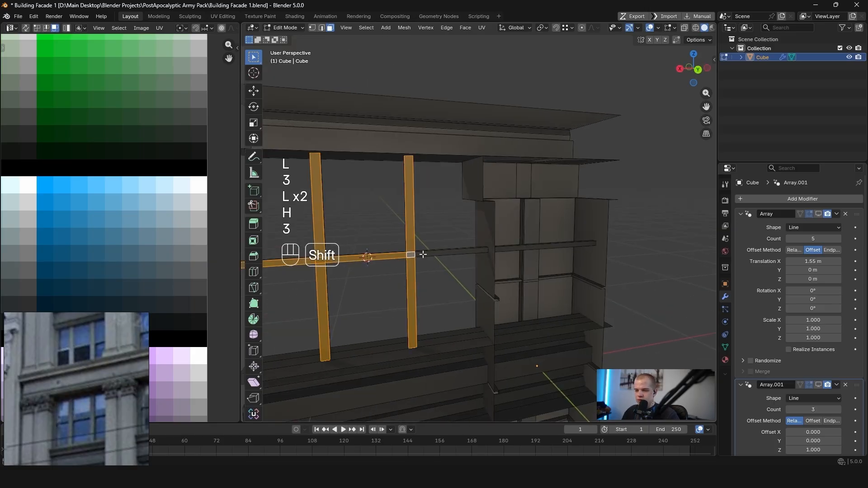
Try deleting the upper window bars' back faces, plus the back faces of the lower window's bars
{"action": "key", "text": "x"}
{"action": "left_click", "coordinate": [562, 234]}
{"action": "scroll", "coordinate": [562, 259], "scroll_direction": "up", "scroll_amount": 3}
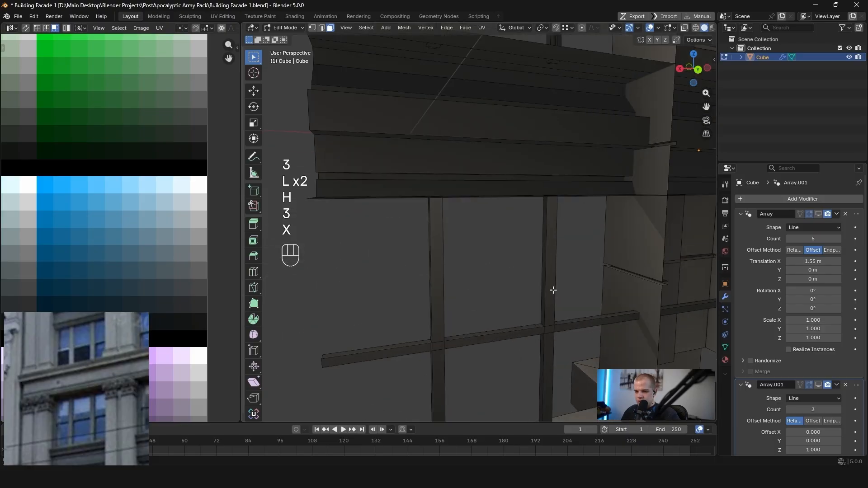
{"action": "left_click", "coordinate": [551, 314]}
{"action": "left_click_drag", "start_coordinate": [561, 313], "coordinate": [425, 357], "text": "shift"}
{"action": "key", "text": "x"}
{"action": "left_click", "coordinate": [513, 343]}
{"action": "key", "text": "1"}
{"action": "key", "text": "alt+a"}
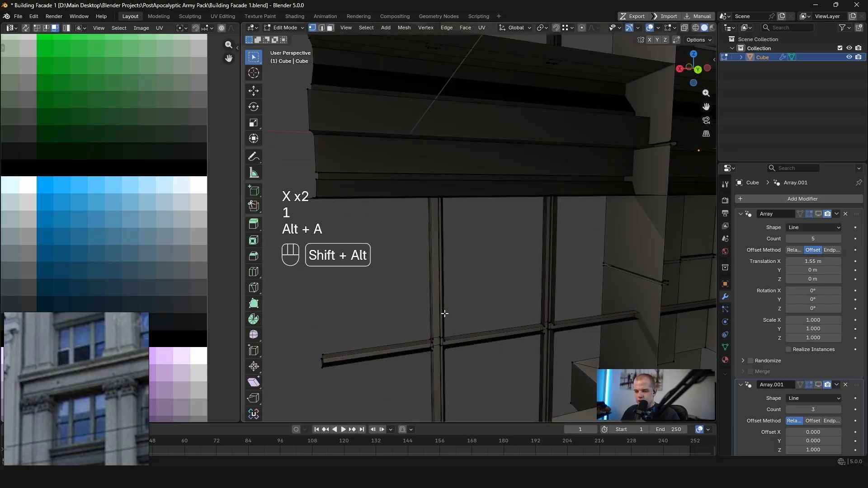
Undo the window bar deletions back to the selection of the upper window's bar faces
{"action": "left_click", "coordinate": [443, 314], "text": "alt+shift"}
{"action": "scroll", "coordinate": [503, 287], "scroll_direction": "down", "scroll_amount": 4}
{"action": "key", "text": "ctrl+z"}
{"action": "key", "text": "ctrl+z"}
{"action": "key", "text": "ctrl+z"}
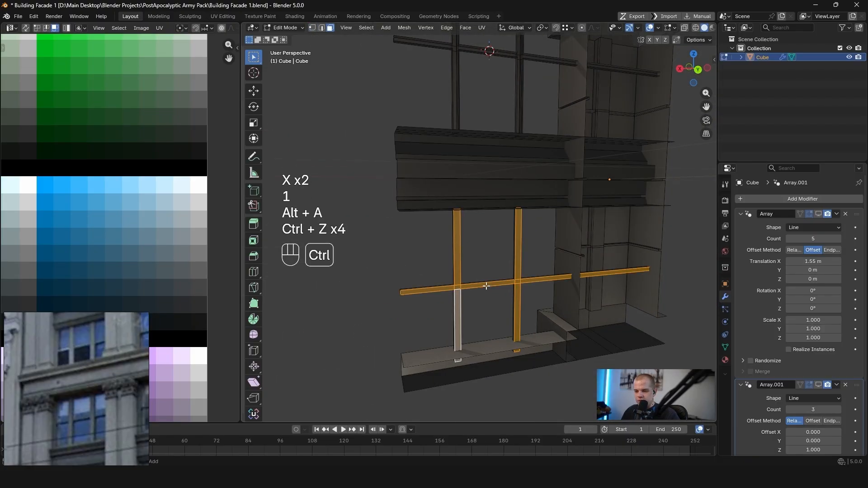
{"action": "middle_click_drag", "start_coordinate": [551, 289], "coordinate": [526, 199]}
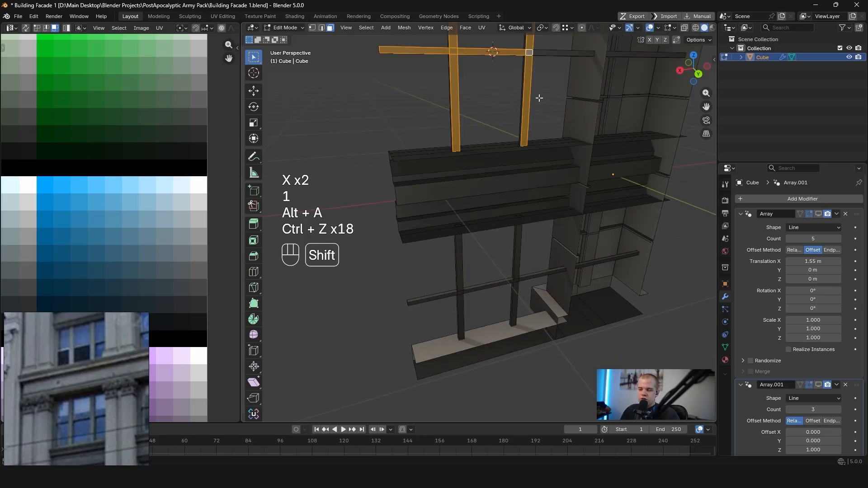
Add the back faces of all the lower window's bars to the selection
{"action": "left_click", "coordinate": [516, 281], "text": "shift"}
{"action": "left_click", "coordinate": [514, 303], "text": "shift"}
{"action": "scroll", "coordinate": [540, 324], "scroll_direction": "up", "scroll_amount": 5}
{"action": "left_click", "coordinate": [470, 172], "text": "shift"}
{"action": "left_click", "coordinate": [398, 218], "text": "shift"}
{"action": "left_click", "coordinate": [293, 238], "text": "shift"}
{"action": "scroll", "coordinate": [420, 245], "scroll_direction": "down", "scroll_amount": 5}
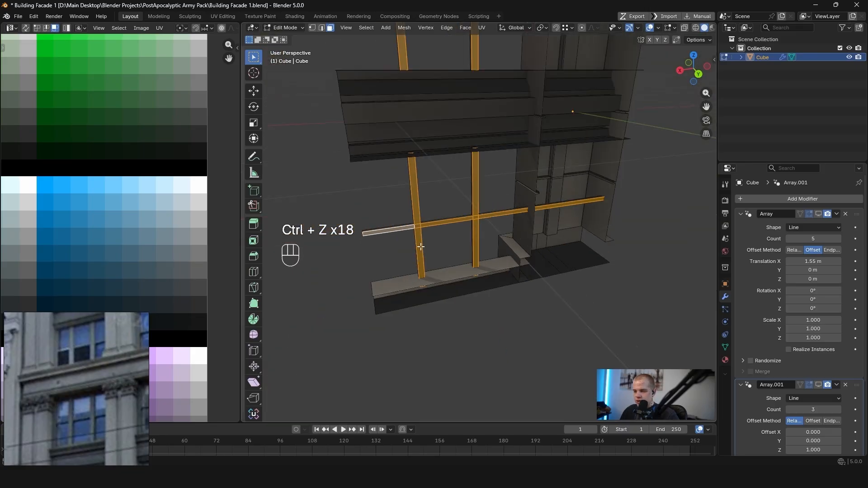
Delete the selected back faces of both windows' bars and reveal the hidden glass panes
{"action": "mouse_move", "coordinate": [420, 245]}
{"action": "middle_mouse_down"}
{"action": "mouse_move", "coordinate": [536, 215]}
{"action": "mouse_move", "coordinate": [538, 259]}
{"action": "mouse_move", "coordinate": [568, 254]}
{"action": "mouse_move", "coordinate": [454, 258]}
{"action": "middle_mouse_up"}
{"action": "key", "text": "grave"}
{"action": "key", "text": "z"}
{"action": "key", "text": "g"}
{"action": "left_click", "coordinate": [545, 259]}
{"action": "key", "text": "z"}
{"action": "key", "text": "alt+g"}
{"action": "key", "text": "x"}
{"action": "left_click", "coordinate": [454, 259]}
{"action": "key", "text": "alt+h"}
{"action": "key", "text": "alt+a"}
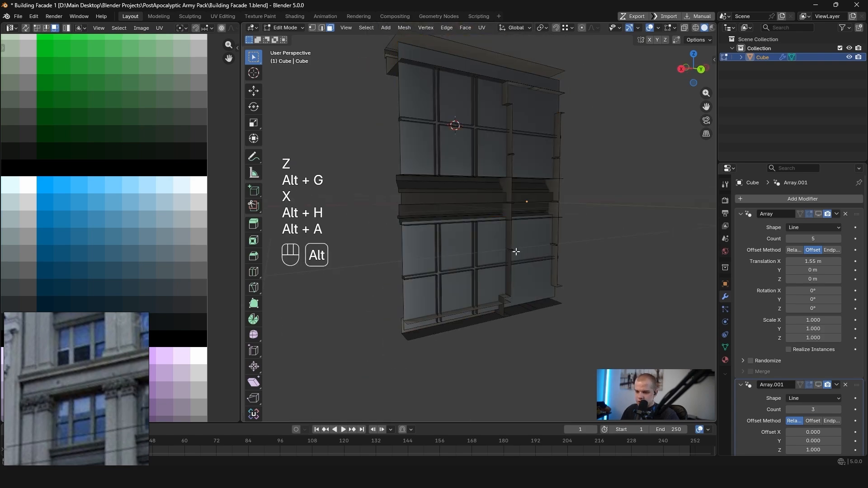
Select and delete the remaining unwanted face at the base of the facade
{"action": "mouse_move", "coordinate": [515, 252]}
{"action": "middle_mouse_down"}
{"action": "mouse_move", "coordinate": [430, 244]}
{"action": "mouse_move", "coordinate": [503, 253]}
{"action": "middle_mouse_up"}
{"action": "scroll", "coordinate": [503, 253], "scroll_direction": "up", "scroll_amount": 5}
{"action": "middle_click_drag", "start_coordinate": [532, 325], "coordinate": [502, 236], "text": "shift"}
{"action": "middle_click_drag", "start_coordinate": [501, 287], "coordinate": [632, 226]}
{"action": "left_click", "coordinate": [552, 237], "text": "shift"}
{"action": "scroll", "coordinate": [546, 229], "scroll_direction": "down", "scroll_amount": 3}
{"action": "key", "text": "x"}
{"action": "key", "text": "a"}
Leave mesh editing and examine the cleaned facade module from several angles and from the front
{"action": "key", "text": "Tab"}
{"action": "middle_click_drag", "start_coordinate": [451, 232], "coordinate": [560, 205]}
{"action": "key", "text": "Tab"}
{"action": "key", "text": "grave"}
{"action": "key", "text": "alt+a"}
{"action": "scroll", "coordinate": [510, 168], "scroll_direction": "down", "scroll_amount": 4}
{"action": "key", "text": "Tab"}
{"action": "middle_click_drag", "start_coordinate": [582, 235], "coordinate": [533, 190], "text": "shift"}
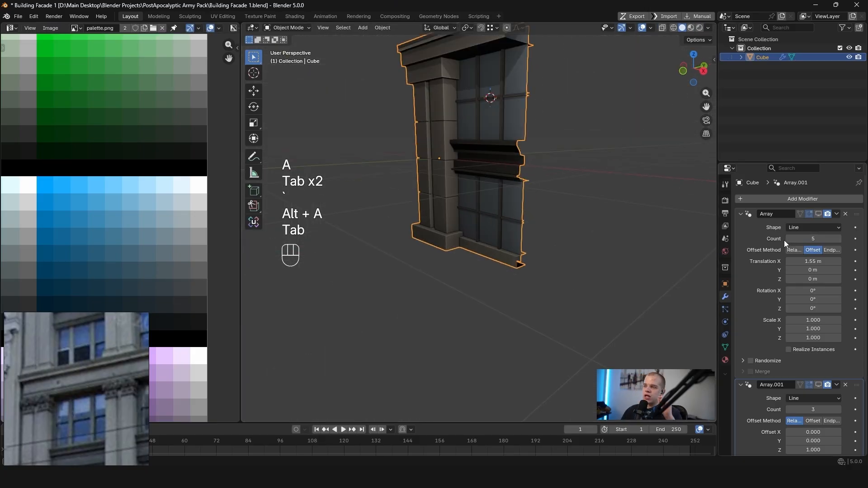
{"action": "middle_click_drag", "start_coordinate": [423, 149], "coordinate": [542, 141]}
{"action": "key", "text": "grave"}
{"action": "middle_click_drag", "start_coordinate": [561, 203], "coordinate": [553, 279], "text": "shift"}
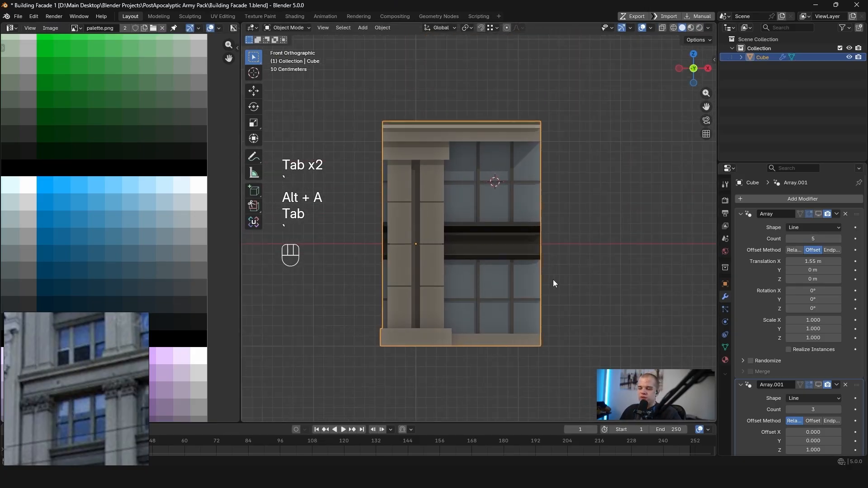
{"action": "key", "text": "alt+a"}
{"action": "scroll", "coordinate": [534, 276], "scroll_direction": "up", "scroll_amount": 3}
{"action": "left_click", "coordinate": [479, 269]}
{"action": "middle_click_drag", "start_coordinate": [461, 266], "coordinate": [506, 262]}
{"action": "scroll", "coordinate": [539, 259], "scroll_direction": "down", "scroll_amount": 4}
{"action": "key", "text": "grave"}
{"action": "scroll", "coordinate": [502, 240], "scroll_direction": "down", "scroll_amount": 4}
{"action": "key", "text": "g"}
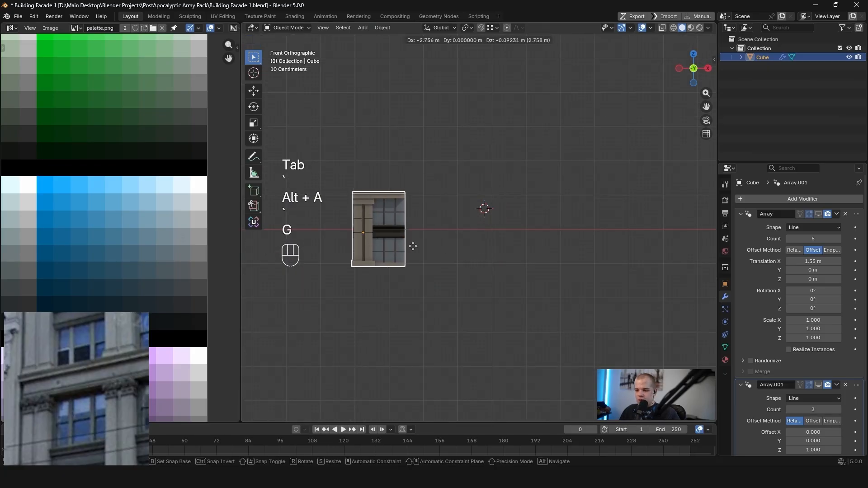
{"action": "right_click", "coordinate": [422, 243]}
{"action": "scroll", "coordinate": [487, 221], "scroll_direction": "up", "scroll_amount": 5}
{"action": "key", "text": "alt+a"}
{"action": "middle_click_drag", "start_coordinate": [487, 222], "coordinate": [425, 228]}
{"action": "key", "text": "grave"}
{"action": "left_click", "coordinate": [510, 226]}
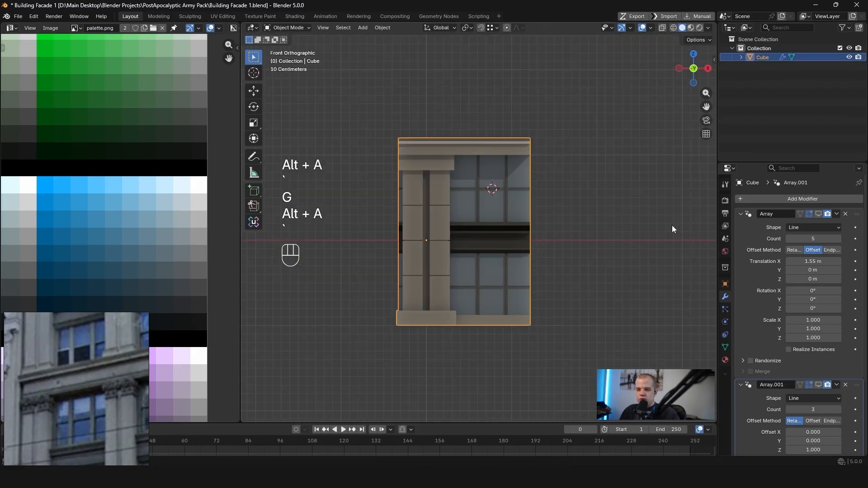
Turn the viewport display of both array modifiers back on so the facade module repeats horizontally and vertically
{"action": "left_click", "coordinate": [818, 215]}
{"action": "mouse_move", "coordinate": [620, 253]}
{"action": "middle_mouse_down", "text": "shift"}
{"action": "mouse_move", "coordinate": [519, 172]}
{"action": "mouse_move", "coordinate": [499, 264]}
{"action": "middle_mouse_up", "text": "shift"}
{"action": "key", "text": "alt+a"}
{"action": "scroll", "coordinate": [551, 230], "scroll_direction": "down", "scroll_amount": 3}
{"action": "scroll", "coordinate": [834, 380], "scroll_direction": "down", "scroll_amount": 2}
{"action": "left_click", "coordinate": [819, 348]}
Examine the full arrayed facade from several angles, checking how the repeated modules tile together
{"action": "middle_click_drag", "start_coordinate": [499, 264], "coordinate": [550, 293]}
{"action": "key", "text": "grave"}
{"action": "key", "text": "z"}
{"action": "middle_click_drag", "start_coordinate": [485, 286], "coordinate": [508, 299]}
{"action": "key", "text": "z"}
{"action": "left_click", "coordinate": [635, 301]}
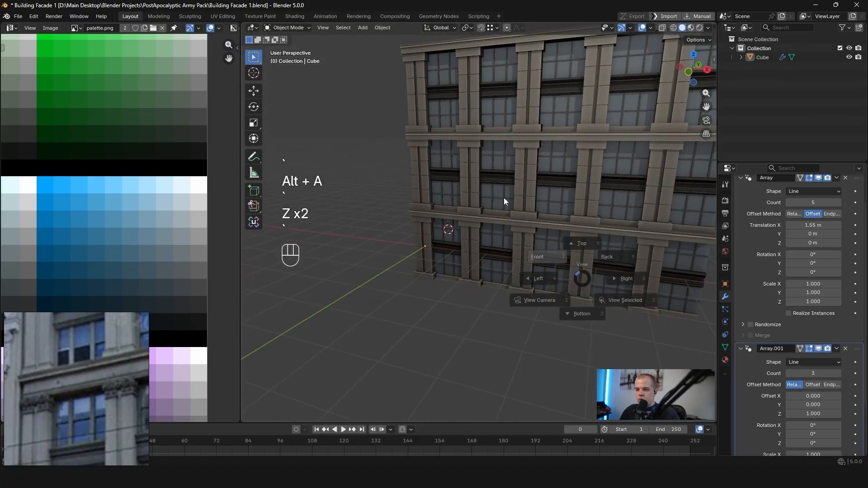
{"action": "key", "text": "grave"}
{"action": "left_click", "coordinate": [519, 198]}
{"action": "key", "text": "alt+a"}
{"action": "middle_click_drag", "start_coordinate": [658, 156], "coordinate": [526, 204]}
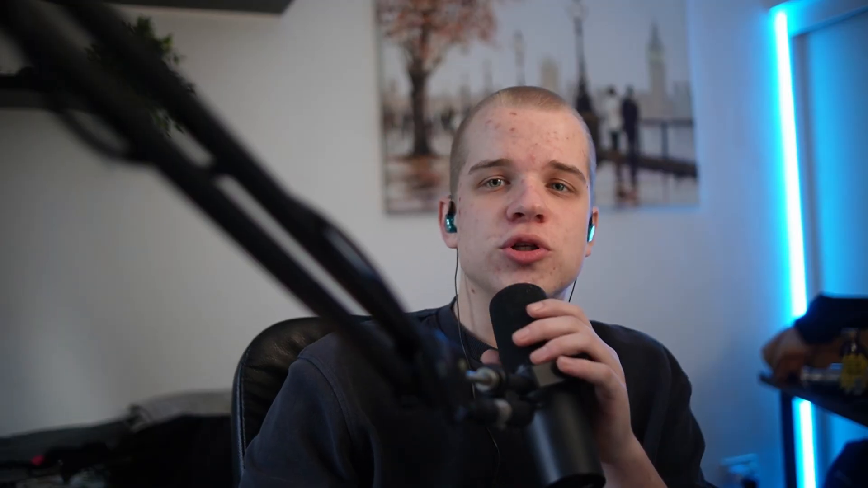